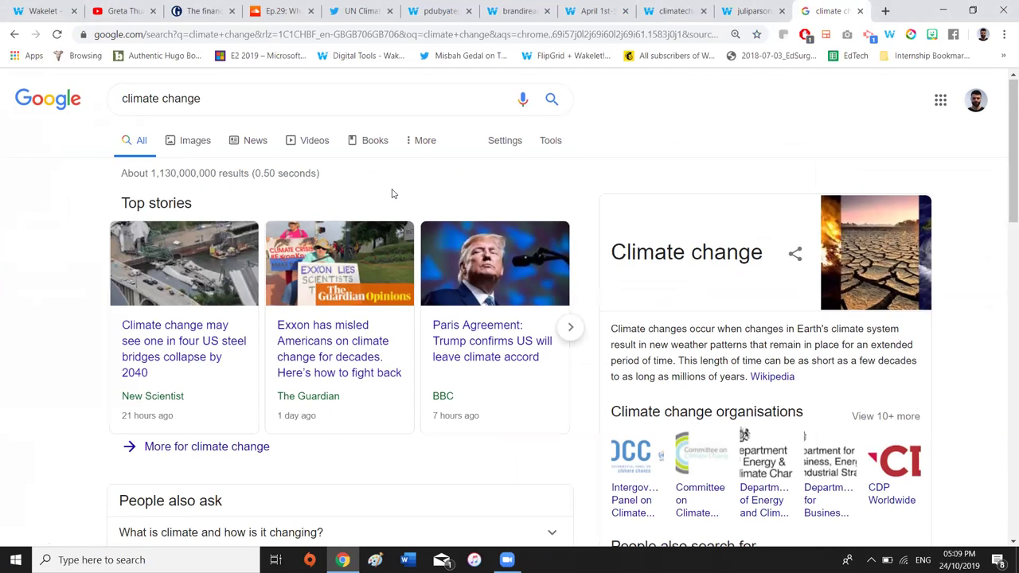
Scroll the Google climate change results and highlight the 1,130,000,000 results count
scroll(391, 194, down, 4)
scroll(391, 193, down, 9)
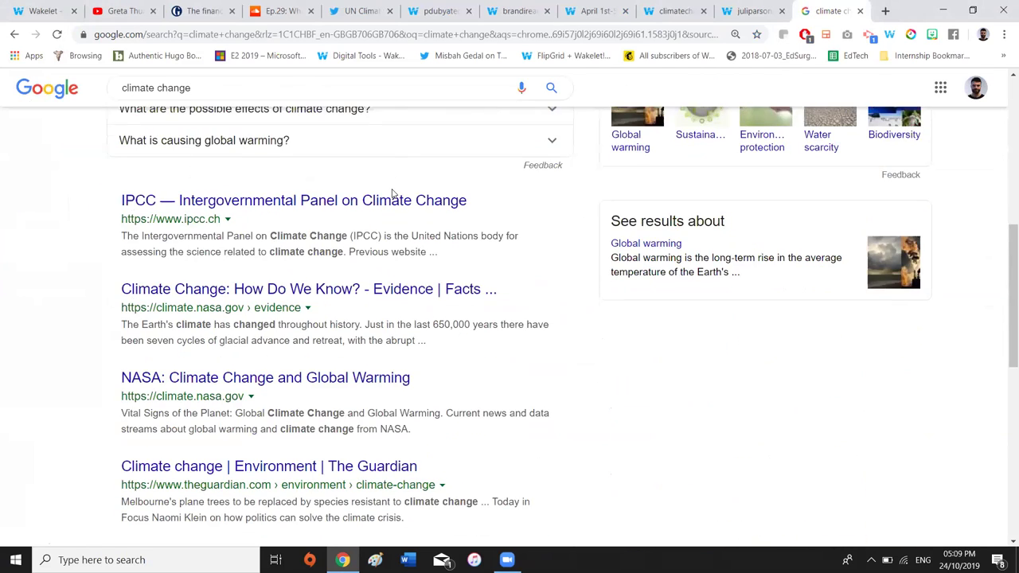
scroll(365, 319, up, 11)
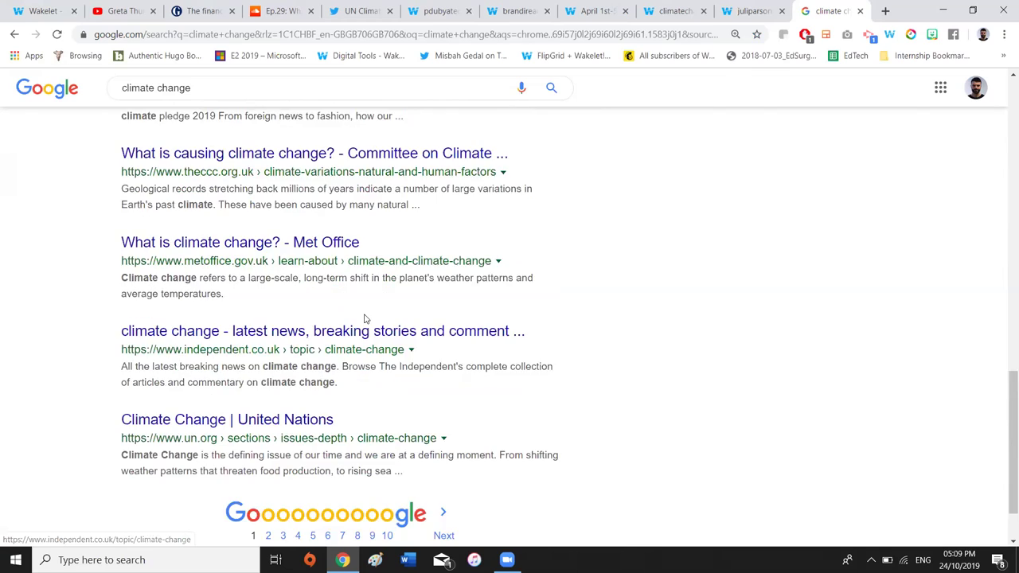
scroll(191, 171, up, 2)
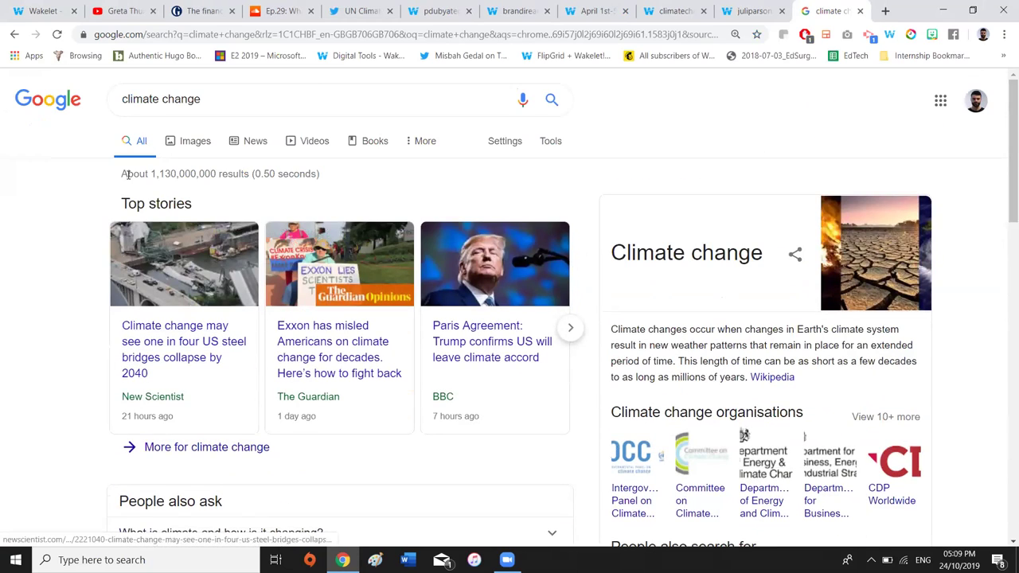
drag(215, 171, 251, 174)
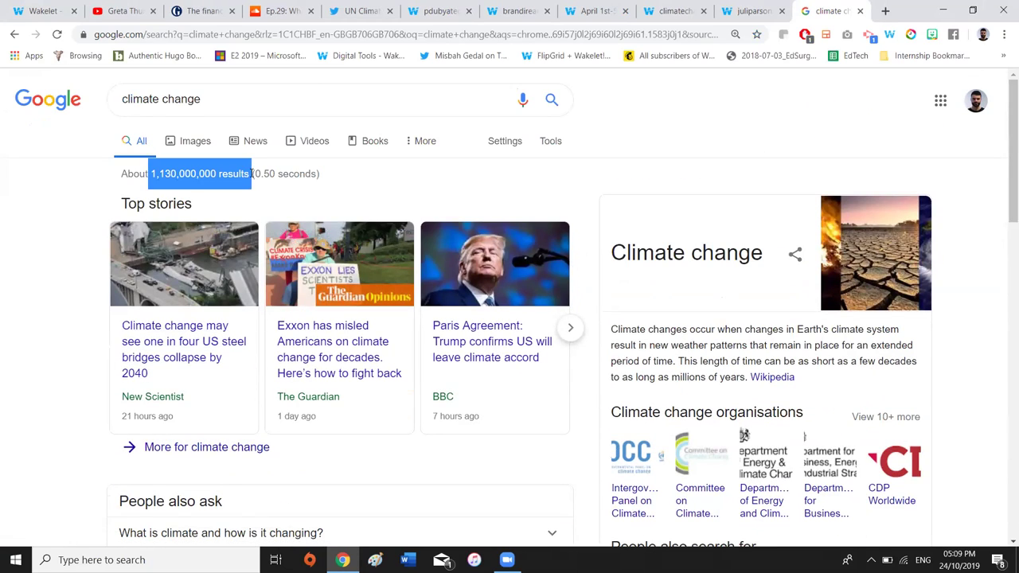
click(302, 193)
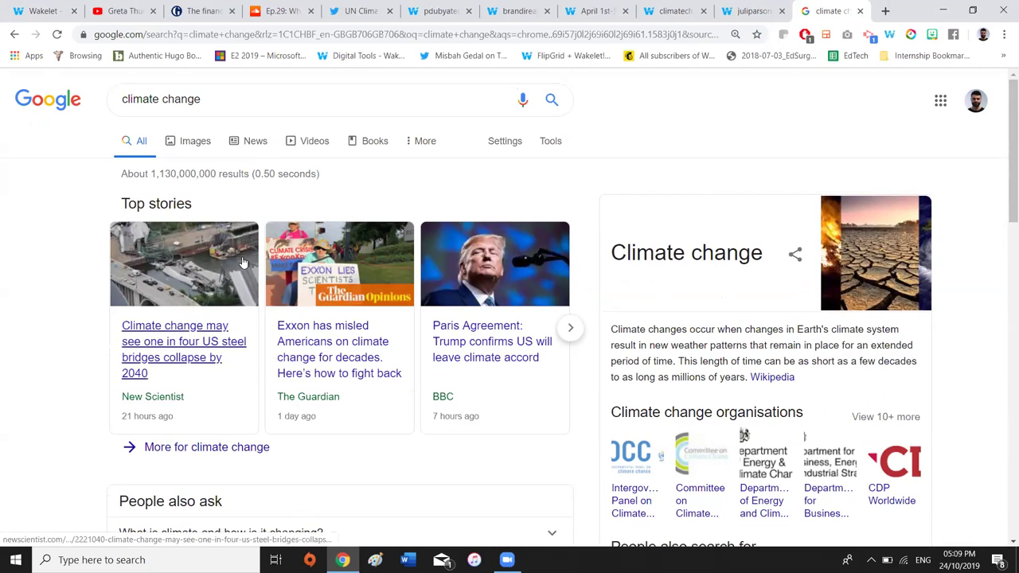
scroll(241, 413, down, 6)
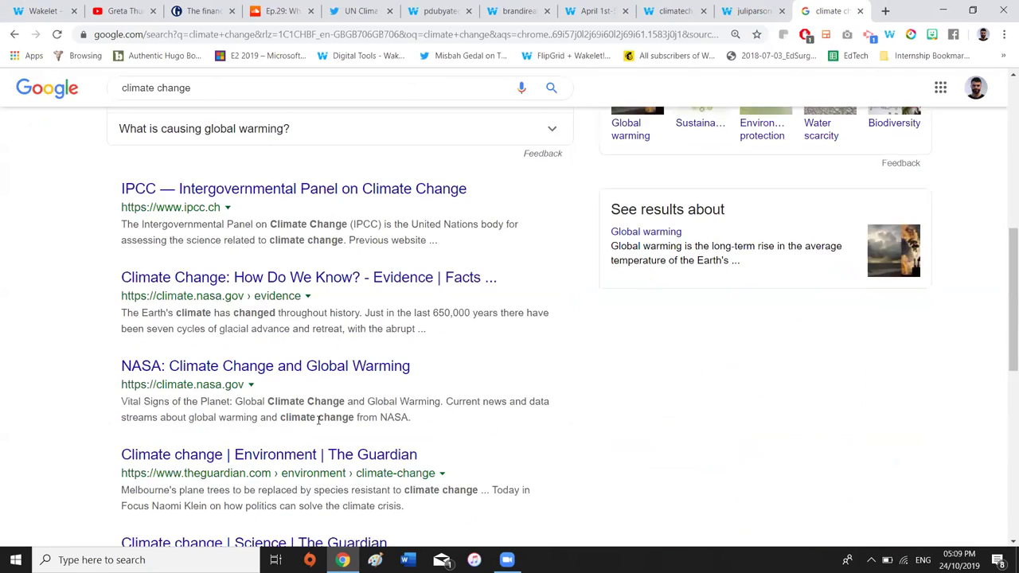
scroll(318, 420, down, 4)
scroll(521, 206, up, 7)
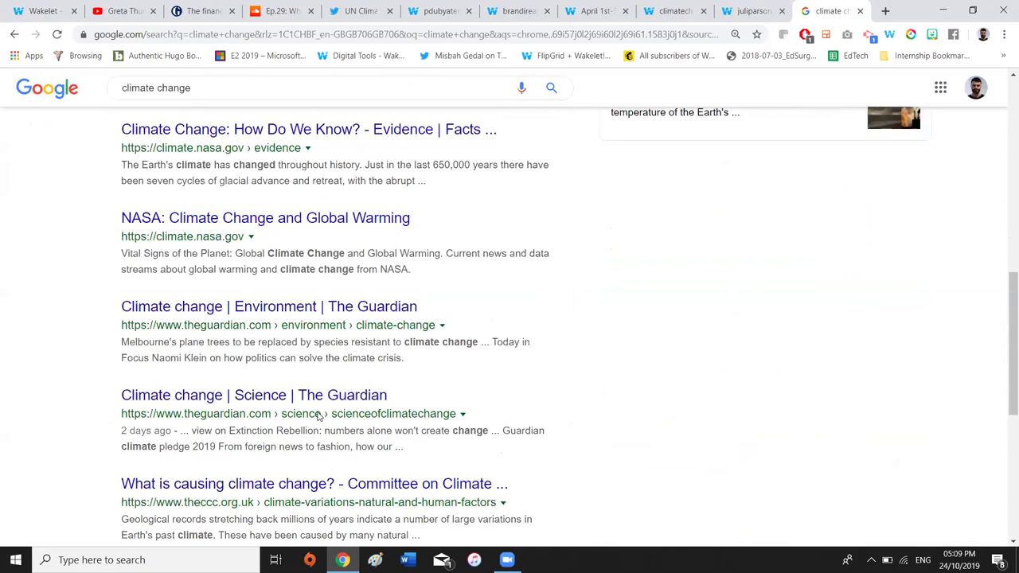
scroll(478, 199, up, 5)
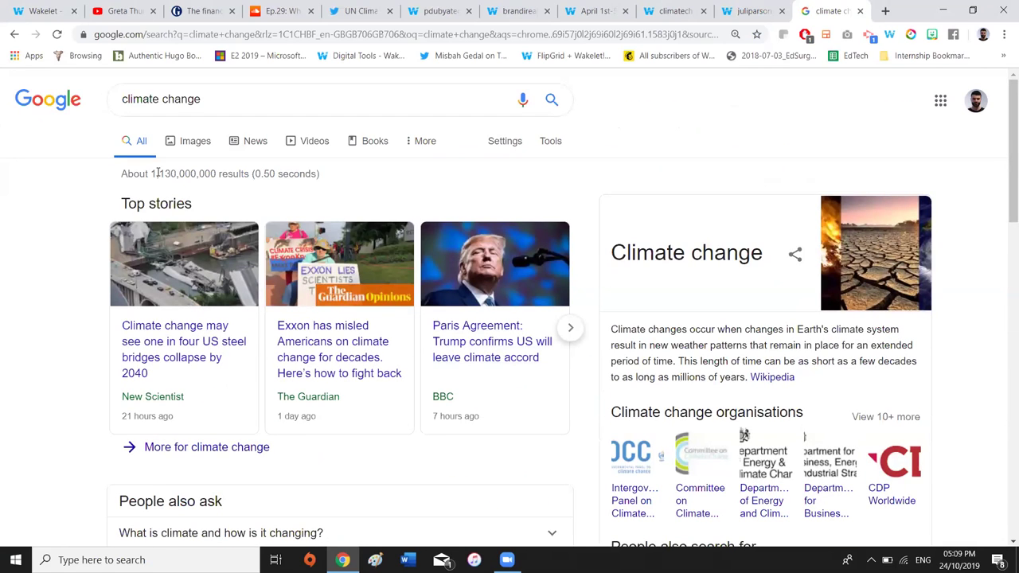
drag(149, 173, 224, 178)
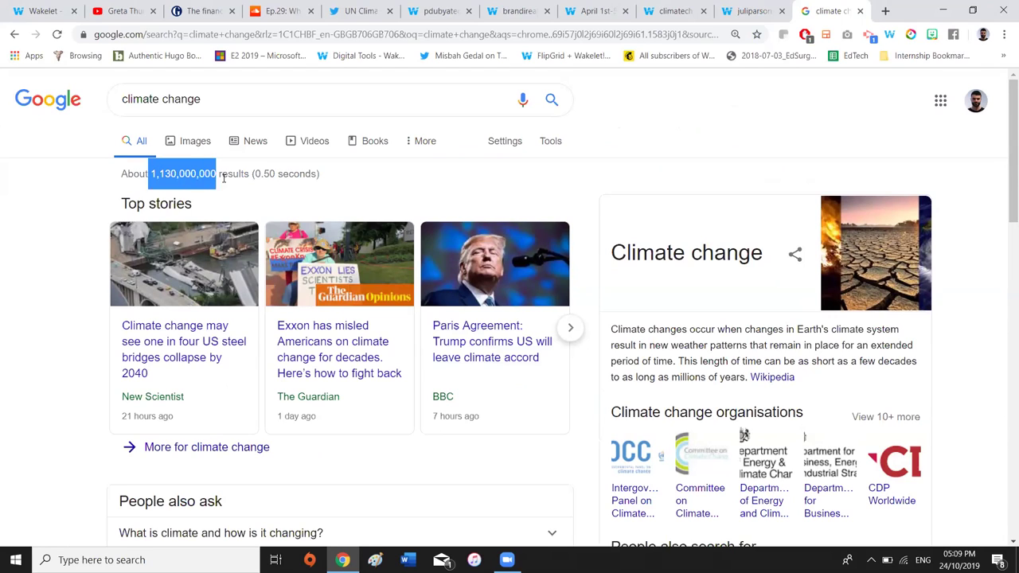
click(250, 184)
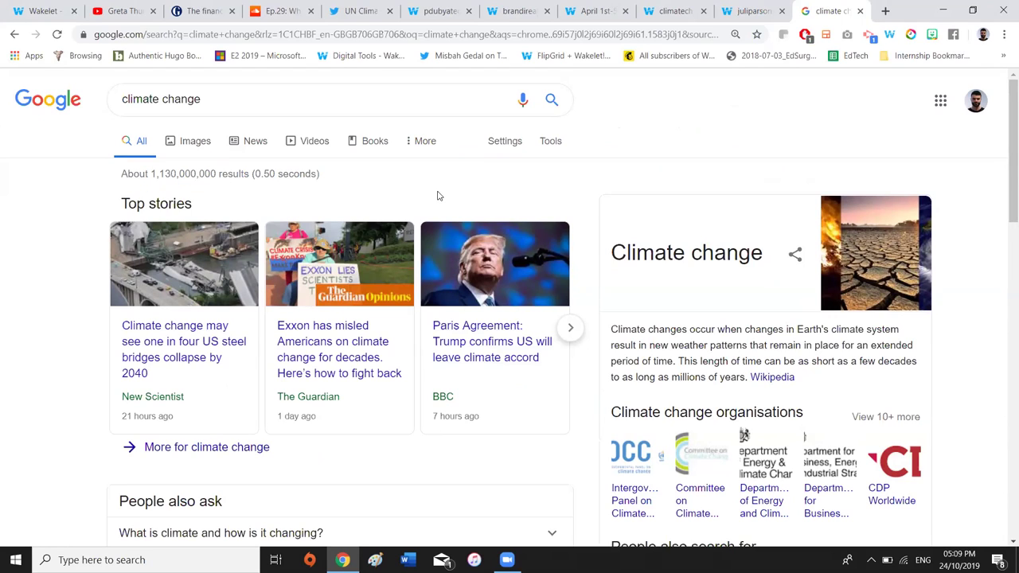
Switch to the Wakelet home page listing 162 collections
scroll(437, 196, down, 12)
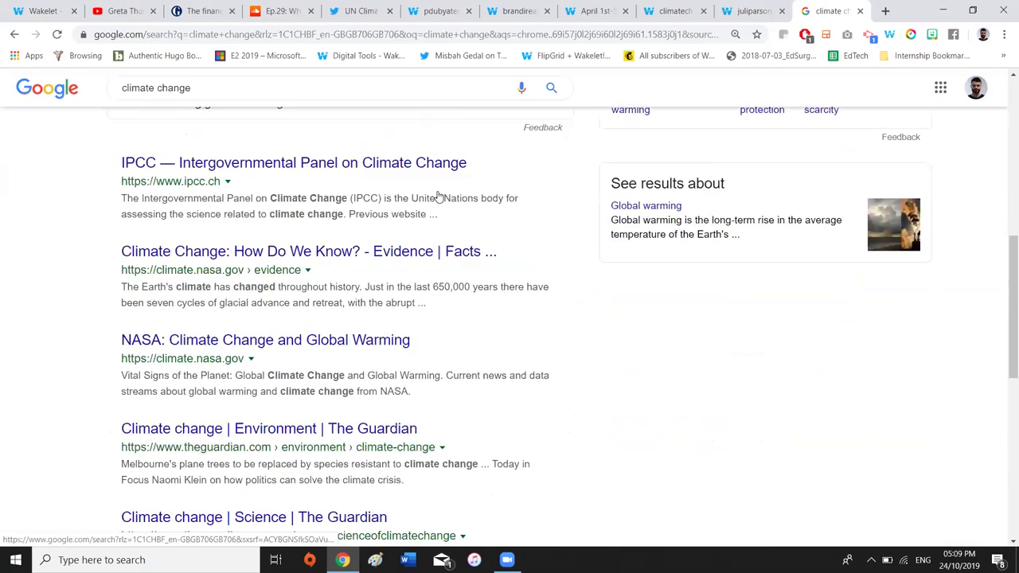
scroll(438, 200, up, 2)
scroll(439, 200, down, 5)
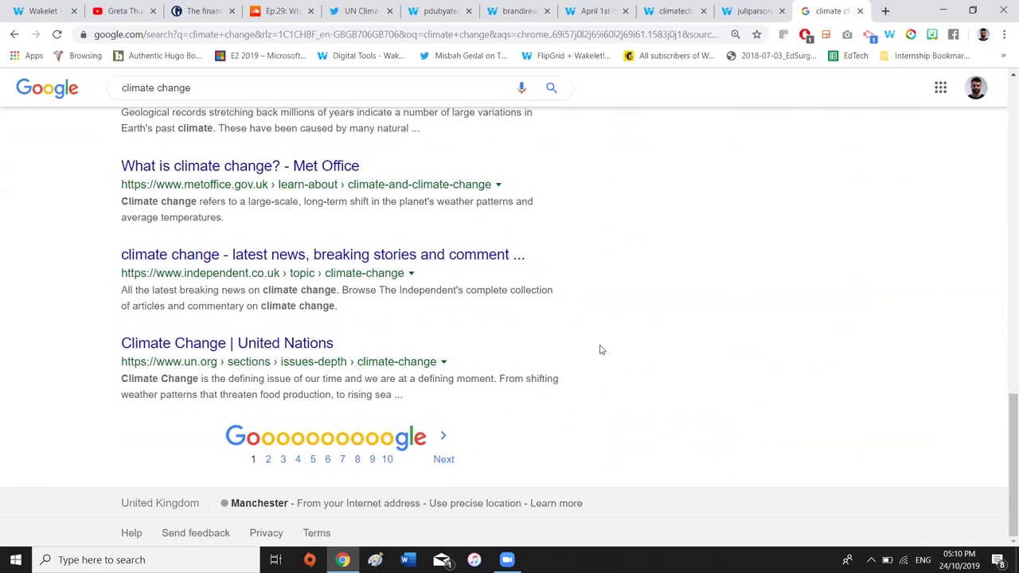
scroll(601, 352, up, 10)
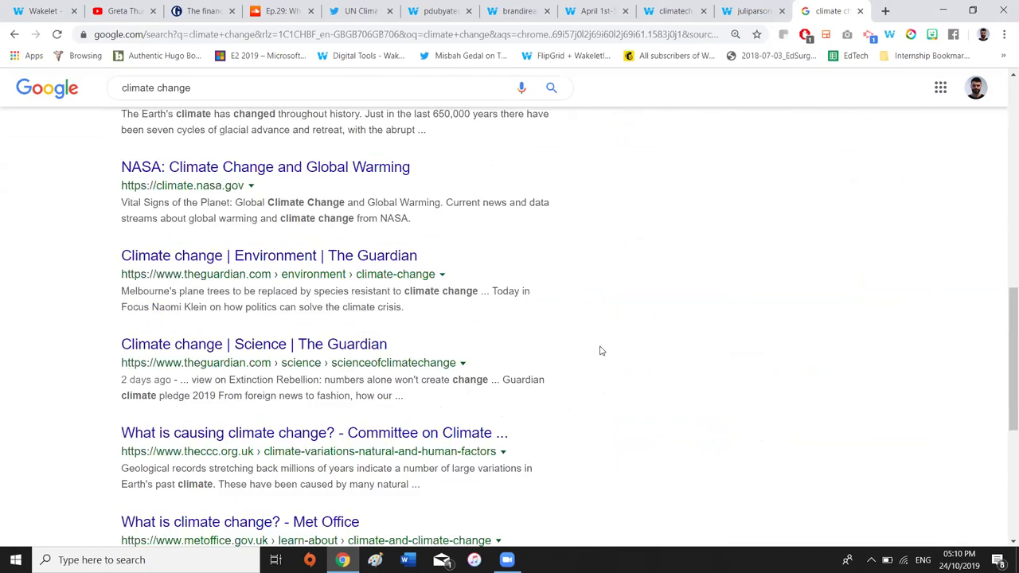
scroll(601, 351, up, 4)
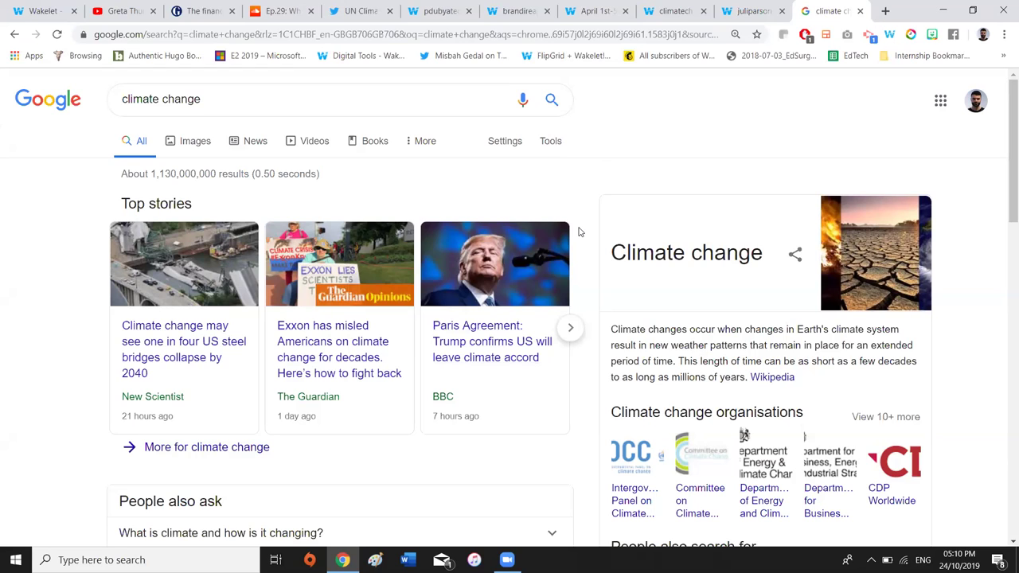
click(35, 10)
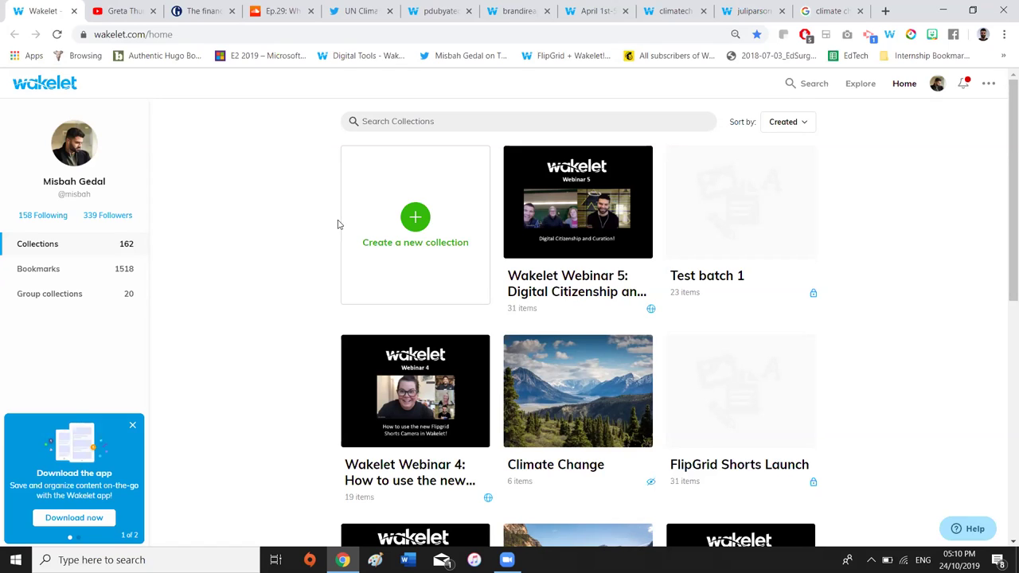
Start a blank collection from the 'Create a new collection' card
click(414, 230)
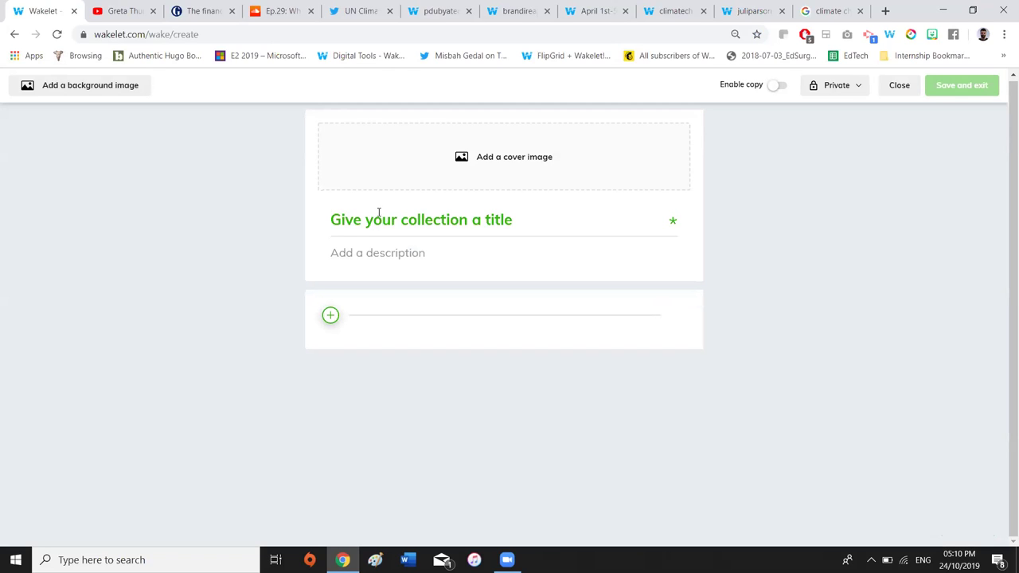
Enter 'Climate Change' as the collection title and bring up the cover image choices
text(Climate C)
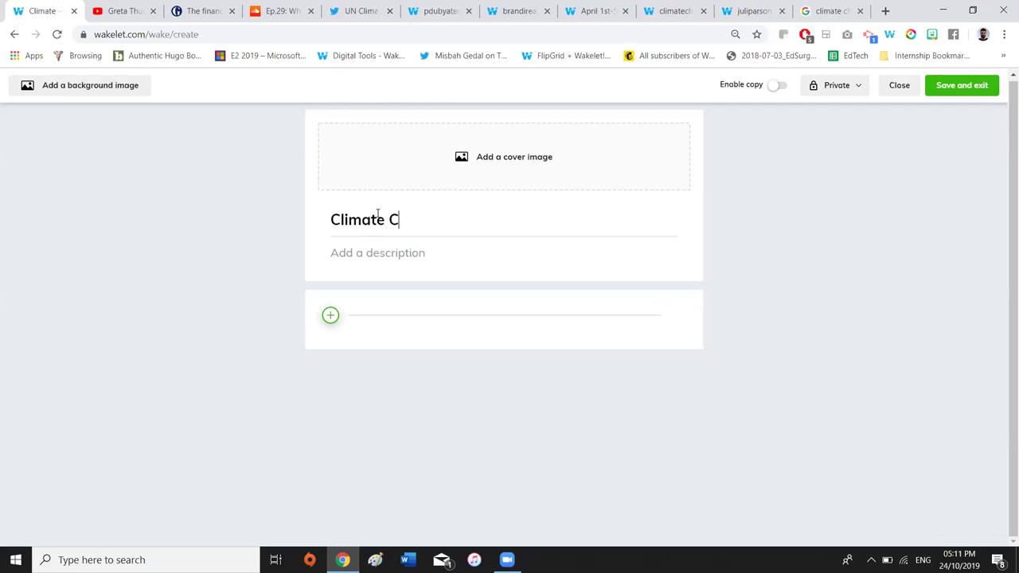
text(hange)
click(496, 164)
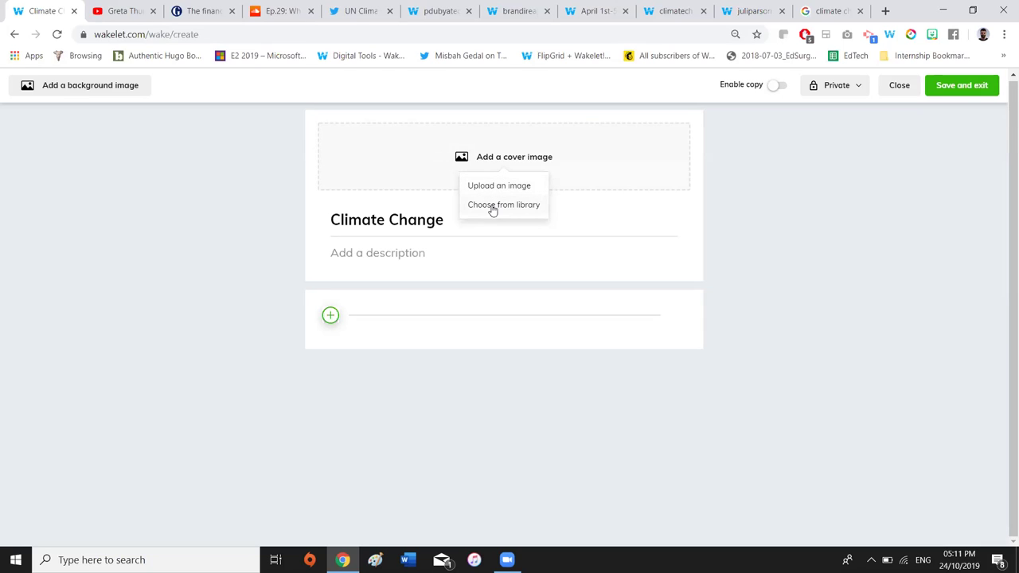
Set a snowy mountain photo from a library search for 'mountain' as the cover
click(493, 207)
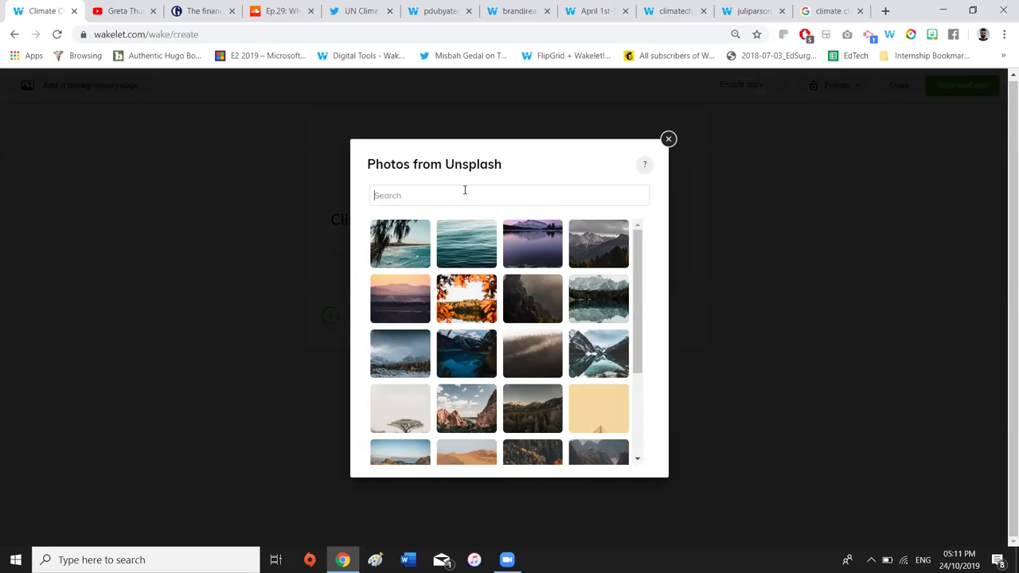
text(mountain)
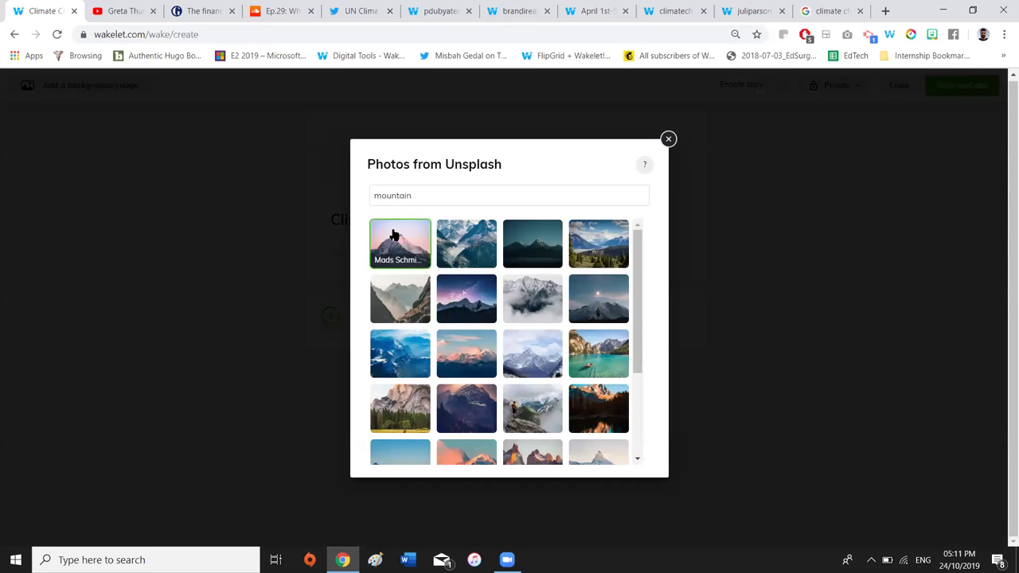
click(414, 250)
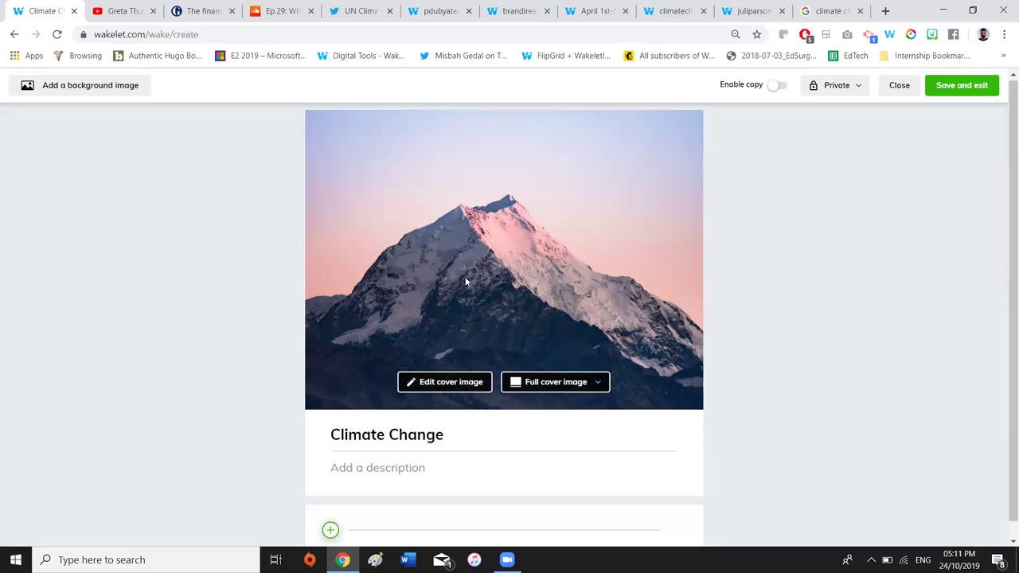
Set the rippling water library photo as the background image
click(84, 86)
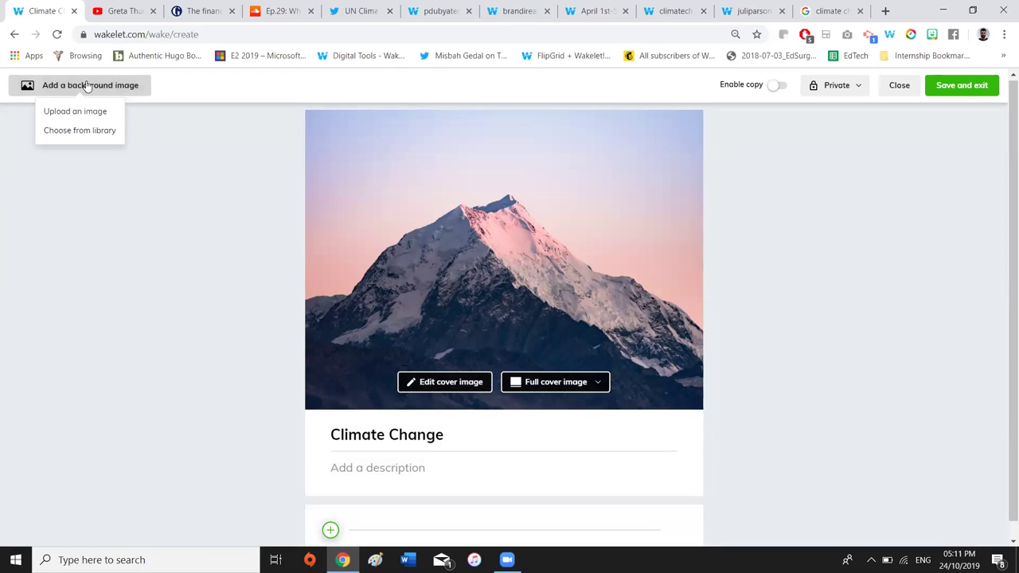
click(84, 130)
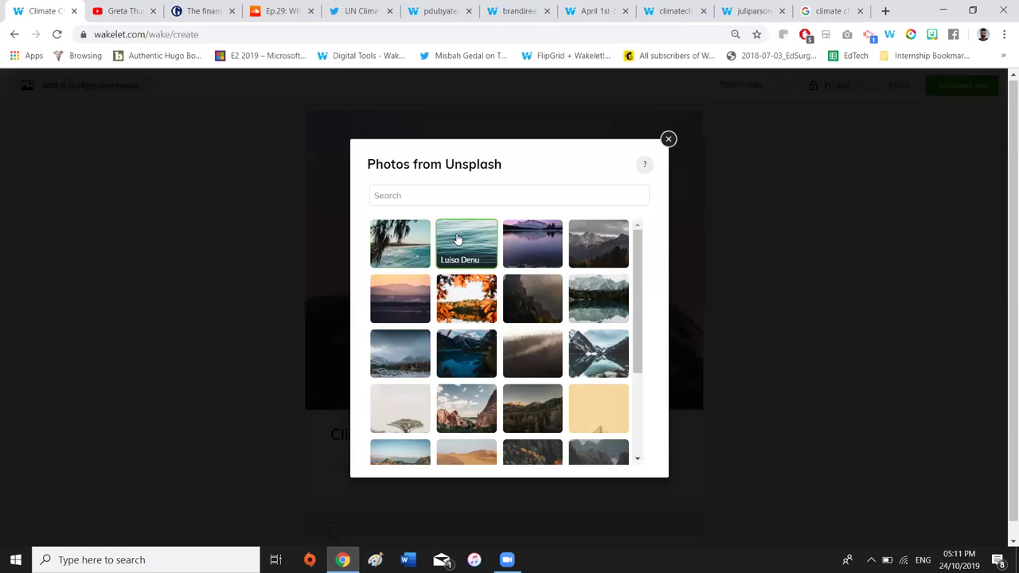
click(458, 238)
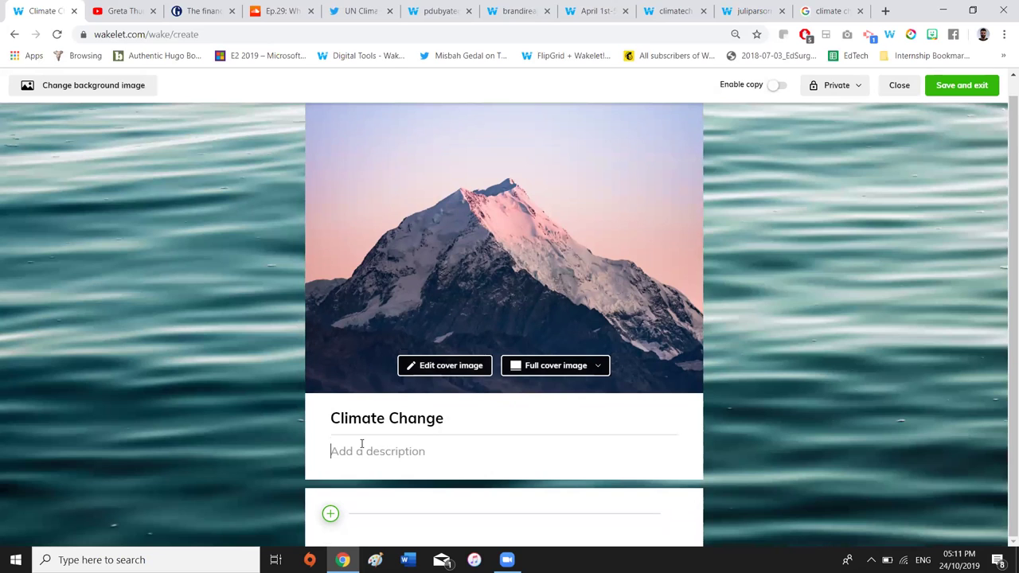
Add a description about helpful climate change learning resources and open the add-item options
text(Here are a n)
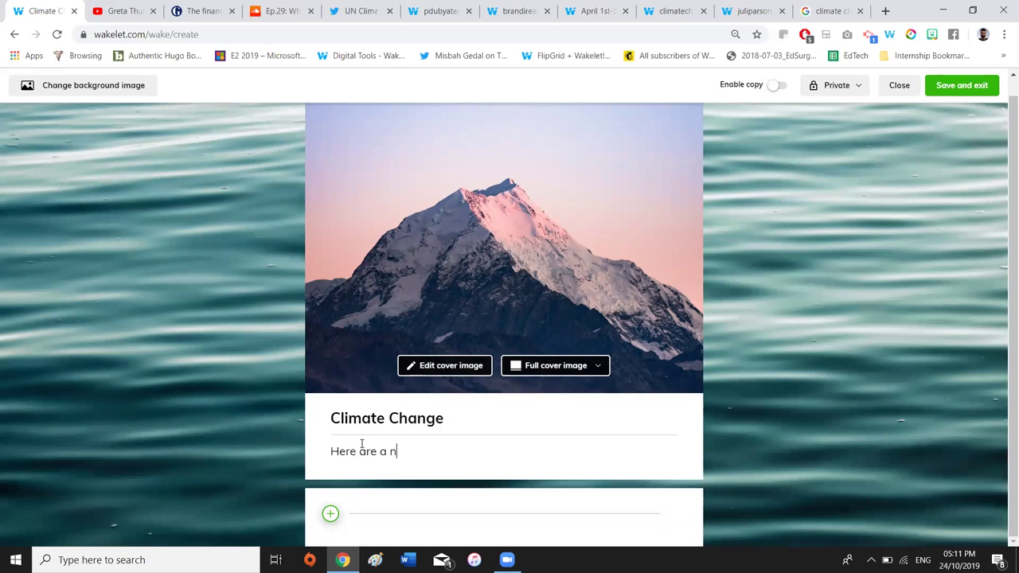
text(umber of resource)
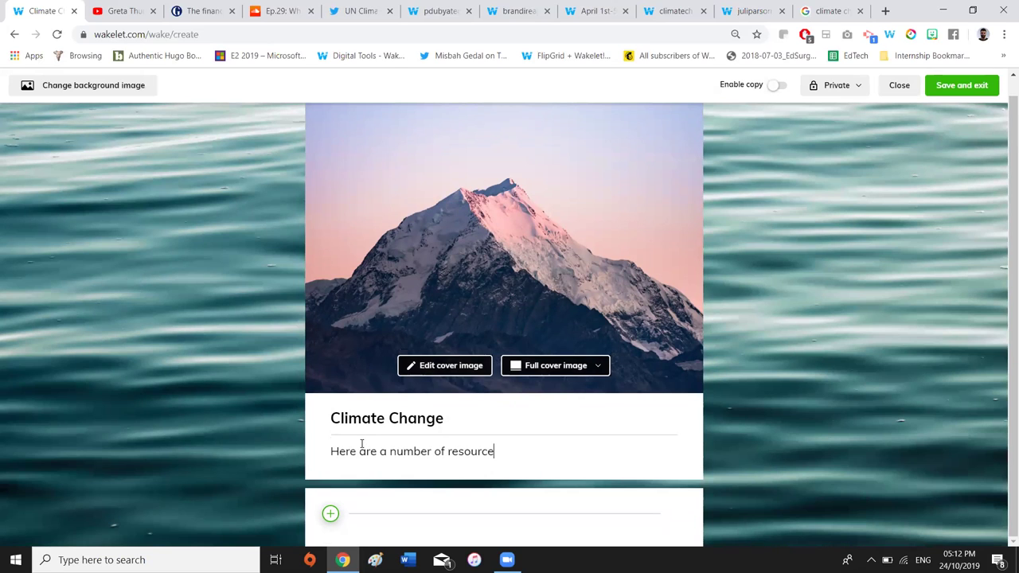
text(s that should be help)
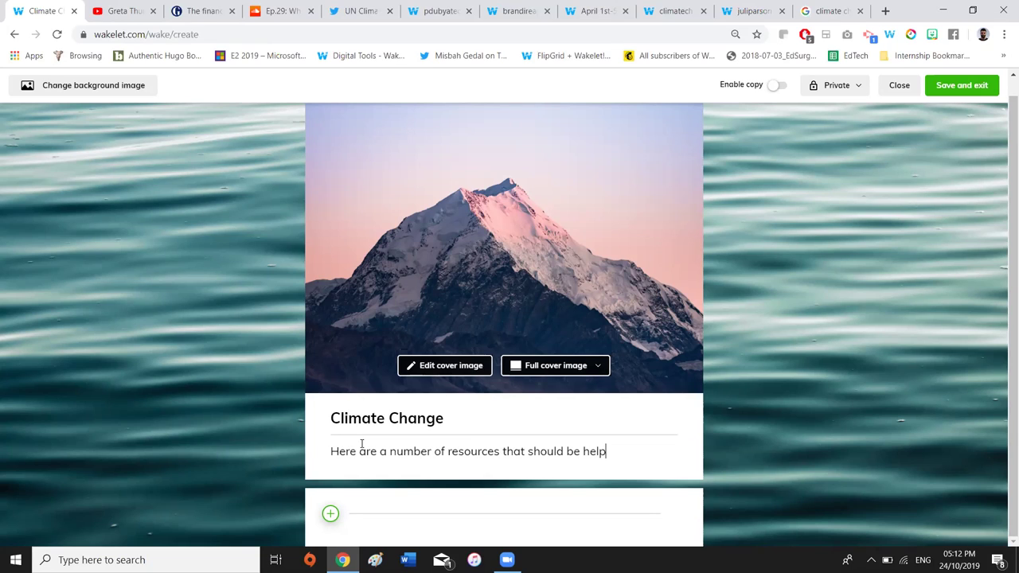
text(ful in learning about climate chan)
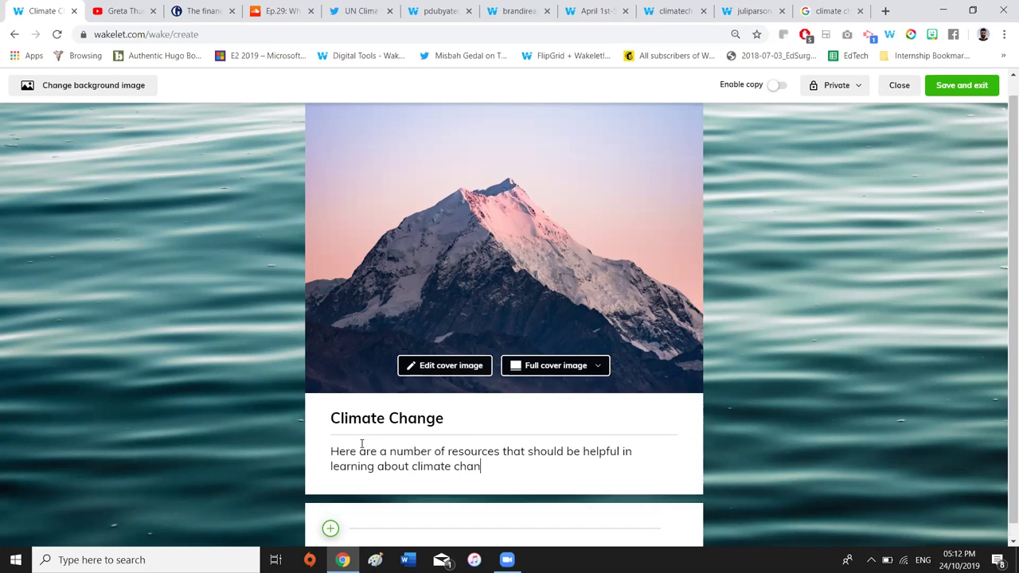
text(ge.)
scroll(758, 365, down, 1)
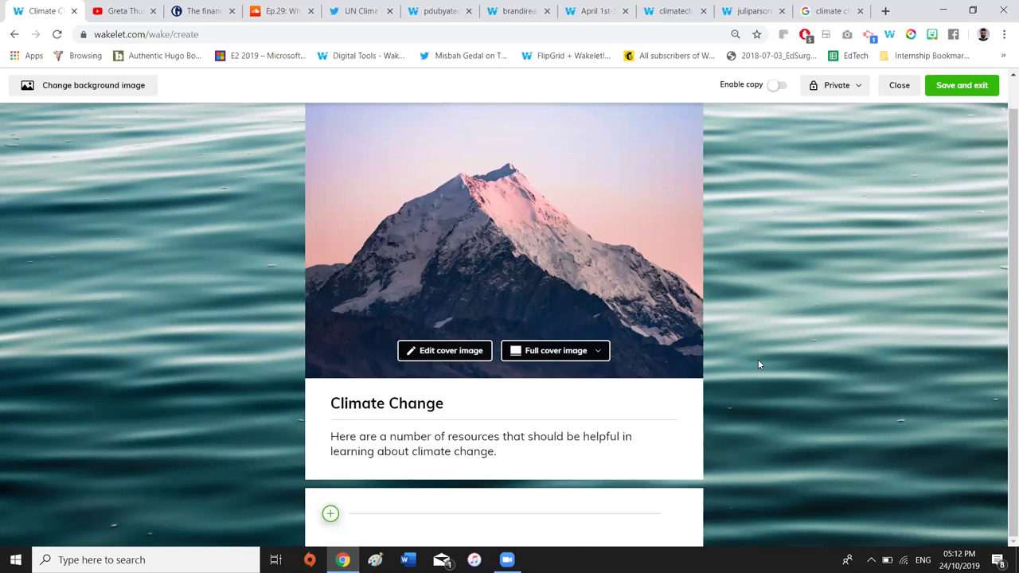
click(332, 516)
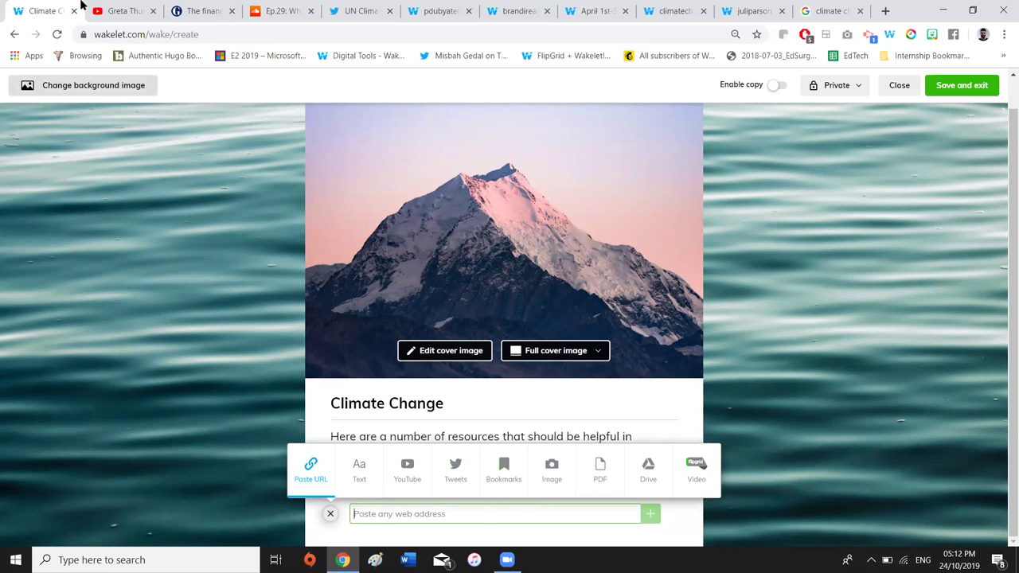
Add the Greta Thunberg EU speech YouTube video by pasting its copied URL
click(106, 6)
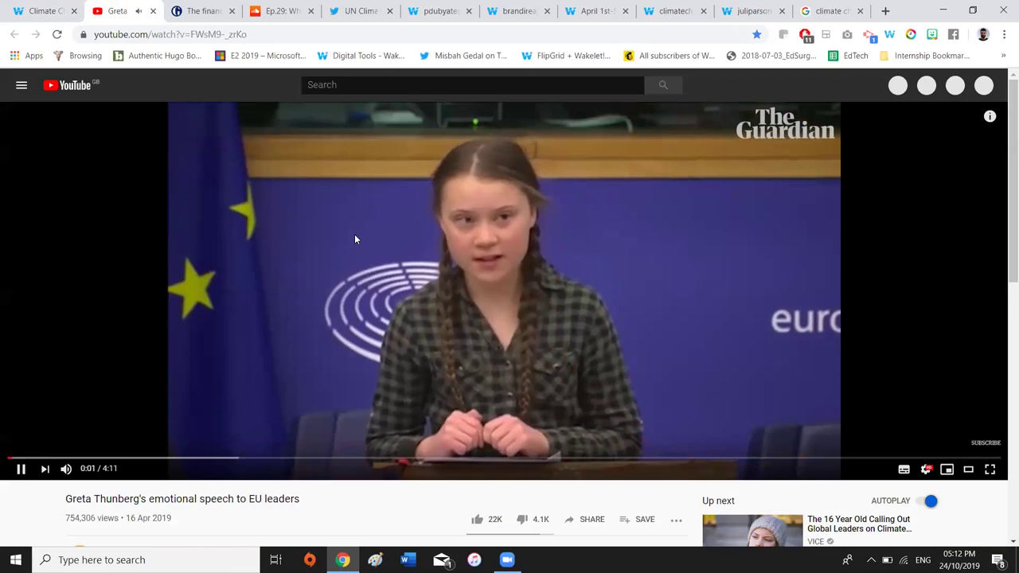
click(299, 242)
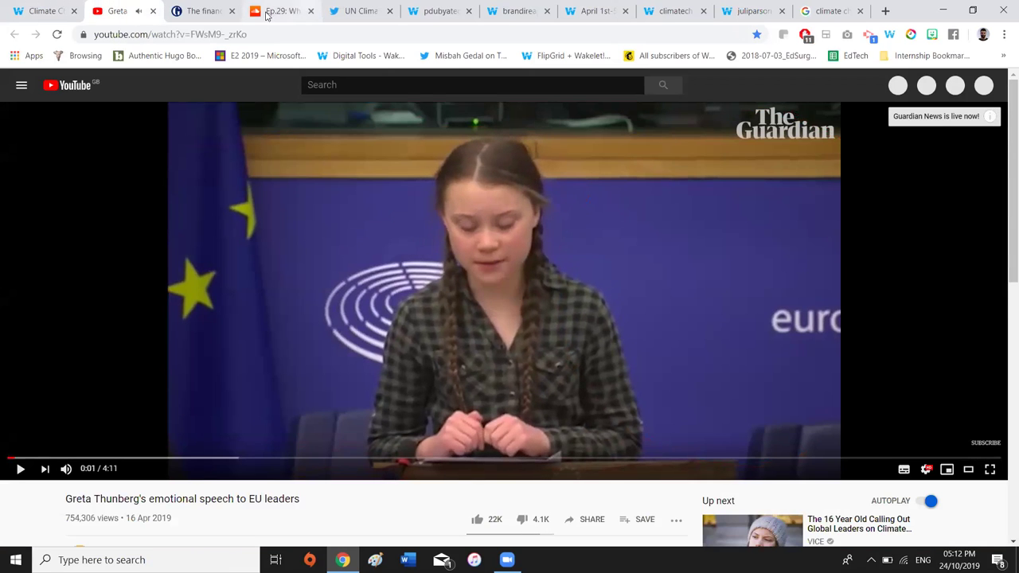
click(233, 36)
right_click(233, 36)
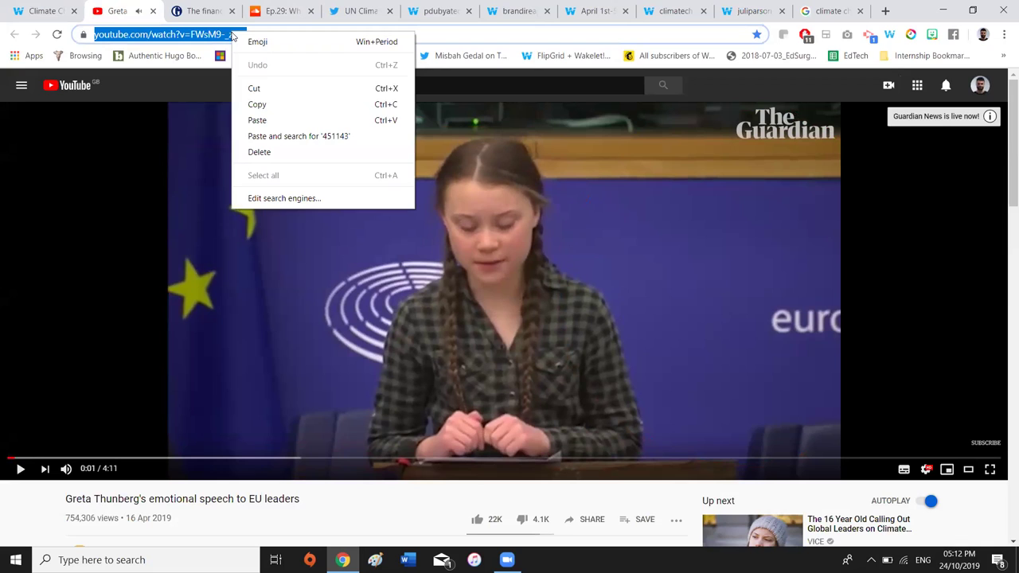
click(257, 104)
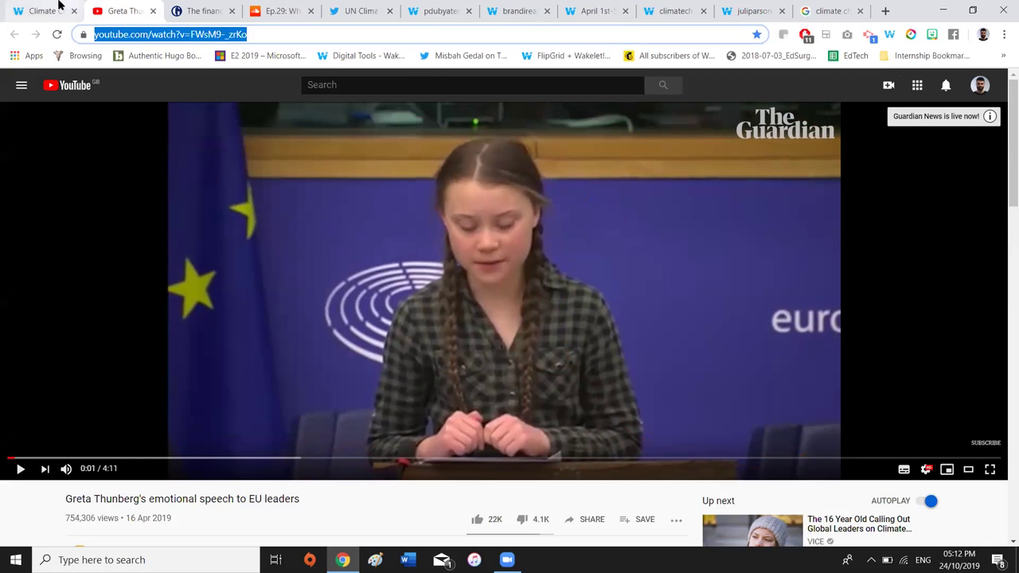
click(58, 10)
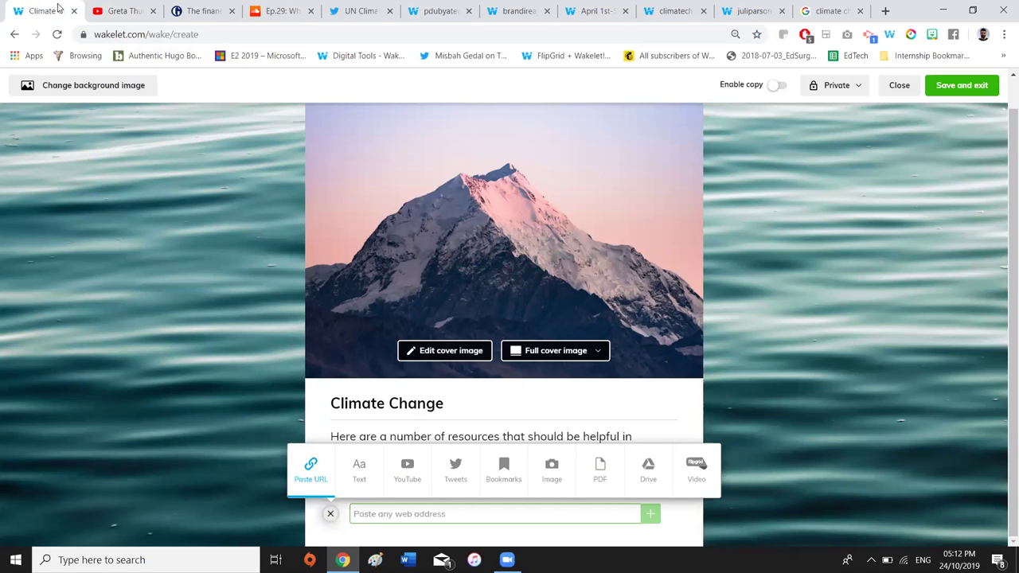
right_click(398, 517)
click(418, 396)
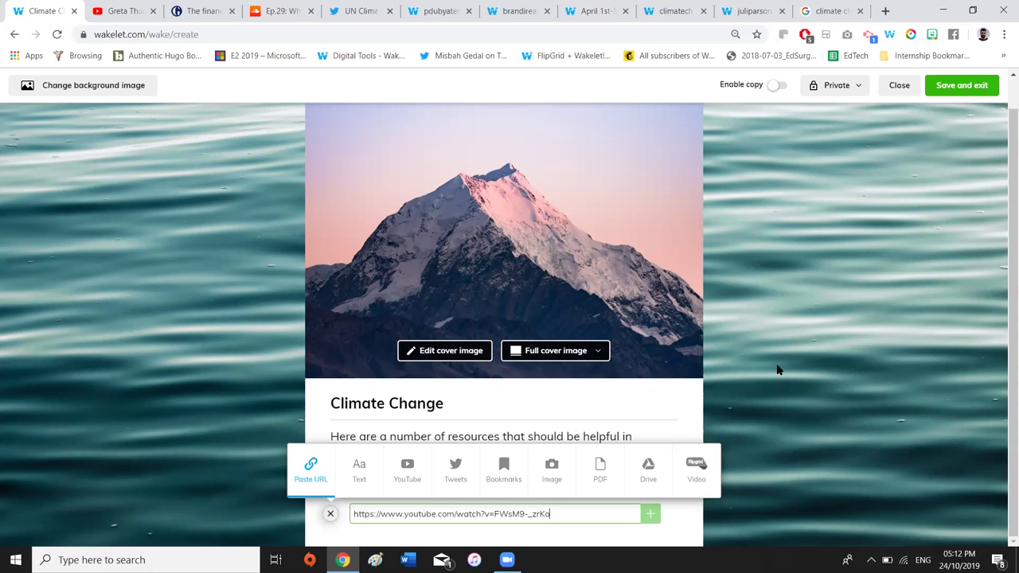
key(Return)
Start another item and grab the Guardian financial-sector article's address
scroll(778, 369, down, 3)
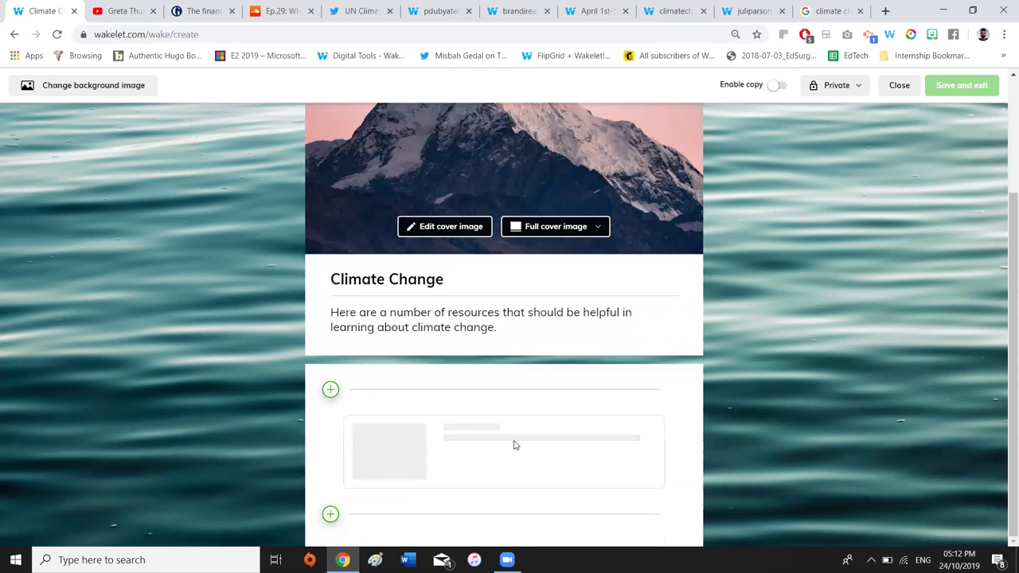
scroll(514, 446, down, 3)
scroll(510, 350, down, 2)
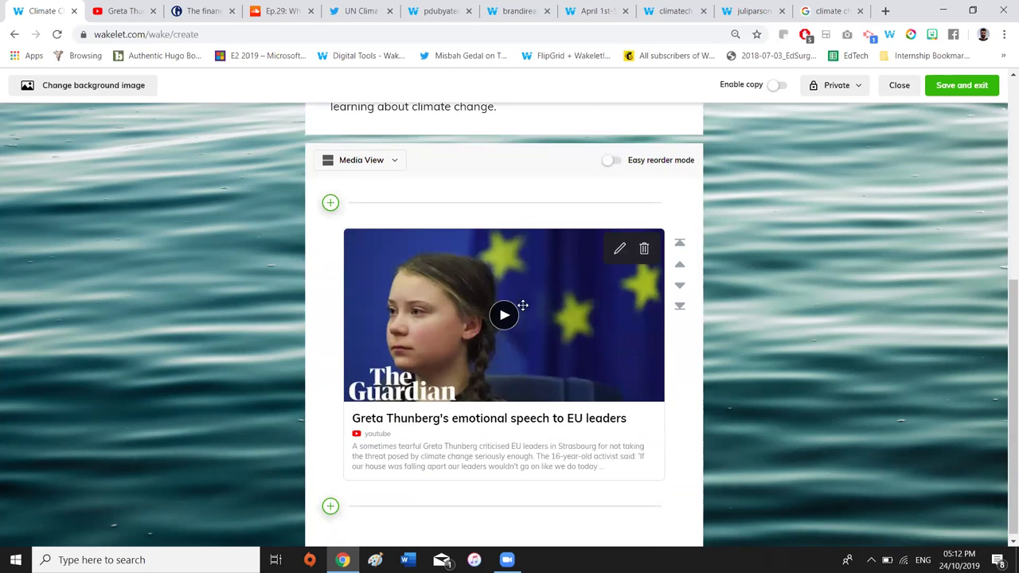
scroll(446, 335, up, 3)
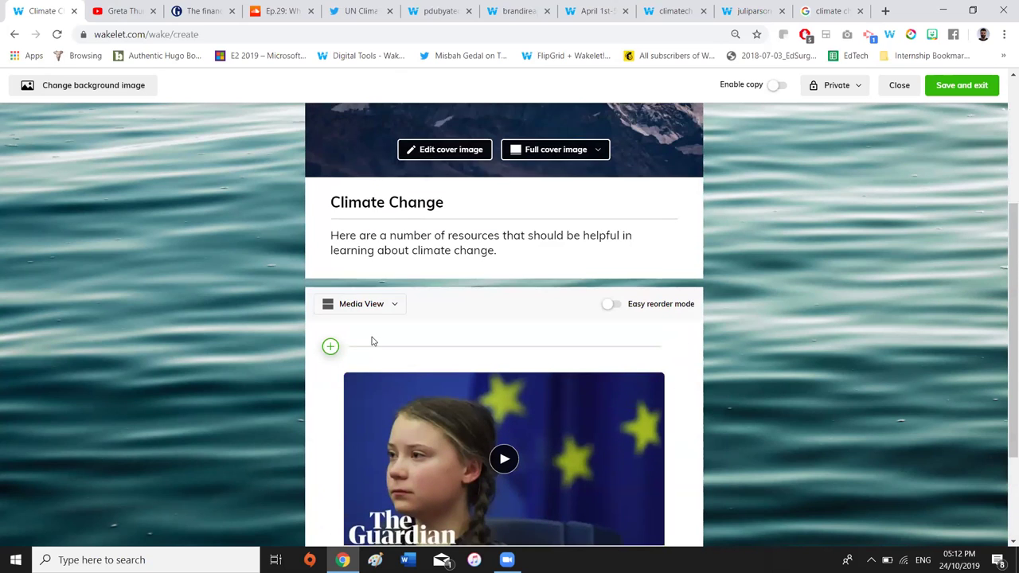
scroll(369, 343, up, 1)
click(330, 399)
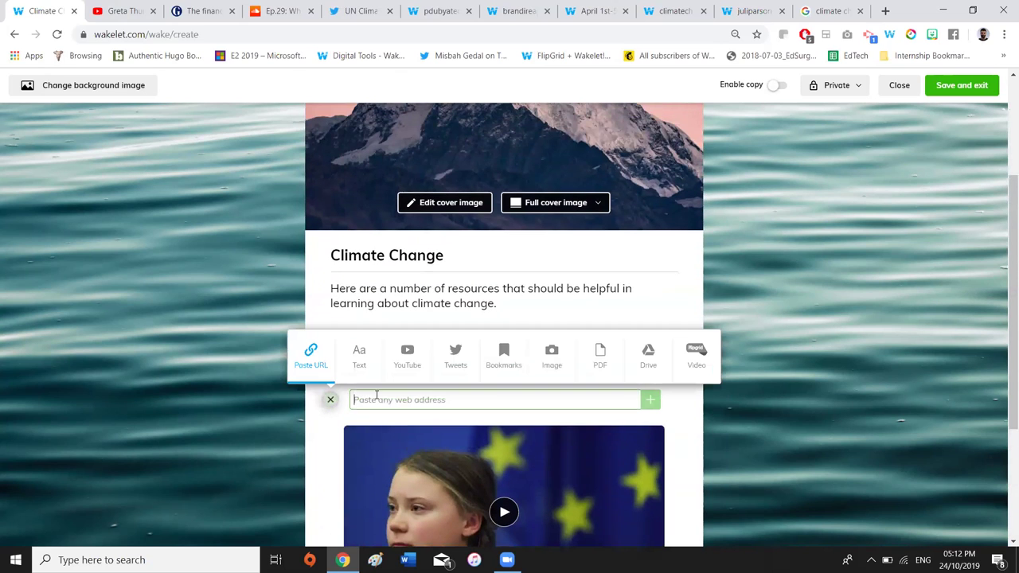
click(203, 10)
click(197, 36)
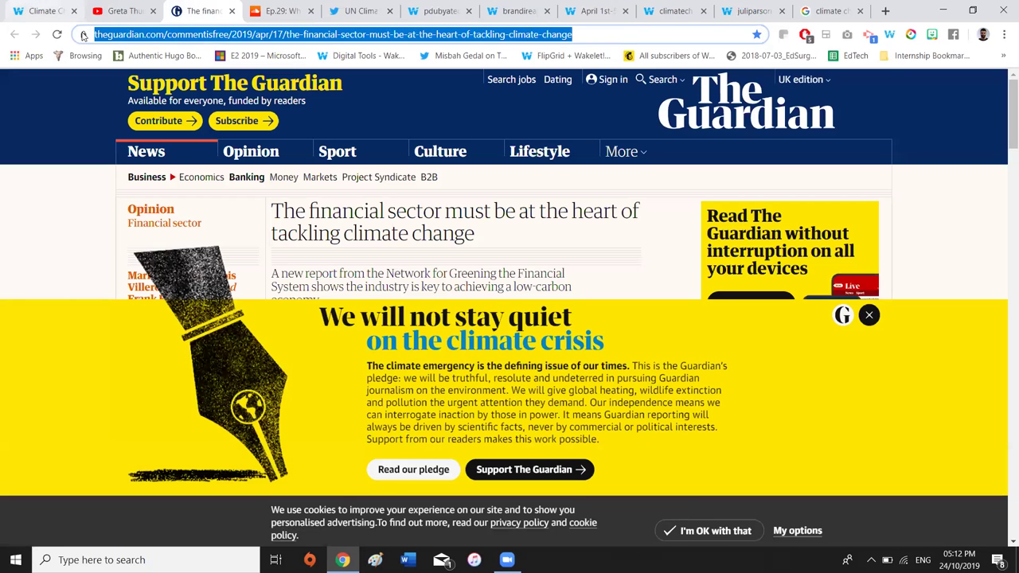
click(41, 11)
Add the Guardian article, then add the Greenpeace Podcast SoundCloud episode link
key(ctrl+v)
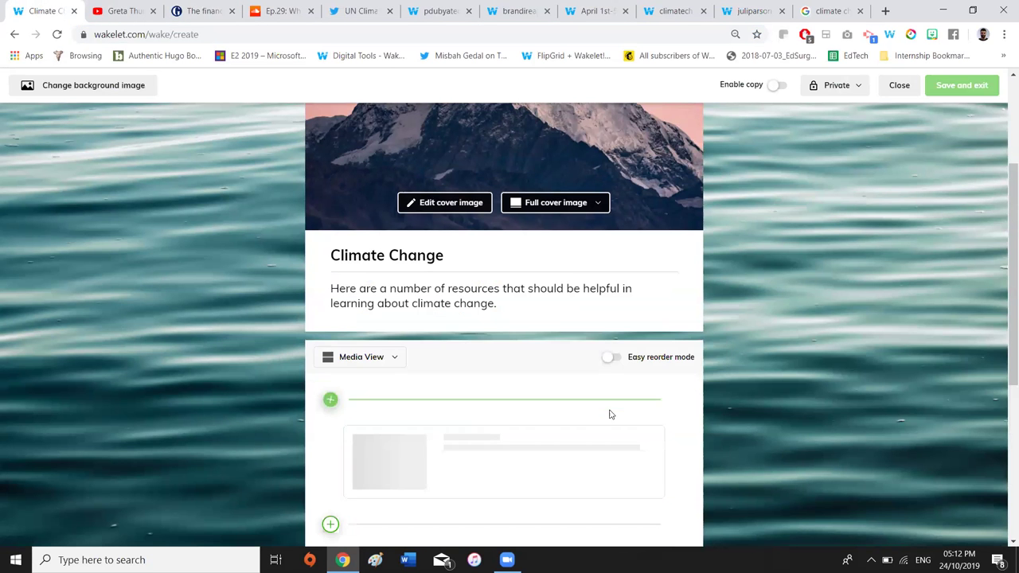
click(292, 6)
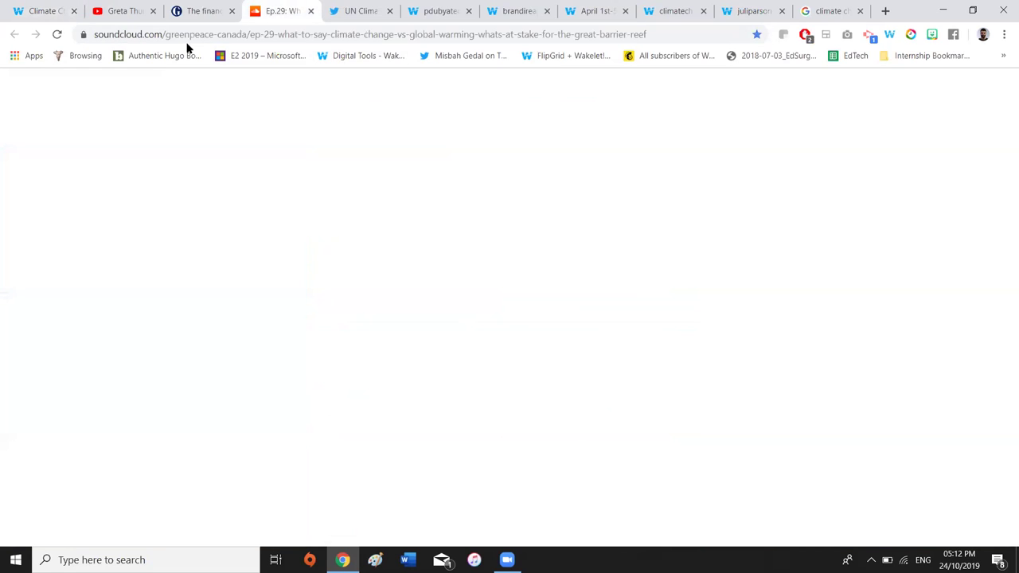
click(214, 35)
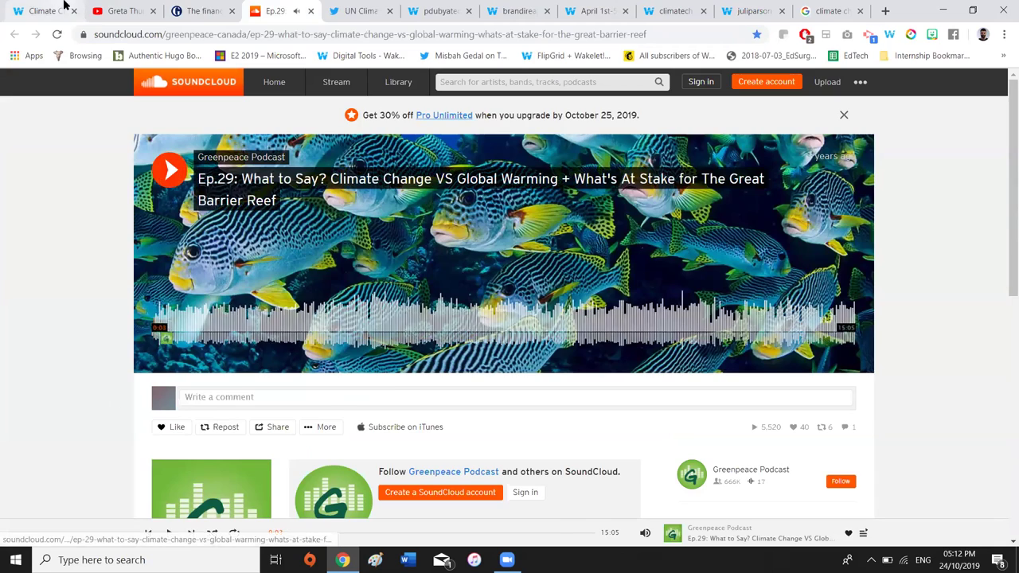
click(24, 11)
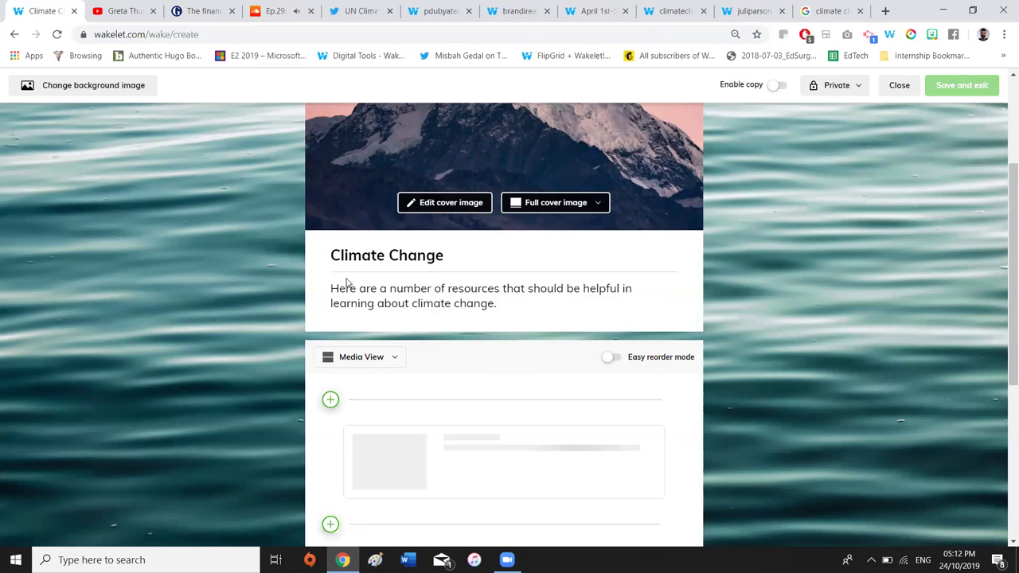
click(330, 401)
click(759, 460)
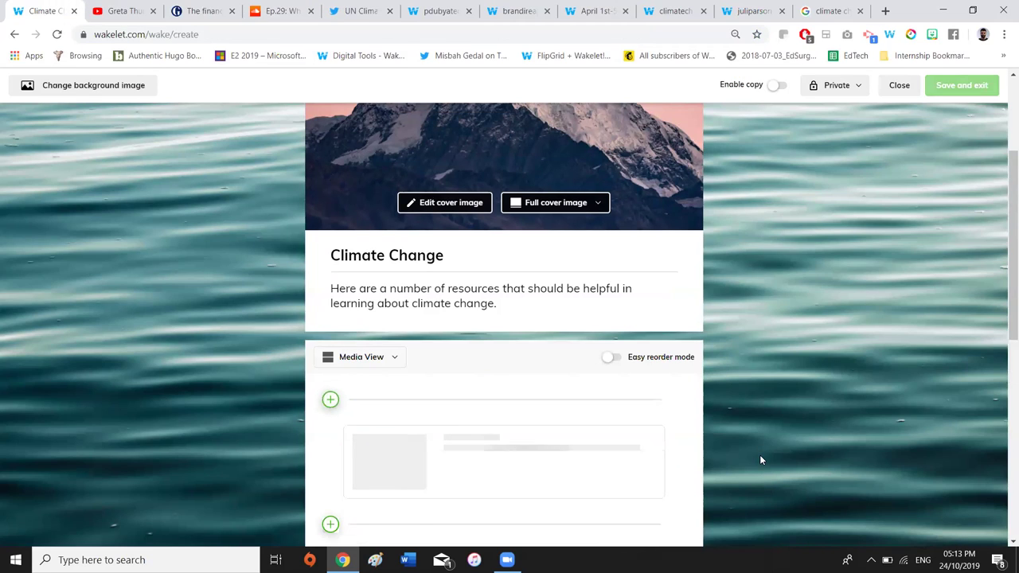
Review the collection items and open the add-item options again
scroll(760, 457, down, 2)
scroll(641, 310, down, 1)
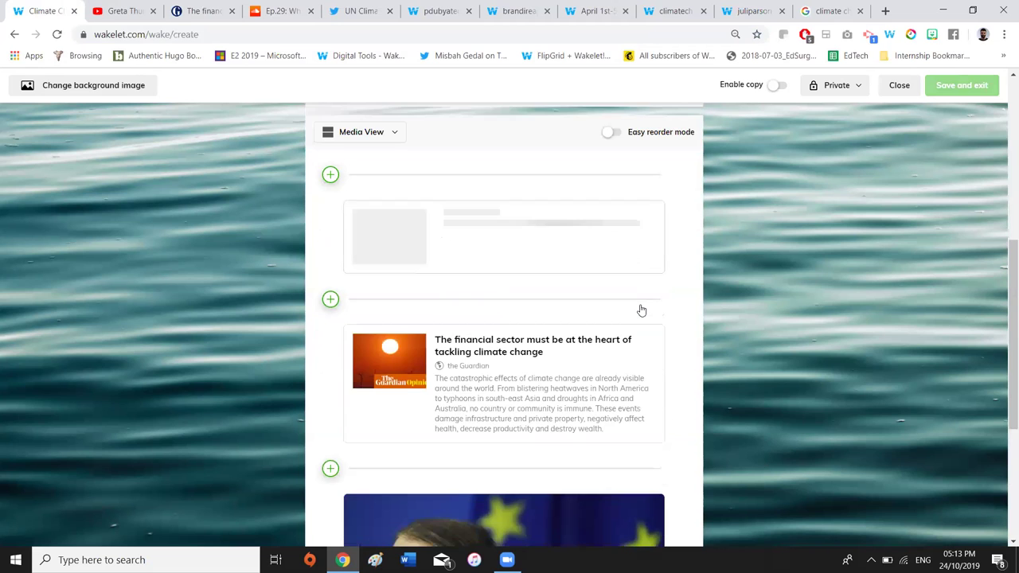
scroll(746, 320, up, 2)
scroll(746, 325, up, 1)
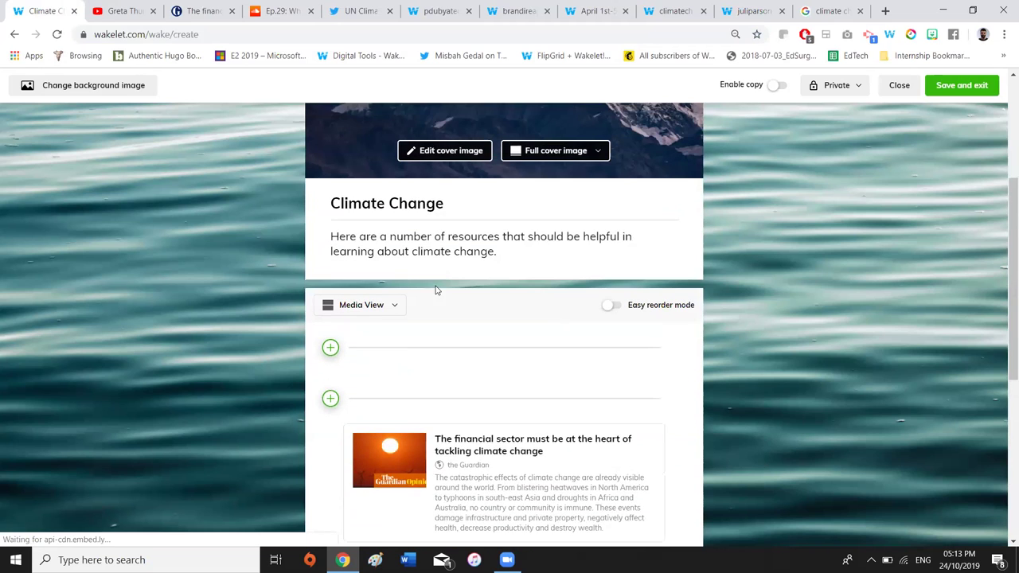
click(330, 349)
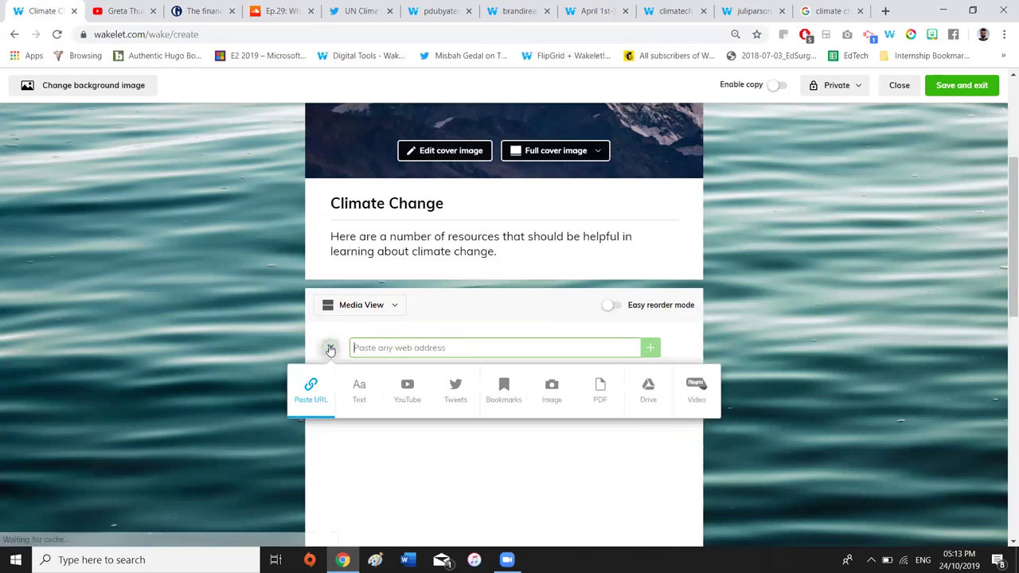
Search YouTube for 'climate change' and add the ITV News Madagascar climate crisis video
click(410, 388)
click(426, 191)
text(climate change)
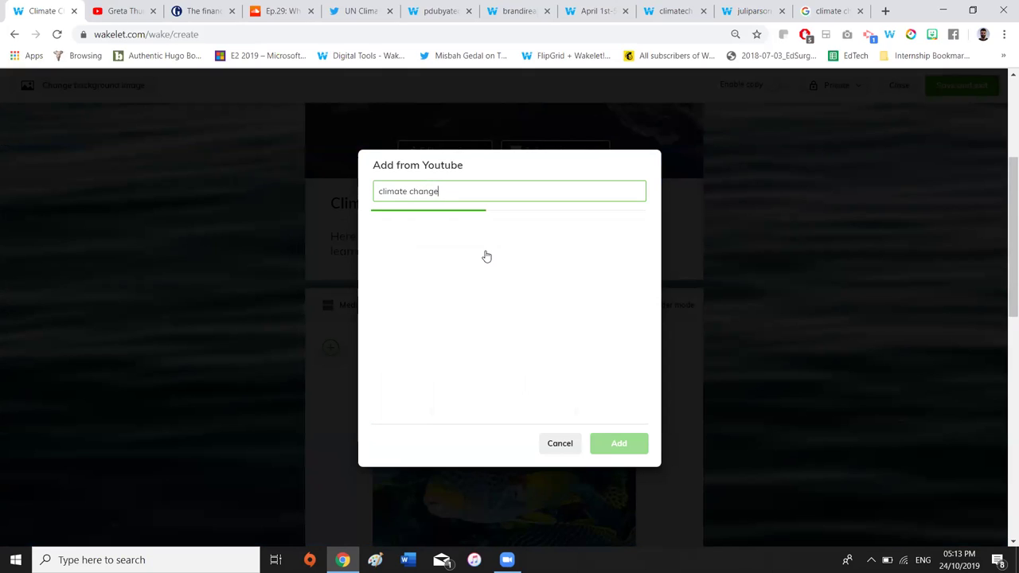
click(555, 261)
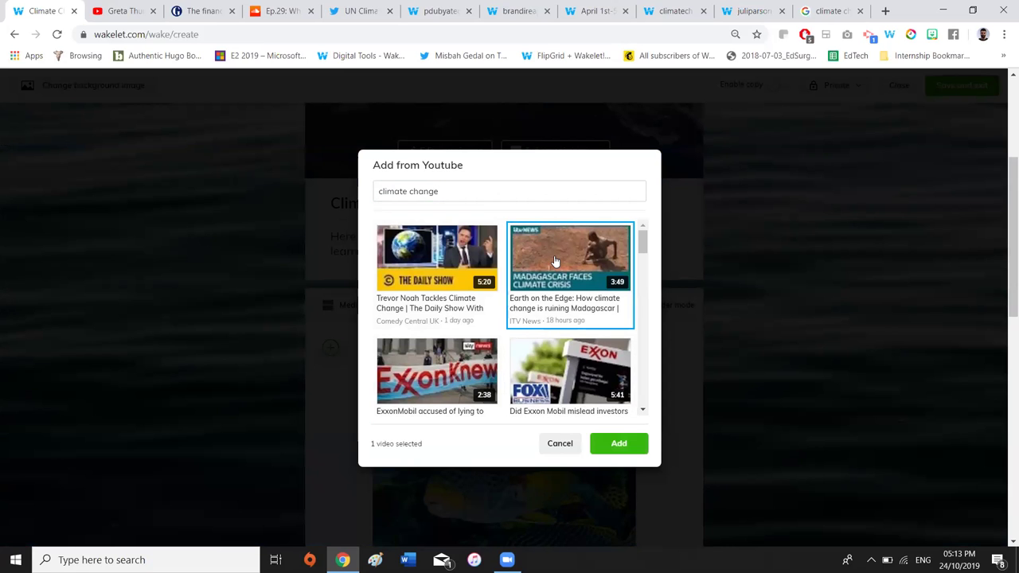
click(611, 444)
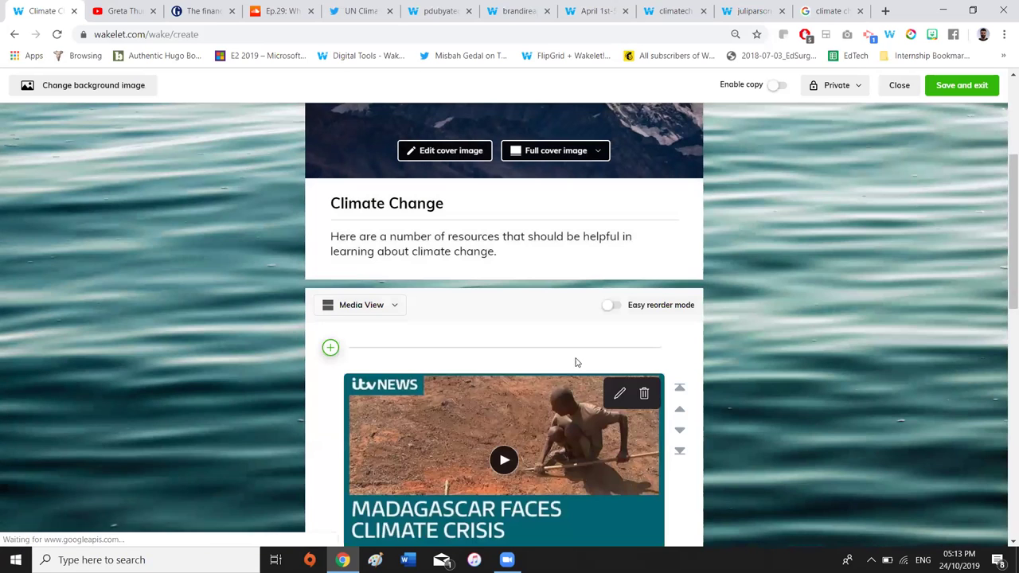
click(330, 347)
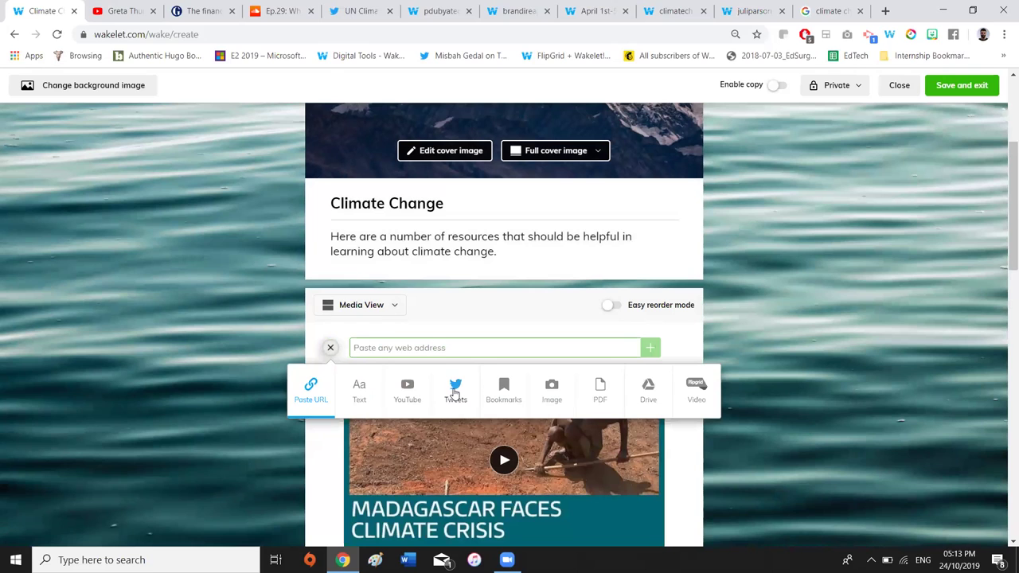
Search Twitter for 'clima' and add The Daily Galaxy tweet on climate and the US military
click(454, 388)
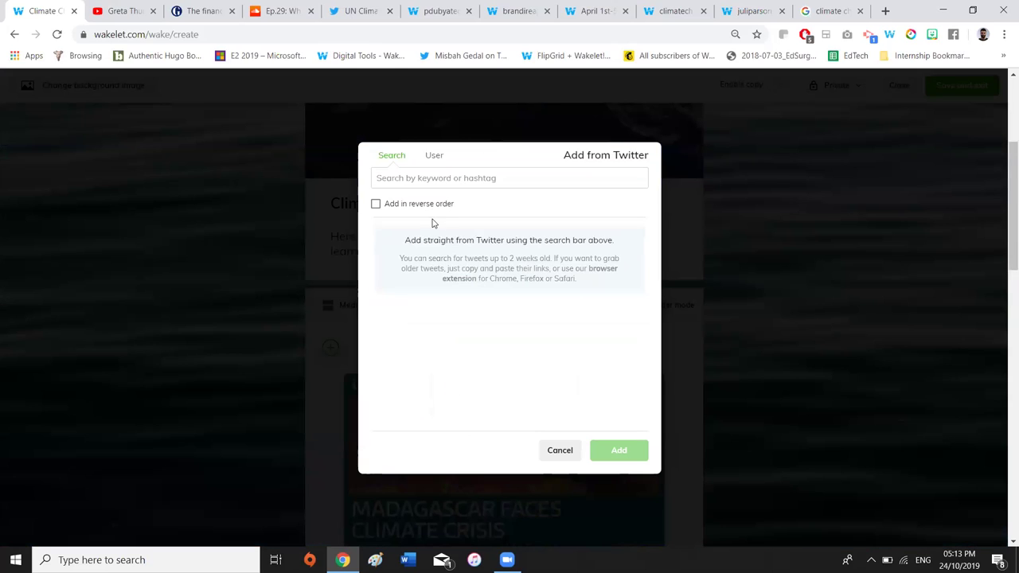
click(414, 180)
text(climate)
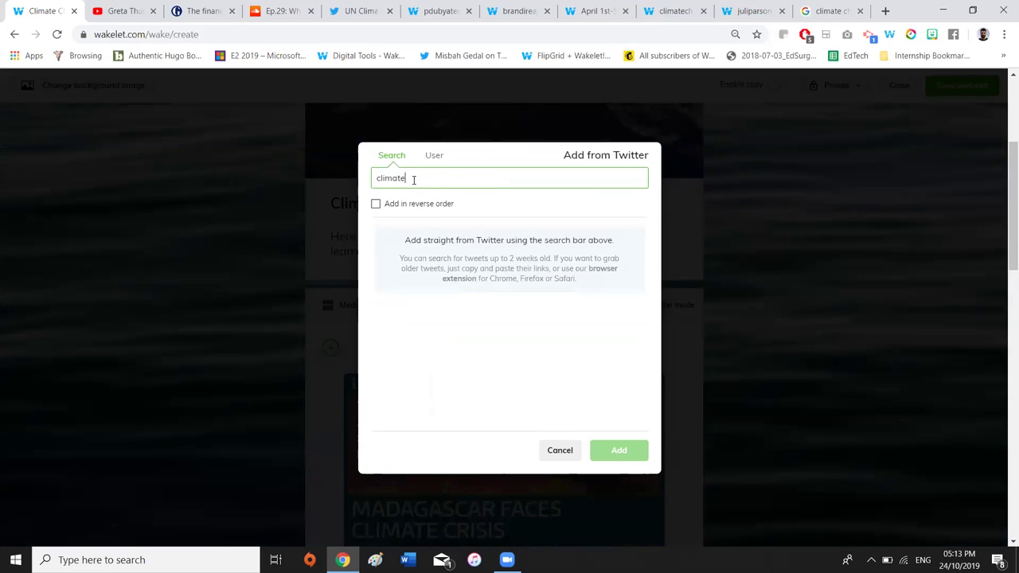
key(Return)
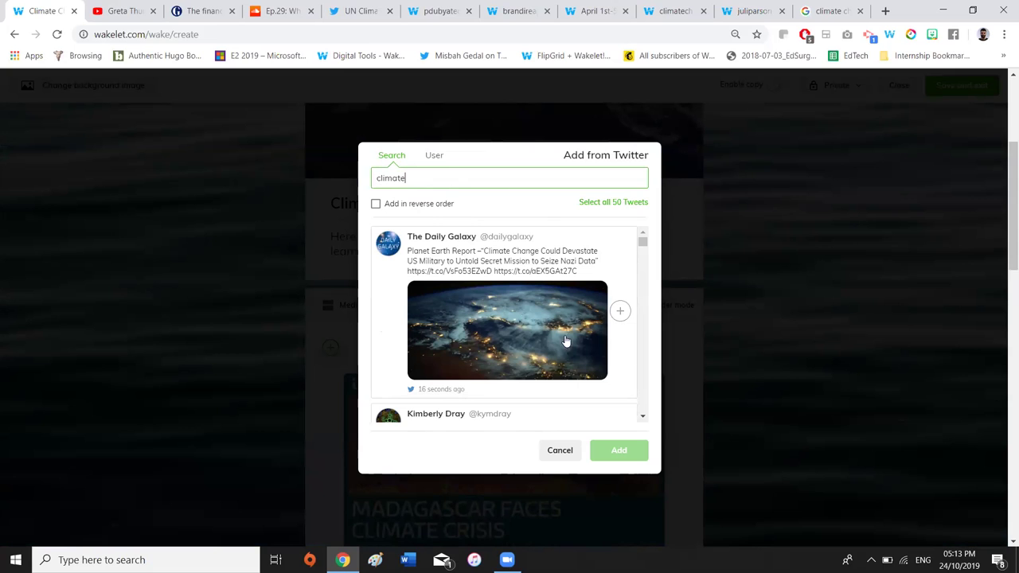
click(620, 311)
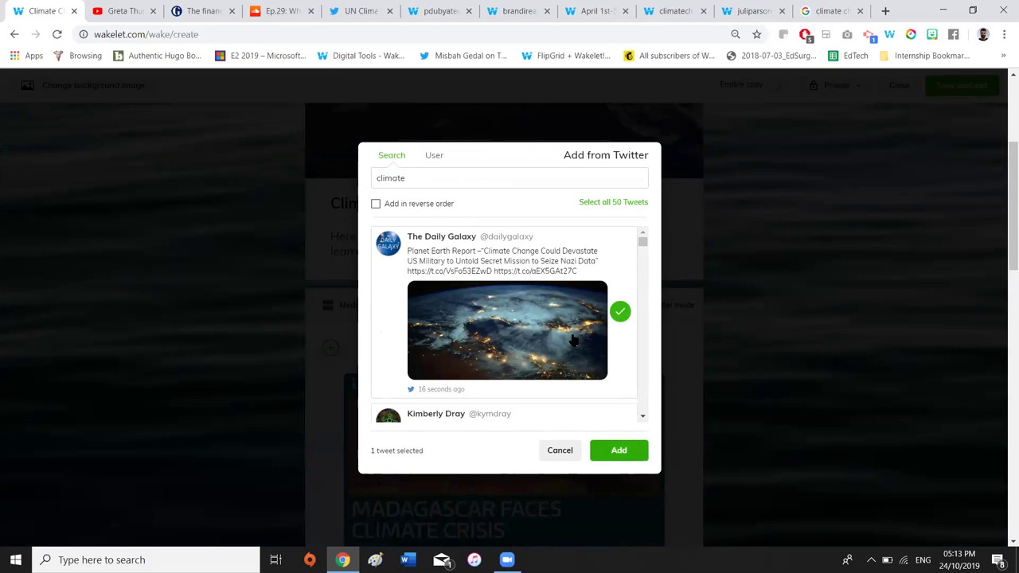
click(617, 451)
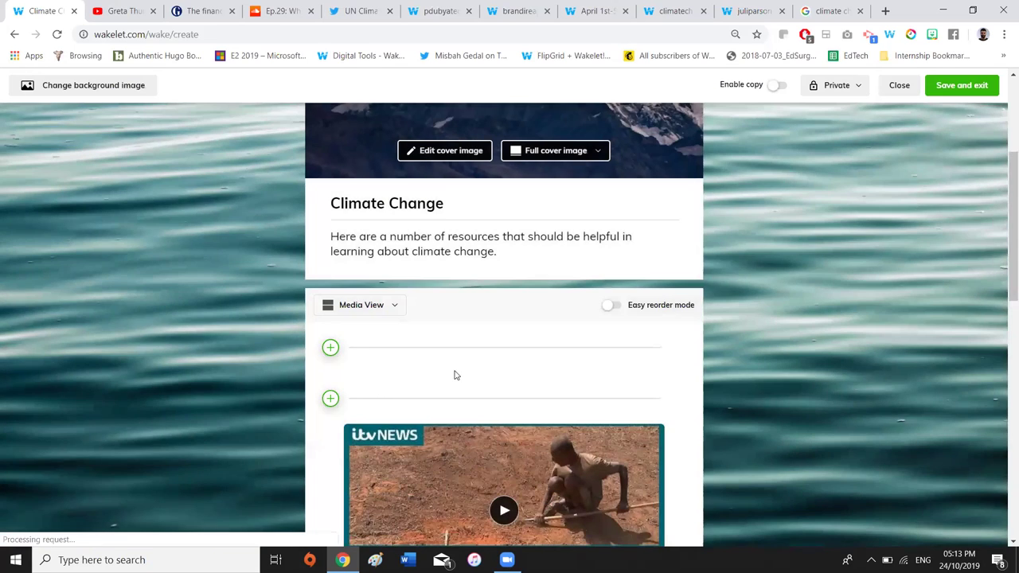
click(330, 347)
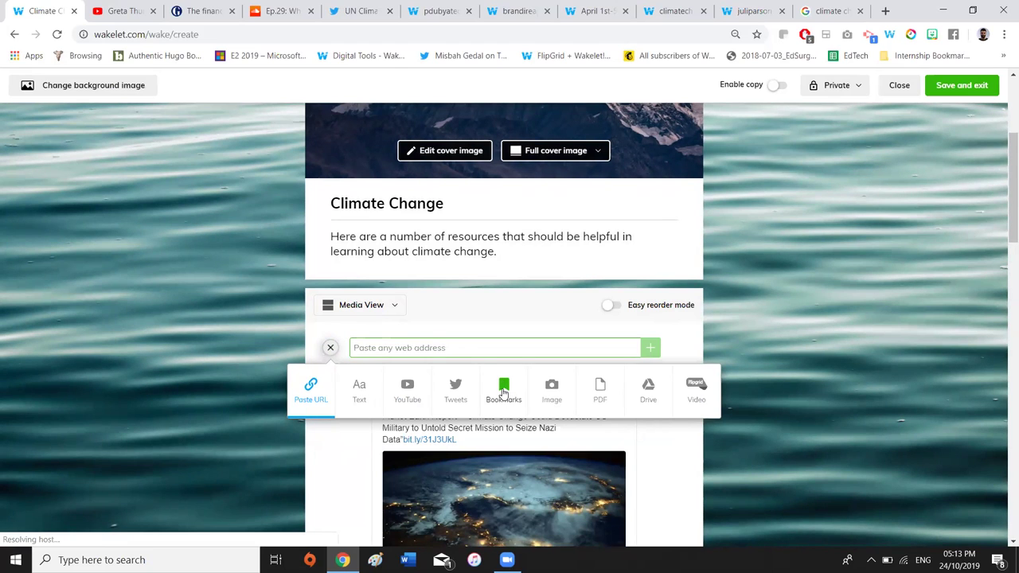
click(514, 402)
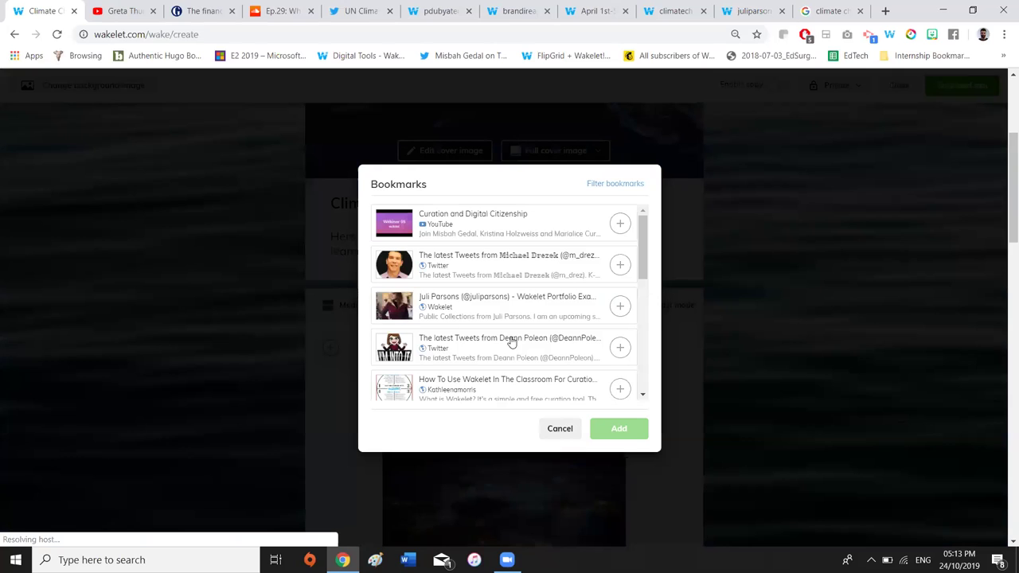
click(557, 430)
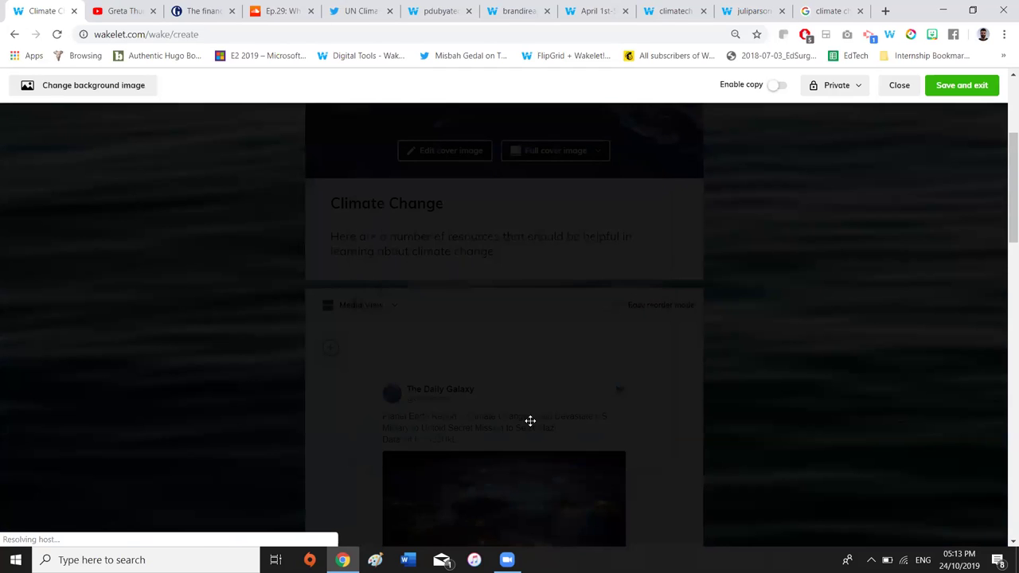
click(329, 350)
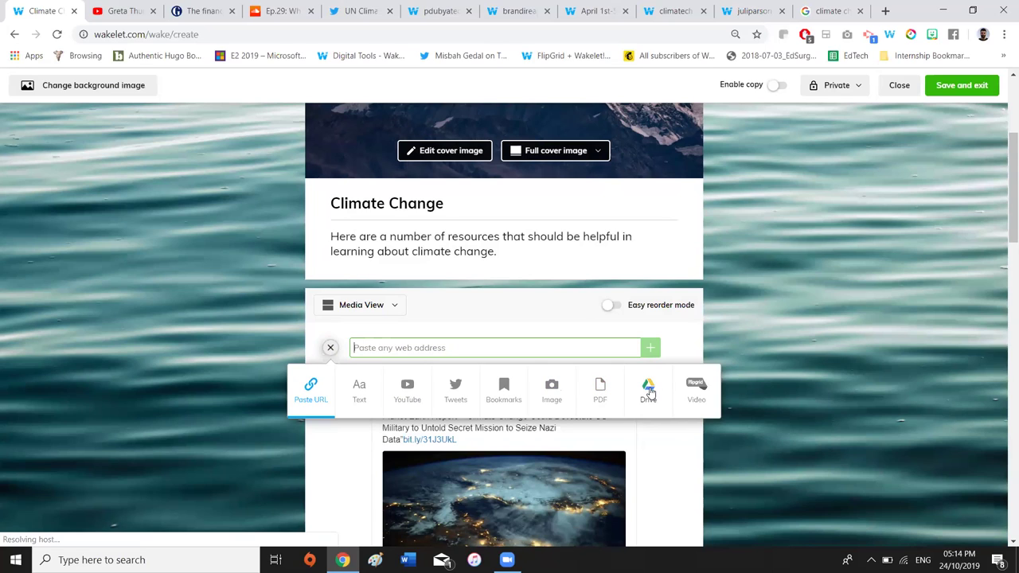
Choose Flipgrid video, sign in with the account e-mail and password, and continue to the recorder
click(698, 386)
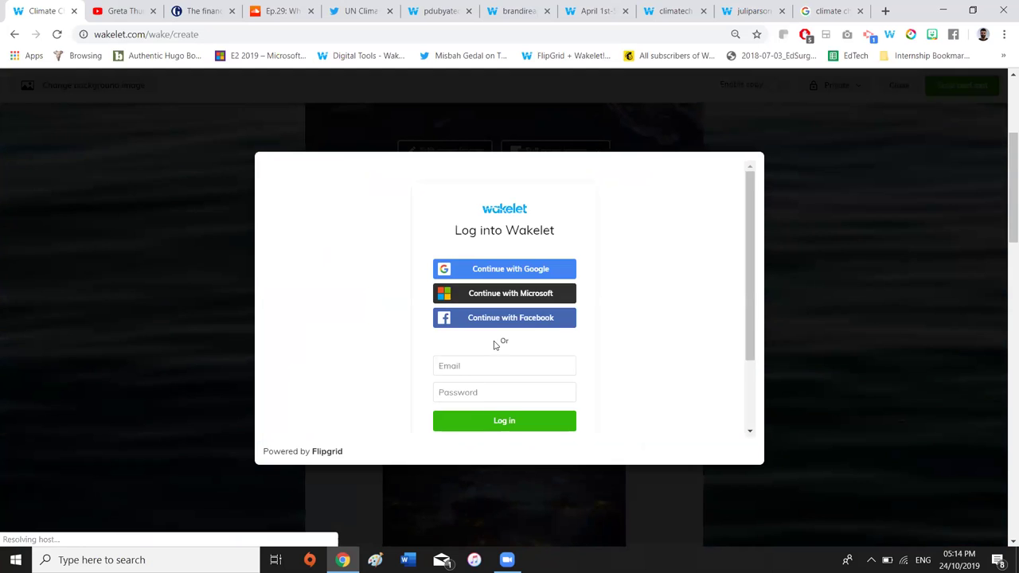
click(474, 365)
click(473, 394)
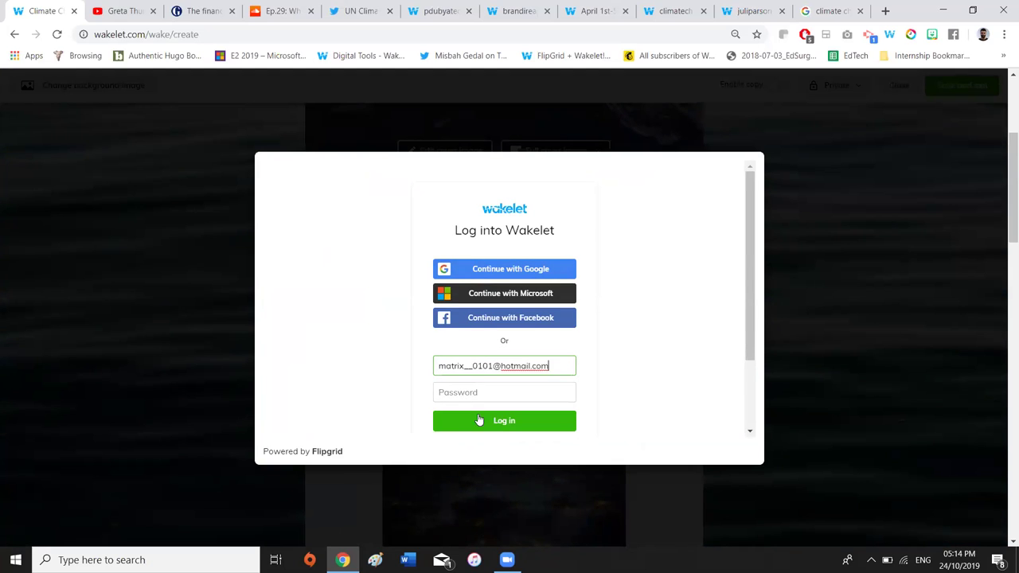
click(478, 392)
text(•••••)
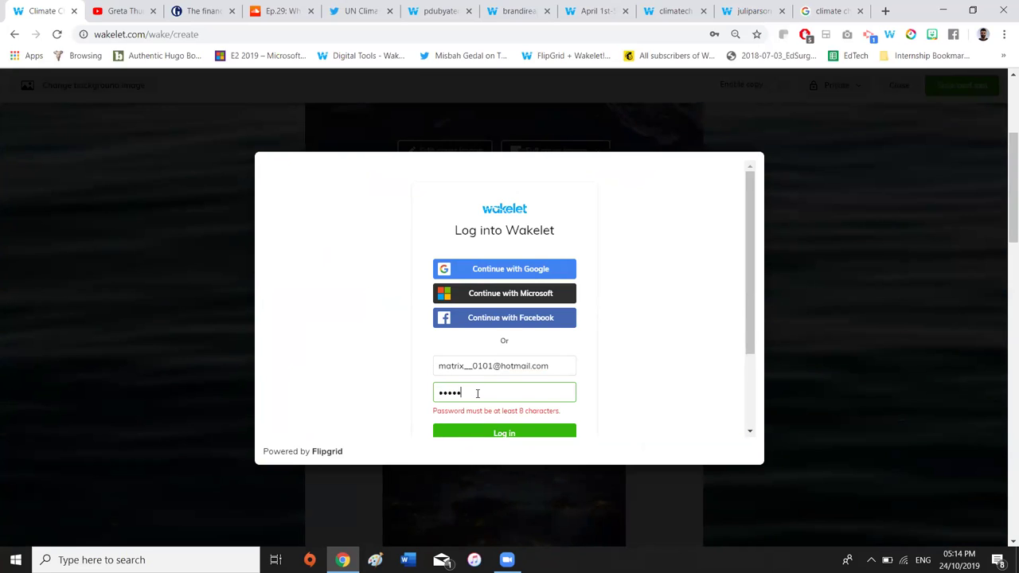
text(•••)
key(Return)
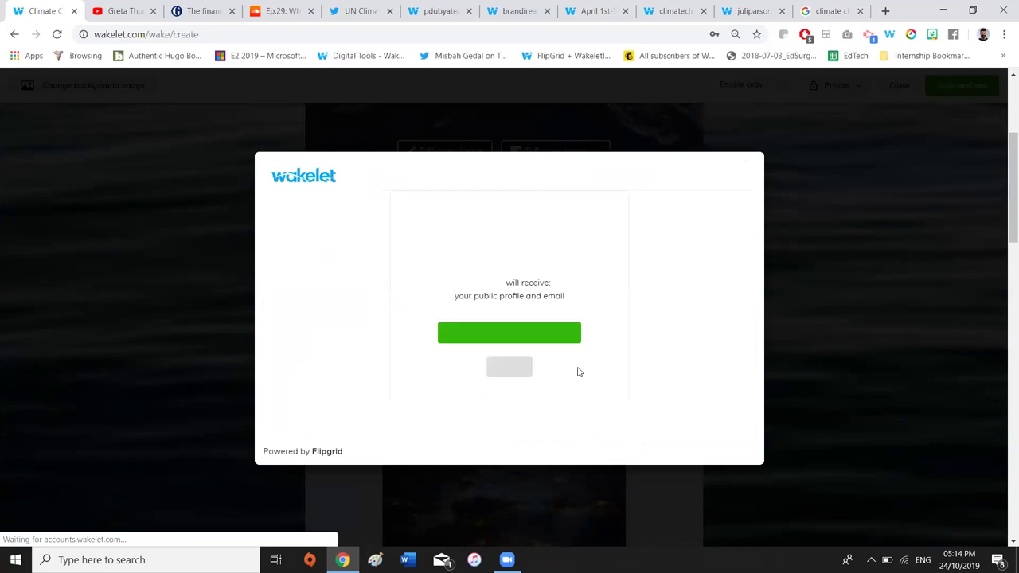
click(507, 334)
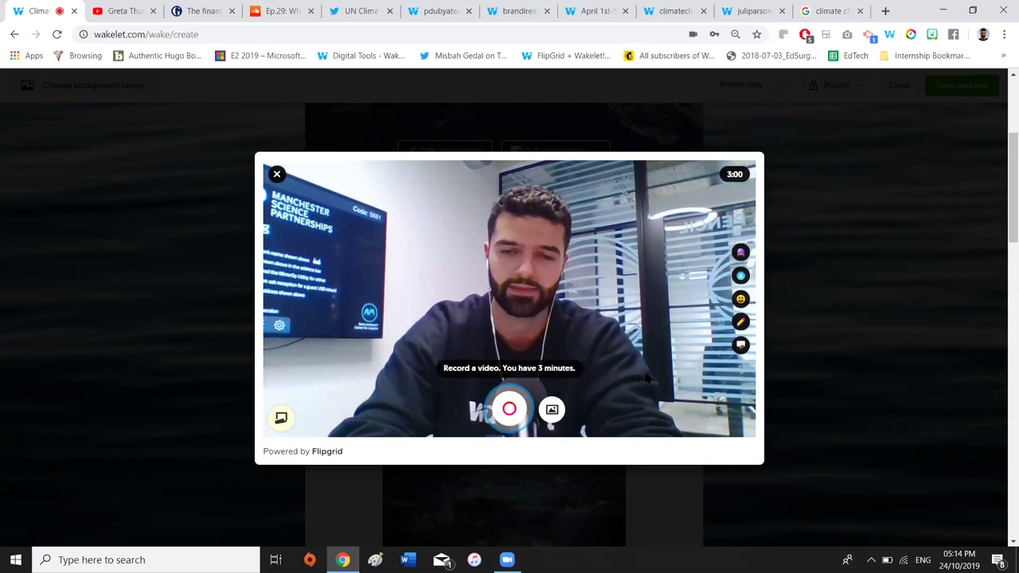
Record a short Flipgrid webcam clip, take a selfie thumbnail, and add it atop Climate Change
click(505, 410)
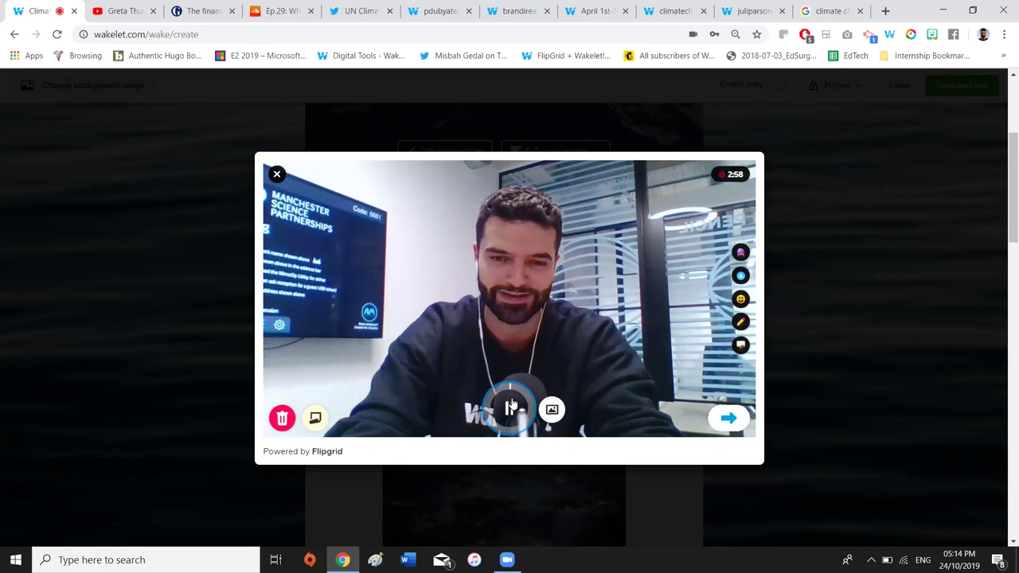
click(510, 410)
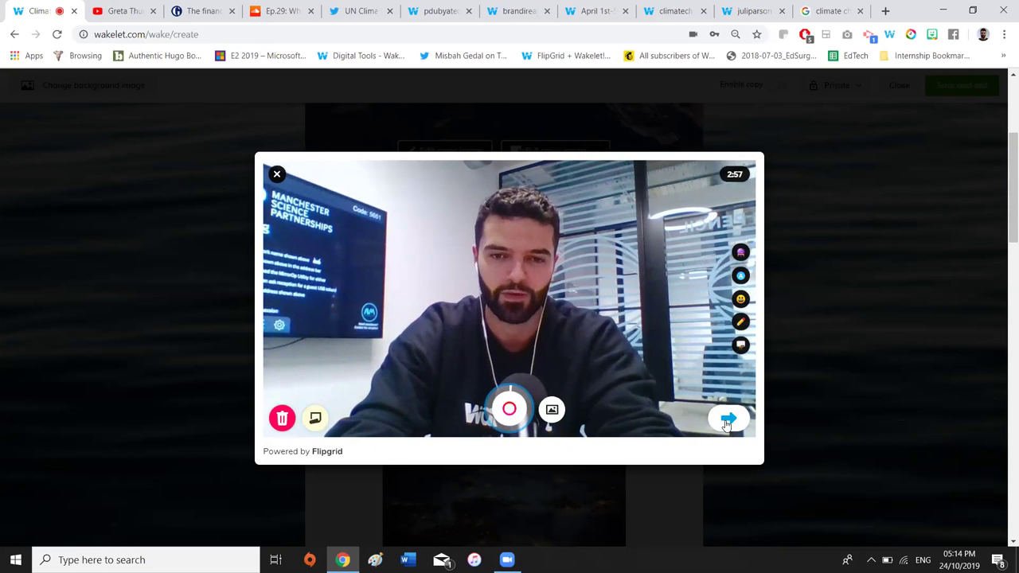
click(727, 422)
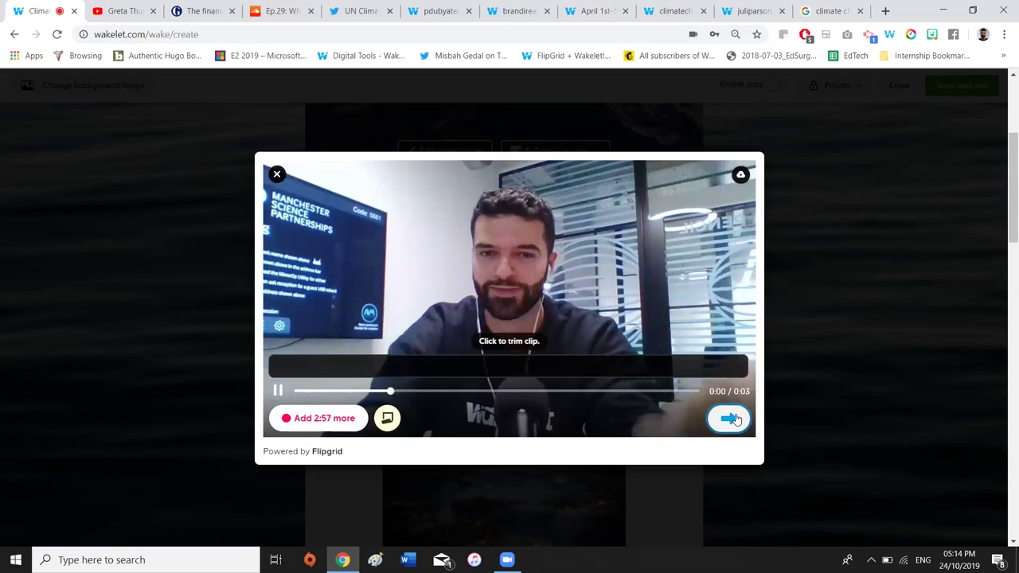
click(727, 417)
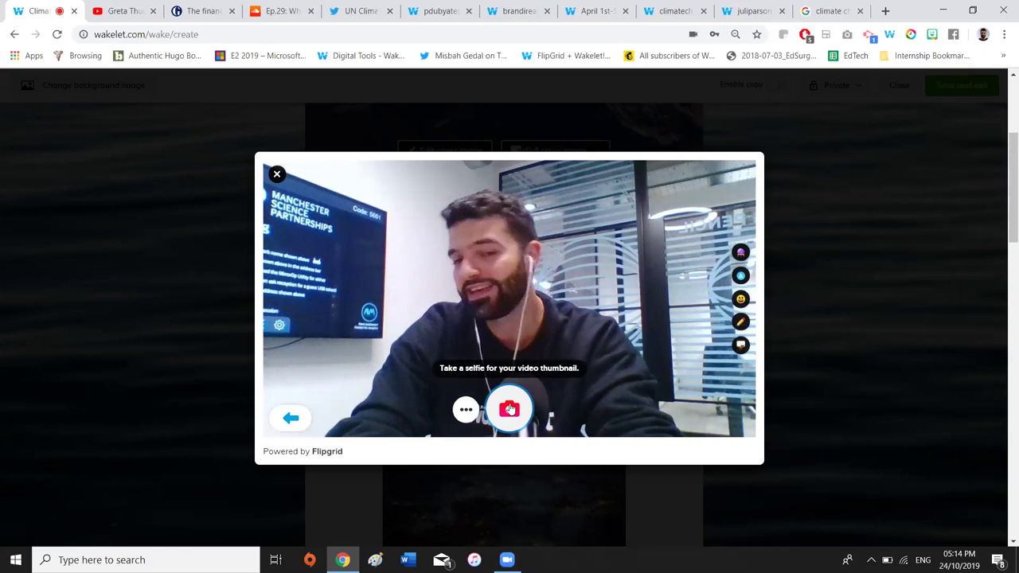
click(510, 409)
click(717, 422)
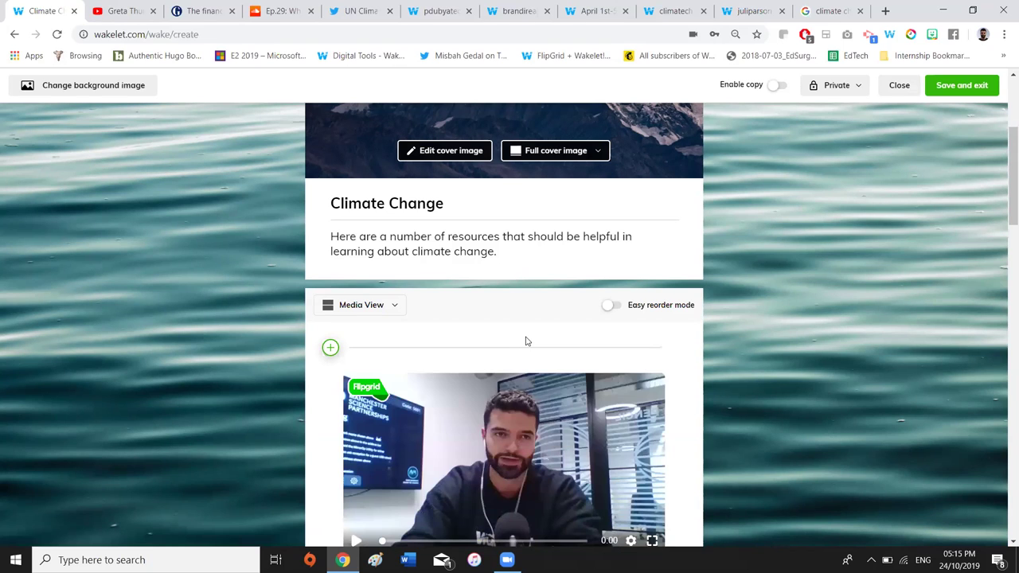
scroll(525, 341, down, 1)
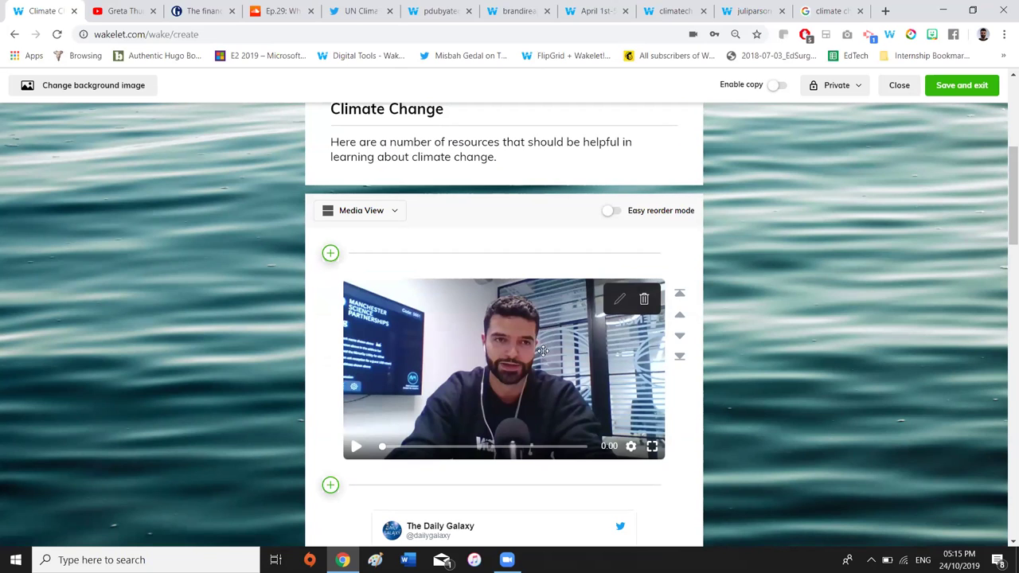
scroll(555, 316, up, 3)
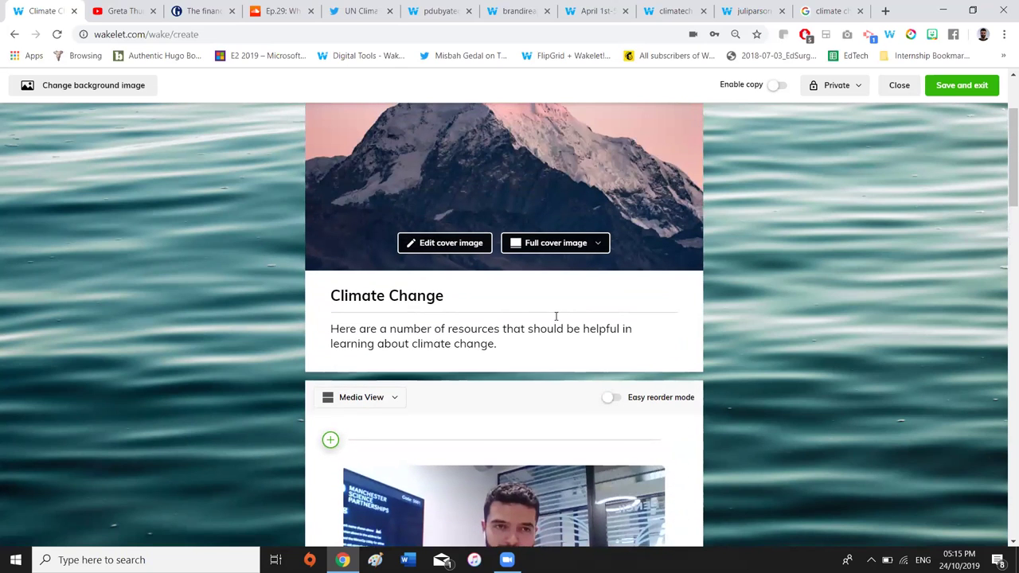
scroll(720, 390, down, 7)
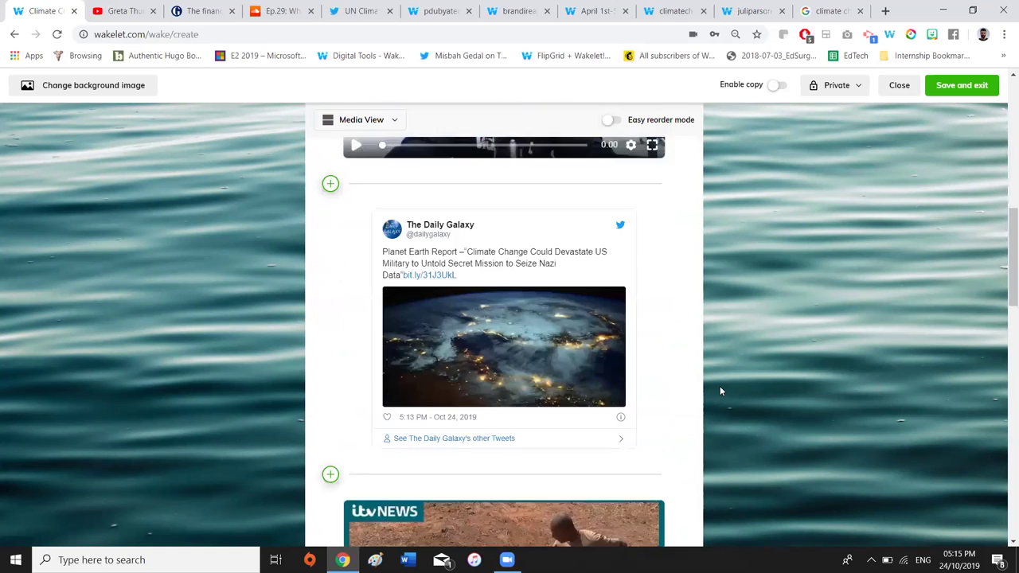
scroll(721, 391, down, 15)
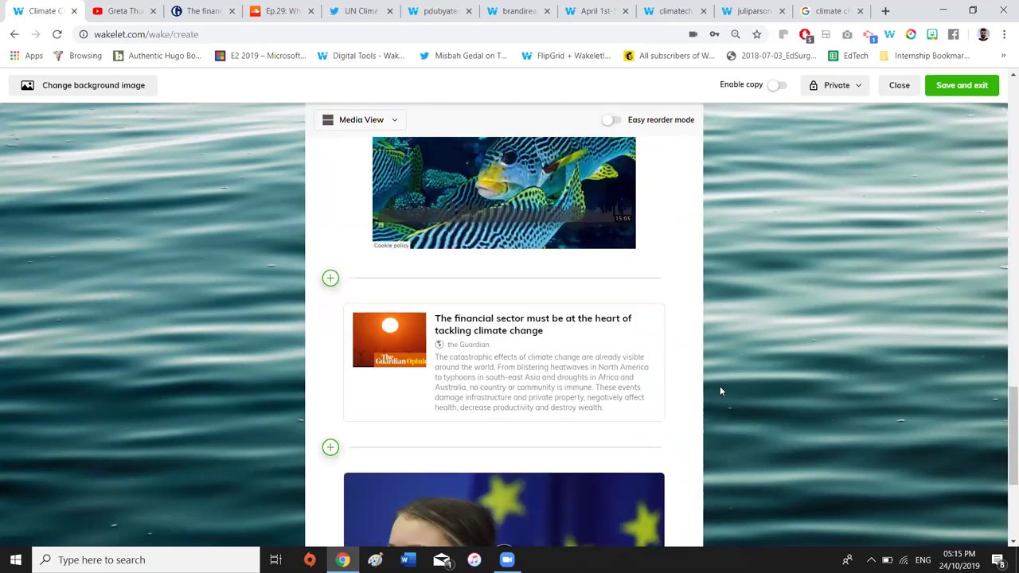
scroll(720, 390, up, 15)
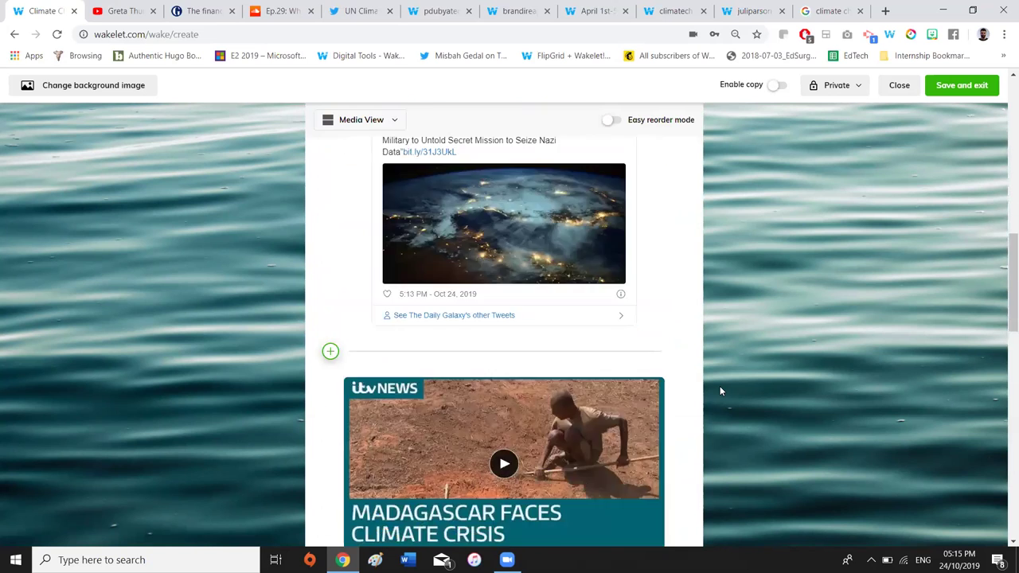
scroll(719, 391, up, 2)
Insert a text note 'Add any text i want' above the webcam video and save it
scroll(334, 337, down, 2)
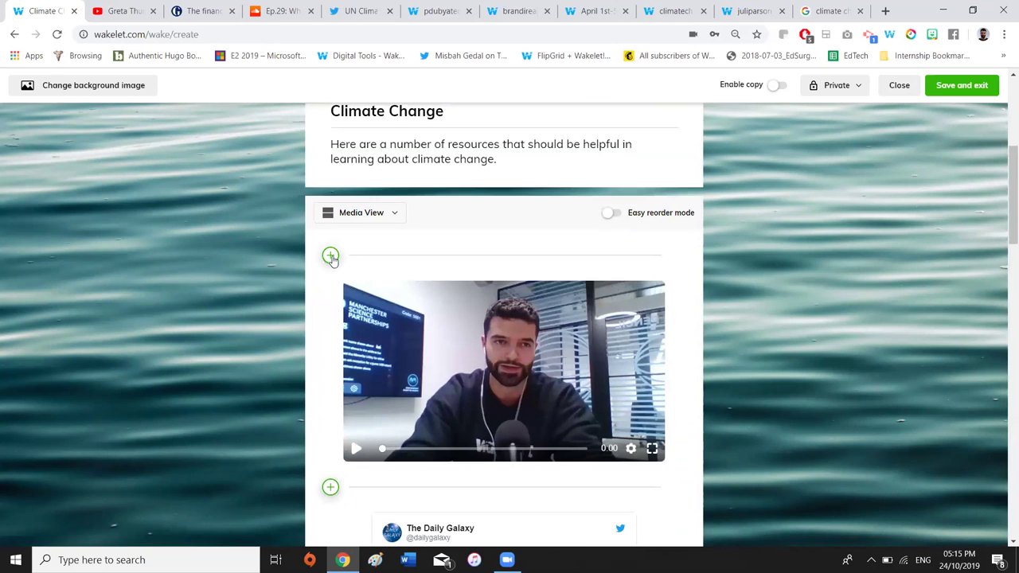
click(331, 256)
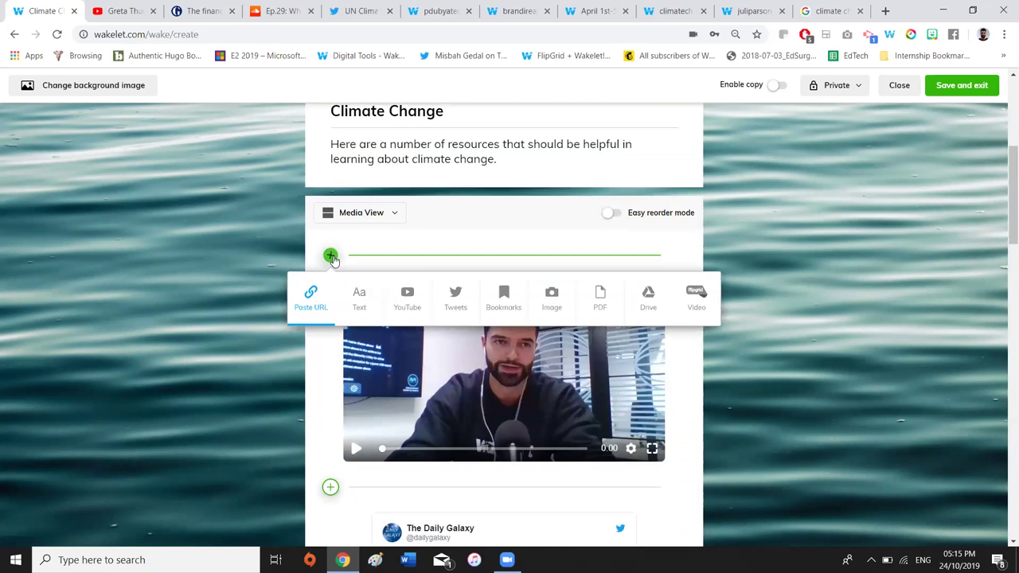
click(359, 302)
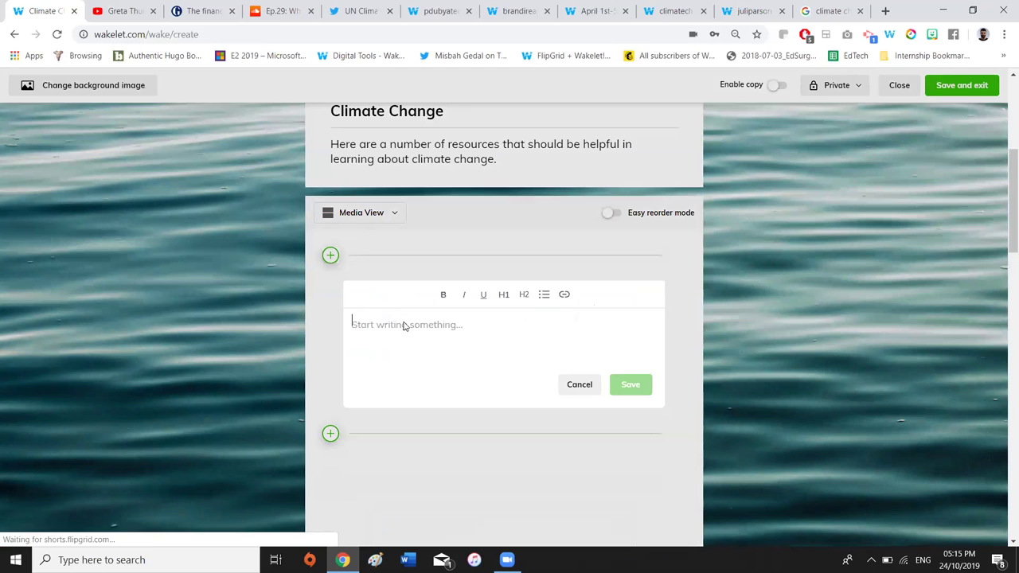
text(Add any text i want)
click(629, 385)
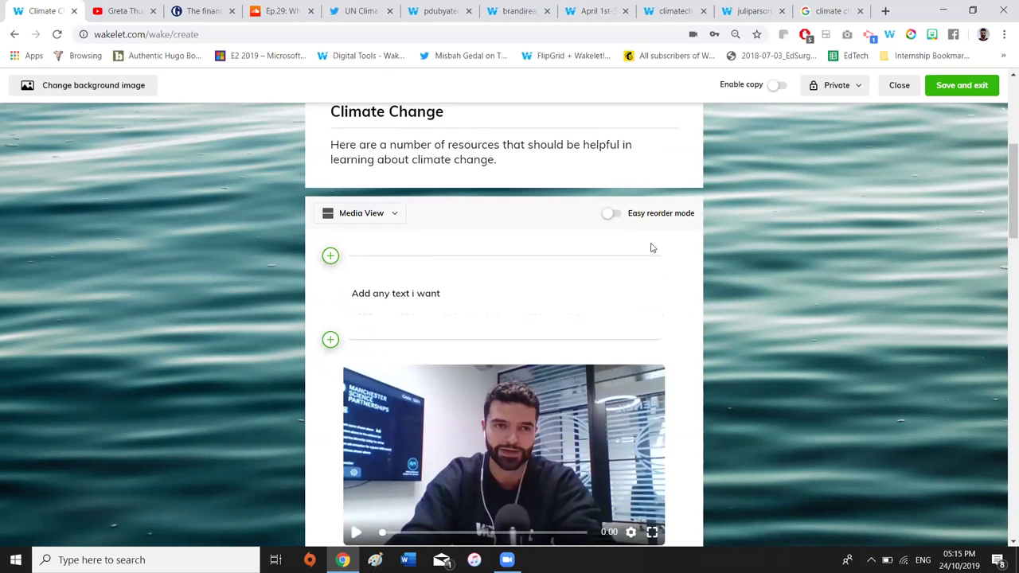
scroll(651, 242, up, 4)
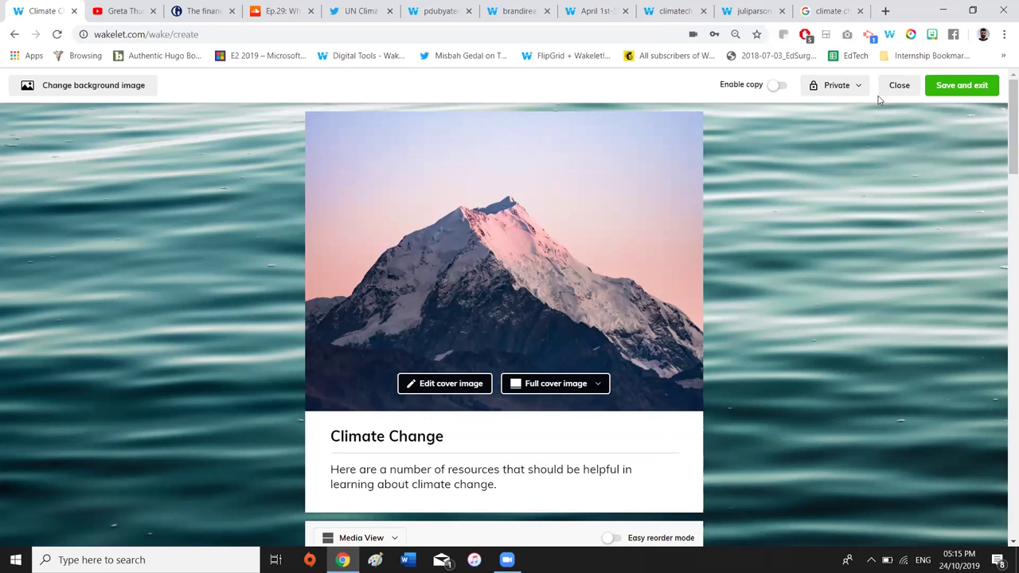
Switch visibility from Private to Public, turn on Enable copy, and Publish and exit
click(843, 90)
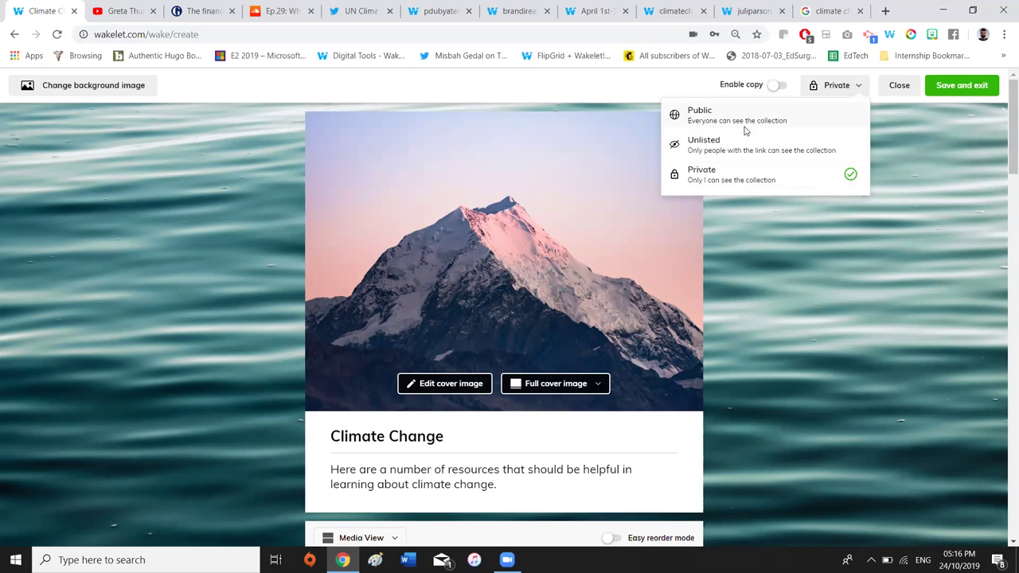
click(731, 125)
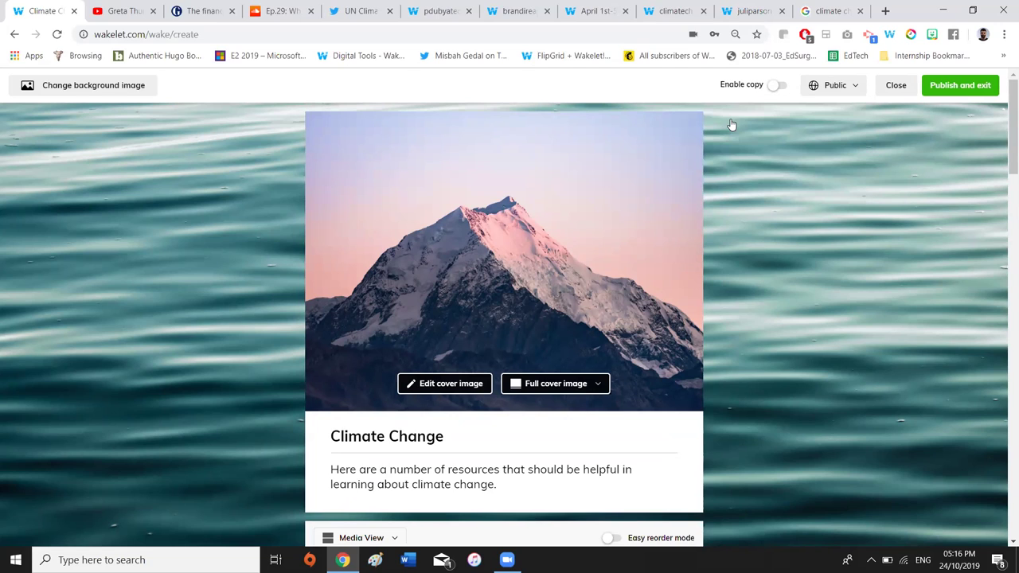
click(776, 87)
click(958, 88)
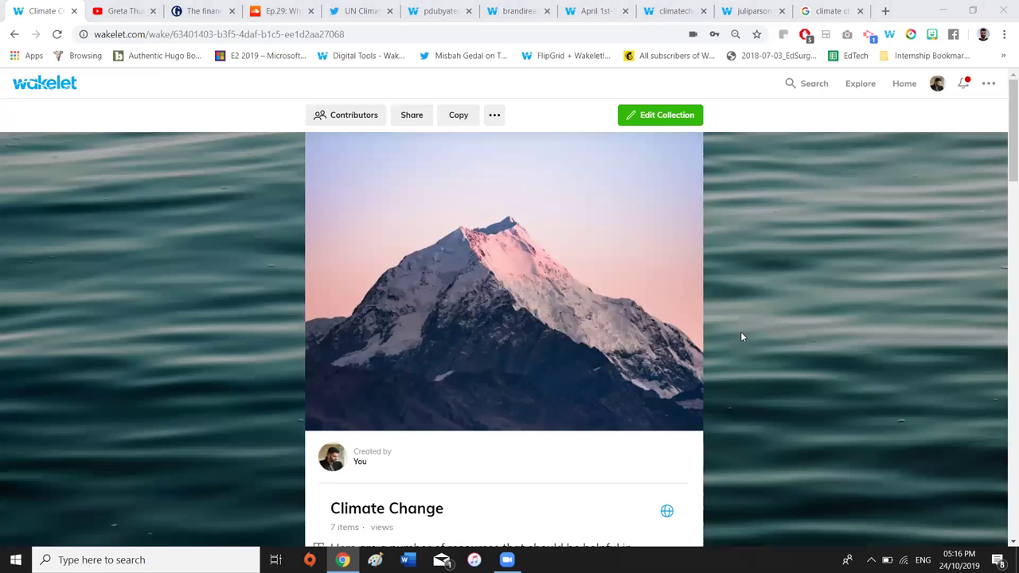
Play and pause the Flipgrid video, then view the ITV Madagascar video and close it
scroll(759, 315, down, 5)
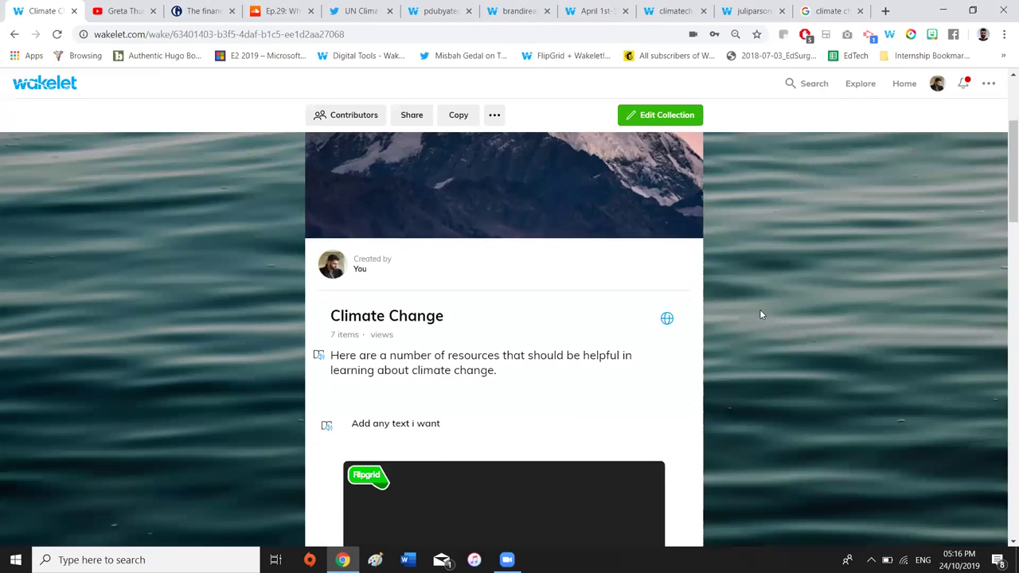
click(356, 398)
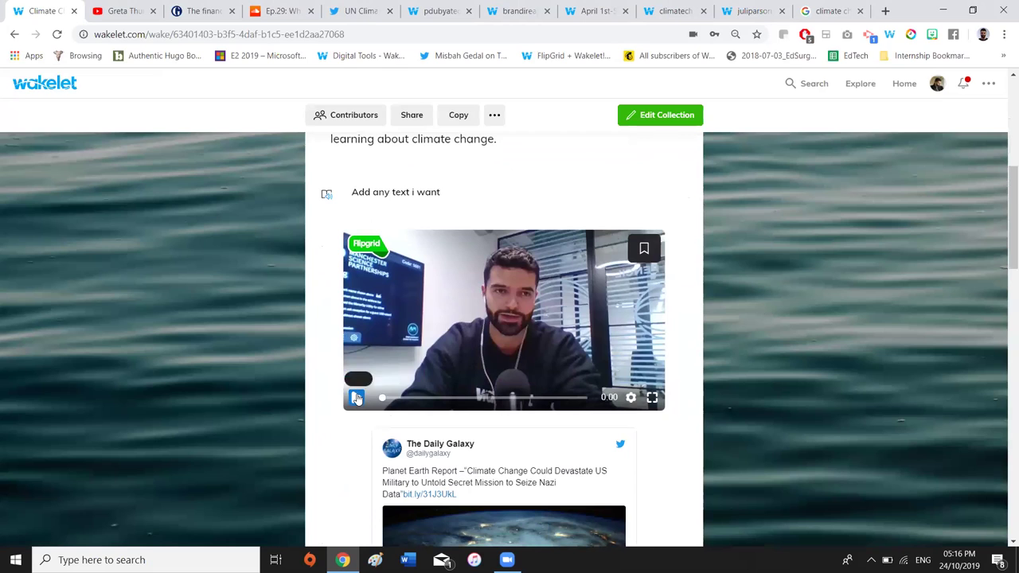
click(357, 398)
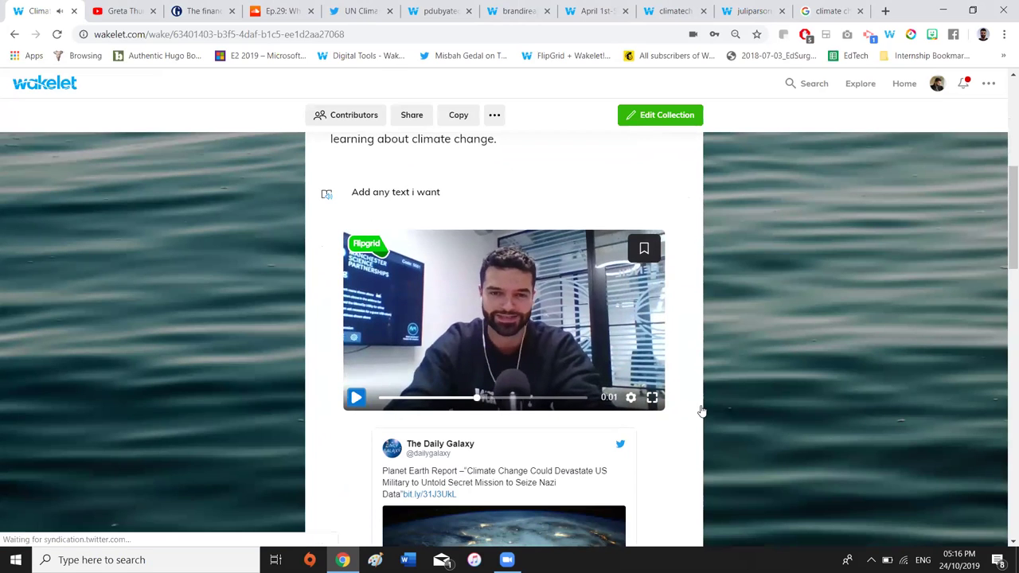
scroll(700, 412, down, 5)
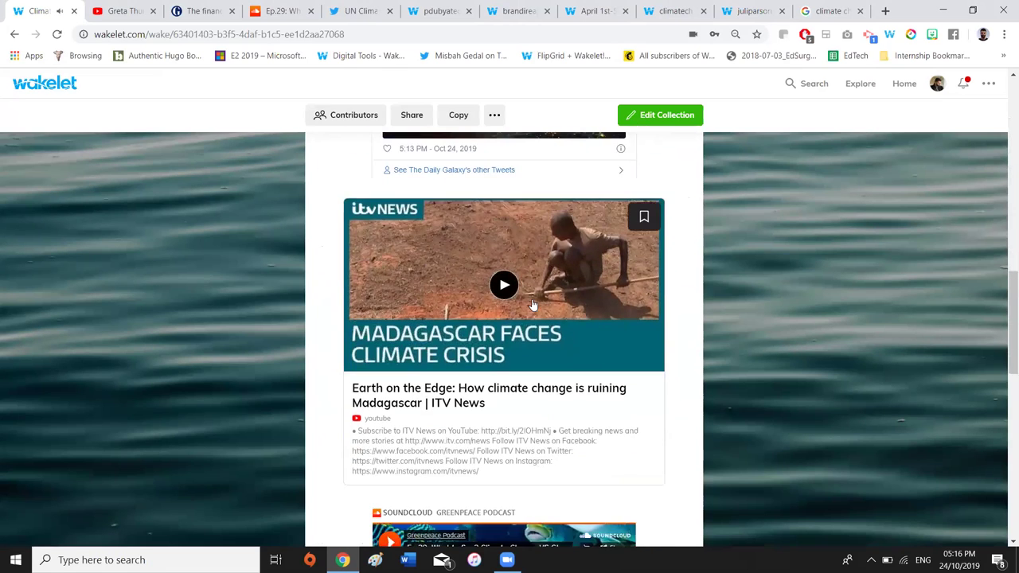
click(507, 286)
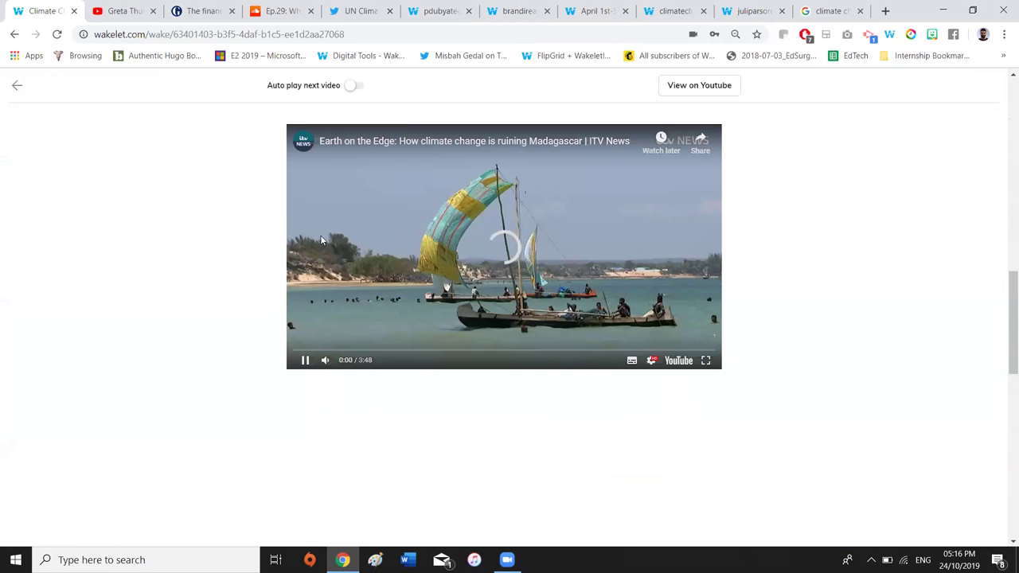
click(17, 86)
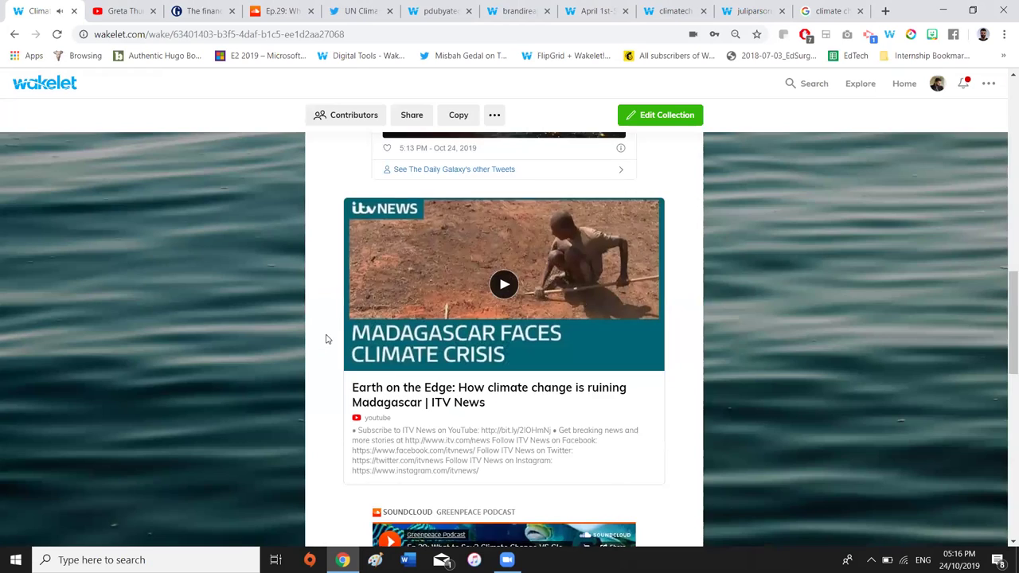
Play the Greenpeace SoundCloud podcast and skip ahead to 5:51
scroll(325, 337, down, 4)
click(387, 255)
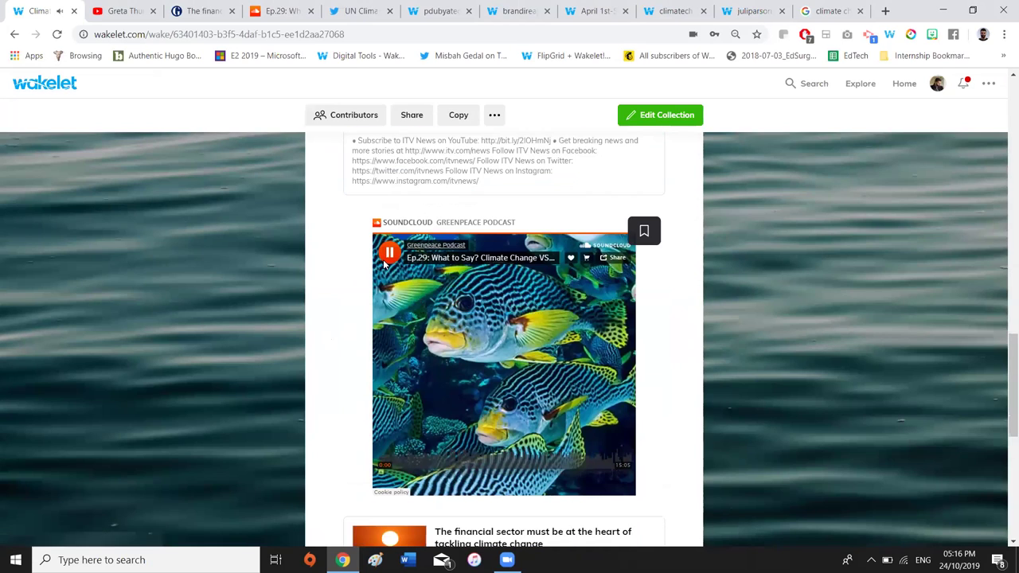
click(492, 465)
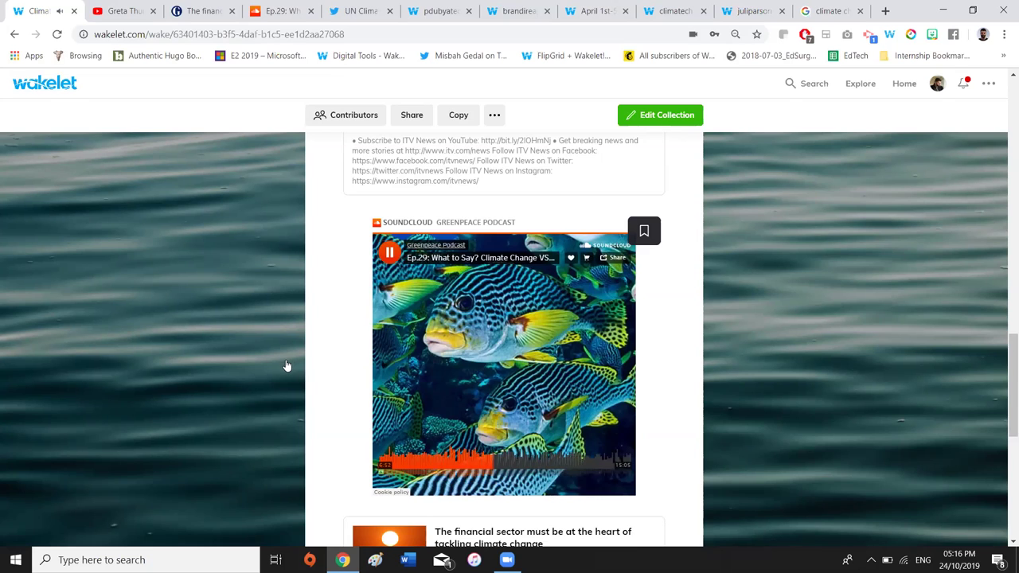
Scroll back to the top of the collection and bring up its Share options
scroll(287, 365, down, 6)
scroll(494, 228, up, 5)
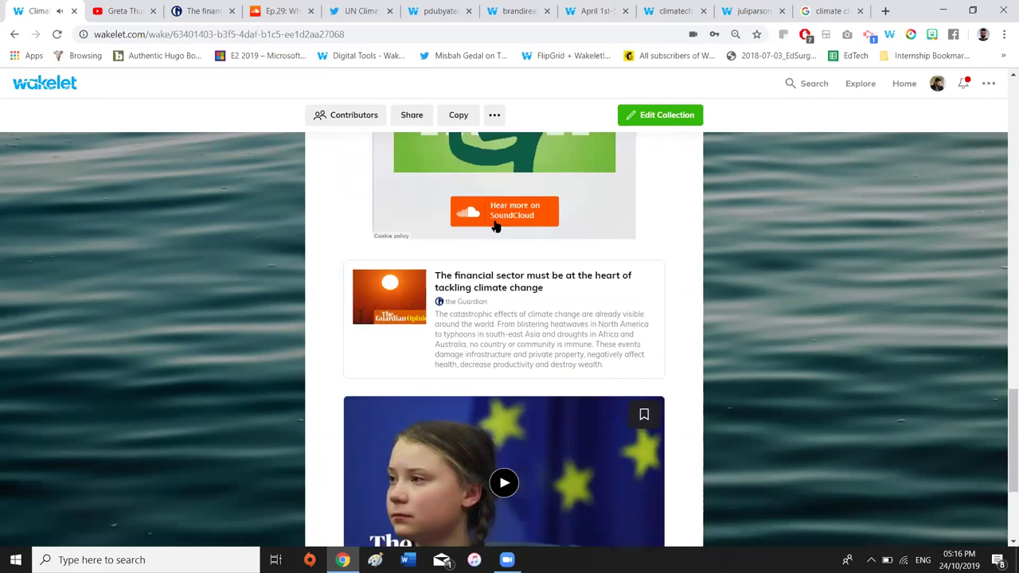
scroll(493, 228, up, 10)
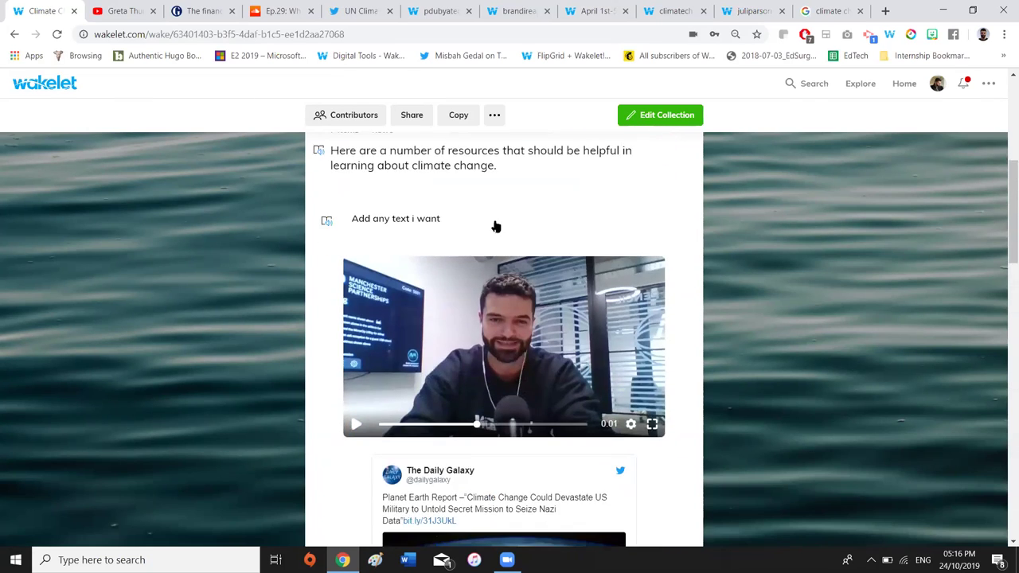
scroll(474, 308, down, 2)
scroll(474, 308, down, 1)
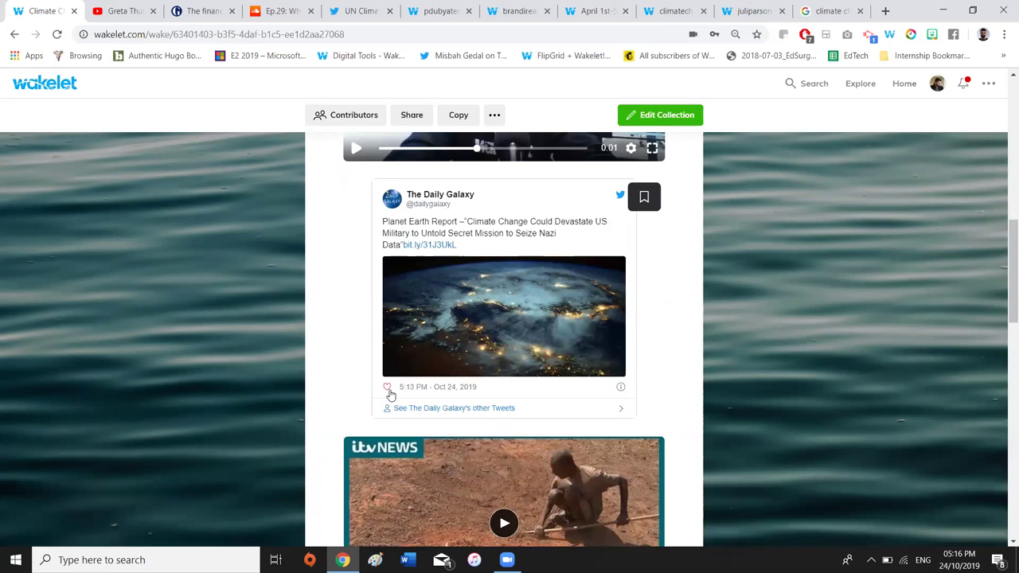
scroll(790, 356, up, 9)
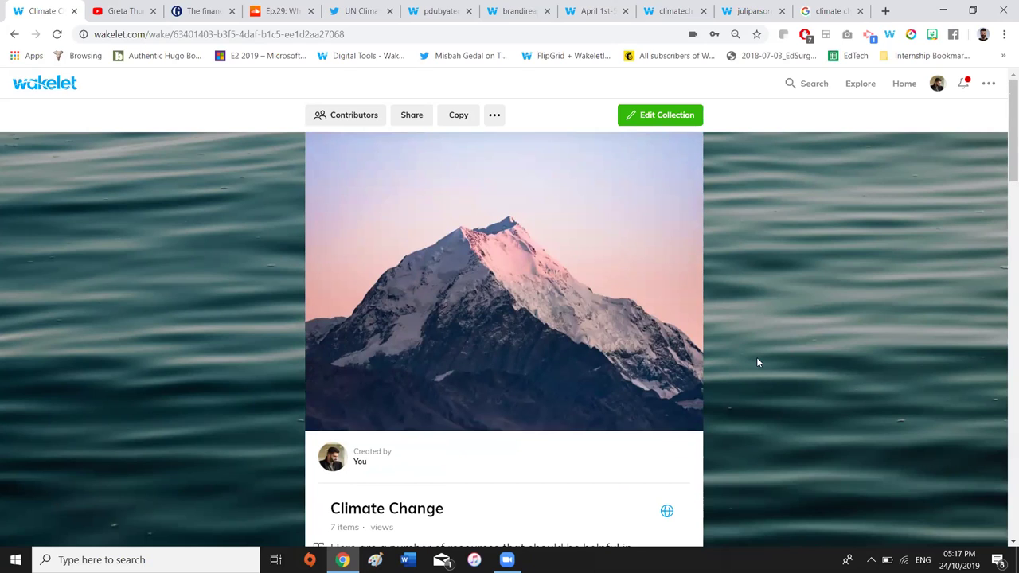
scroll(757, 363, down, 5)
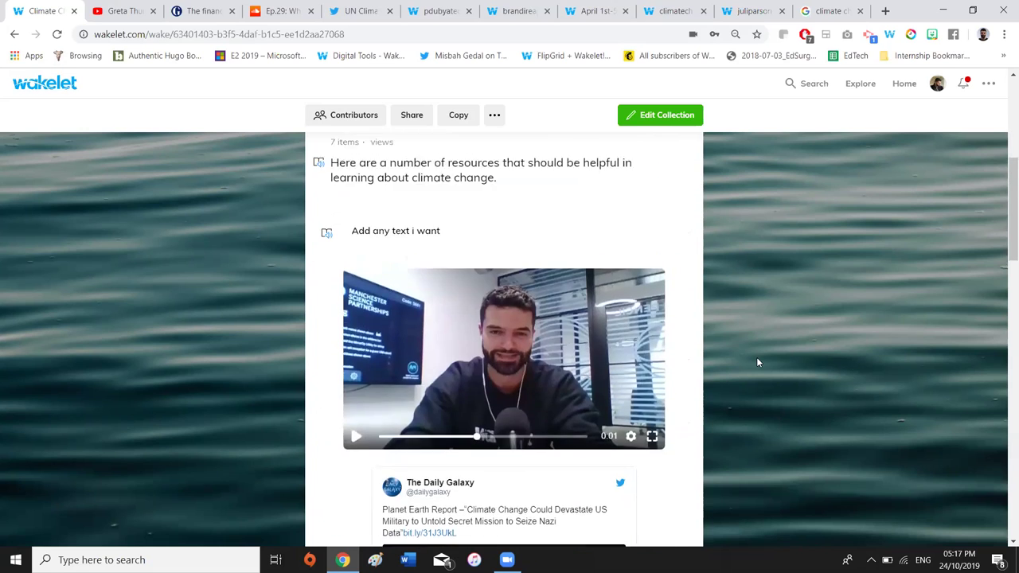
scroll(757, 362, up, 5)
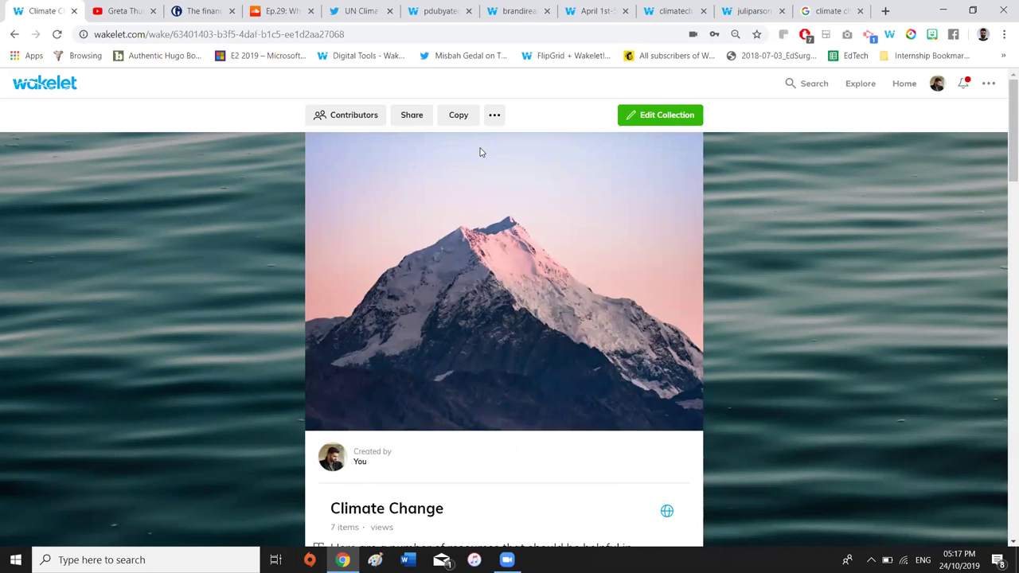
click(414, 114)
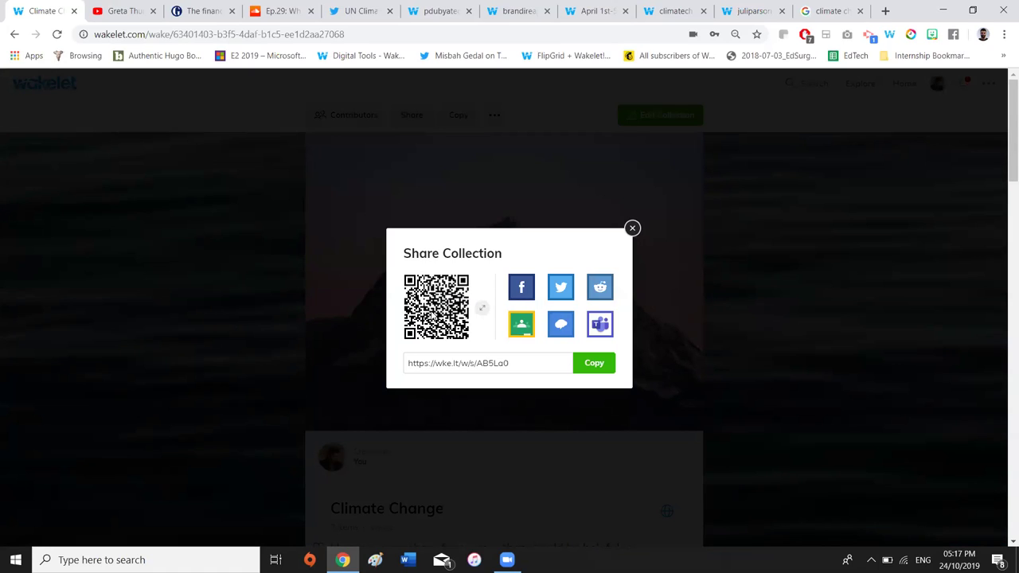
View the QR code in a new tab, copy the collection's short link, and close the Share dialog
click(481, 313)
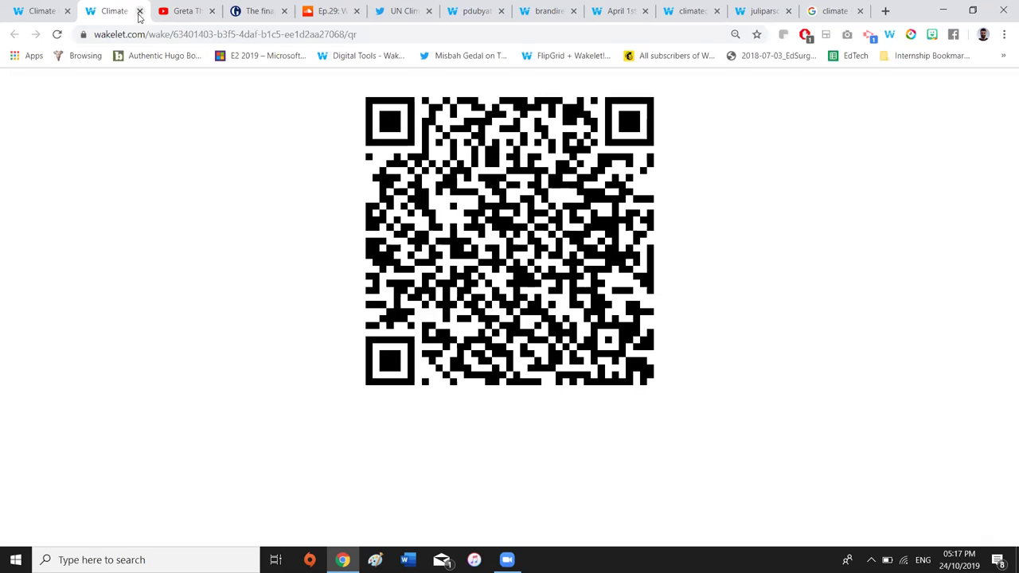
key(ctrl+w)
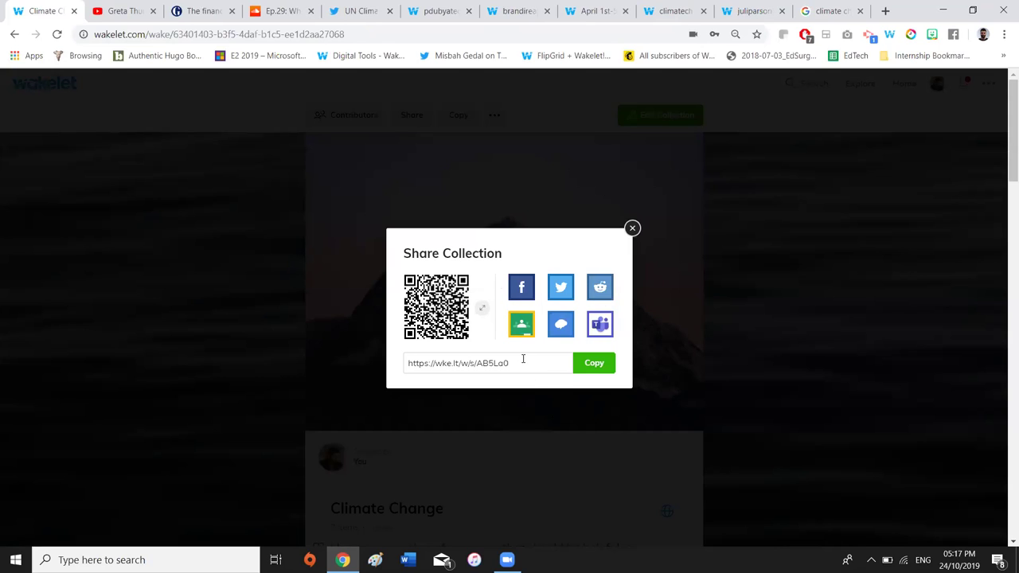
click(591, 366)
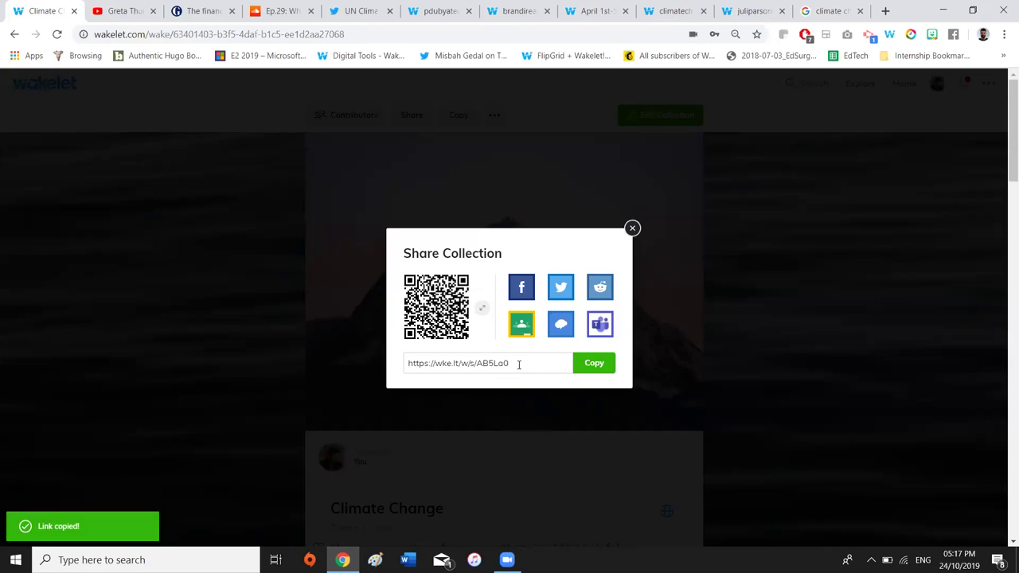
triple_click(461, 366)
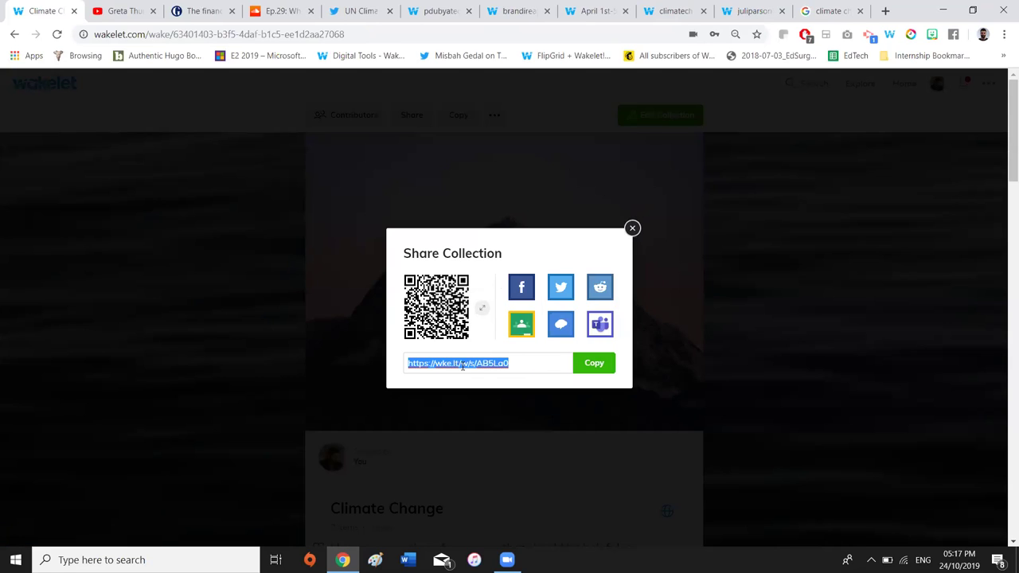
click(632, 229)
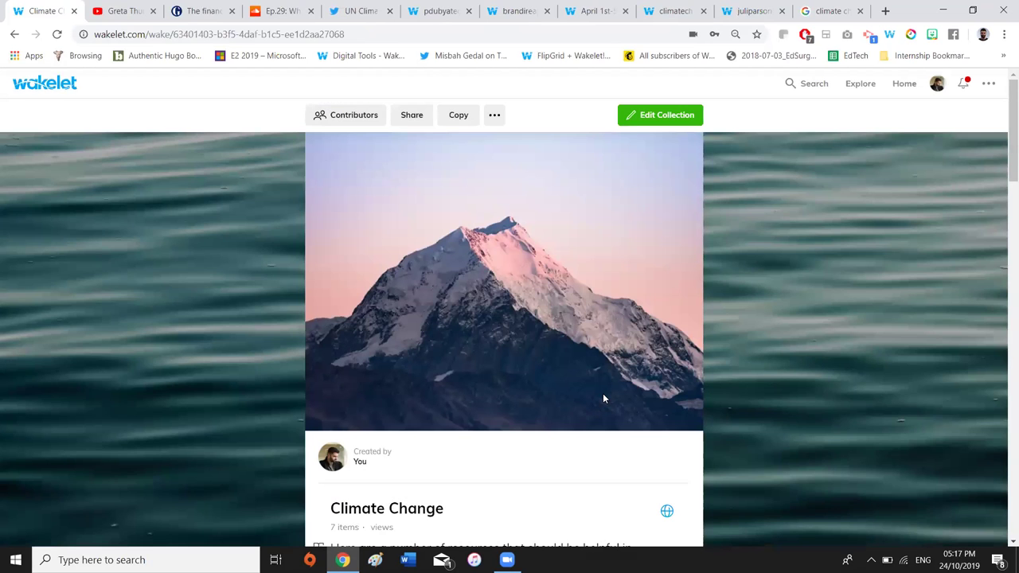
Scroll down the collection to the Guardian financial-sector article card
scroll(512, 324, down, 2)
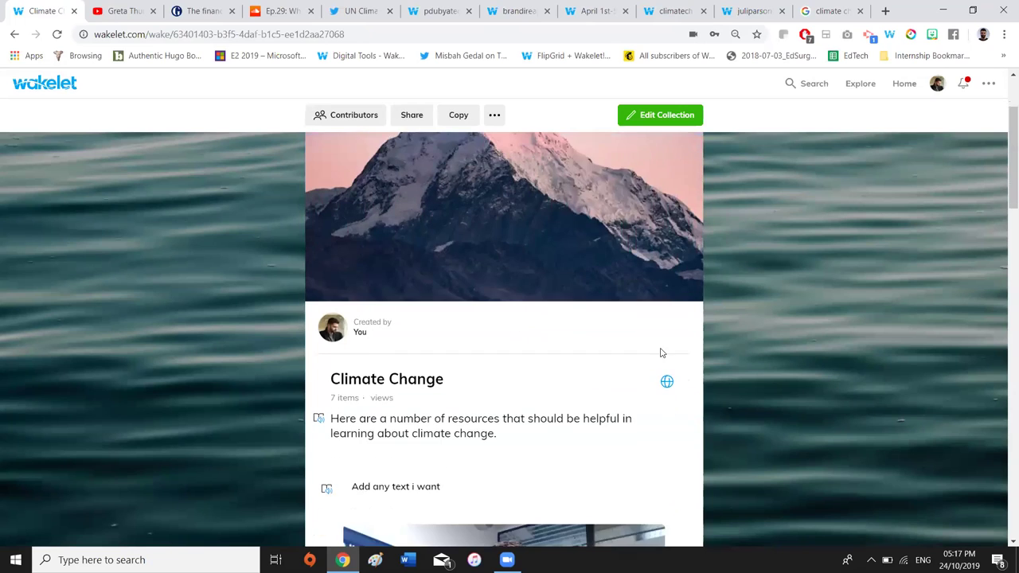
scroll(717, 366, down, 1)
scroll(717, 369, down, 1)
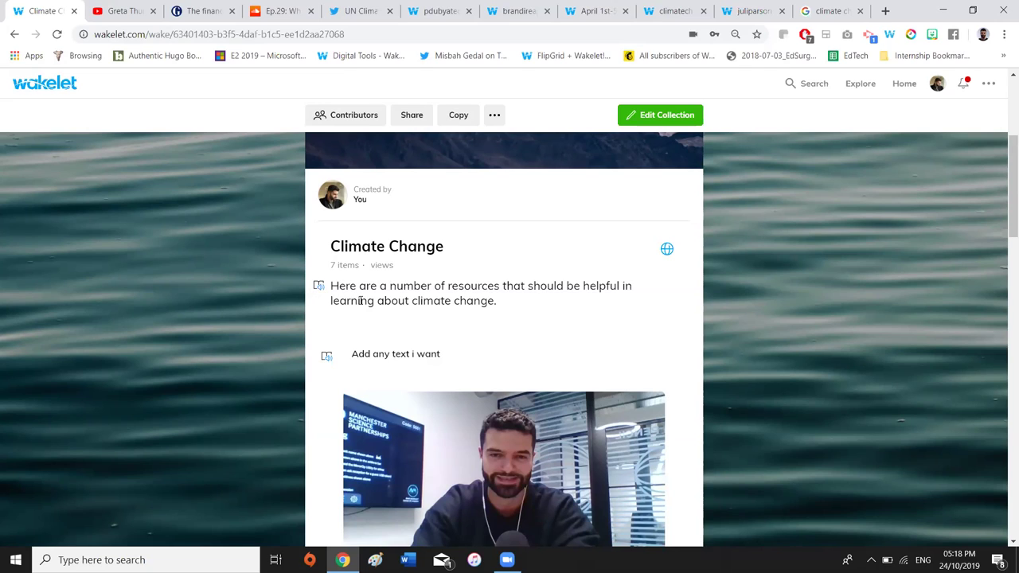
scroll(420, 333, down, 6)
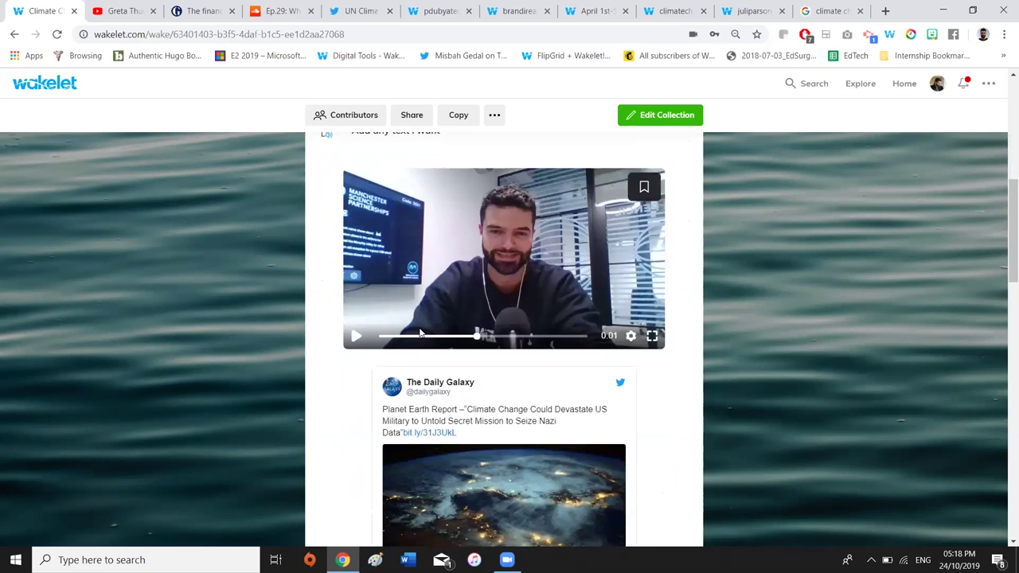
scroll(420, 333, down, 8)
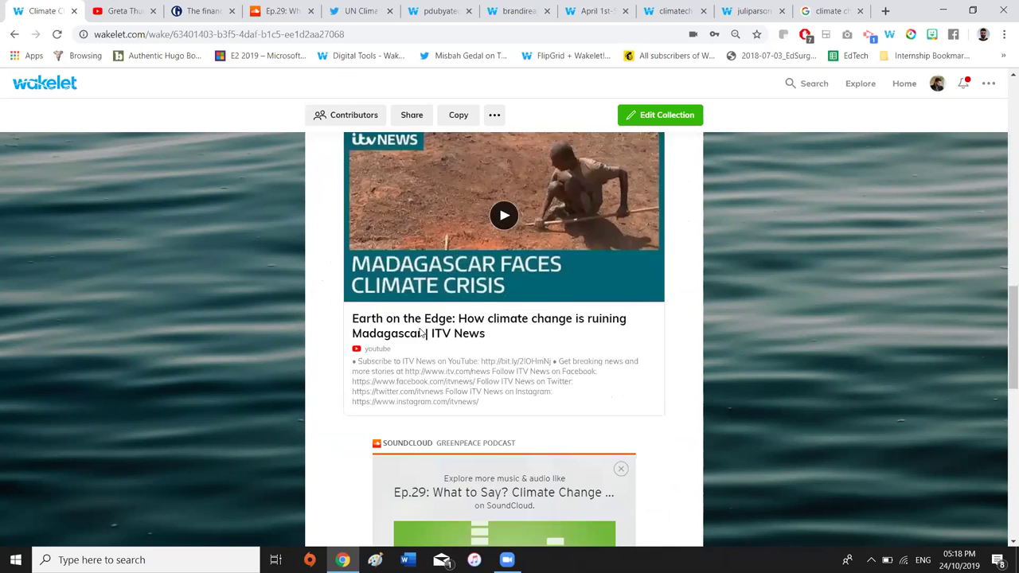
mouse_move(592, 257)
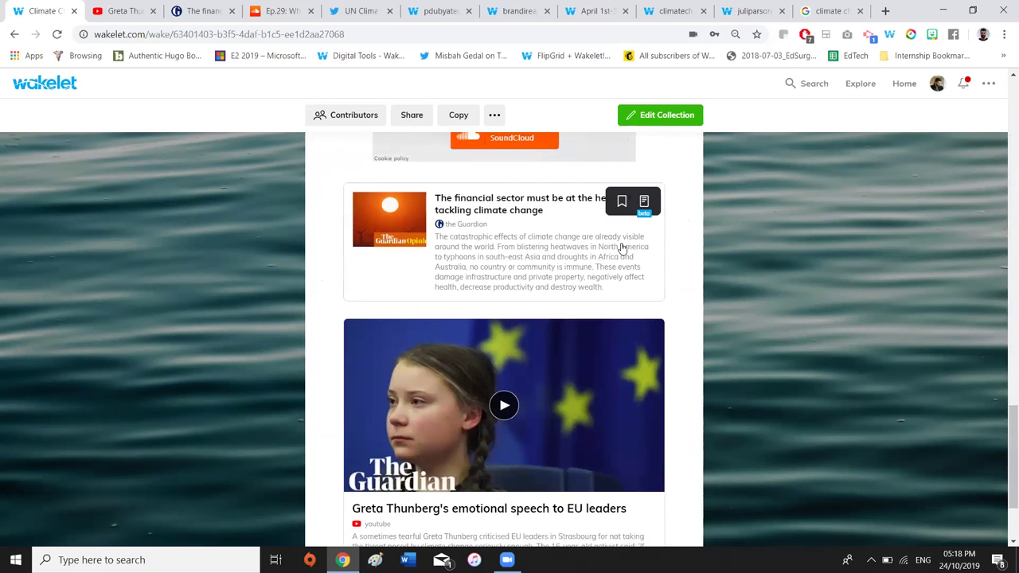
scroll(621, 246, up, 1)
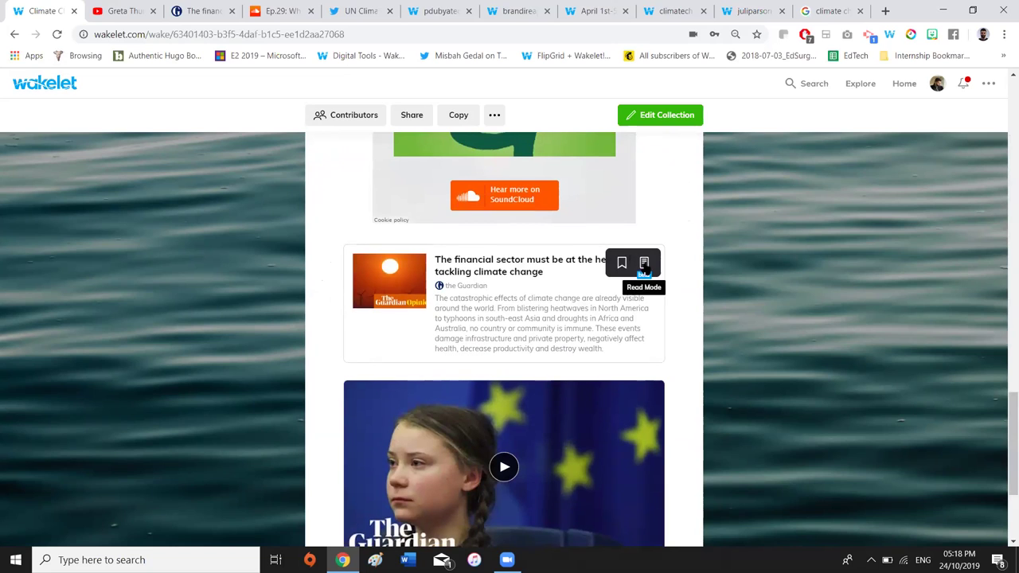
Open the Guardian article in read mode, scroll through it, and launch Immersive Reader
click(645, 265)
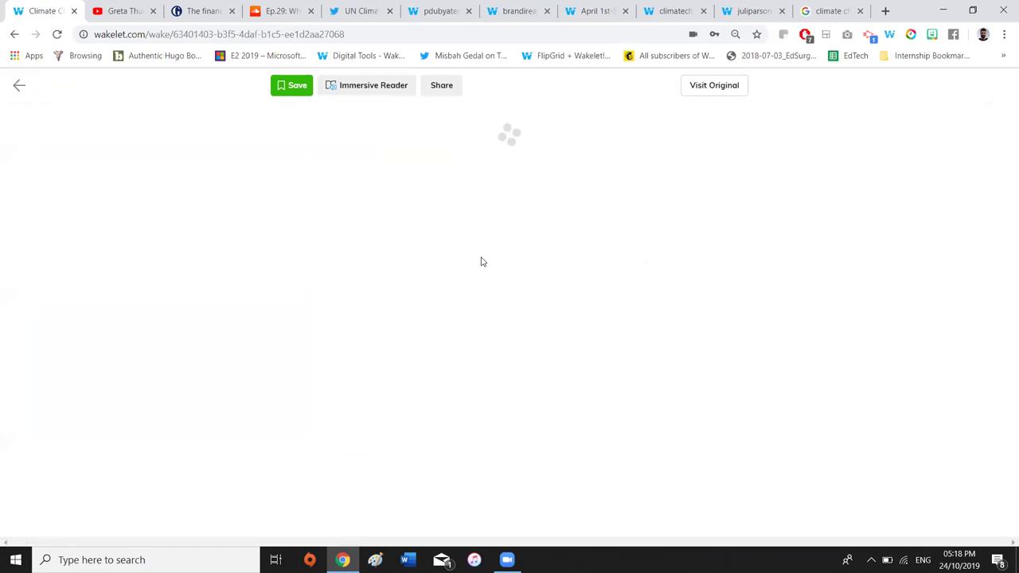
scroll(481, 261, down, 10)
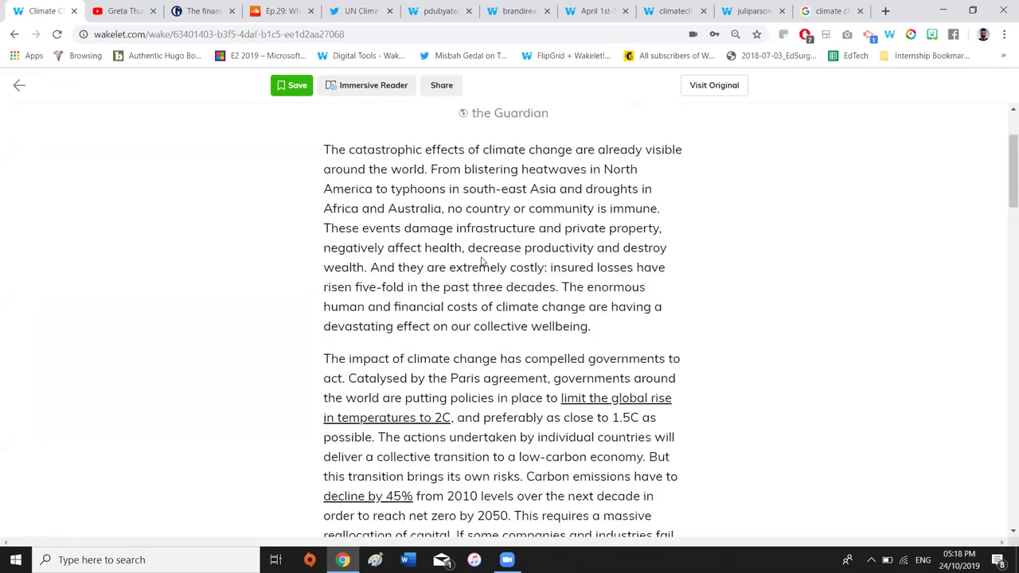
scroll(481, 261, down, 9)
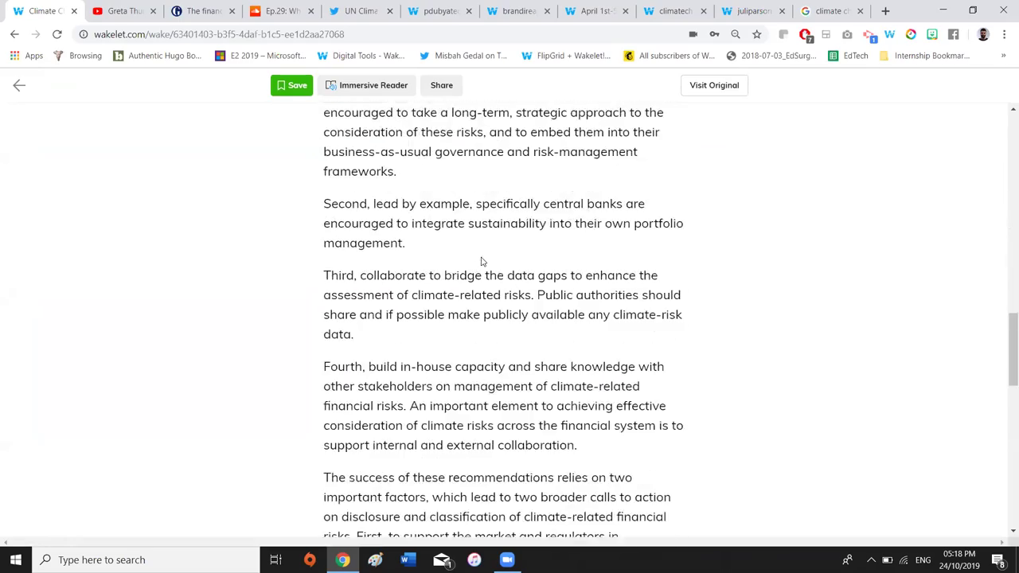
scroll(481, 261, down, 8)
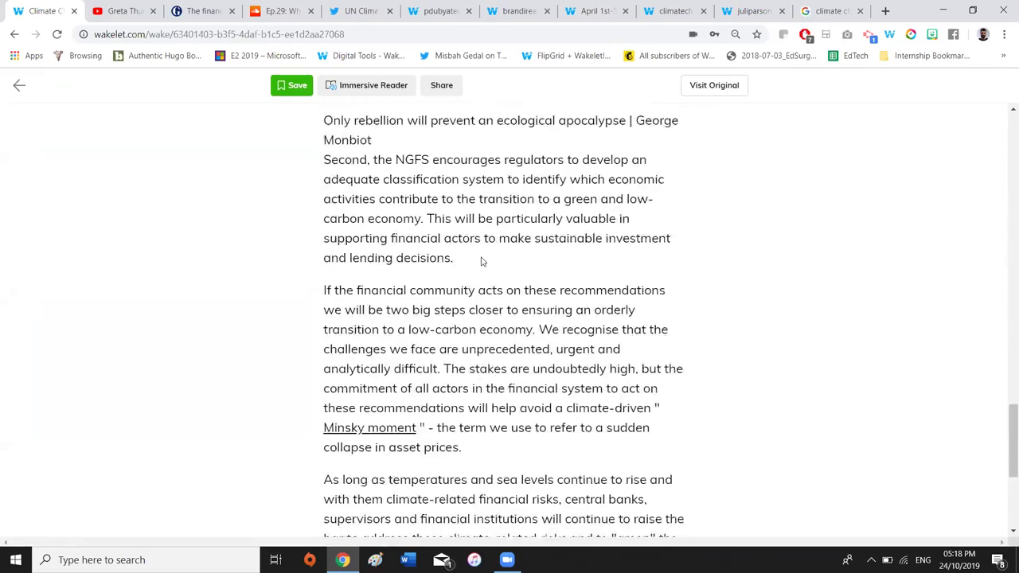
scroll(477, 320, up, 1)
scroll(477, 321, up, 15)
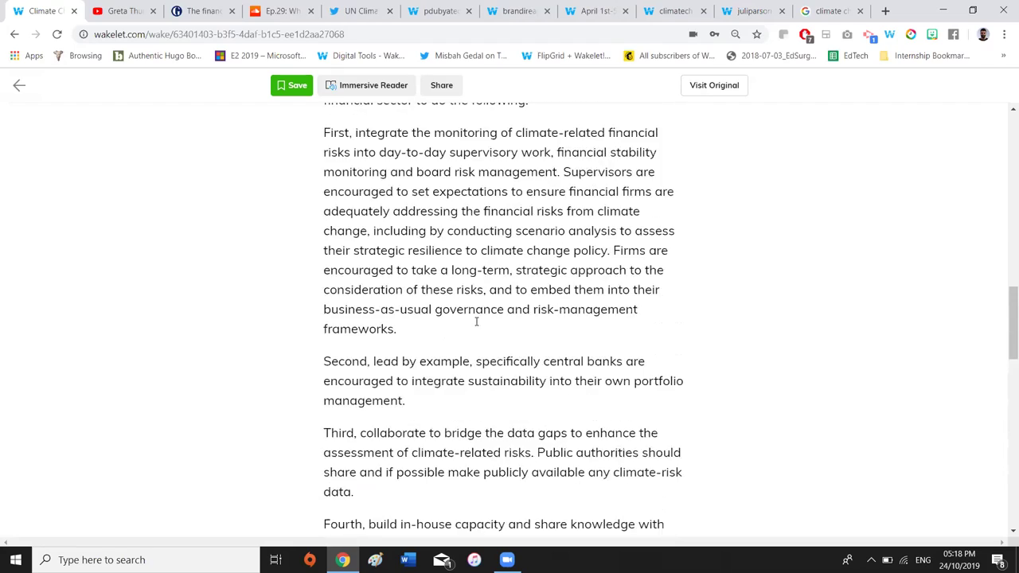
scroll(477, 325, up, 6)
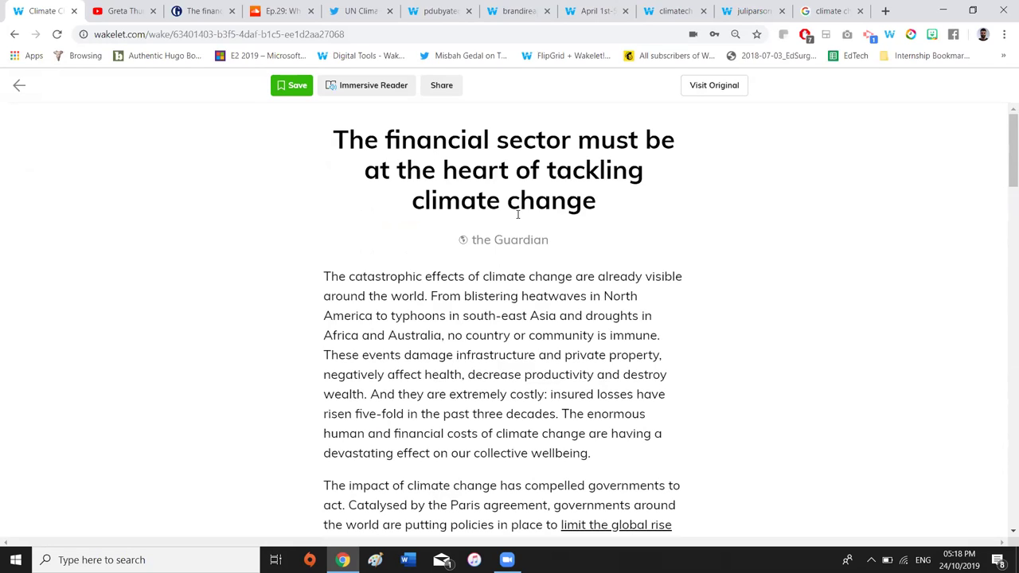
click(372, 88)
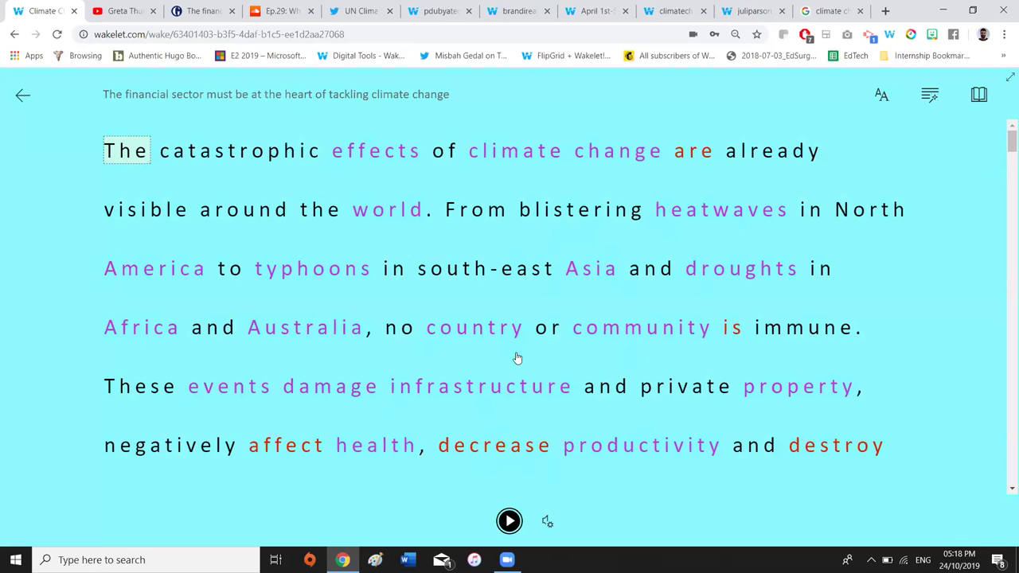
Translate the whole article into Dutch via Reading Preferences
click(978, 95)
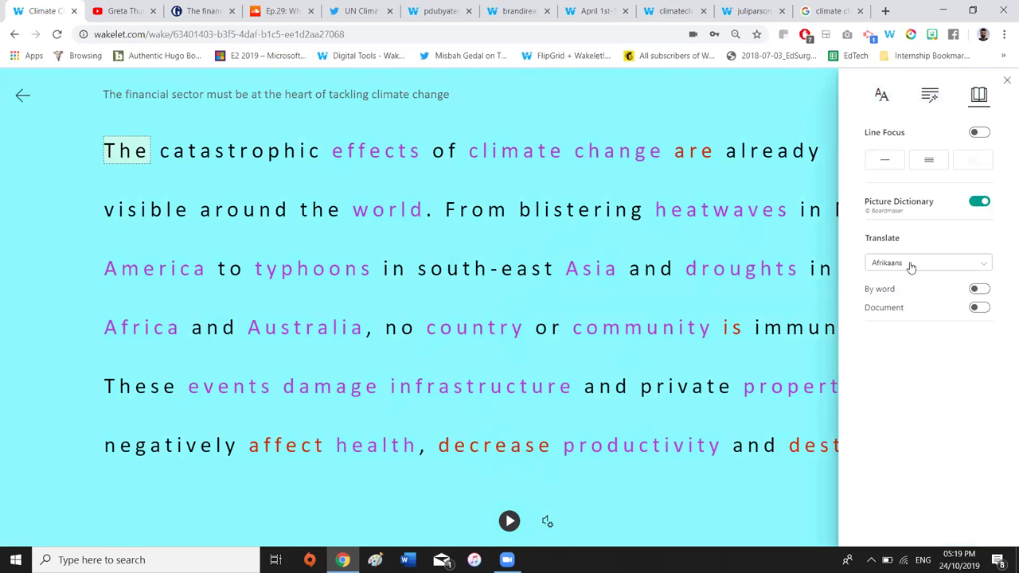
click(912, 266)
scroll(881, 398, down, 5)
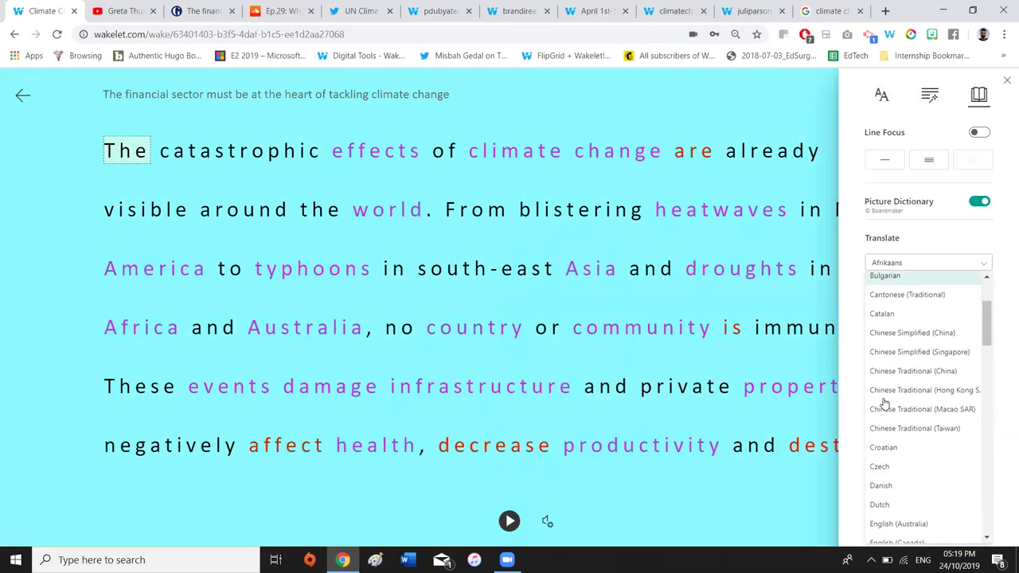
click(879, 388)
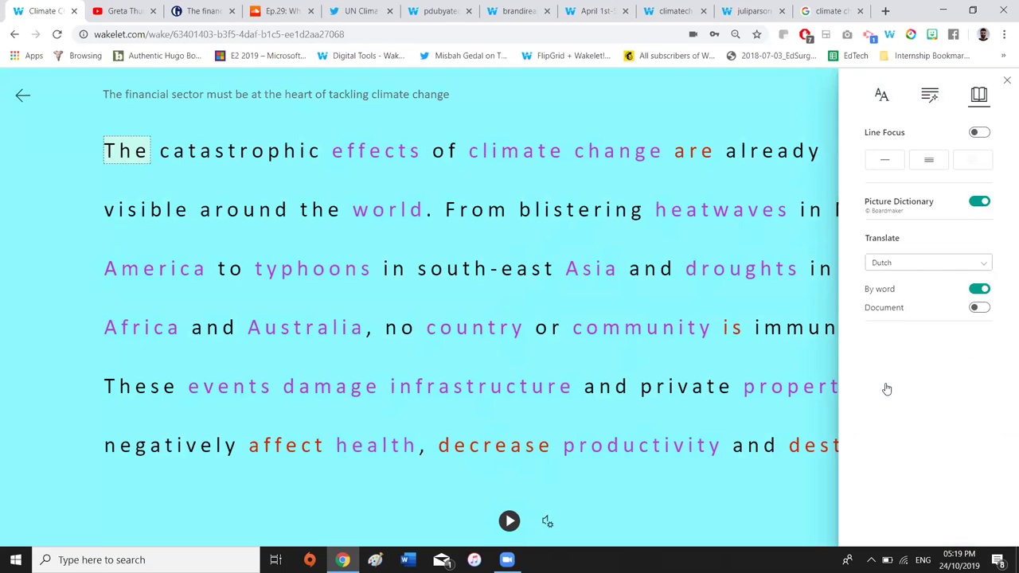
click(979, 309)
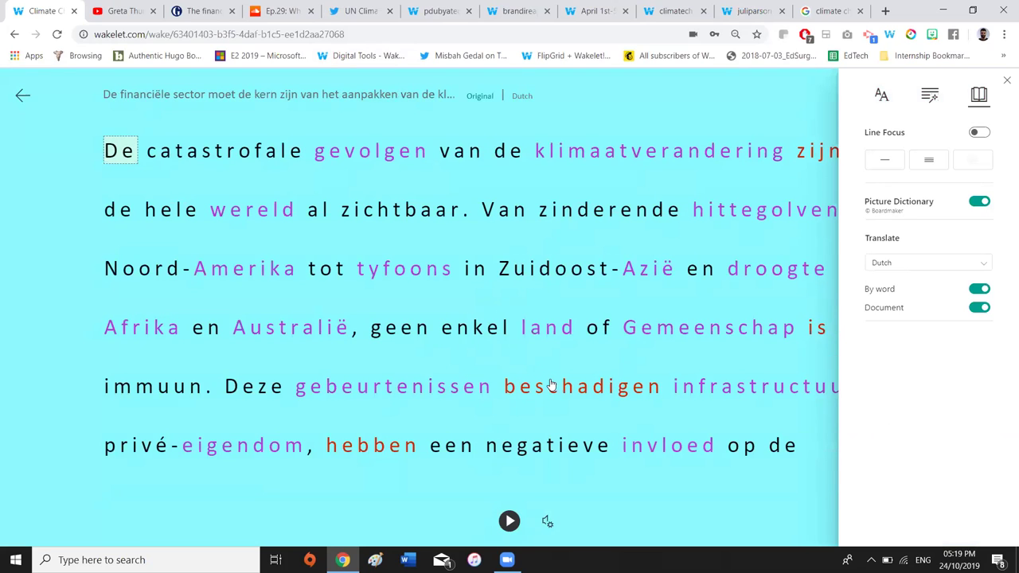
Toggle syllable splitting on and off, then briefly play the read-aloud
click(930, 94)
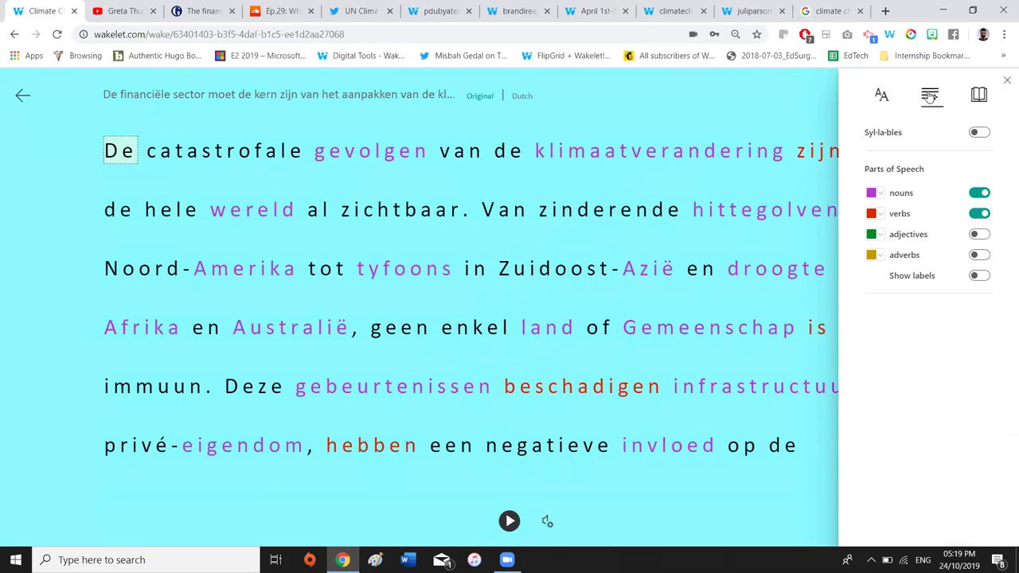
click(977, 133)
click(977, 133)
click(509, 522)
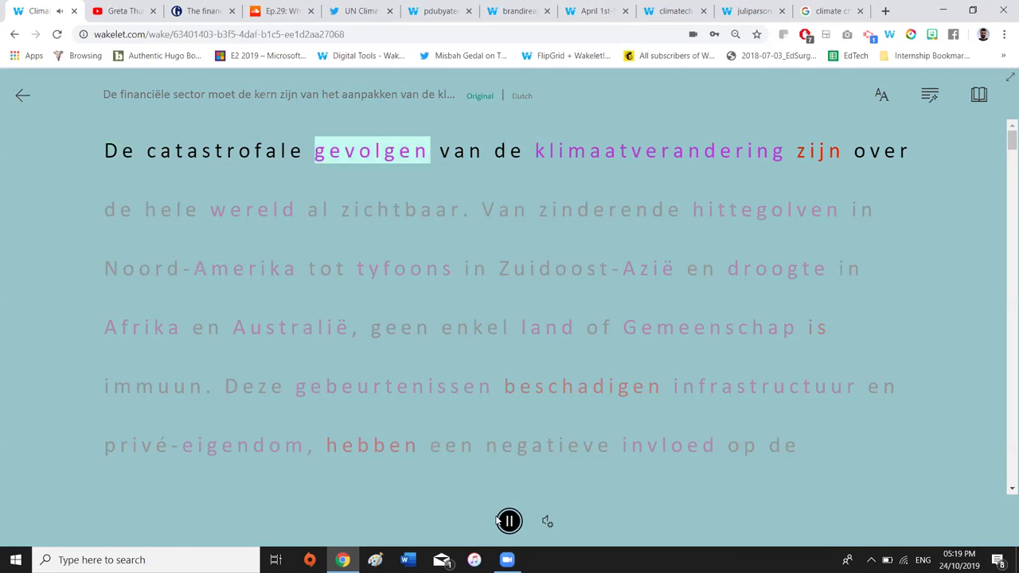
click(508, 522)
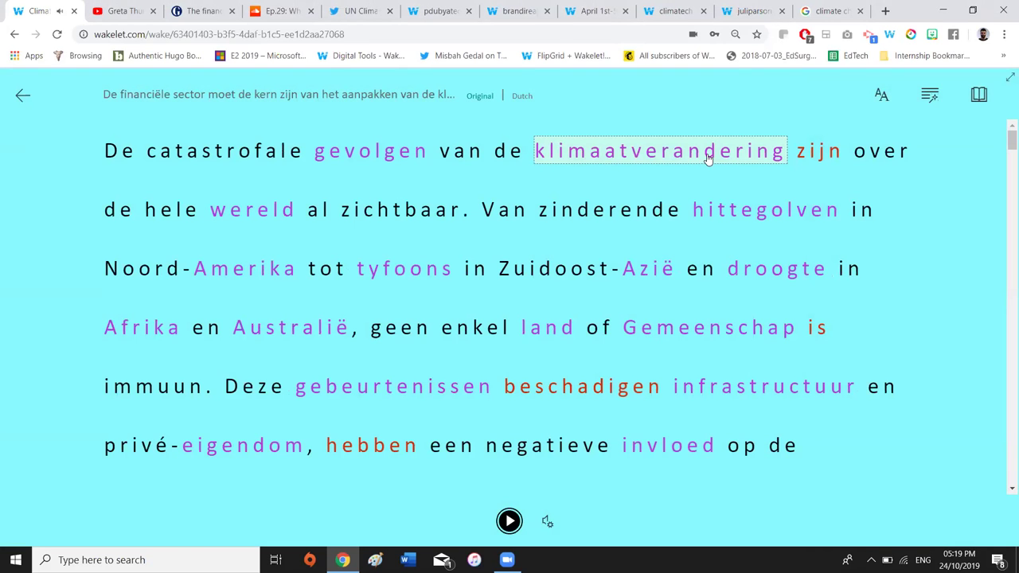
Look up English meanings of klimaatverandering, zijn, hittegolven and zinderende
click(708, 158)
click(826, 151)
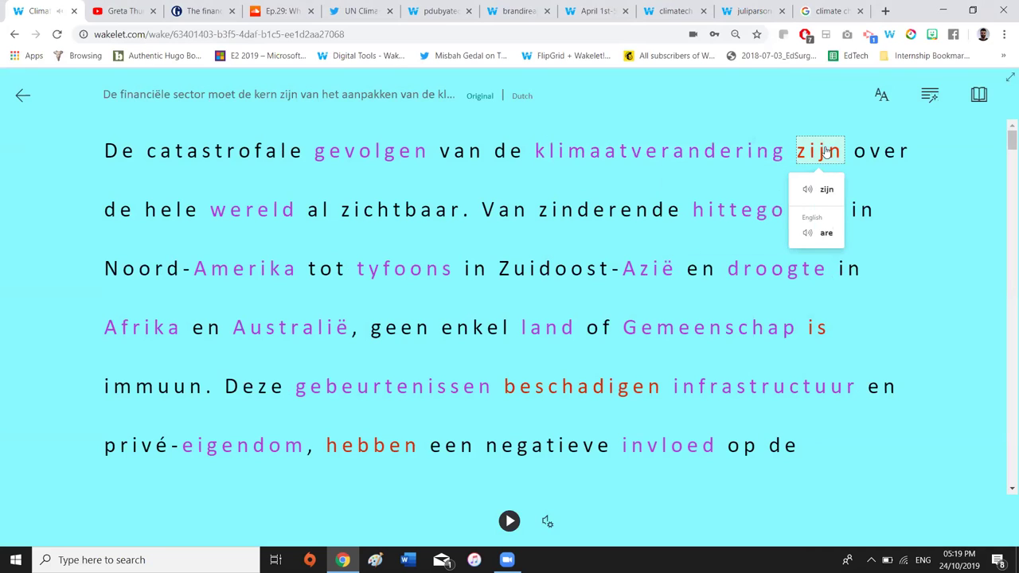
click(739, 215)
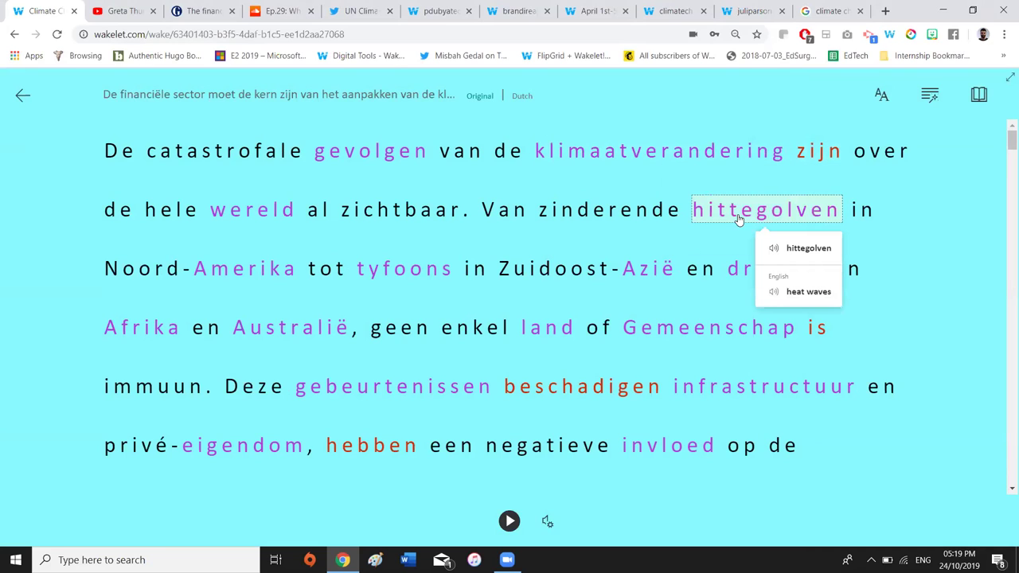
click(628, 212)
click(773, 193)
Try text size 48, set it back to 28, pick the dark theme, and exit Immersive Reader
click(887, 105)
drag(905, 152, 890, 150)
click(886, 360)
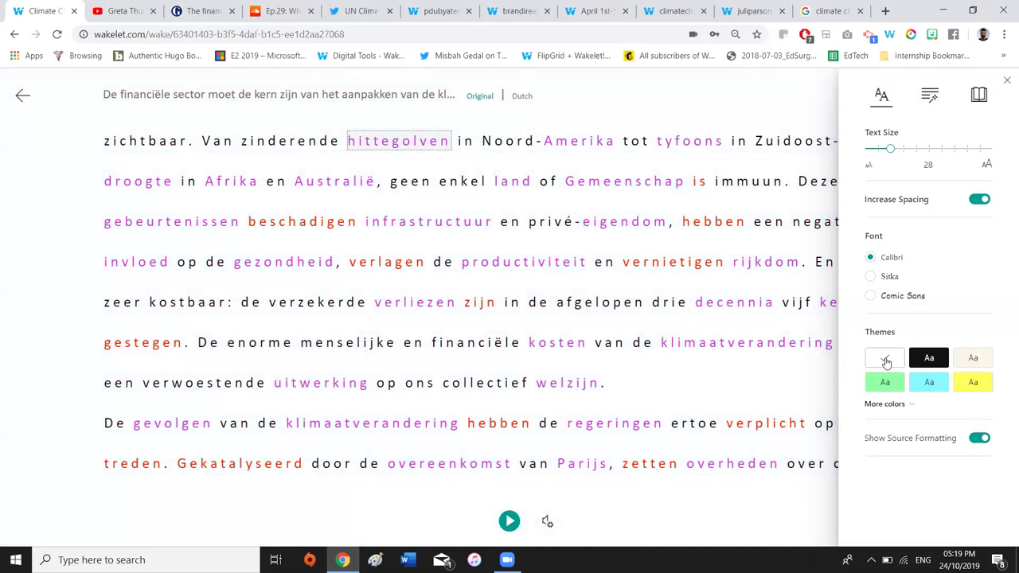
click(929, 359)
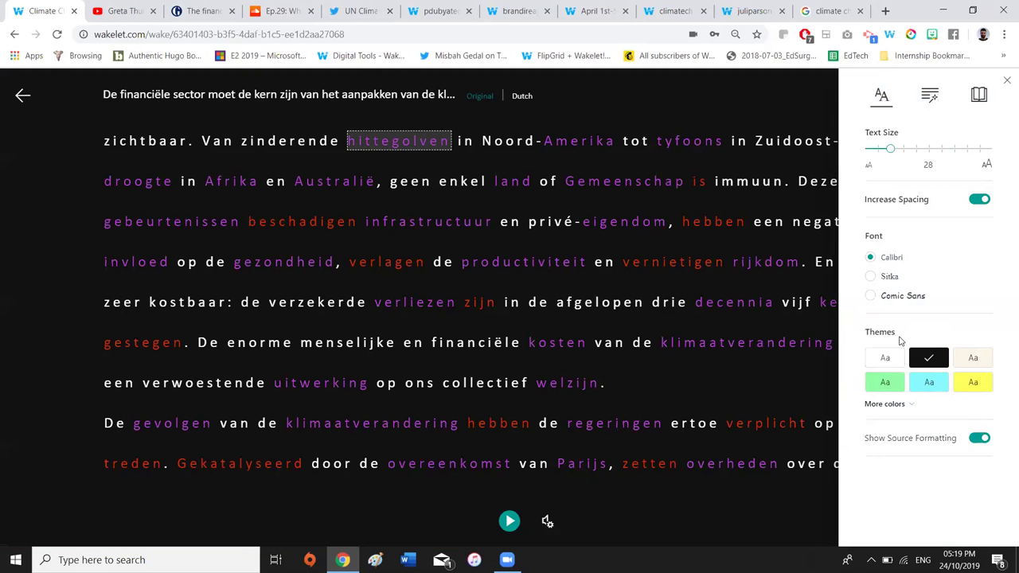
click(20, 95)
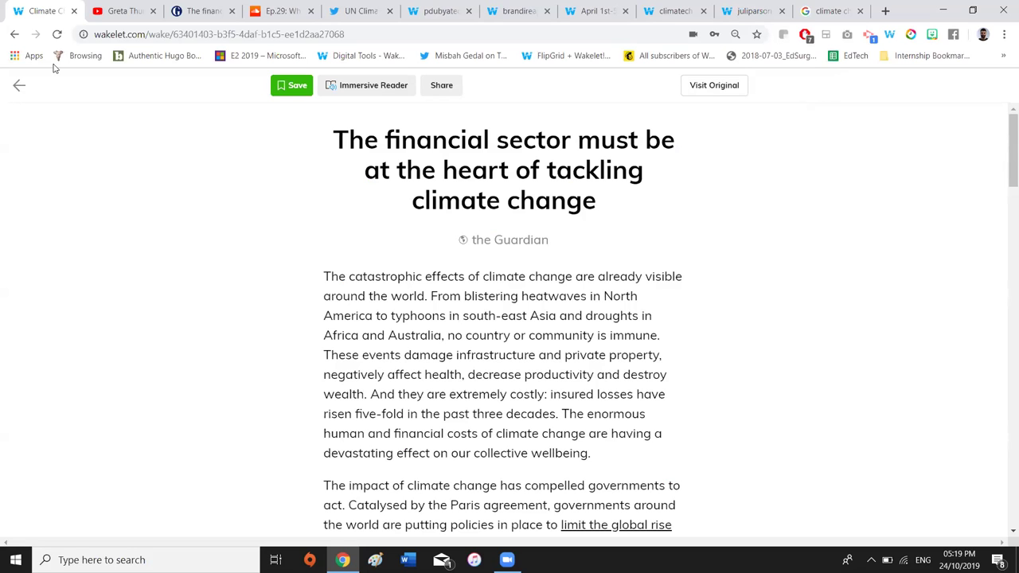
Close the article read view and scroll up to the mountain cover image
click(20, 90)
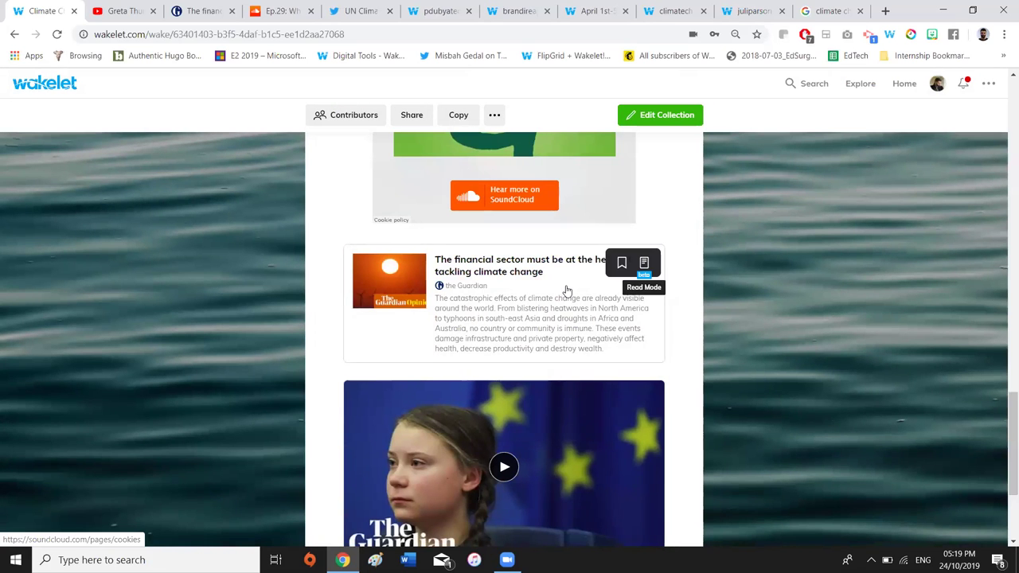
scroll(558, 278, up, 6)
scroll(510, 263, up, 10)
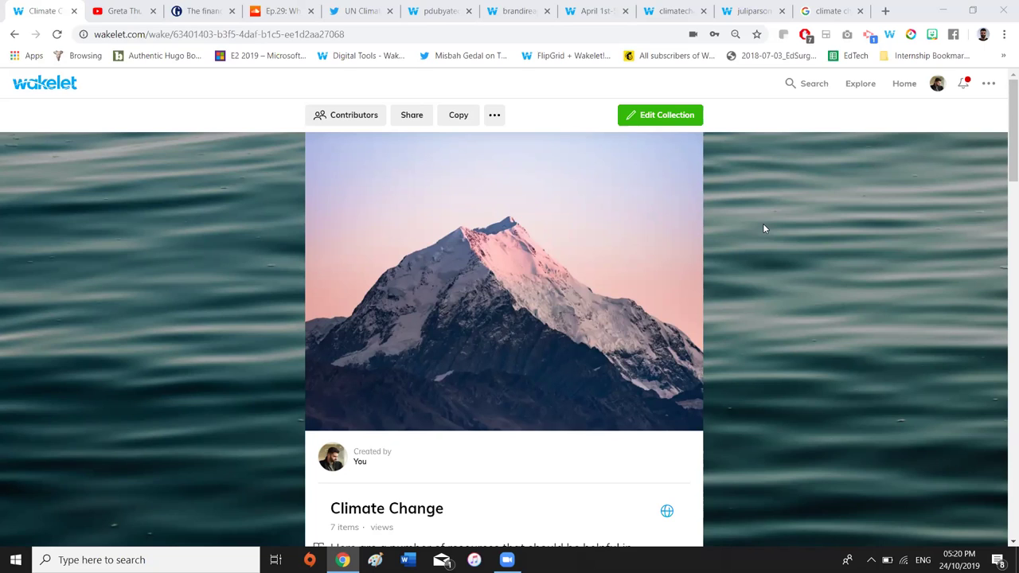
Copy the Climate Change collection's shareable contributor invite link and then its invite code
click(352, 120)
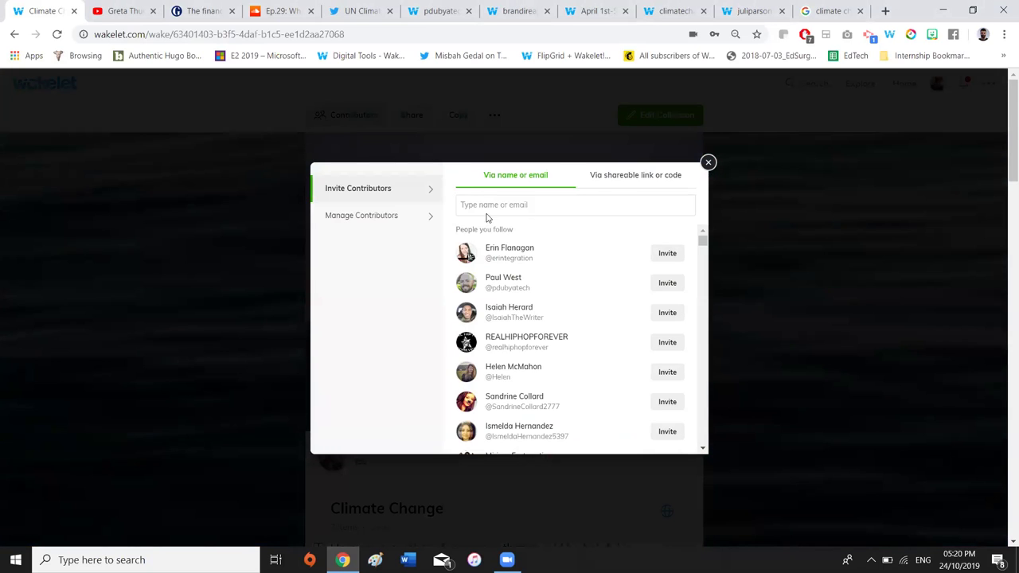
click(621, 180)
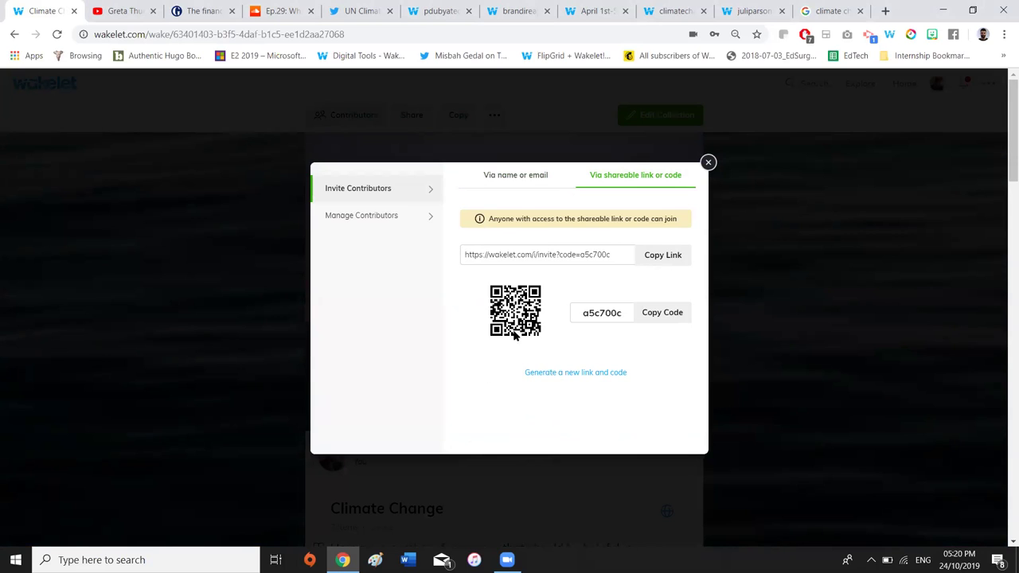
click(667, 260)
double_click(601, 315)
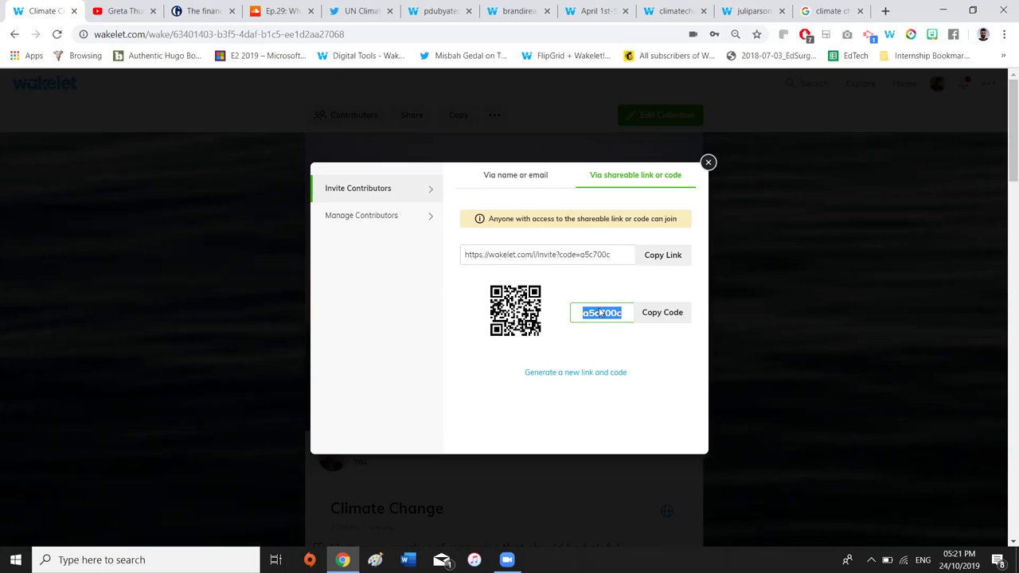
click(673, 315)
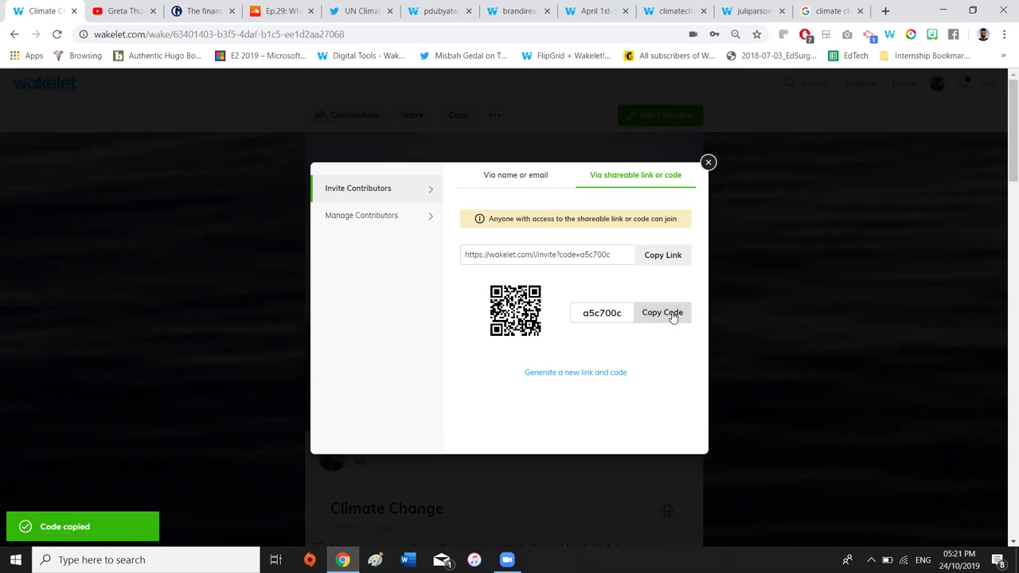
Open wakelet.com in a new private browsing window
click(1003, 34)
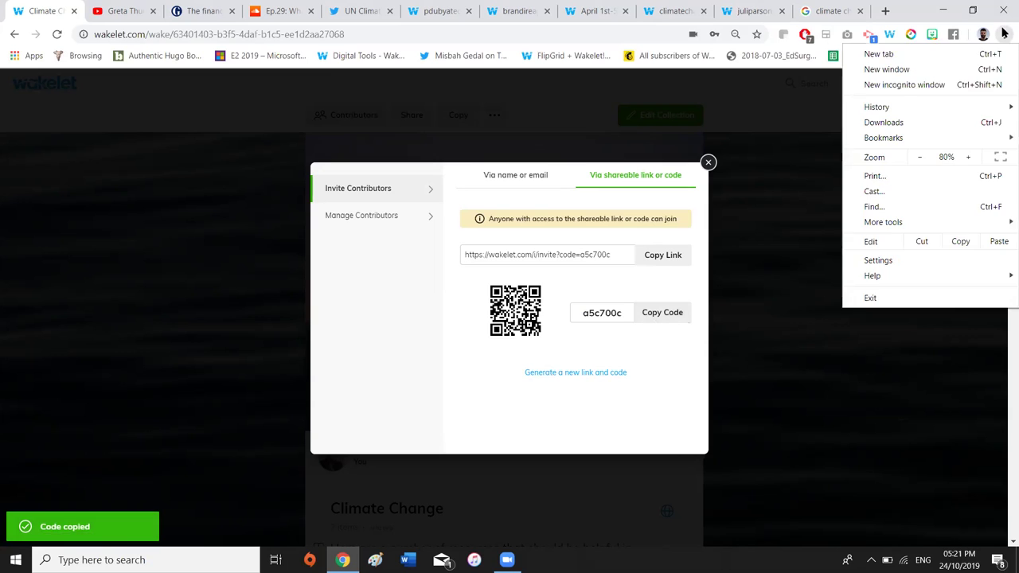
click(916, 80)
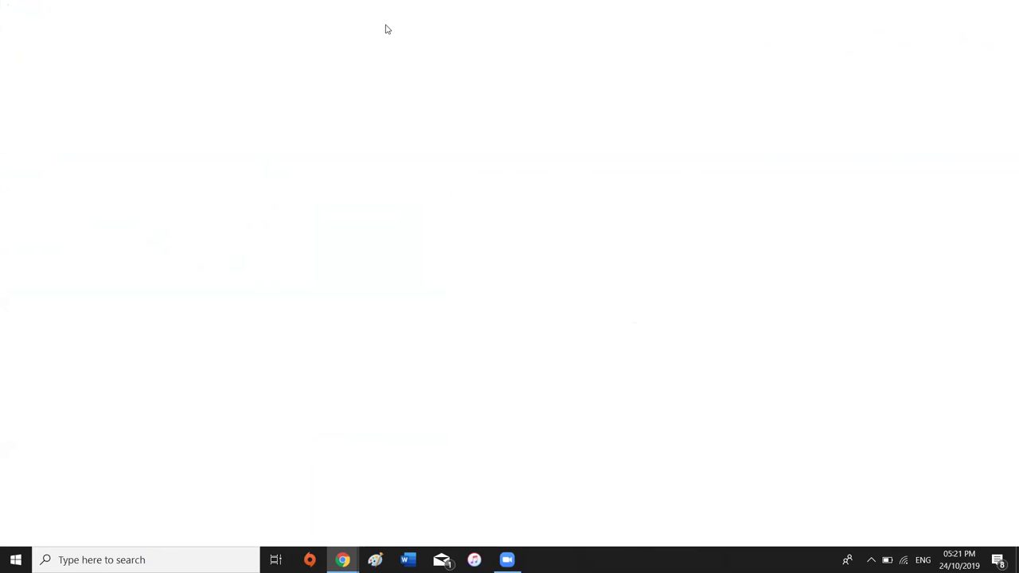
text(wakelet.com)
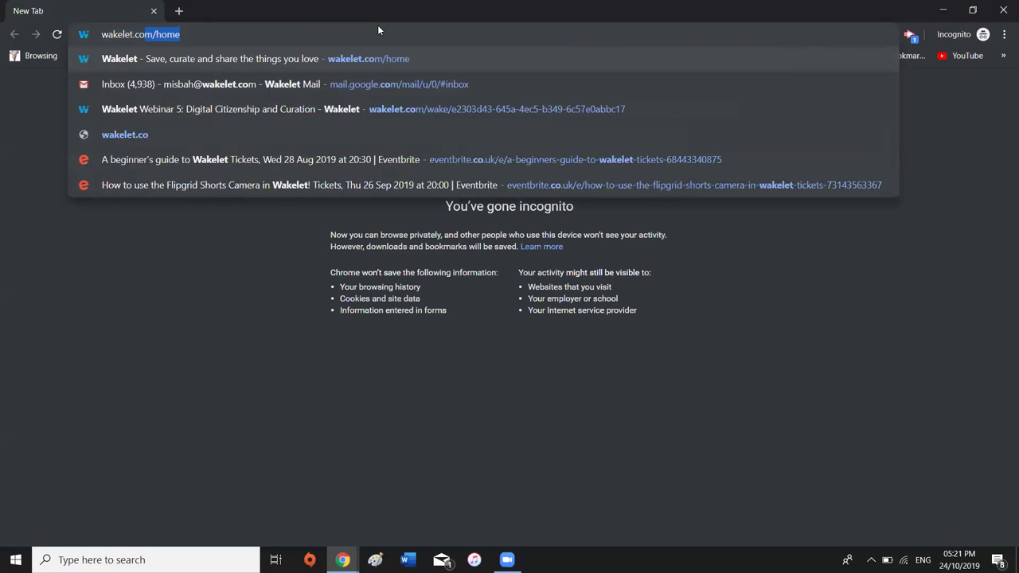
key(Return)
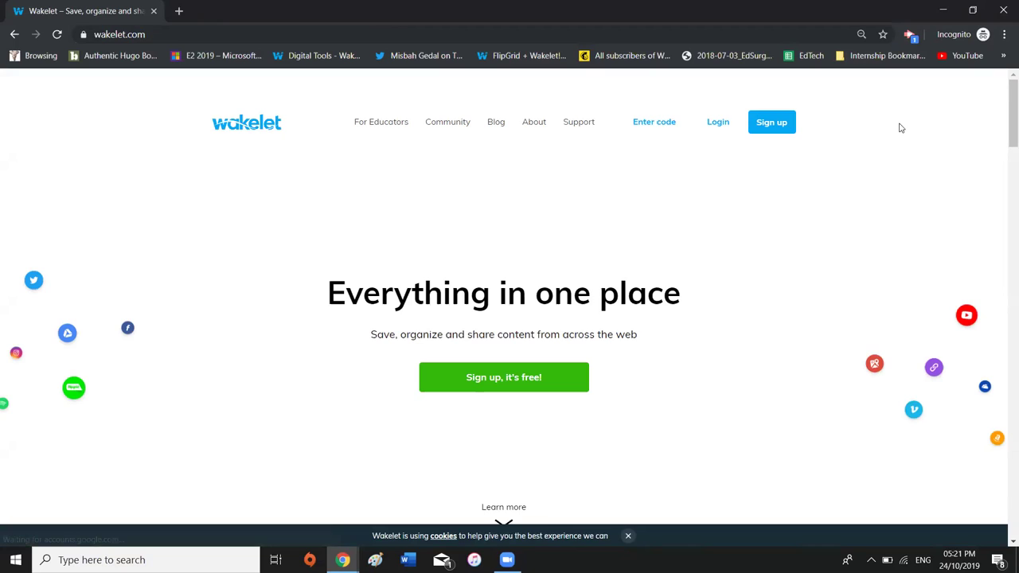
Paste the contributor code, join the collection, and enter a contributor name
click(651, 126)
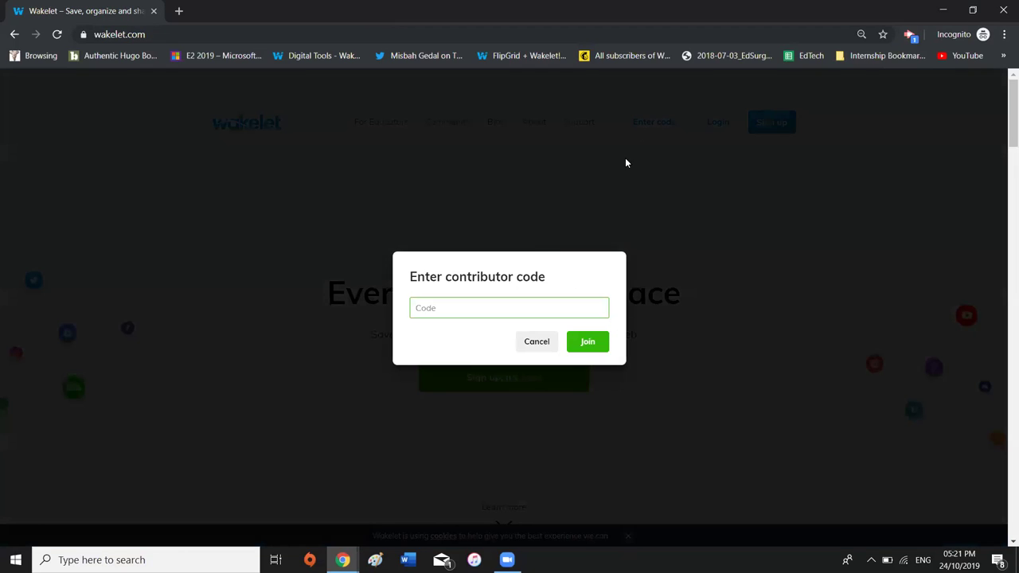
key(ctrl+v)
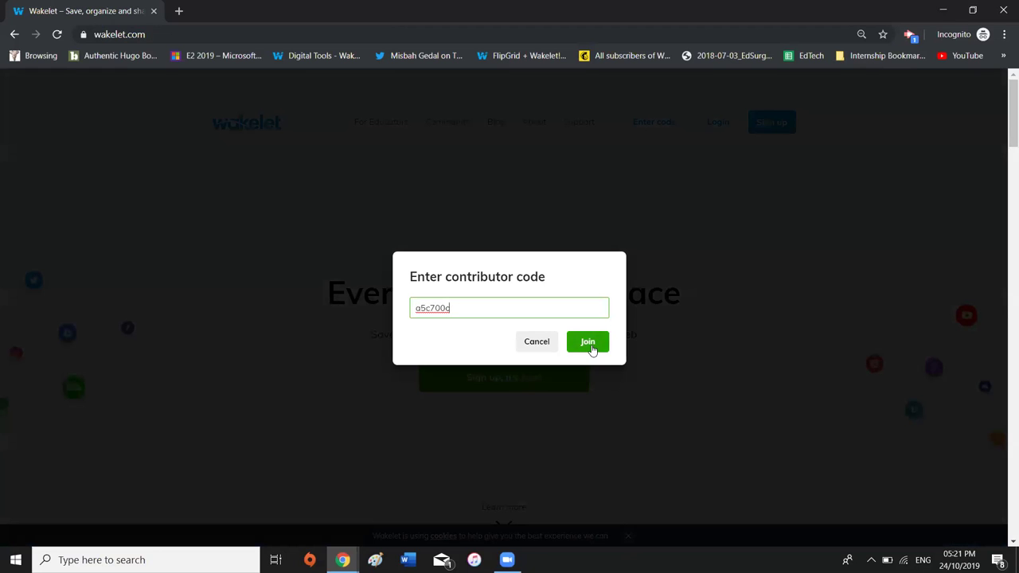
click(591, 348)
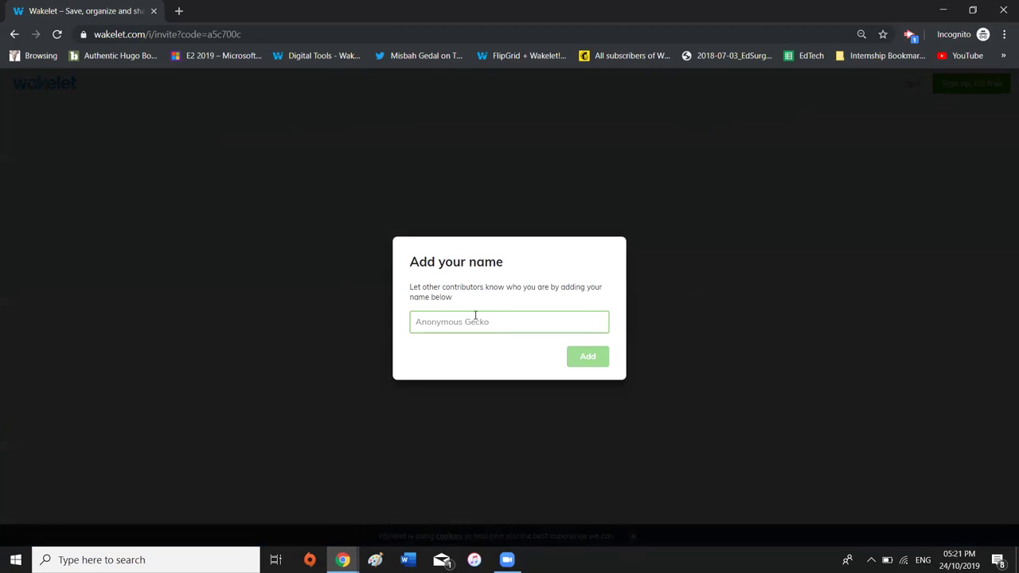
text(Michael)
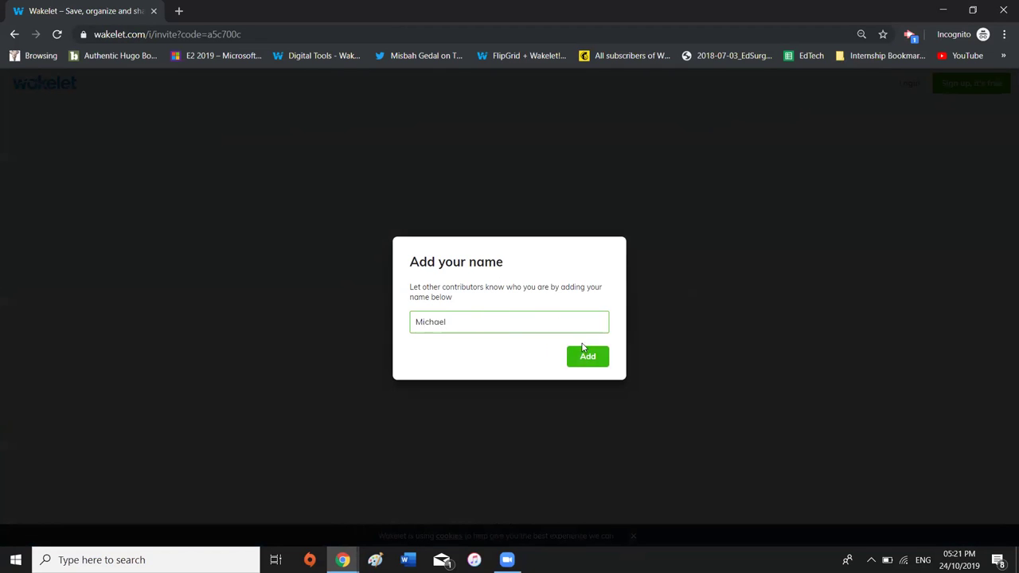
click(587, 355)
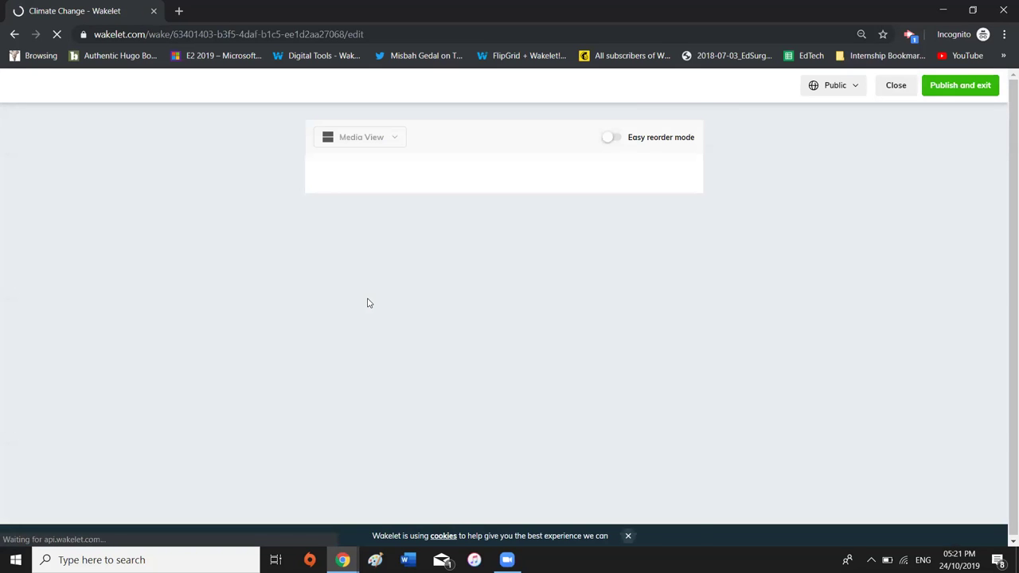
scroll(374, 336, down, 1)
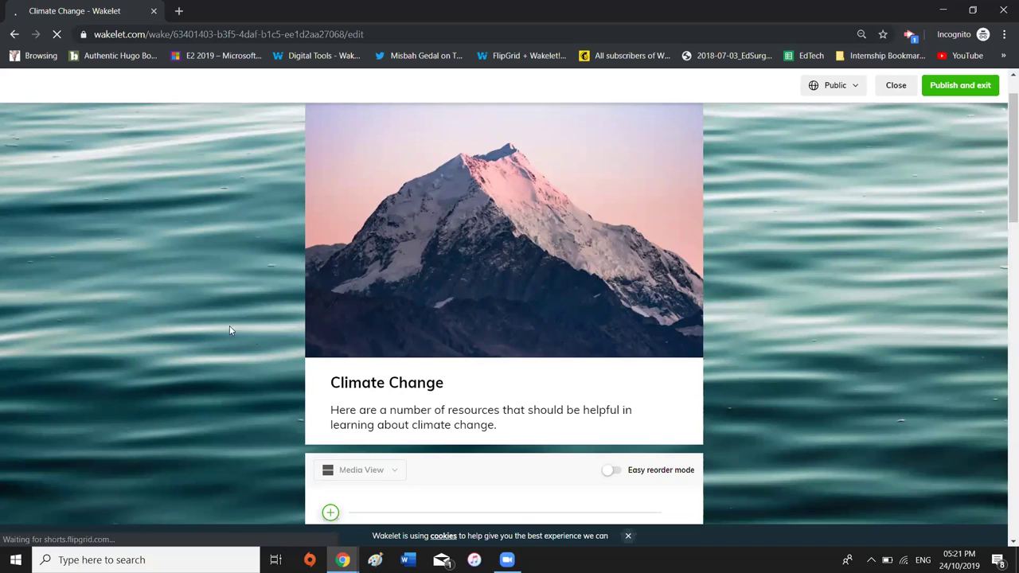
scroll(439, 227, down, 1)
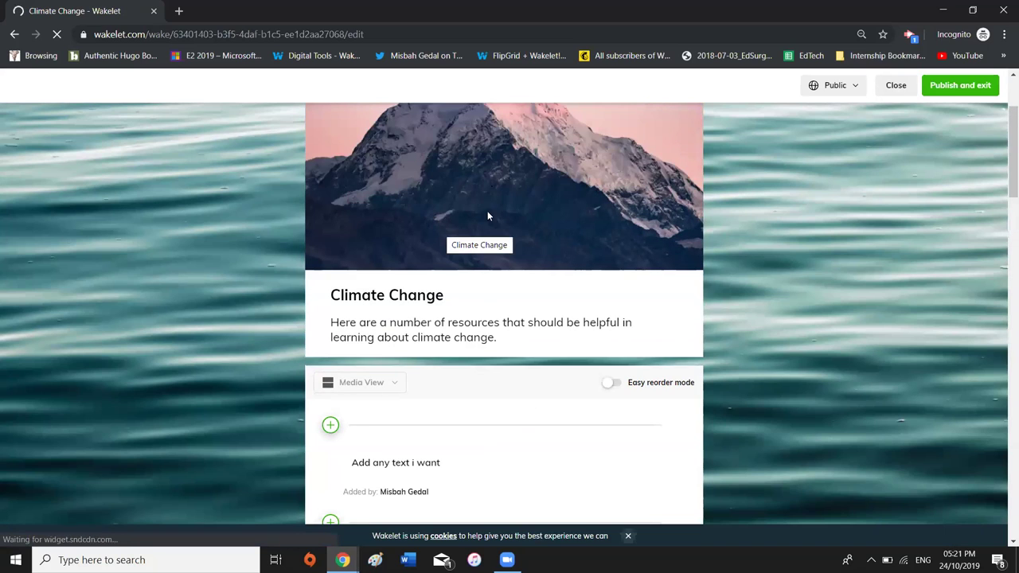
Search 'climate change' in a new tab and copy the New Scientist steel-bridges story link
click(178, 11)
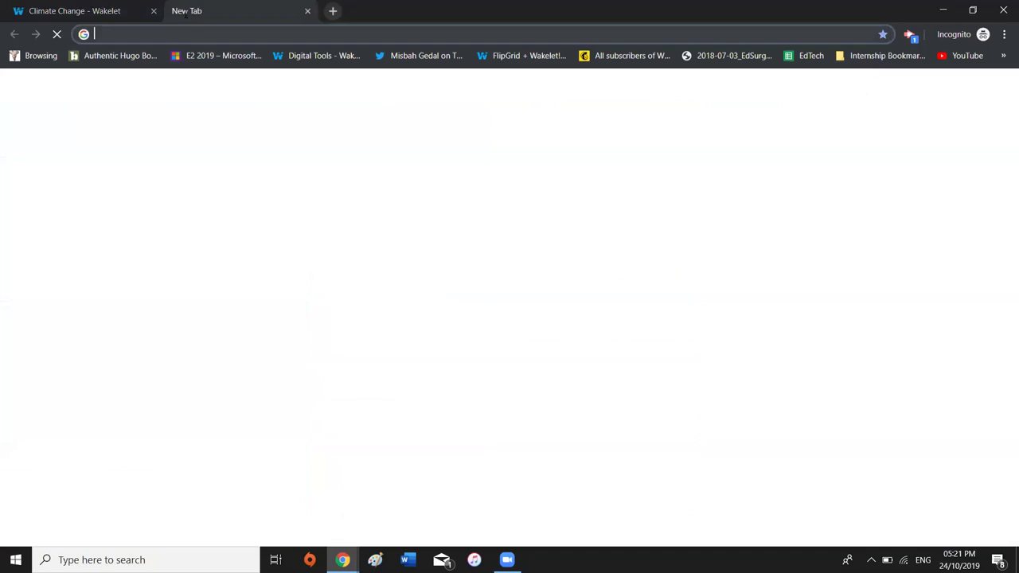
text(climate change)
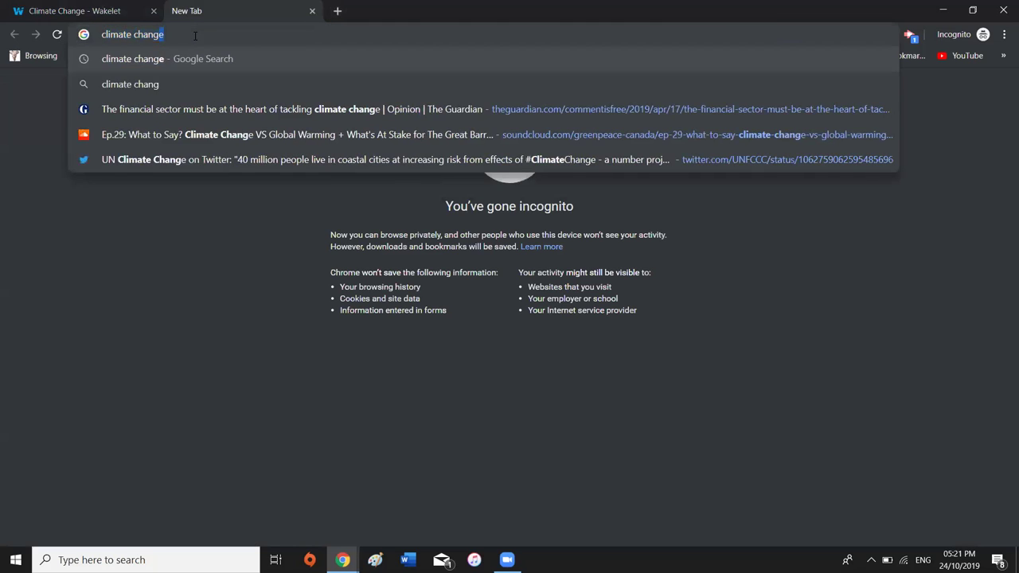
key(Return)
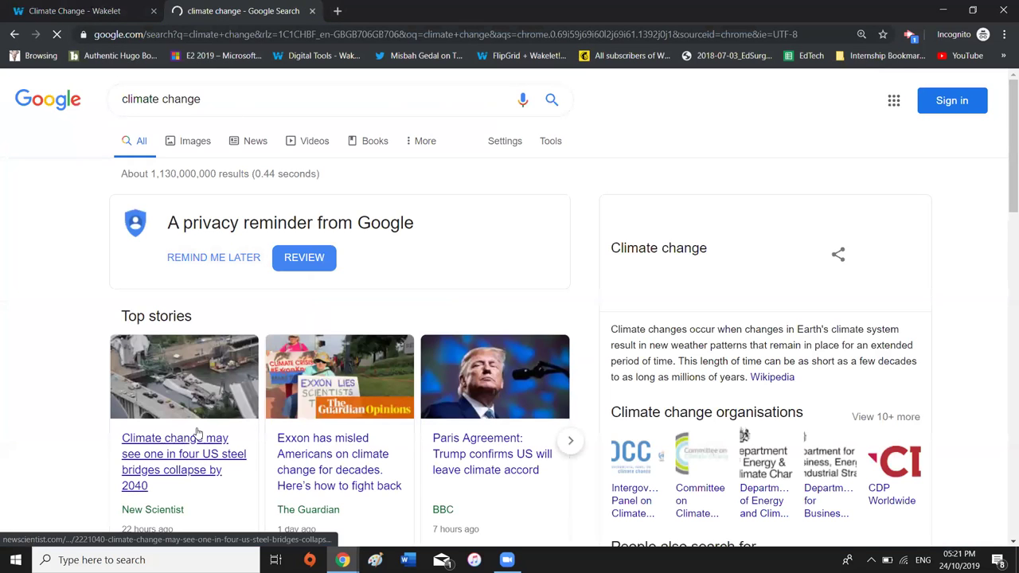
right_click(182, 450)
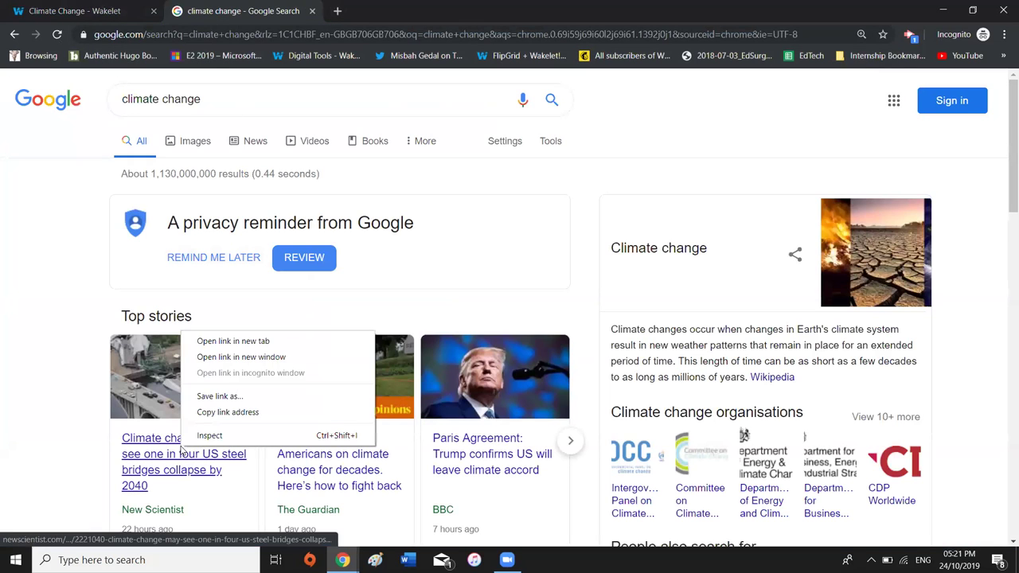
click(227, 412)
Add the copied New Scientist article link as a new item in the Climate Change collection
click(80, 11)
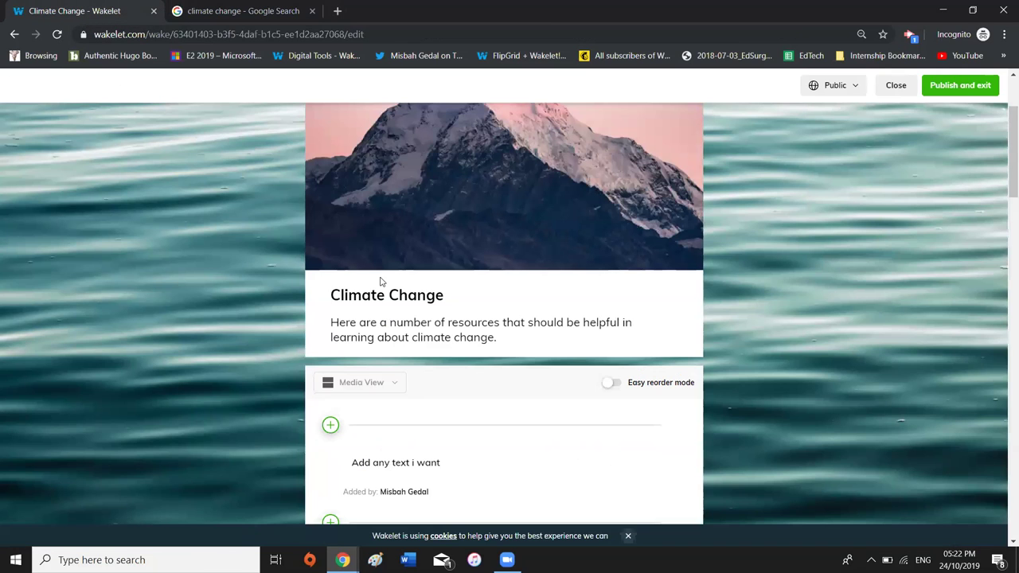
click(331, 428)
key(ctrl+v)
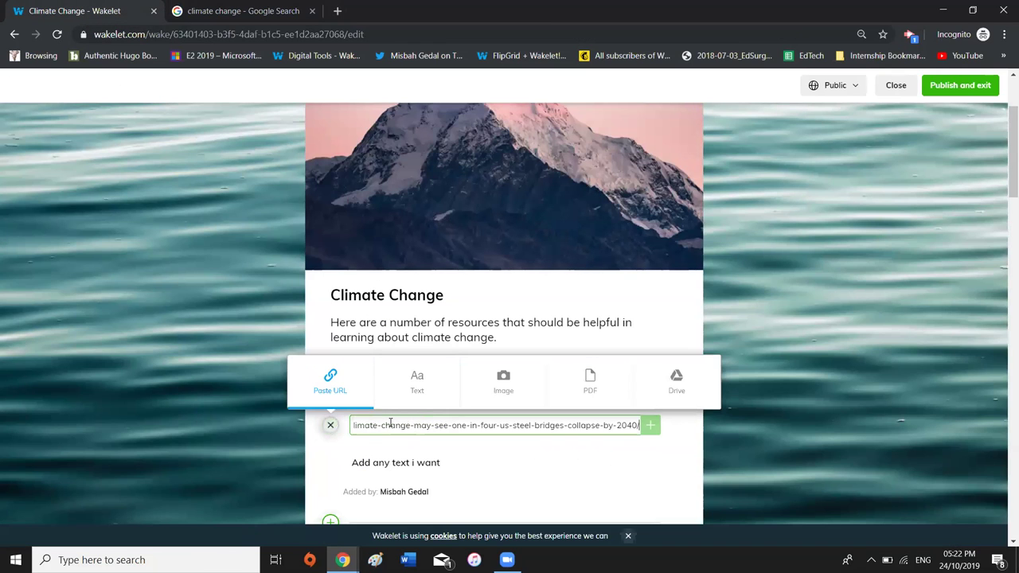
key(Return)
scroll(861, 401, down, 2)
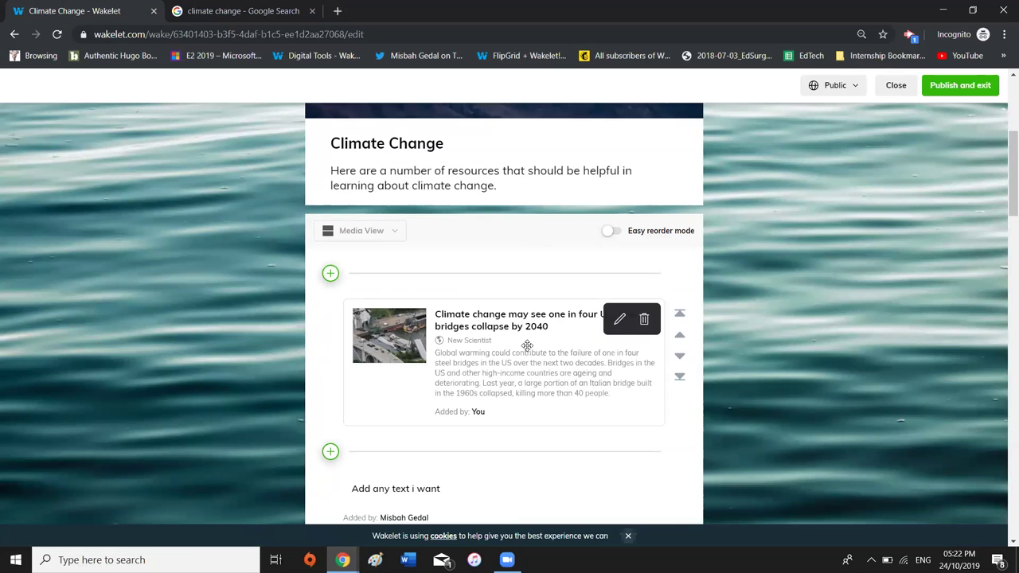
Replace the card's description with a note starting 'I found this article…', save, and publish
click(620, 320)
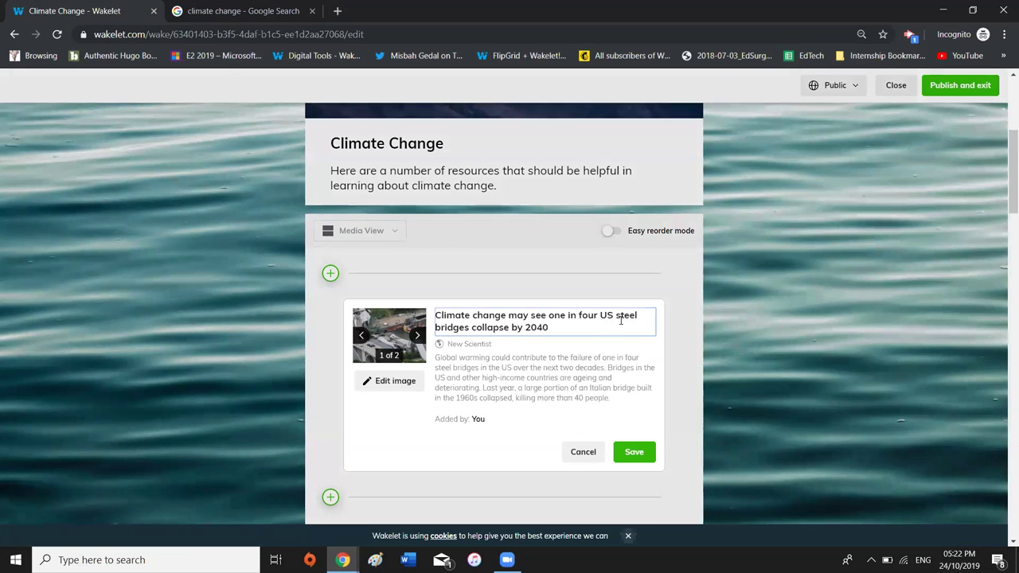
drag(611, 398, 411, 341)
text(I found)
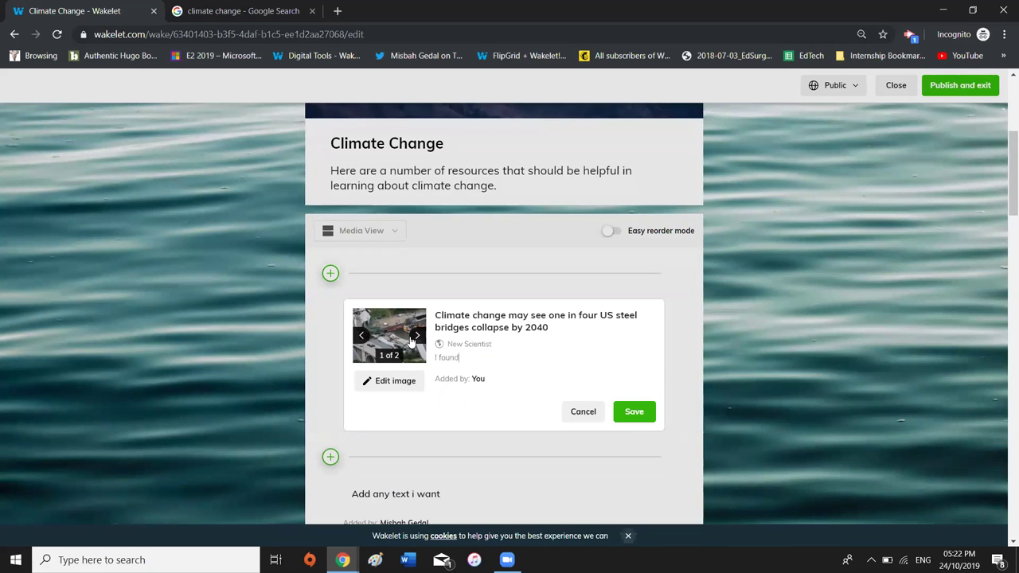
text( this article and it's interesting because...)
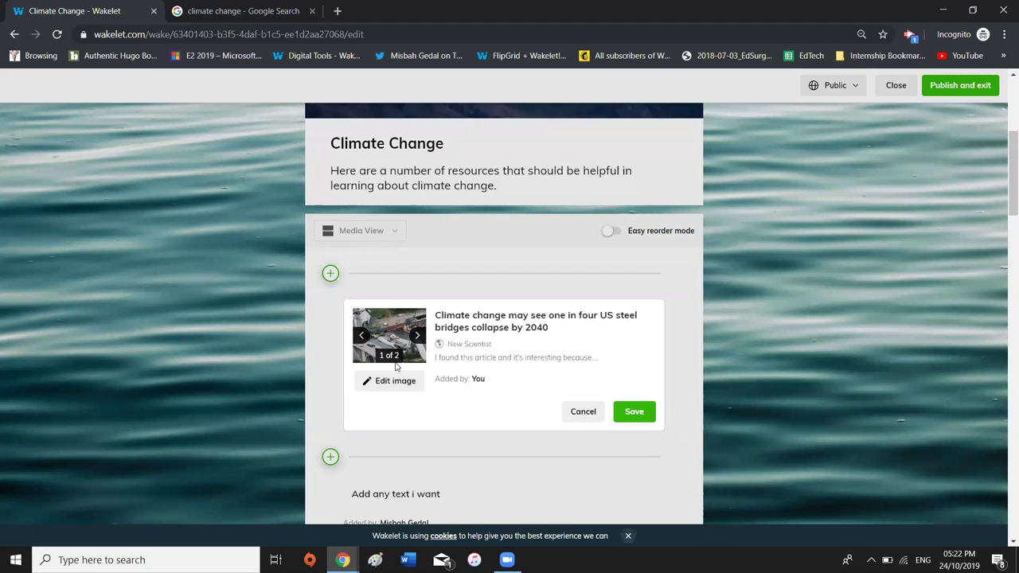
click(634, 412)
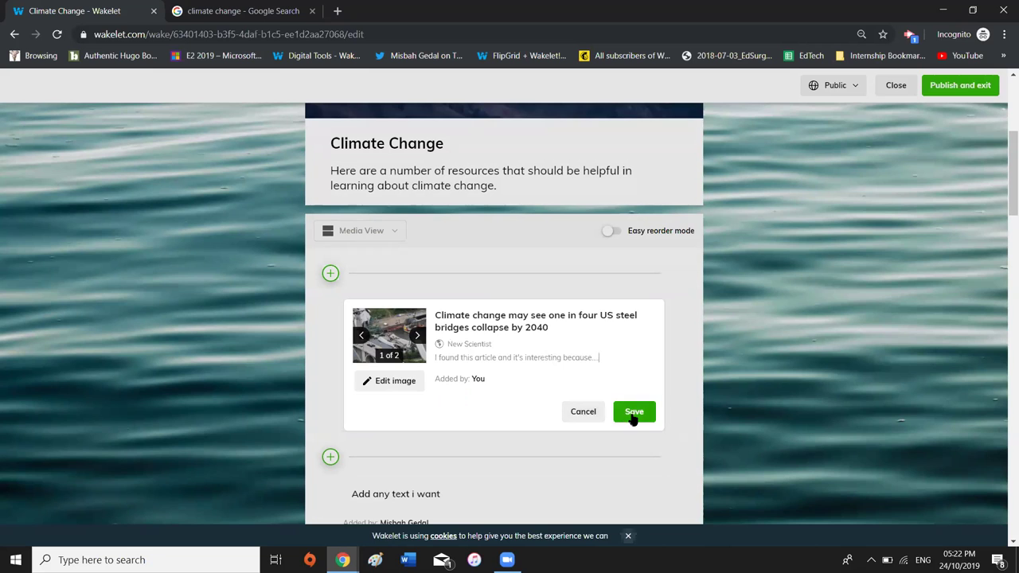
drag(641, 414, 623, 311)
click(961, 87)
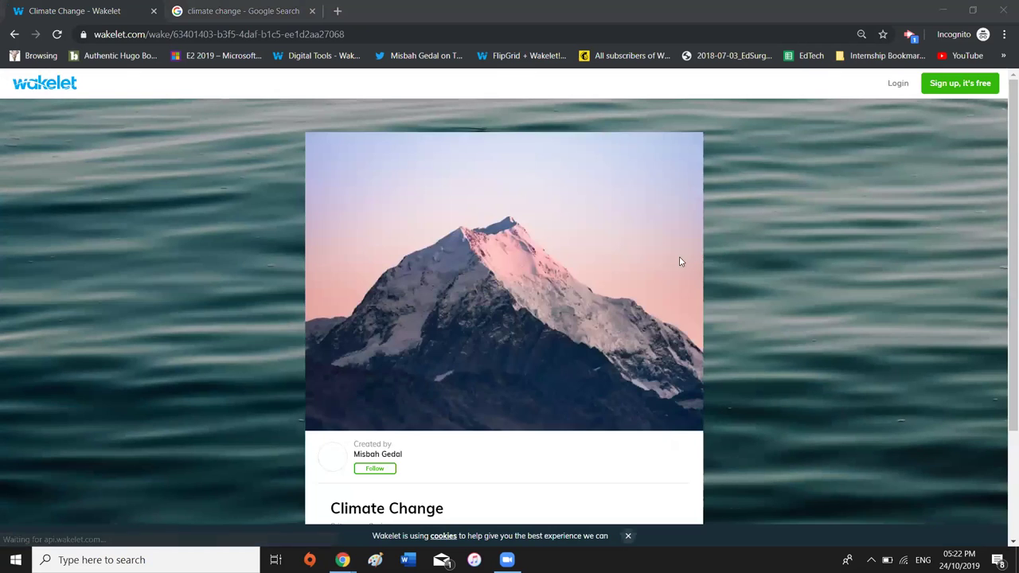
In the owner's window, close the invite dialog and reload to see the contributed article
key(alt+Tab)
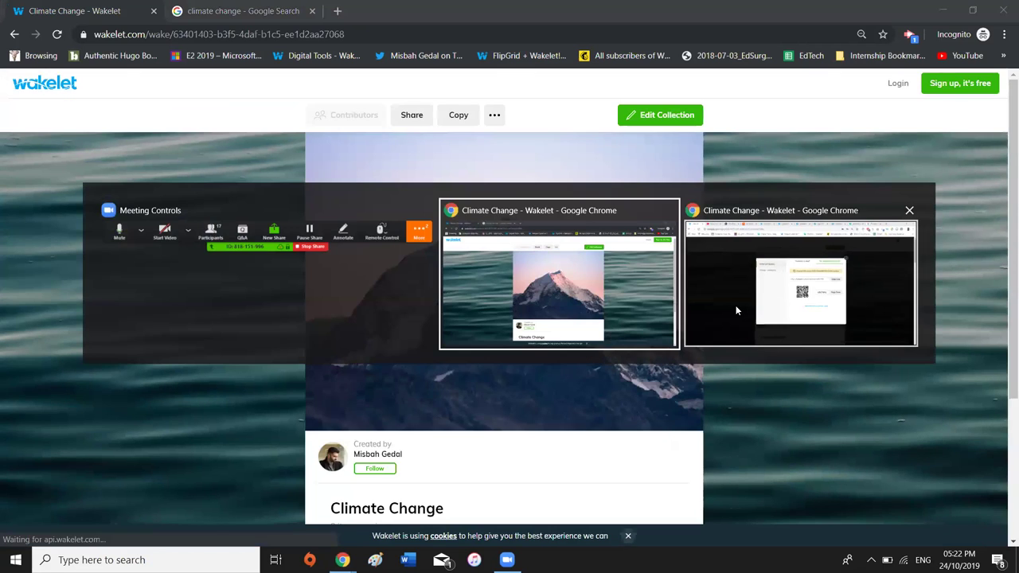
click(735, 305)
click(707, 162)
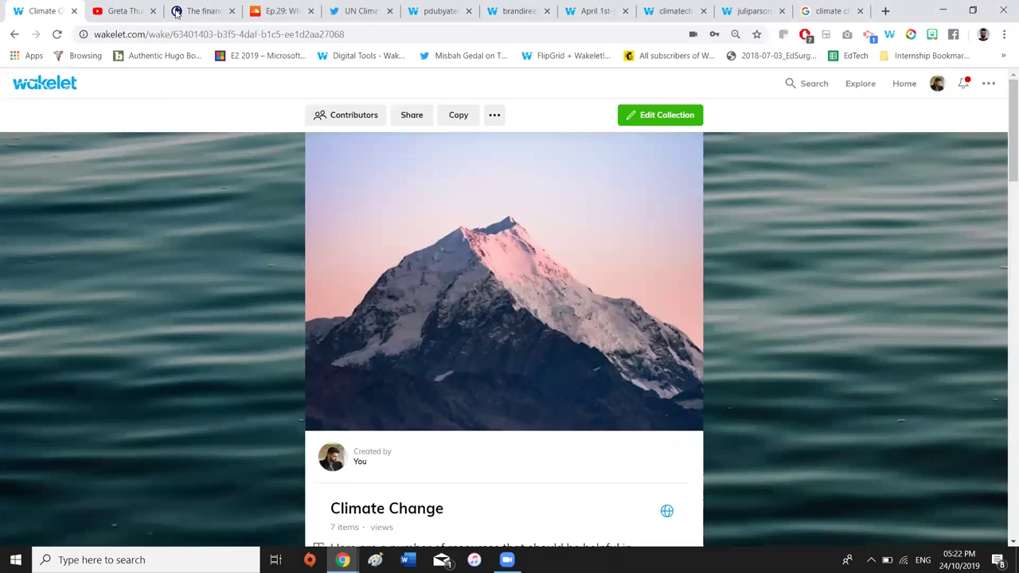
click(57, 35)
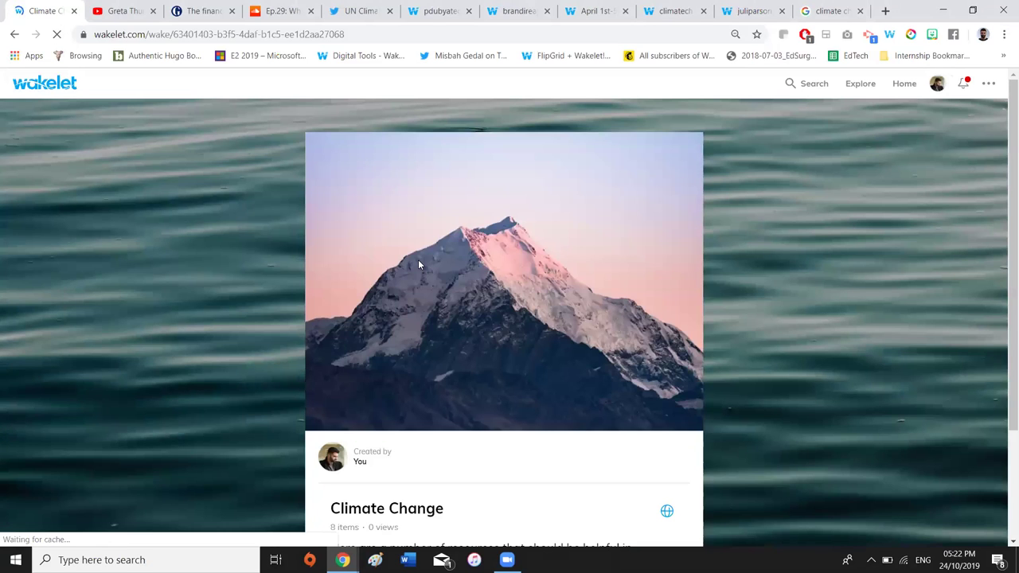
scroll(420, 264, down, 2)
scroll(420, 264, down, 2)
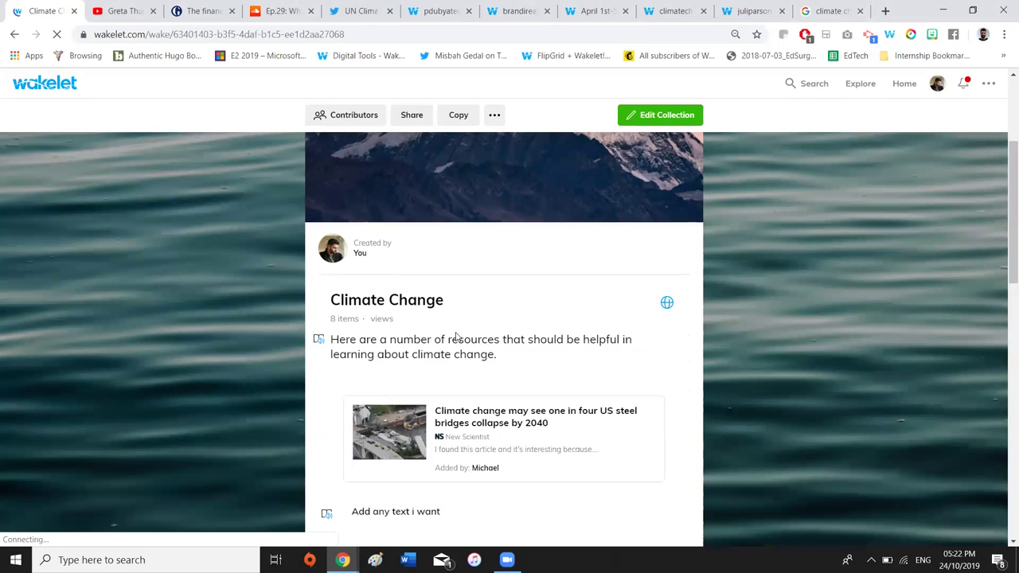
scroll(454, 334, down, 1)
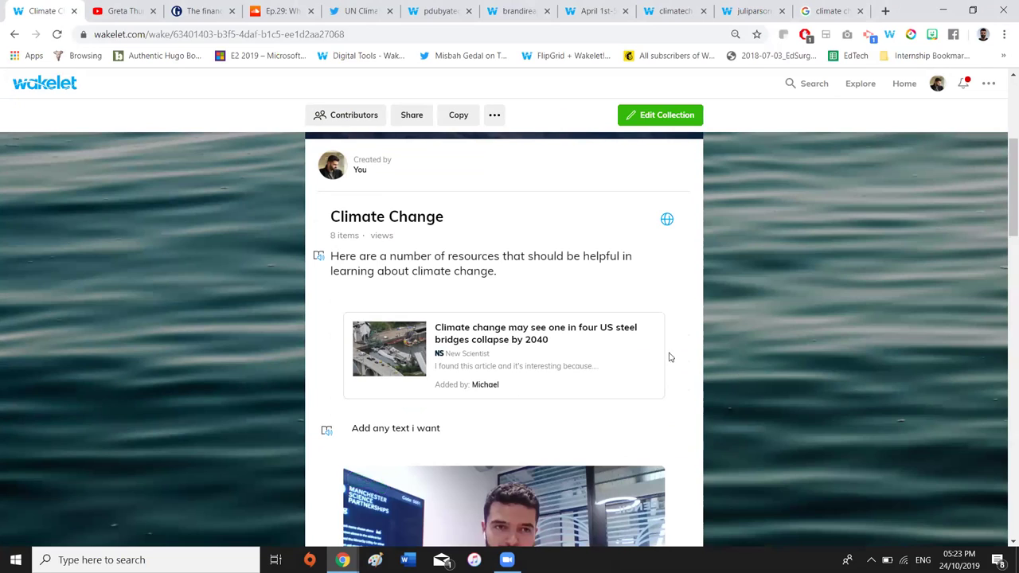
Reopen the Climate Change collection for editing and scroll through its items
mouse_move(645, 333)
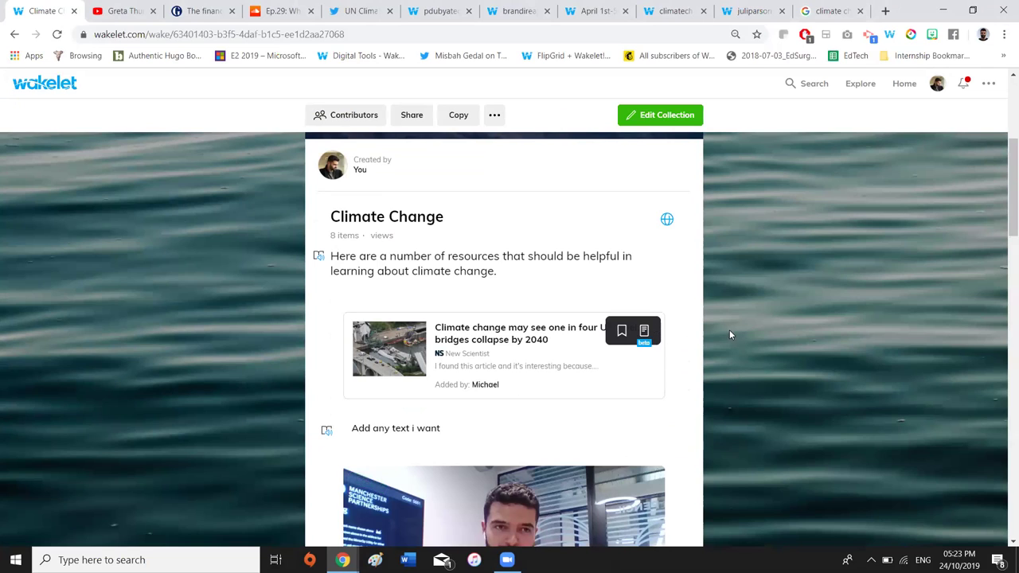
scroll(731, 329, up, 4)
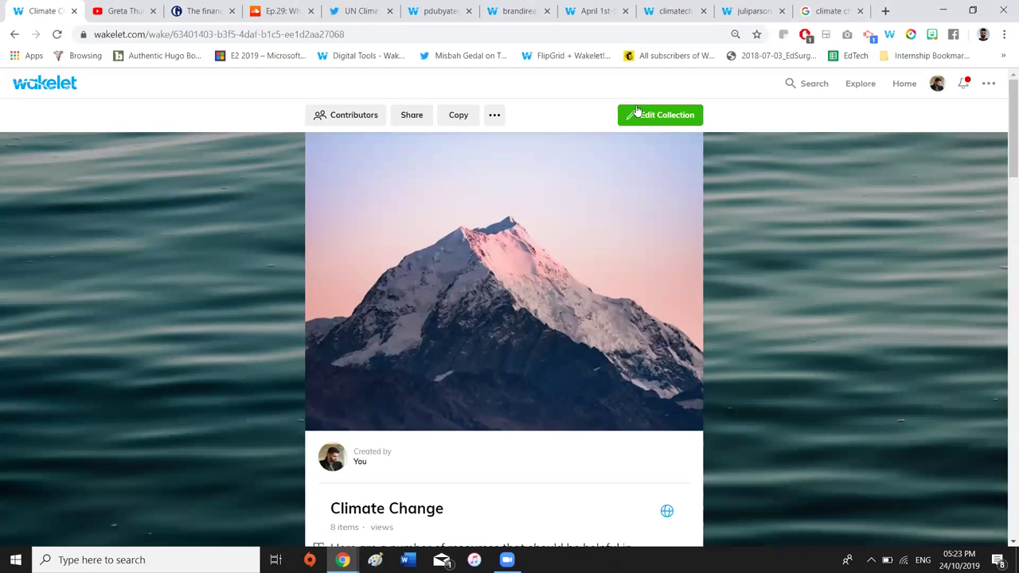
click(637, 113)
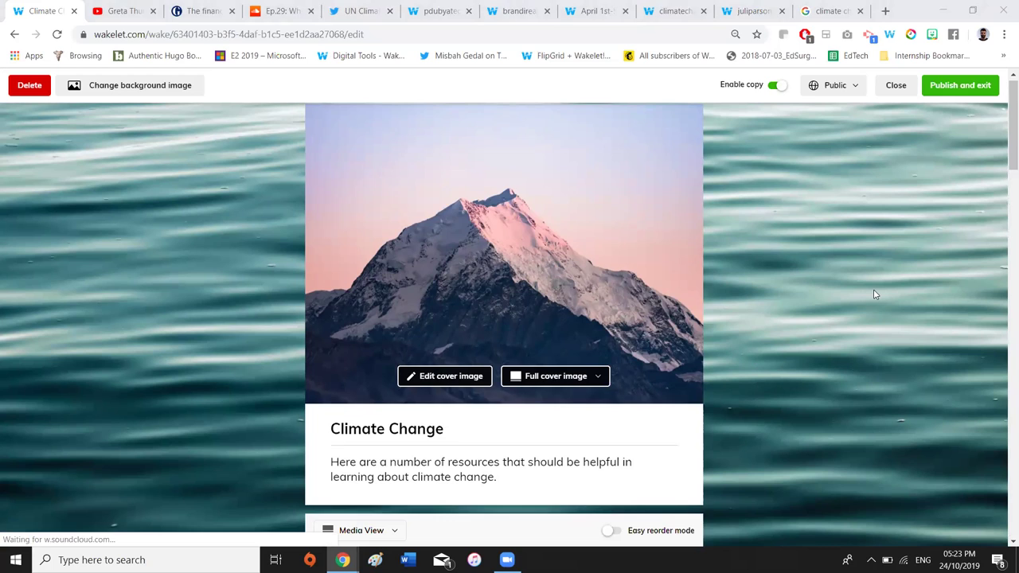
scroll(873, 295, down, 5)
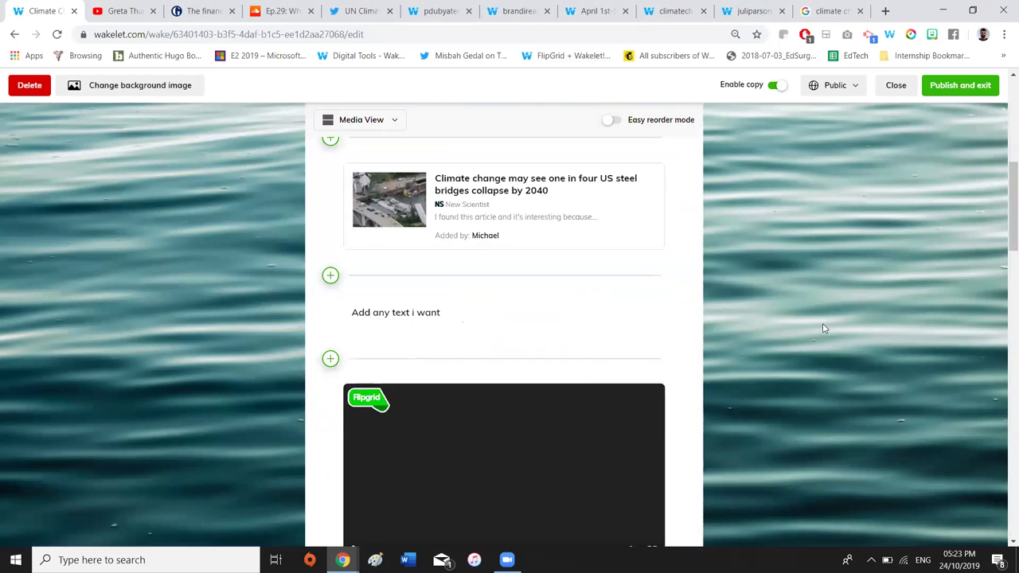
scroll(729, 334, down, 2)
scroll(730, 336, down, 7)
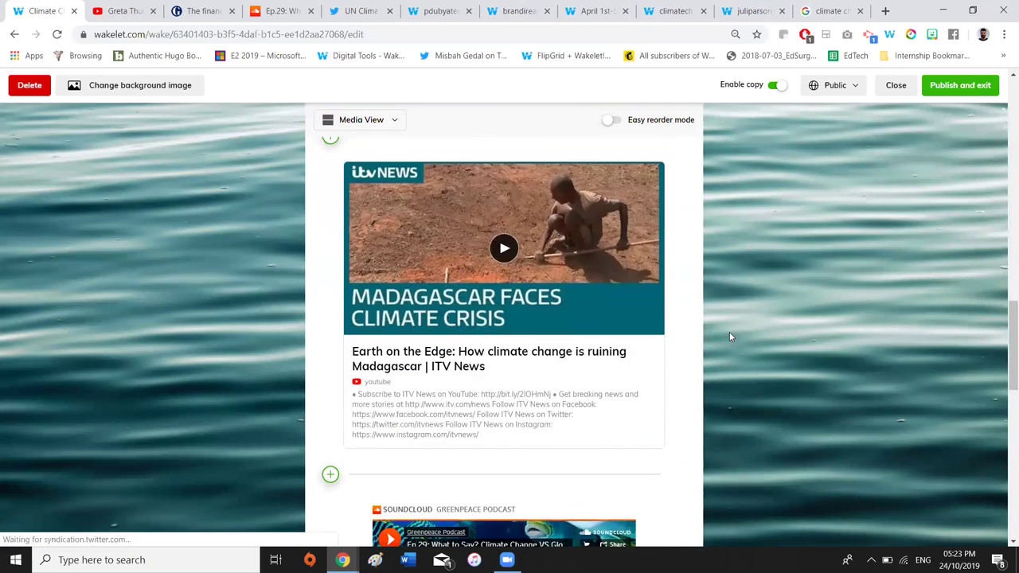
scroll(729, 336, down, 5)
scroll(730, 336, up, 15)
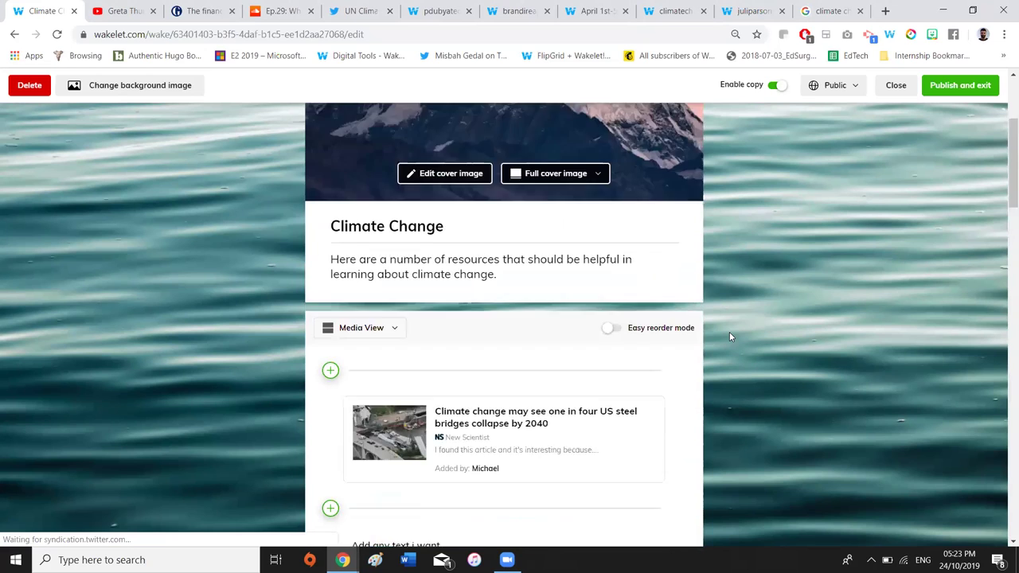
scroll(729, 336, up, 2)
scroll(332, 414, down, 3)
Try the compact layout and then Grid View for the collection
click(358, 296)
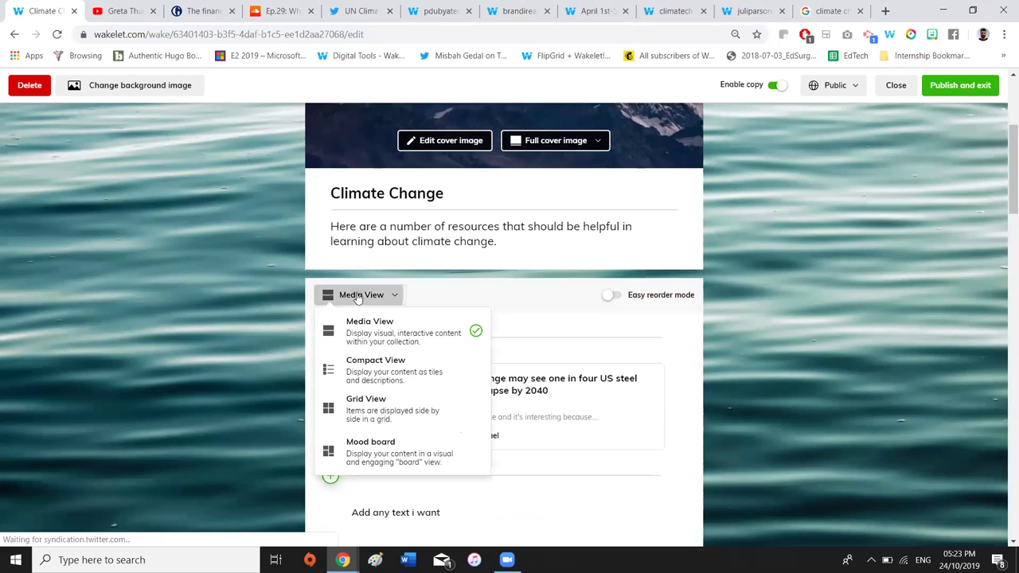
click(386, 374)
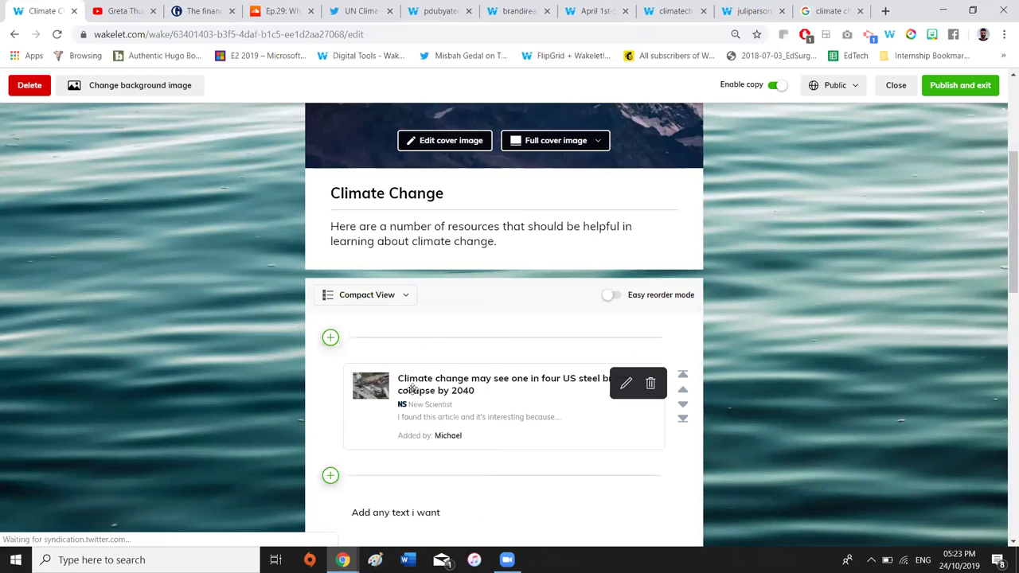
scroll(413, 441, down, 3)
scroll(413, 441, down, 6)
scroll(412, 441, up, 7)
scroll(412, 441, up, 2)
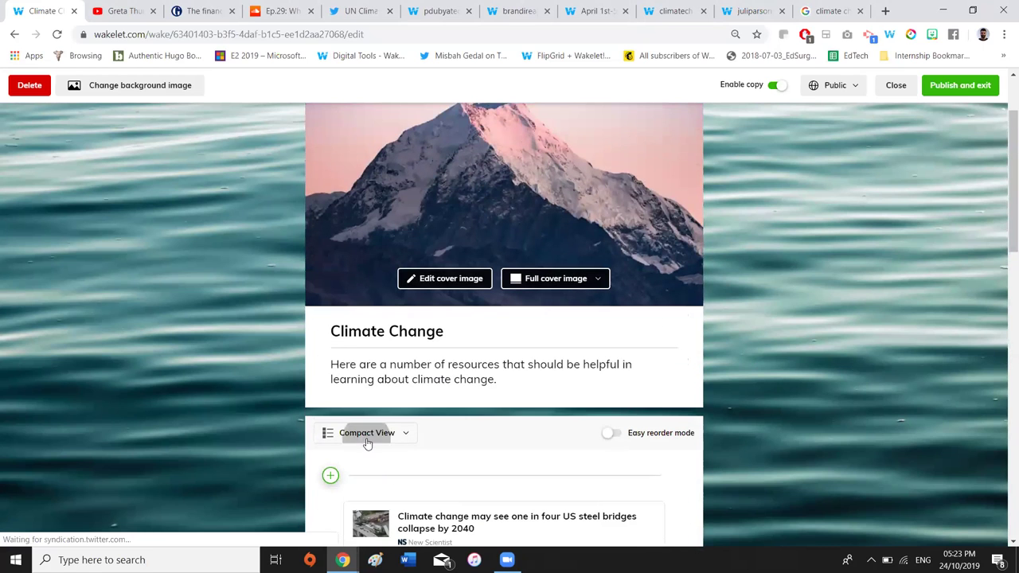
click(366, 432)
click(360, 360)
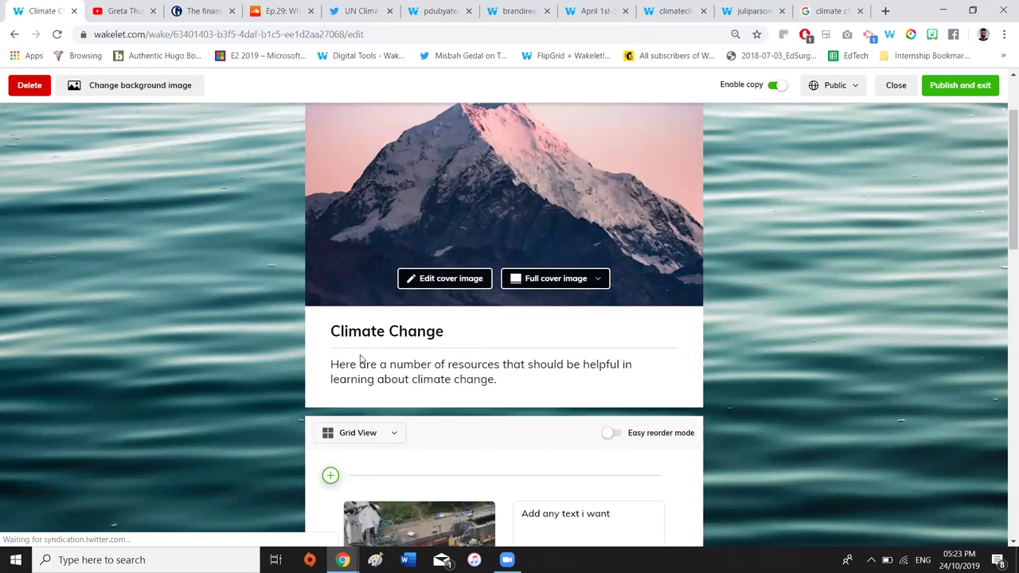
scroll(395, 372, down, 4)
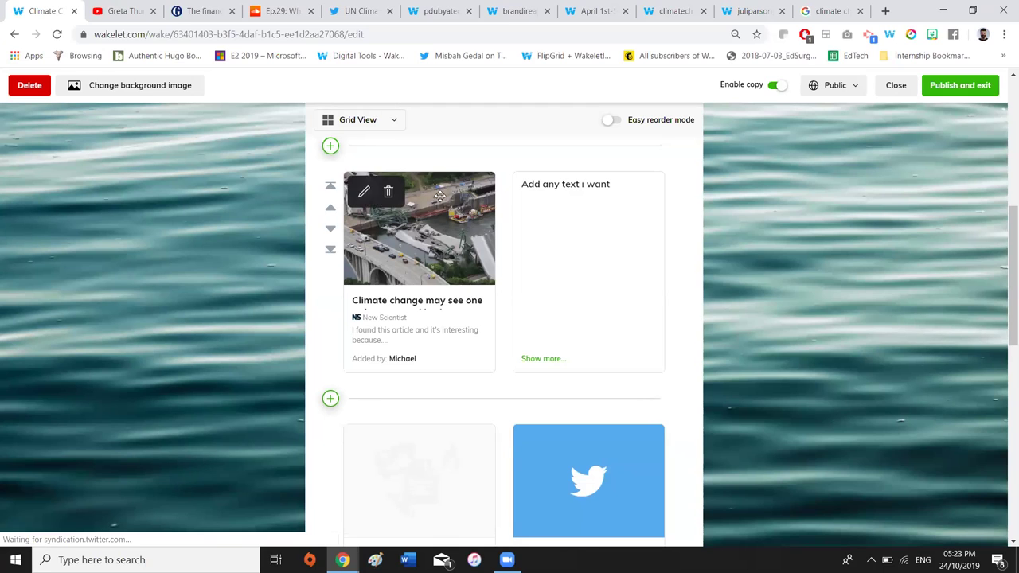
scroll(370, 223, up, 2)
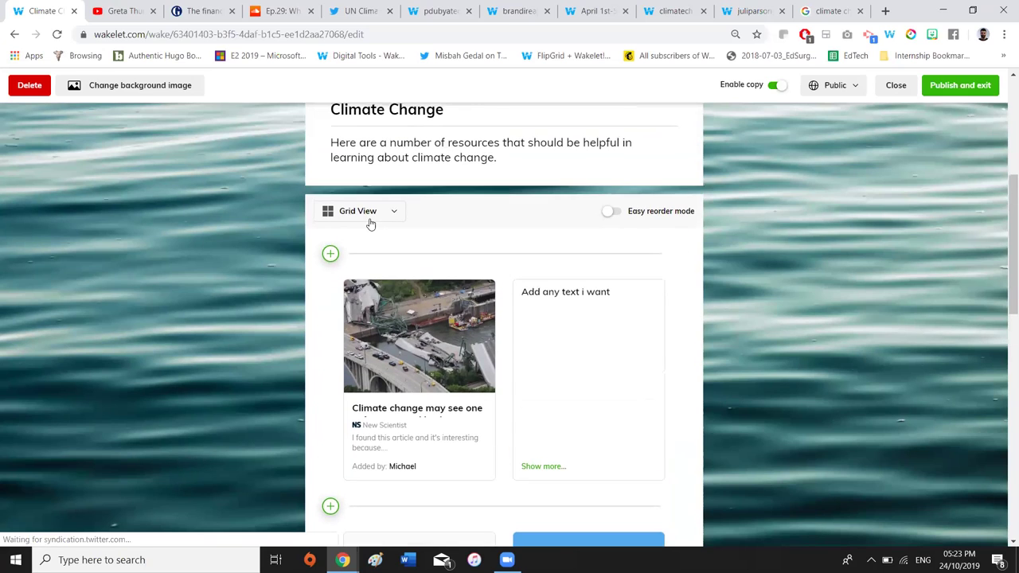
Switch to Mood board and rearrange the Daily Galaxy tweet and SoundCloud podcast cards
click(367, 214)
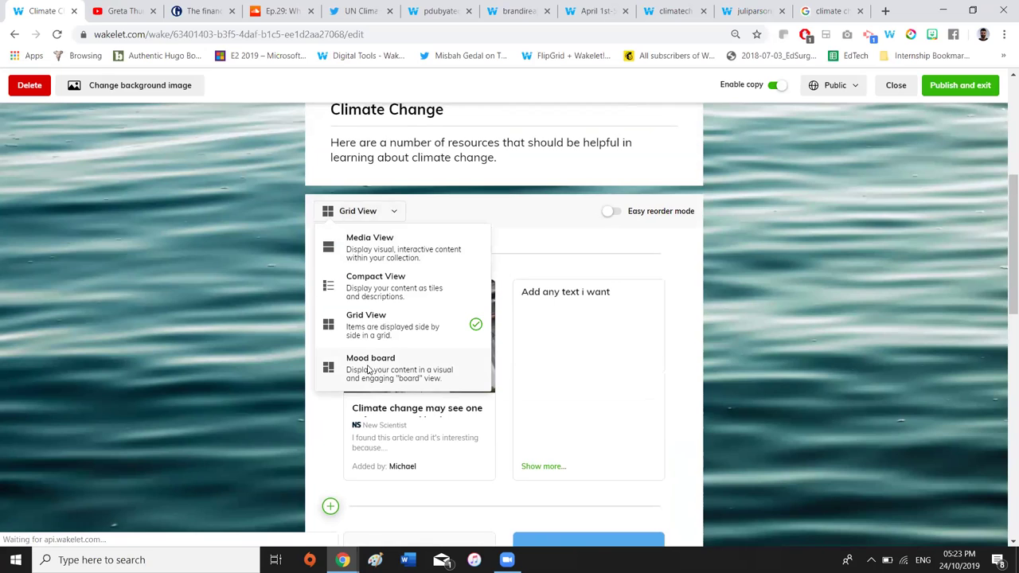
click(369, 368)
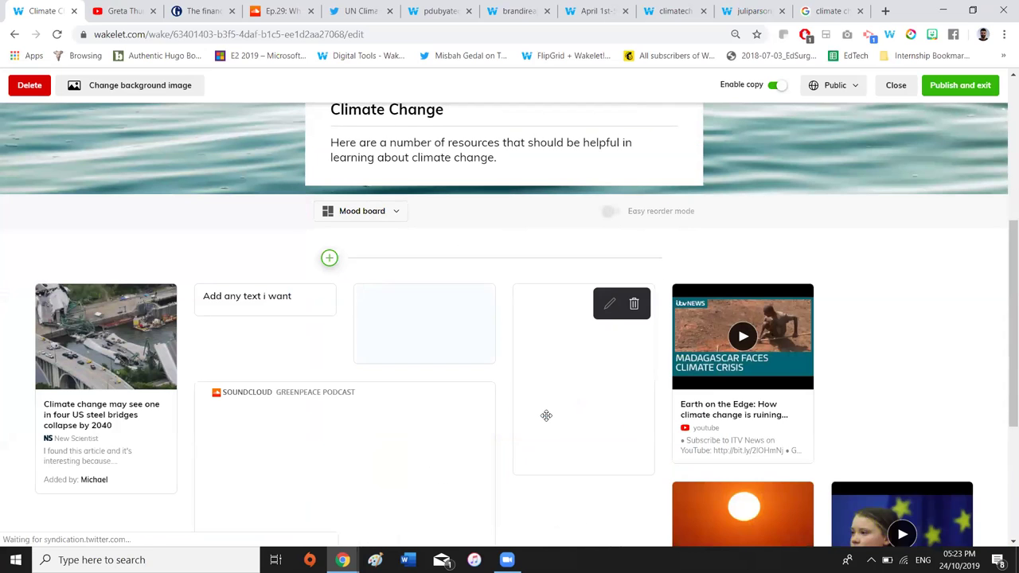
scroll(690, 364, down, 1)
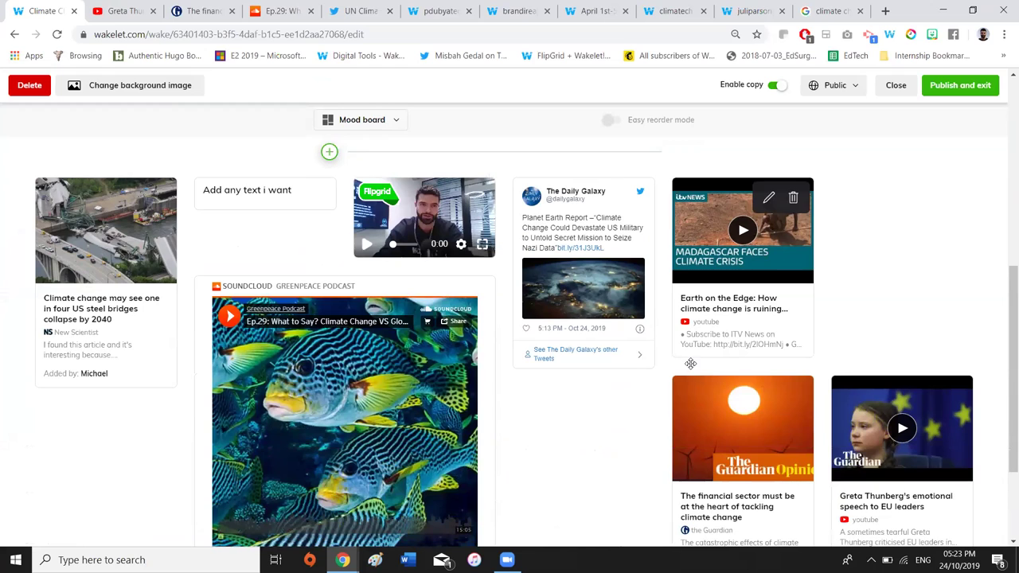
scroll(690, 364, down, 1)
scroll(690, 359, down, 1)
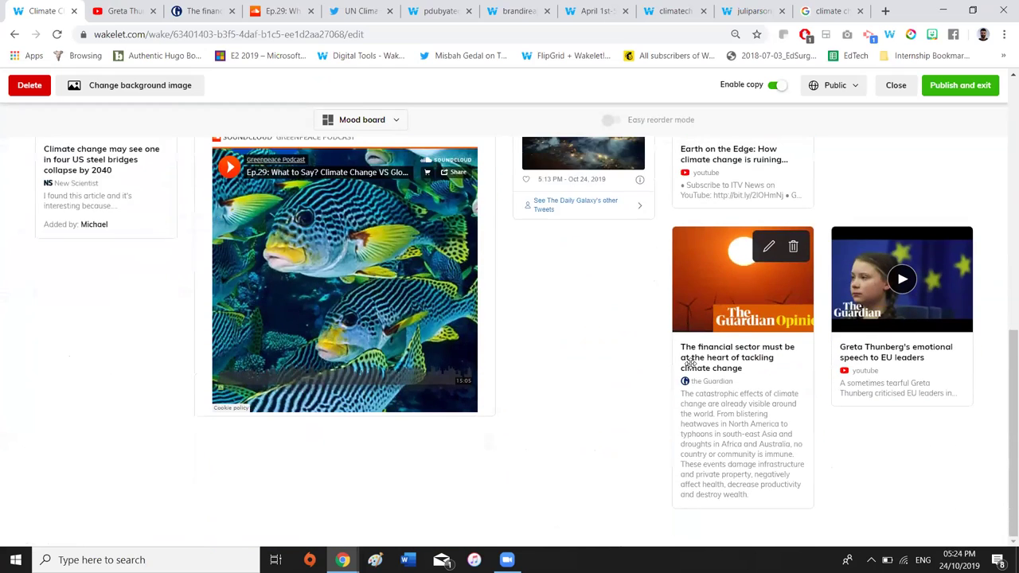
scroll(398, 332, up, 3)
scroll(398, 333, up, 1)
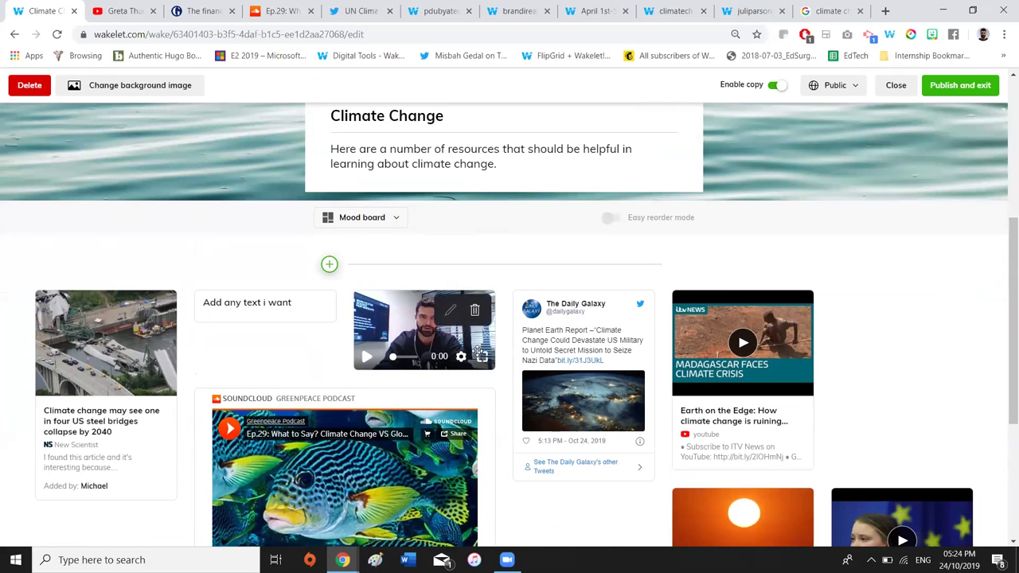
drag(577, 347, 243, 339)
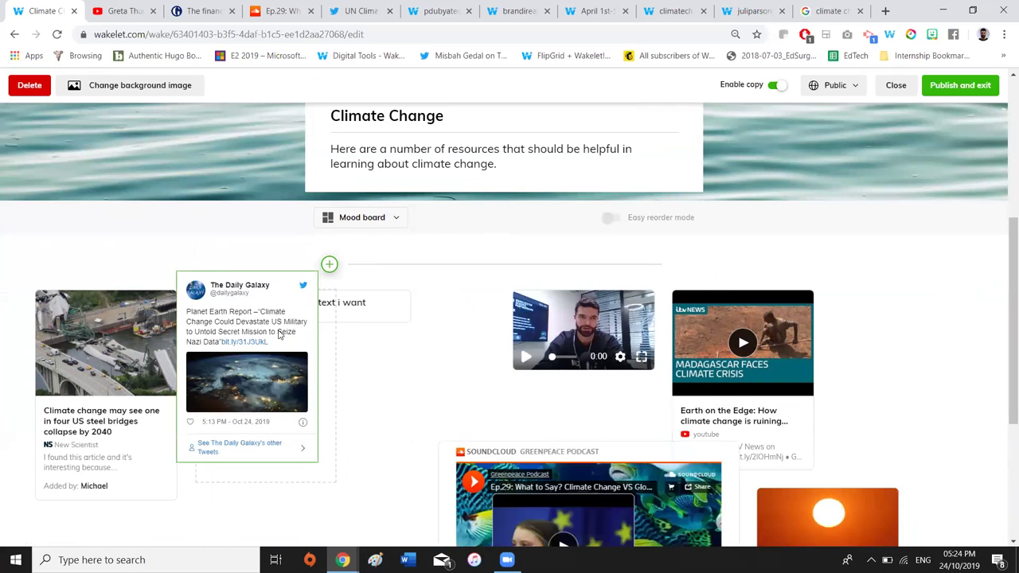
drag(628, 391, 689, 328)
scroll(382, 318, up, 1)
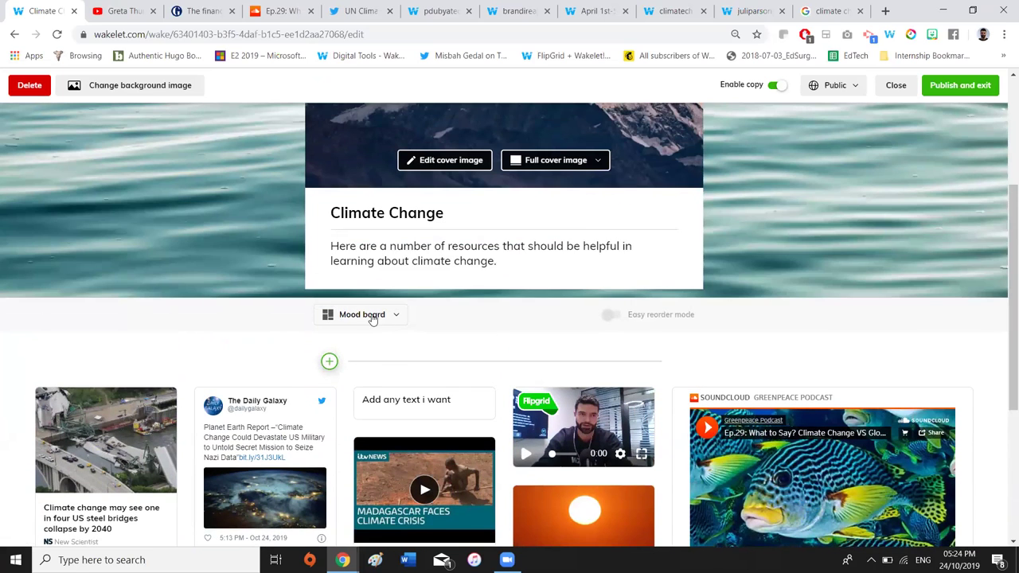
Set the collection to Media View and publish it
click(363, 314)
click(404, 345)
scroll(745, 233, up, 3)
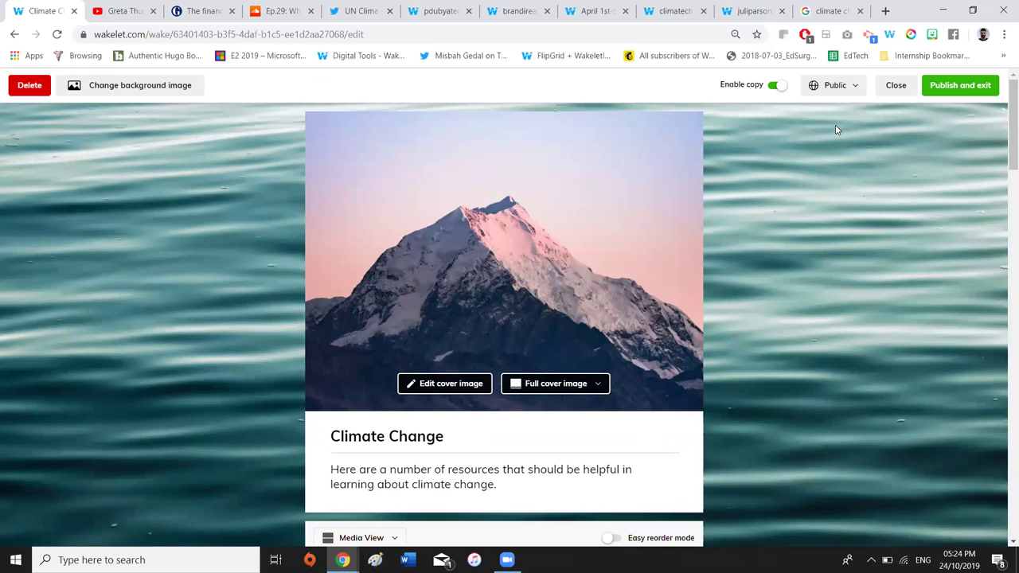
click(960, 87)
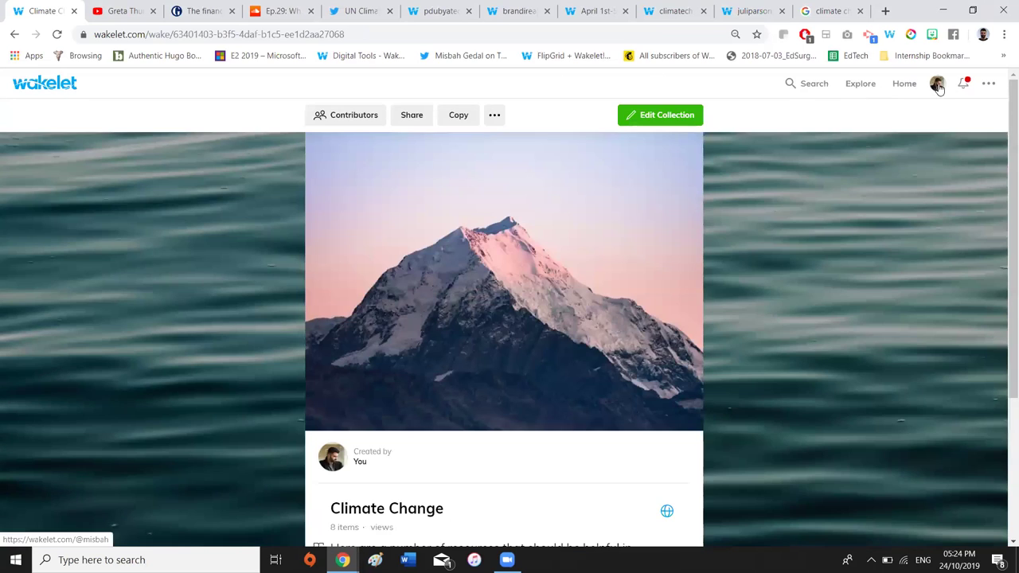
Open your profile page, select its web address, and scroll through its collection sections
click(938, 86)
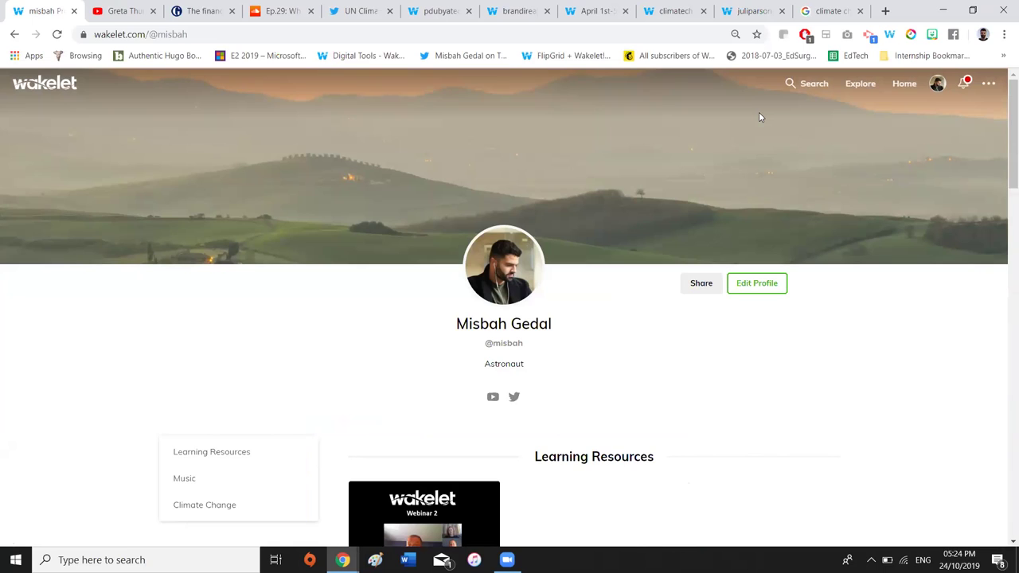
double_click(162, 41)
triple_click(185, 40)
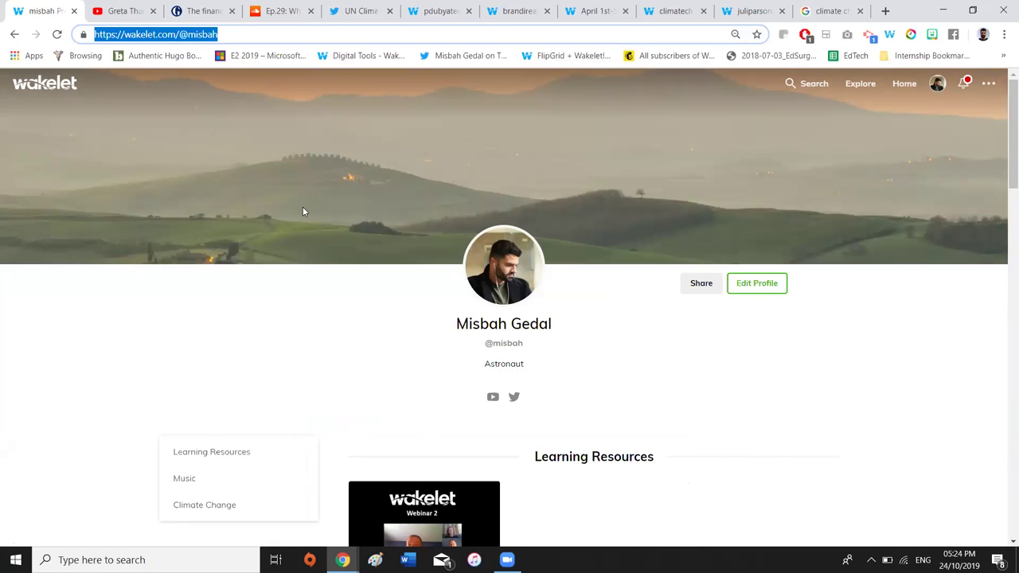
scroll(302, 211, down, 1)
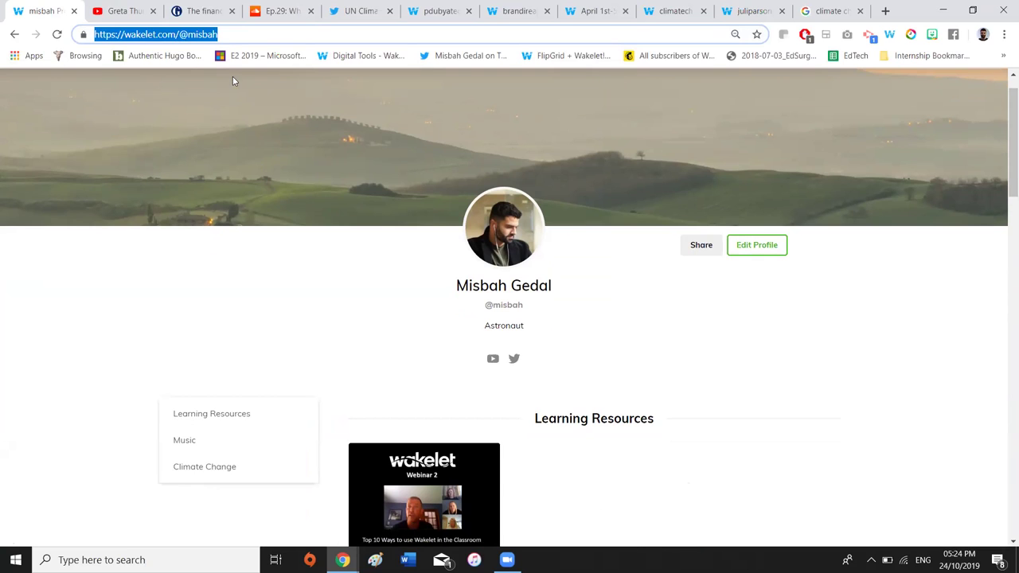
scroll(297, 181, down, 4)
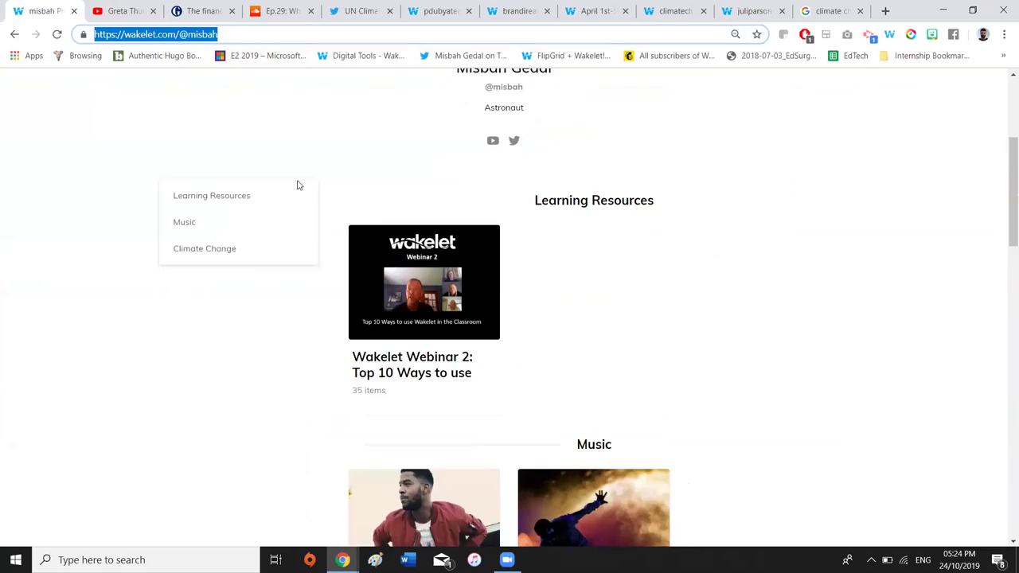
scroll(296, 184, down, 12)
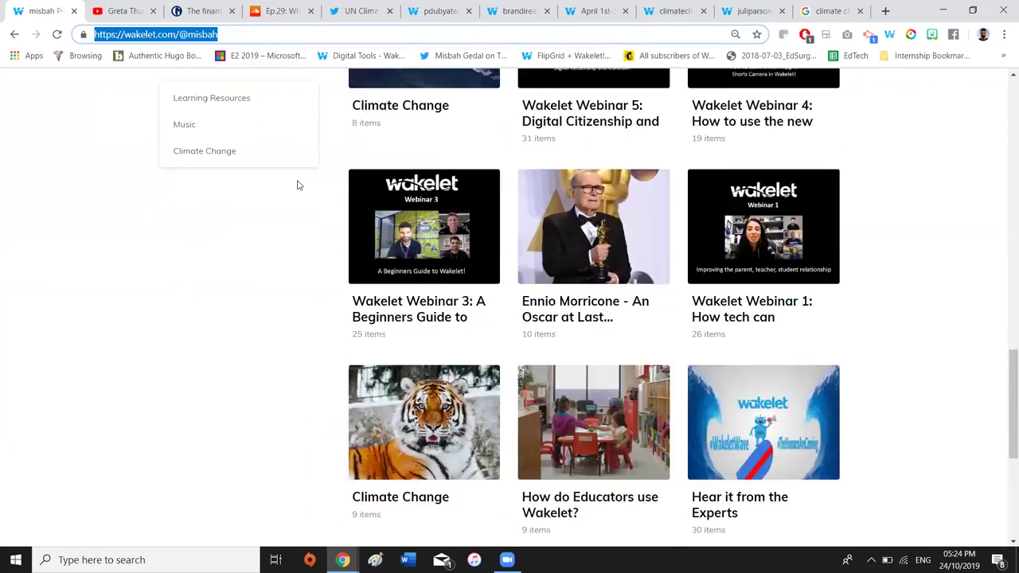
scroll(297, 184, up, 15)
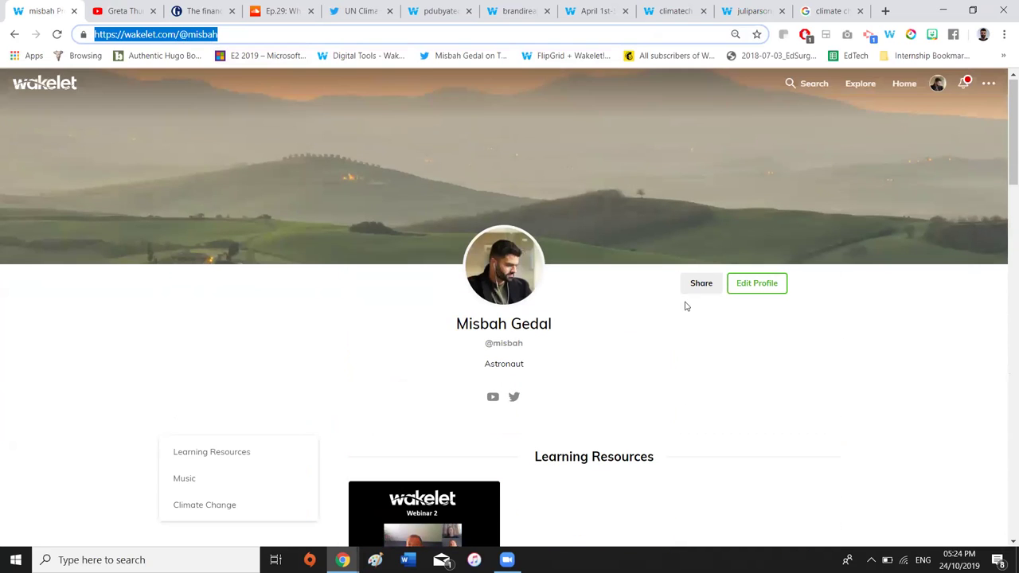
click(762, 291)
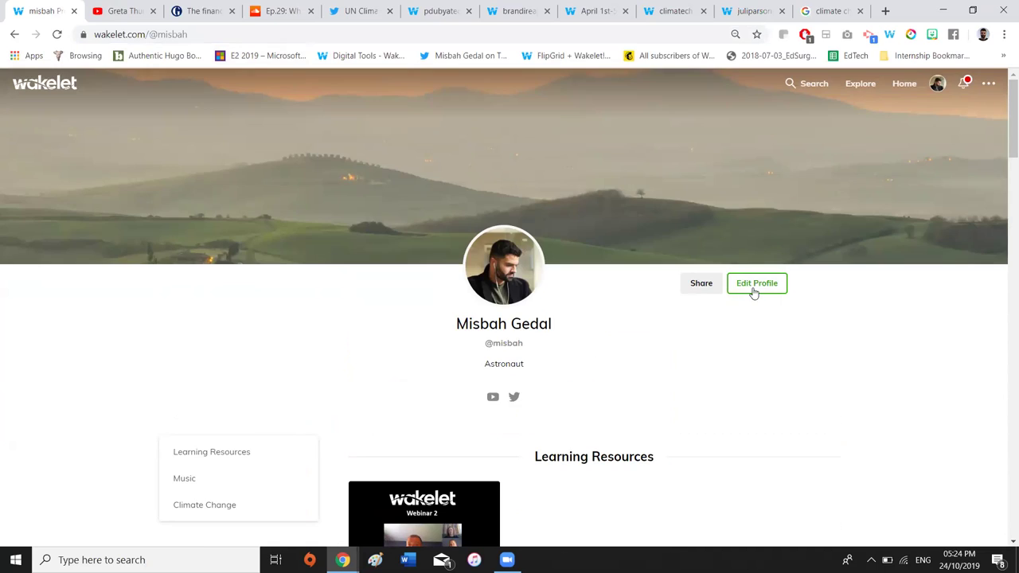
In profile edit mode, move 'How do Educators use Wakelet?' into the Learning Resources section
click(748, 293)
scroll(636, 405, down, 2)
scroll(636, 405, down, 1)
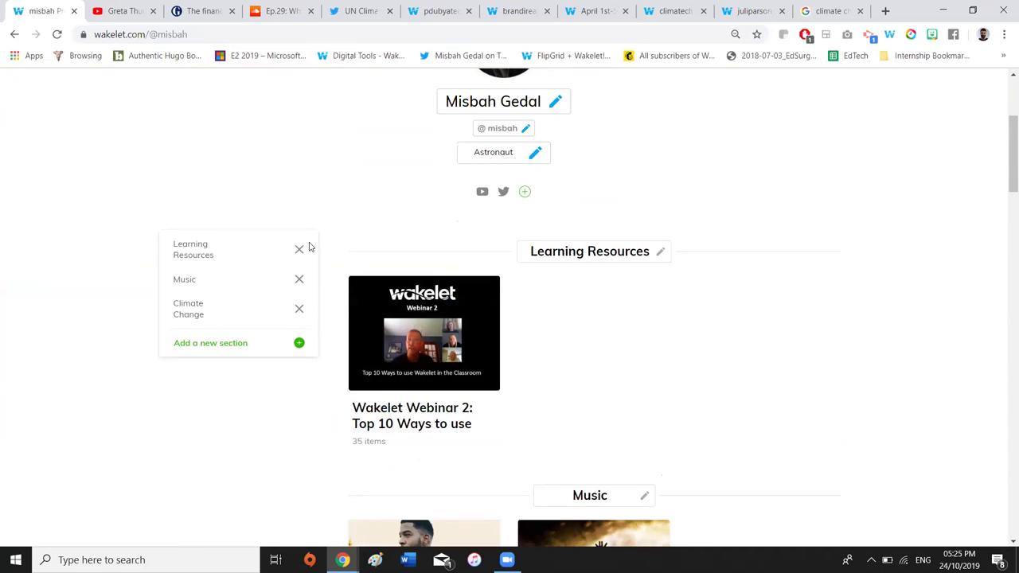
scroll(563, 344, down, 2)
scroll(563, 344, up, 2)
scroll(563, 343, down, 4)
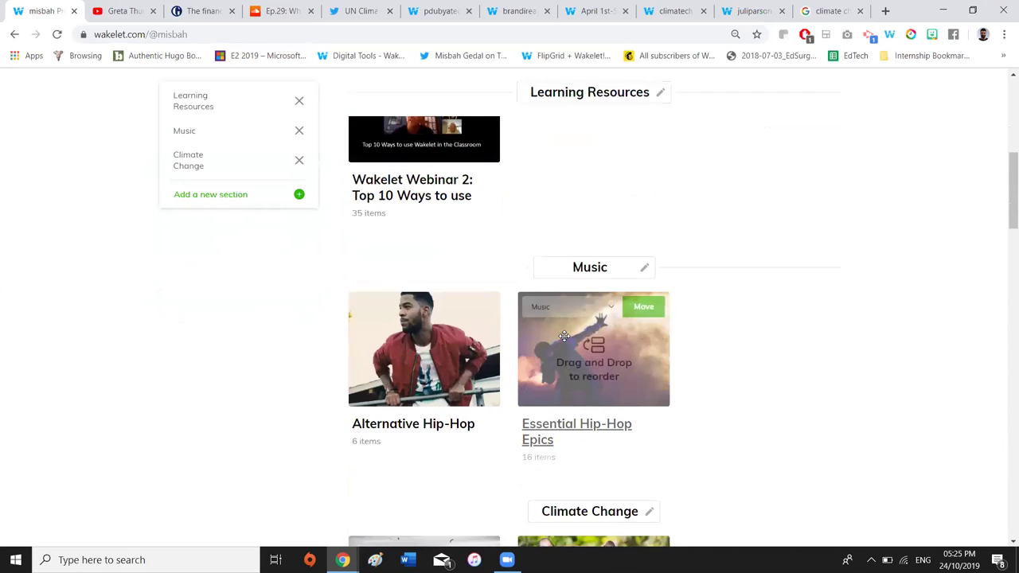
scroll(565, 340, up, 2)
scroll(565, 340, down, 7)
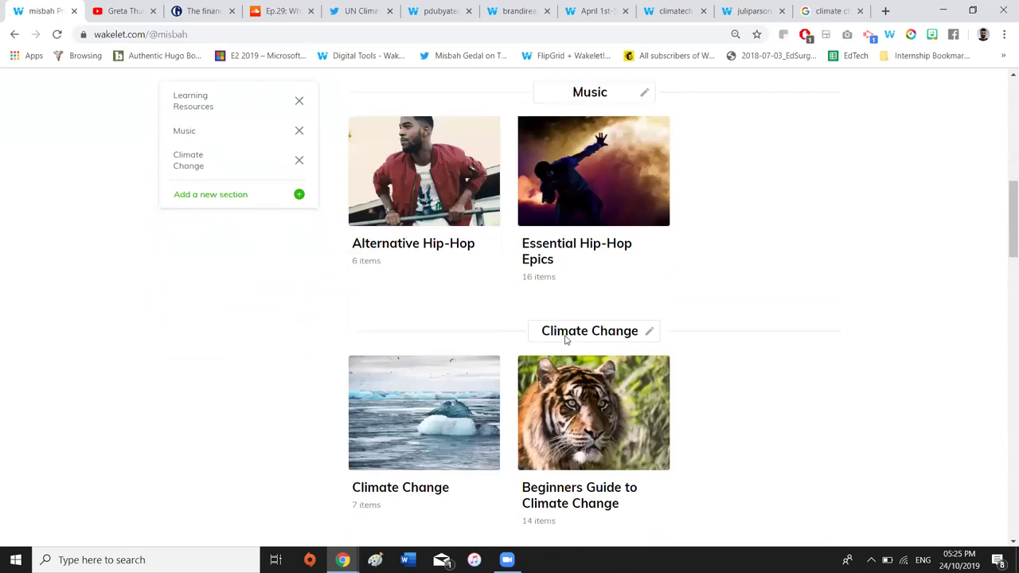
scroll(566, 340, down, 4)
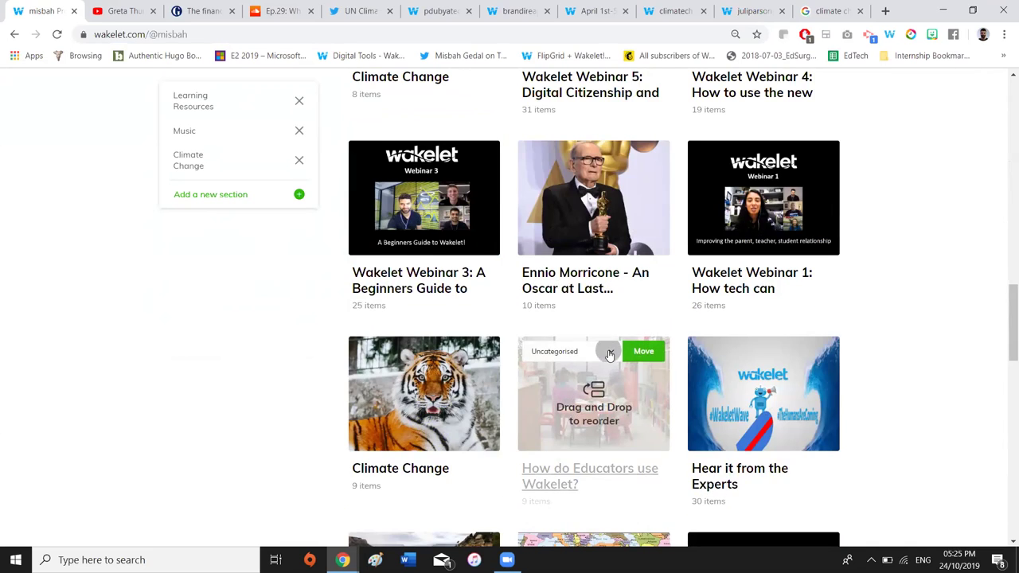
click(609, 353)
click(601, 408)
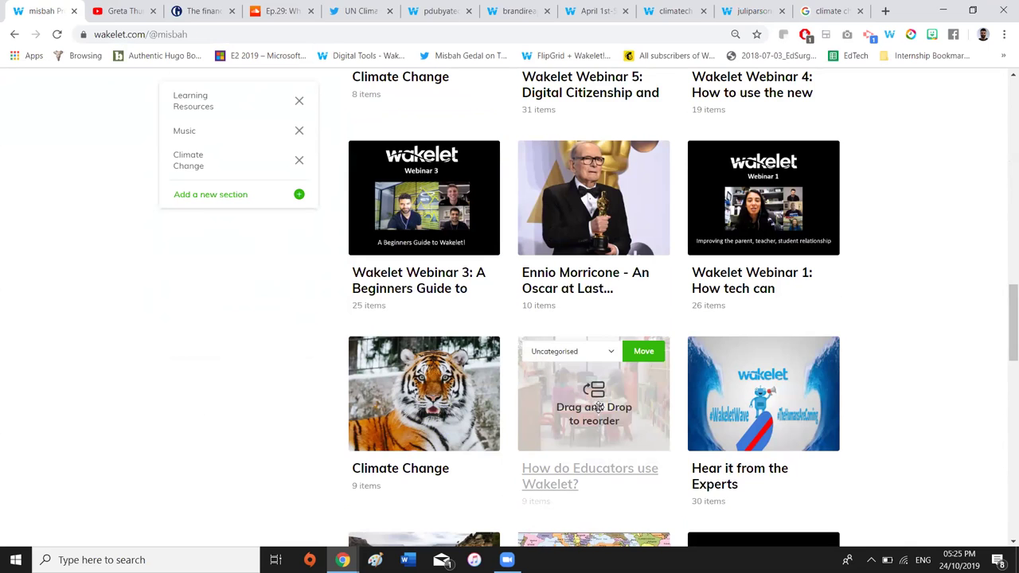
scroll(467, 332, up, 3)
scroll(466, 332, up, 10)
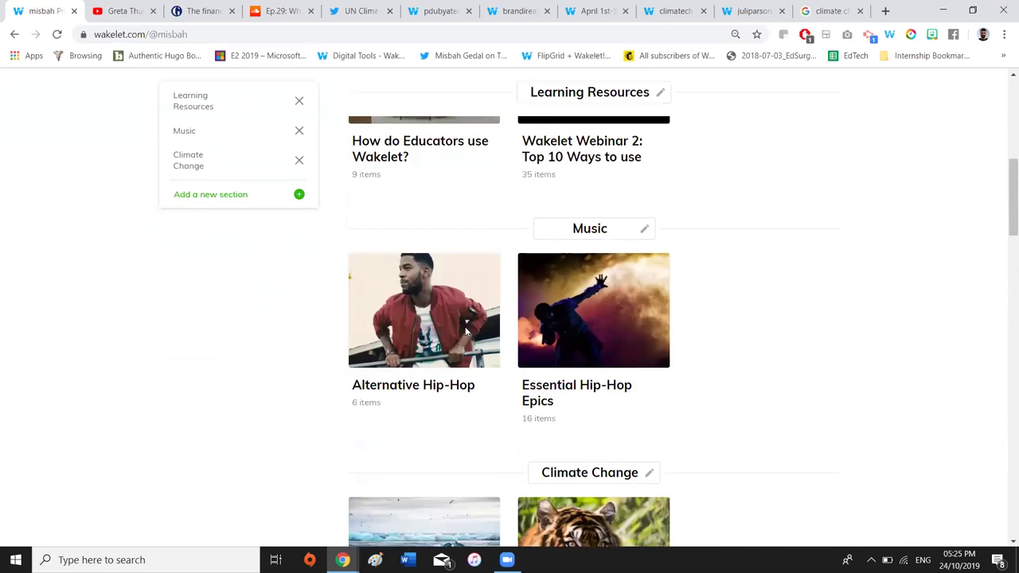
scroll(483, 353, down, 1)
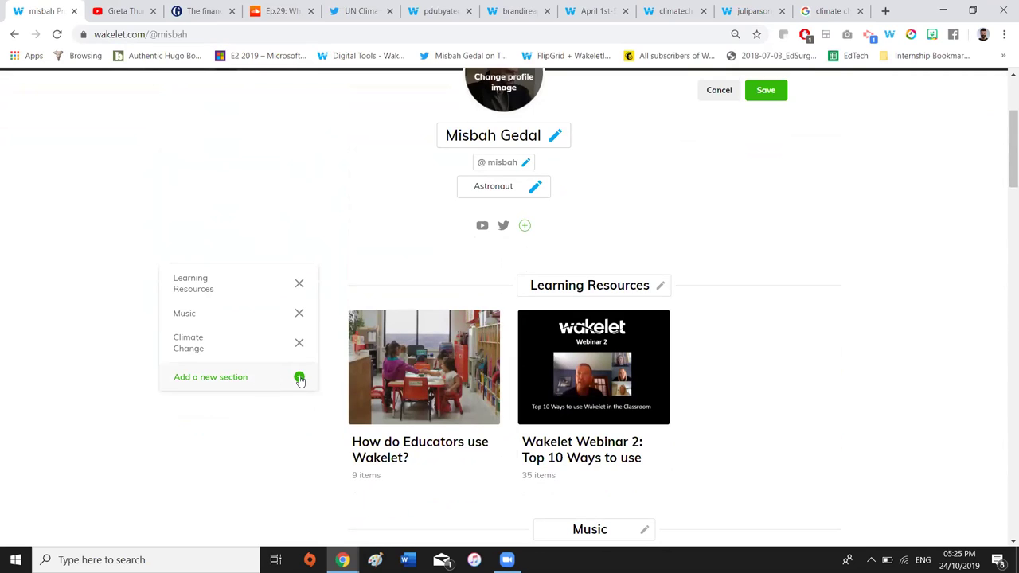
Create a 'Fun stuff' section and move the Webinar collection into it
click(300, 377)
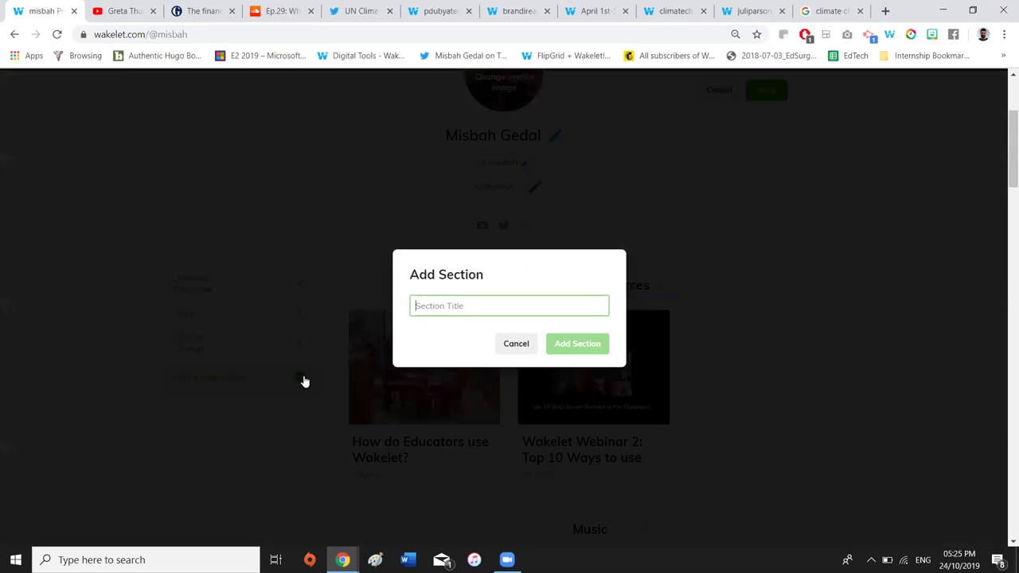
click(459, 305)
text(Fu stuff)
click(421, 305)
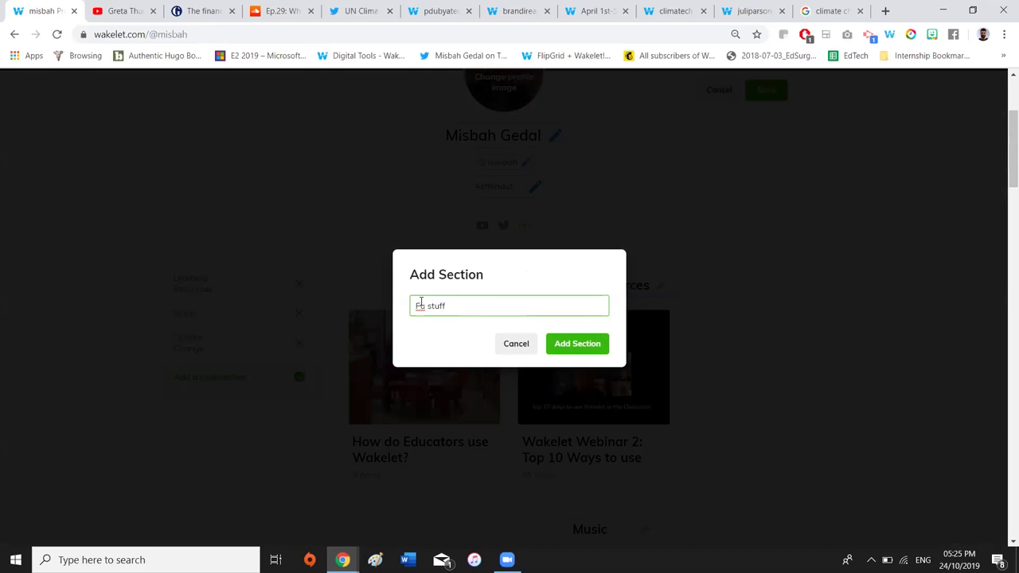
text(n)
click(573, 342)
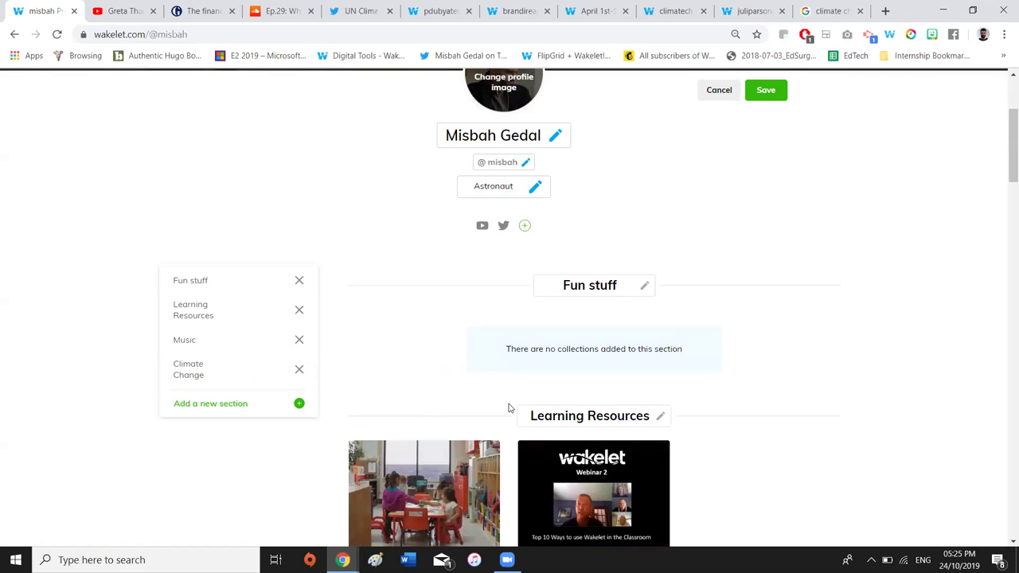
scroll(557, 402, down, 1)
click(609, 393)
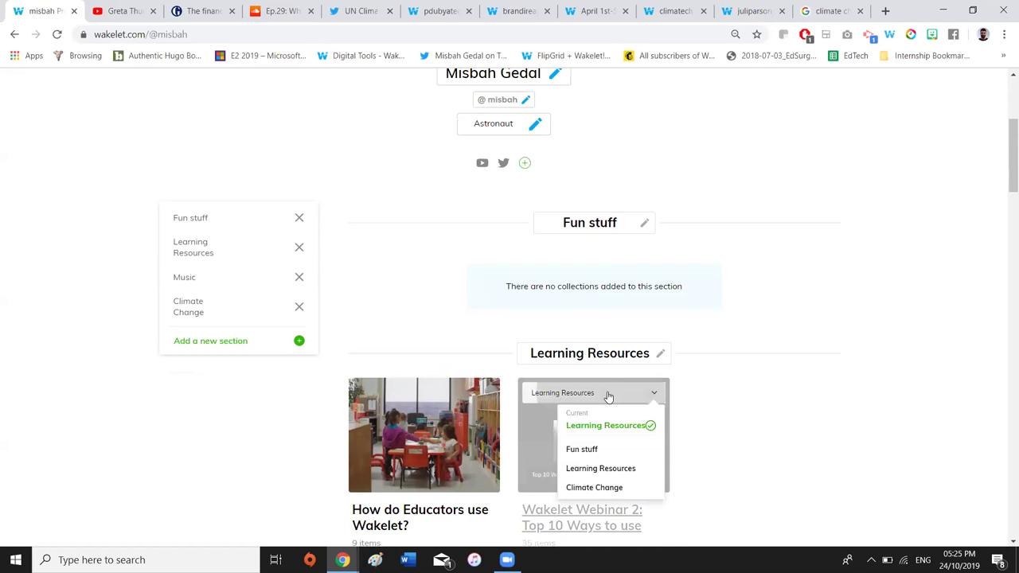
click(595, 448)
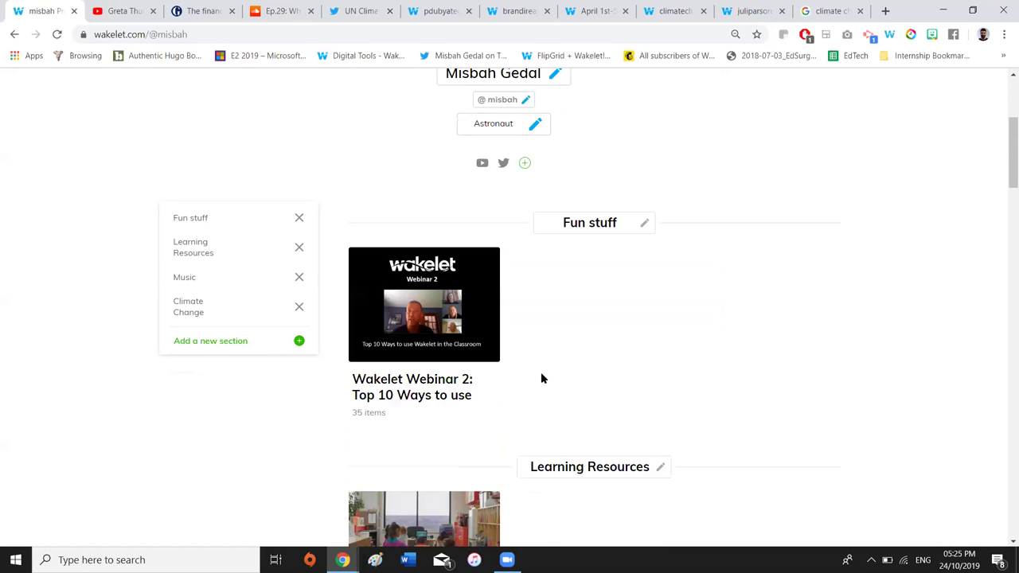
Delete the Fun stuff and Learning Resources sections and save the profile
click(300, 218)
click(587, 338)
click(298, 221)
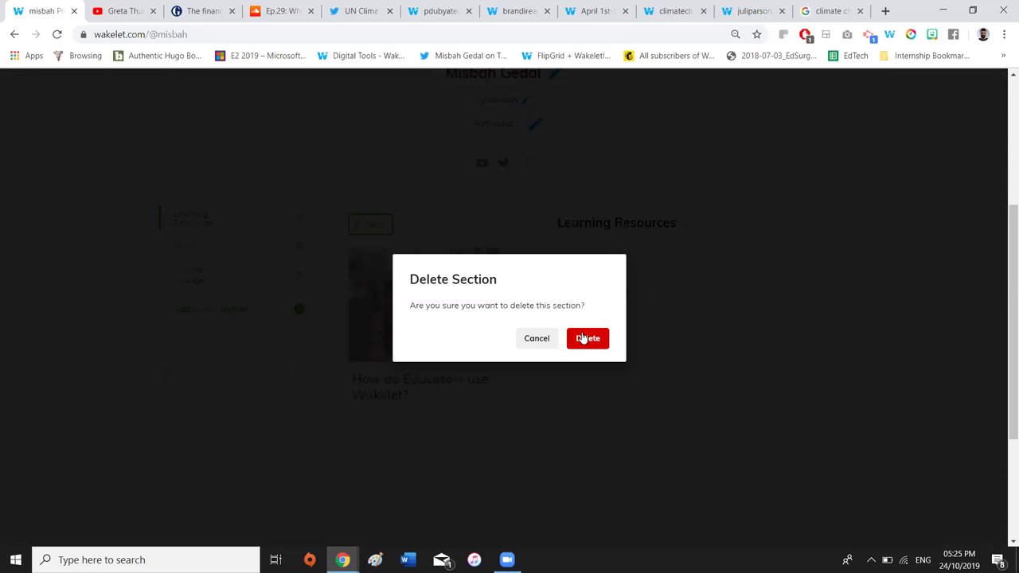
click(585, 338)
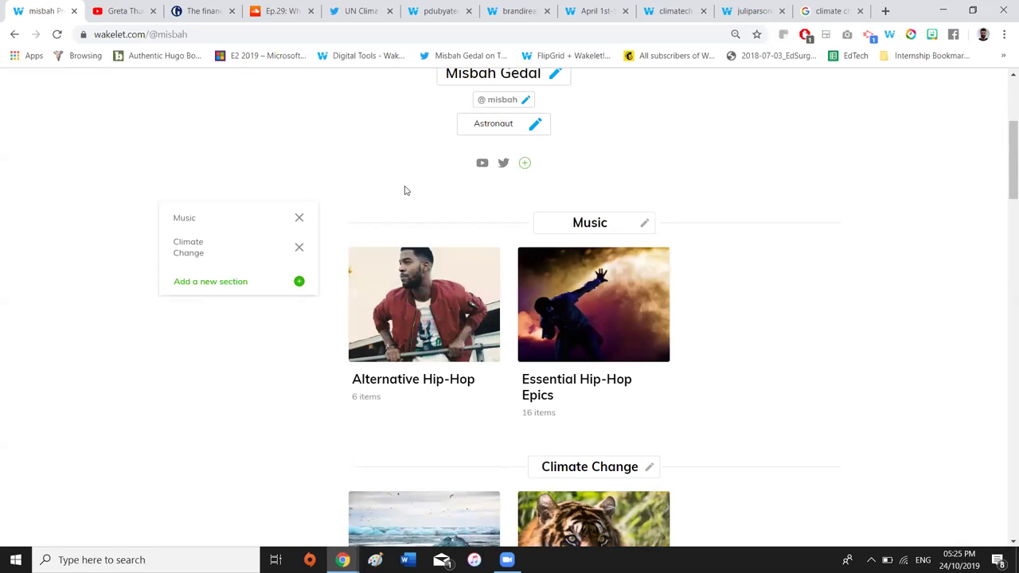
scroll(483, 207, up, 3)
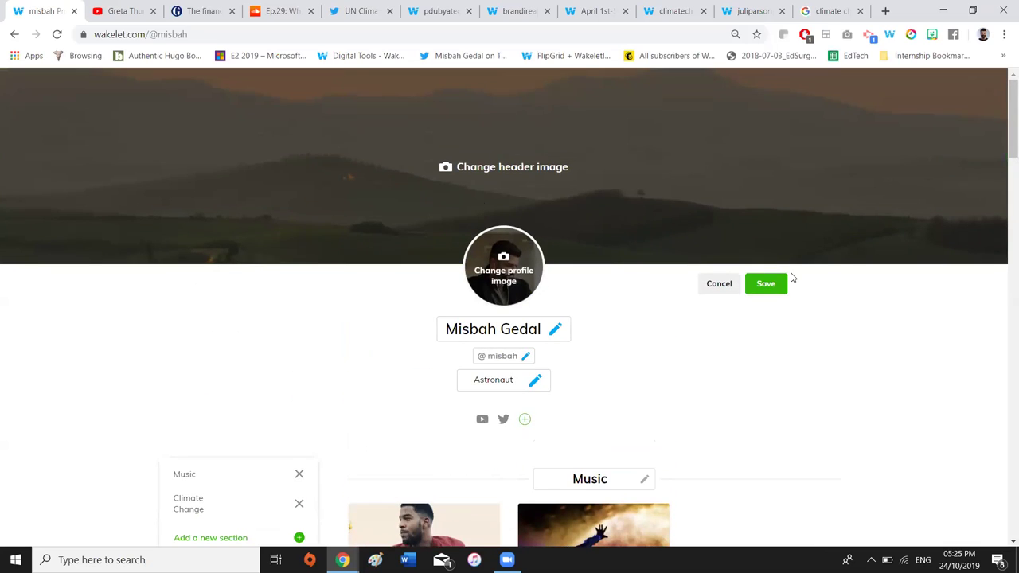
click(769, 284)
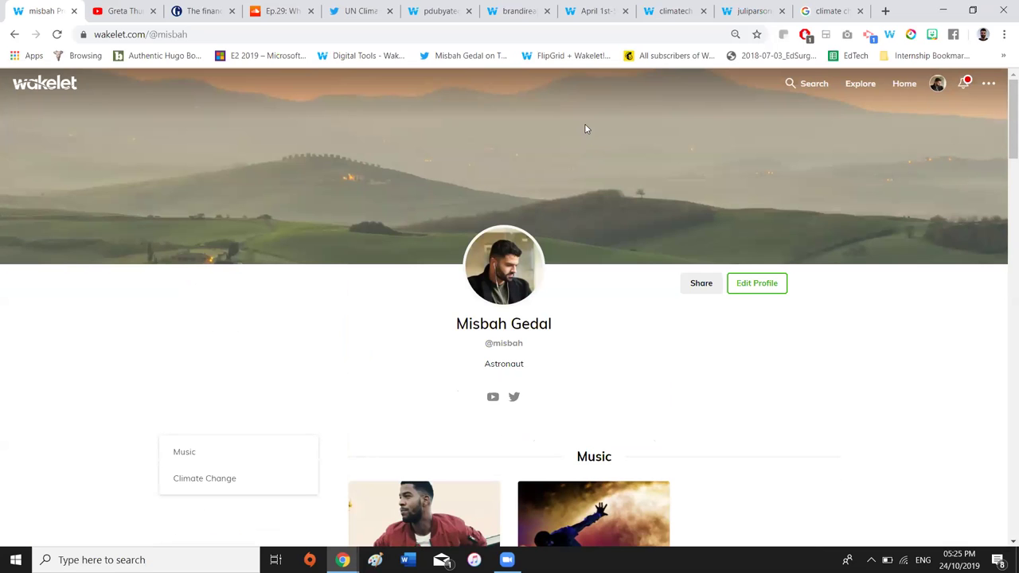
click(443, 11)
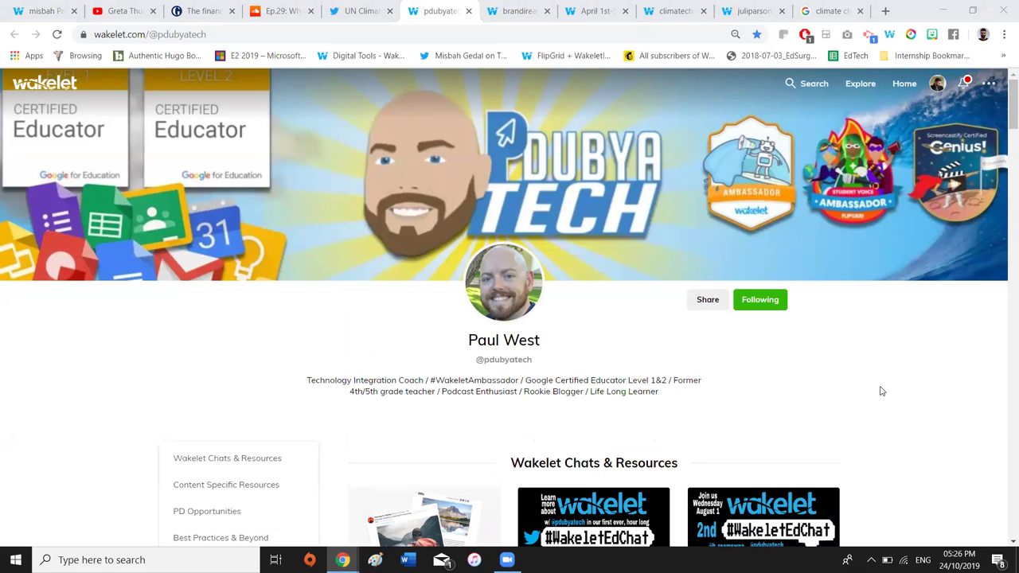
Scroll the pdubyatech profile down to its Content Specific Resources collections: Social Studies, Science, Math
scroll(882, 391, down, 2)
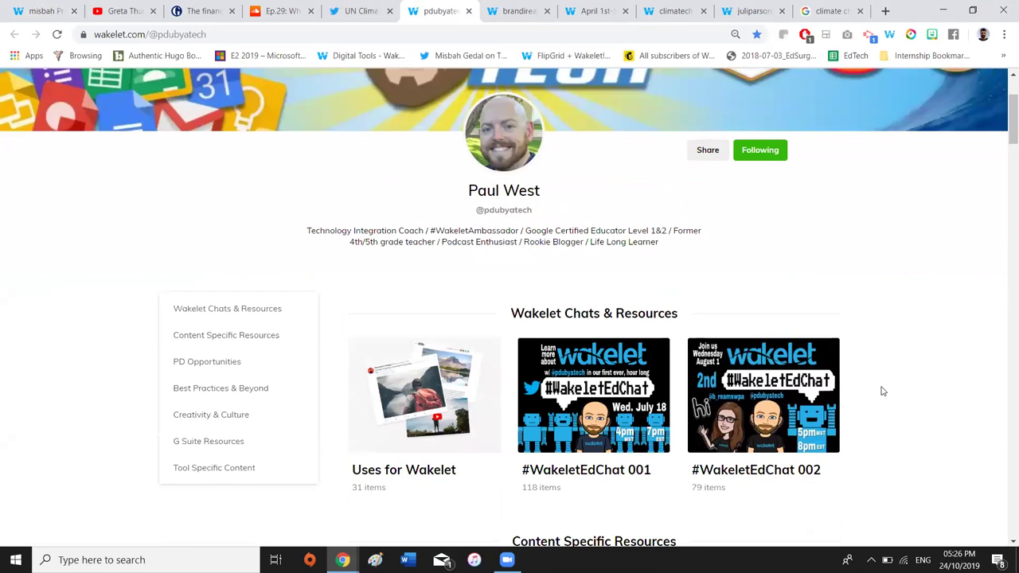
scroll(882, 391, down, 1)
scroll(882, 391, down, 1)
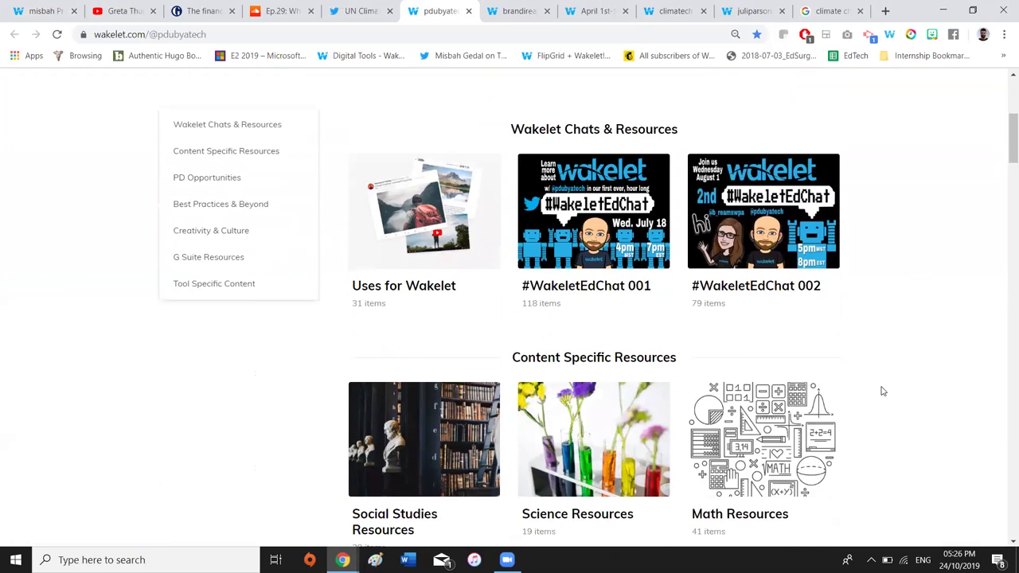
scroll(882, 391, down, 1)
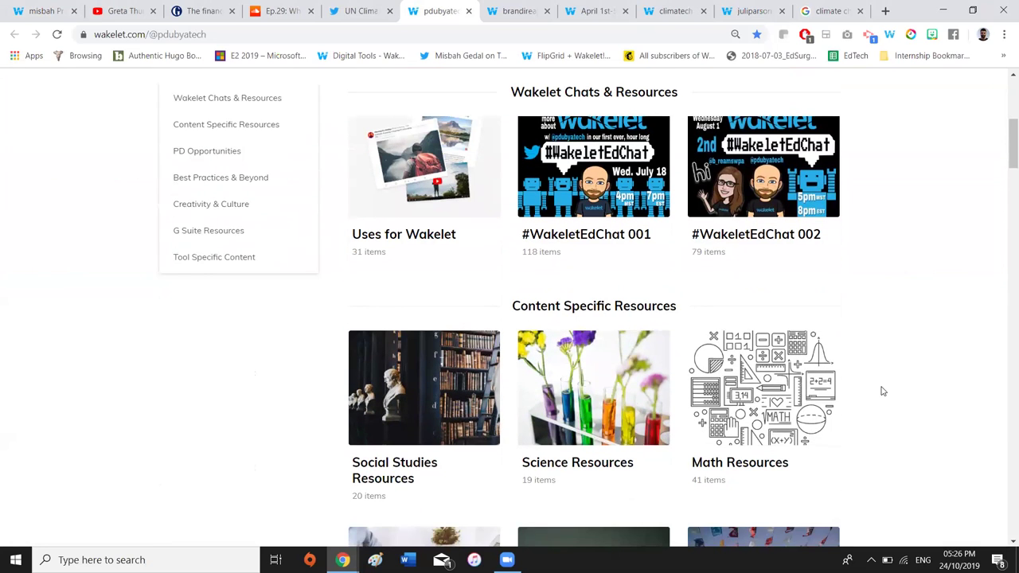
scroll(882, 391, up, 1)
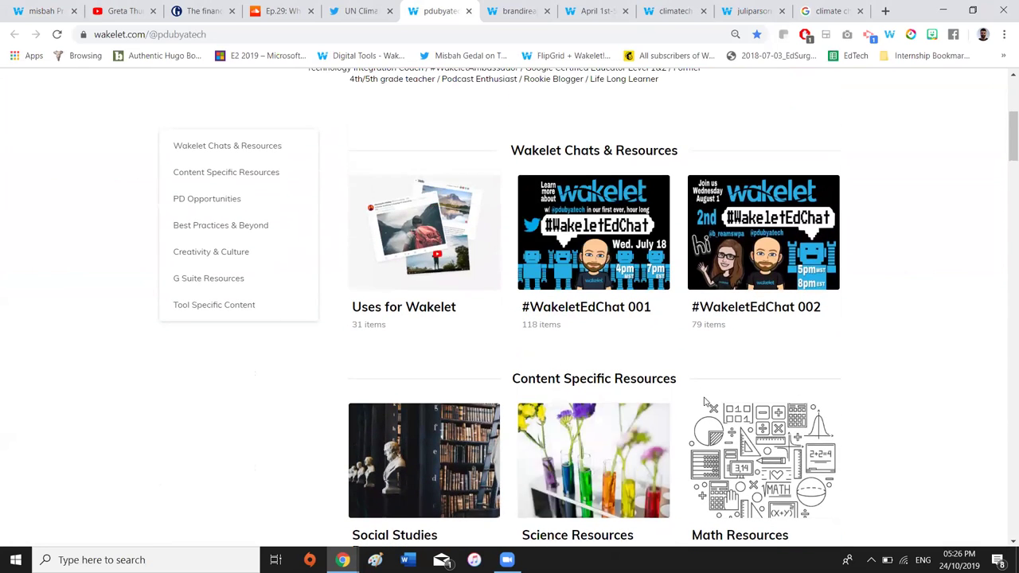
scroll(764, 406, down, 2)
scroll(898, 353, down, 1)
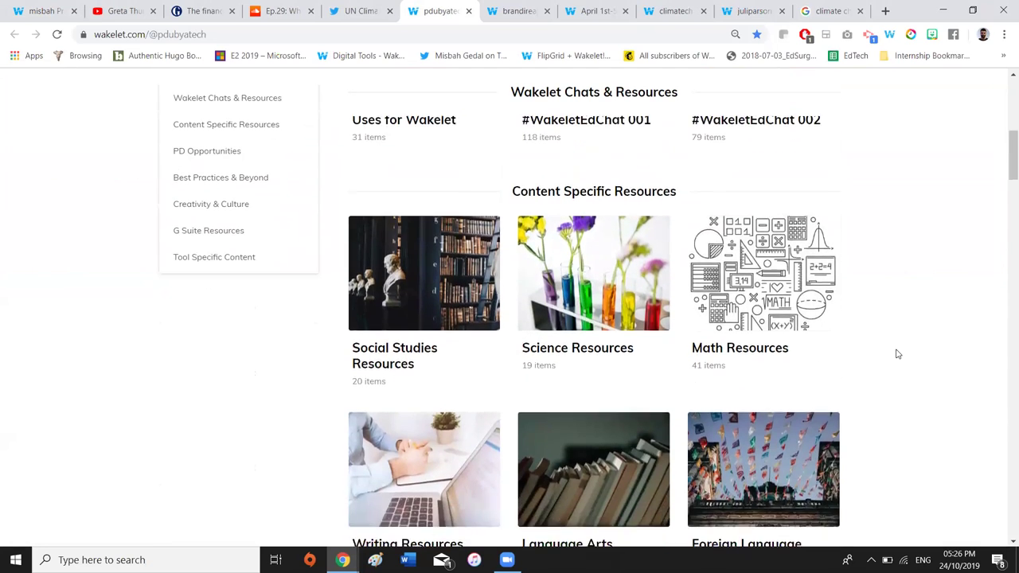
scroll(897, 354, up, 2)
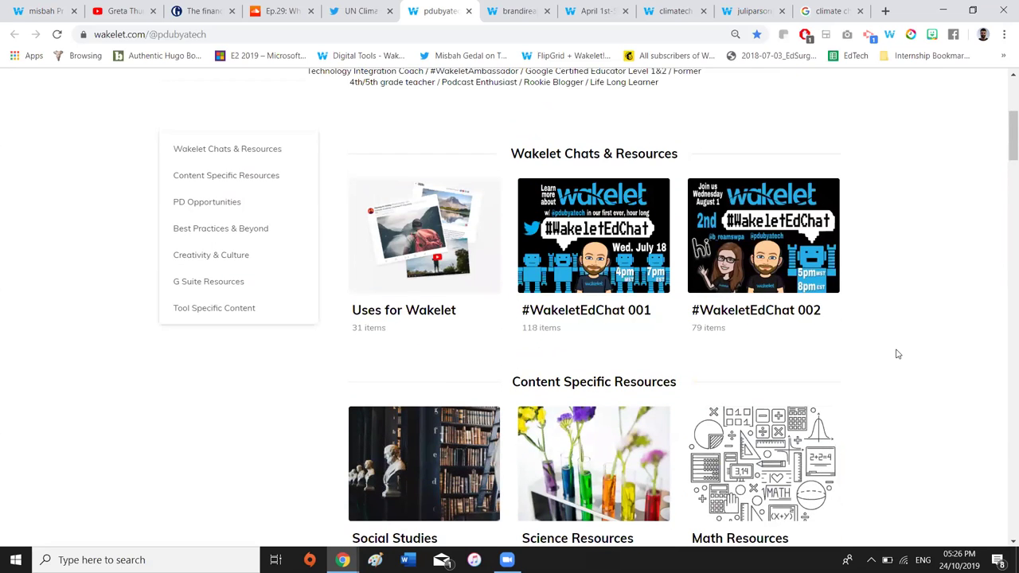
scroll(898, 353, down, 2)
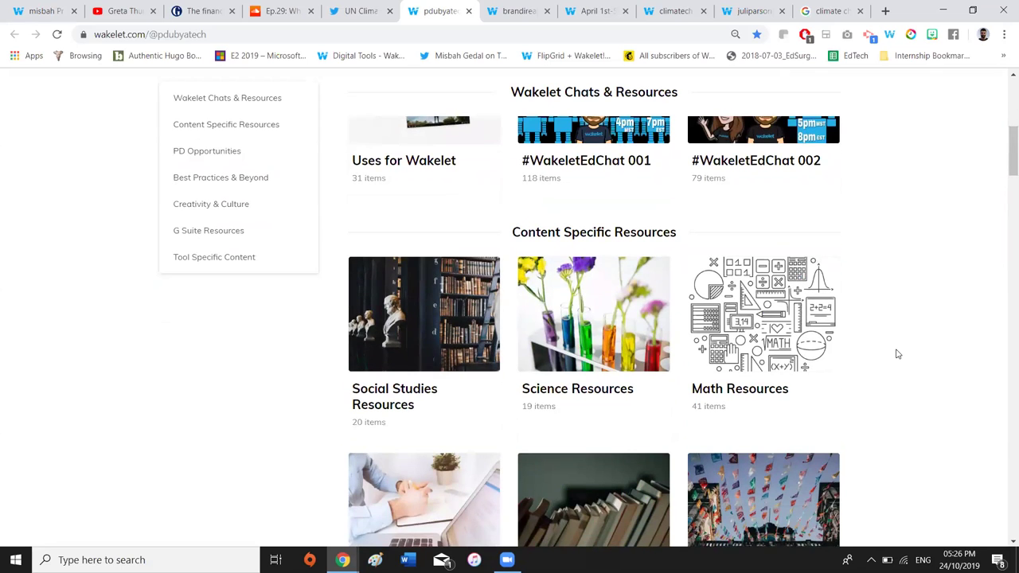
scroll(897, 353, down, 2)
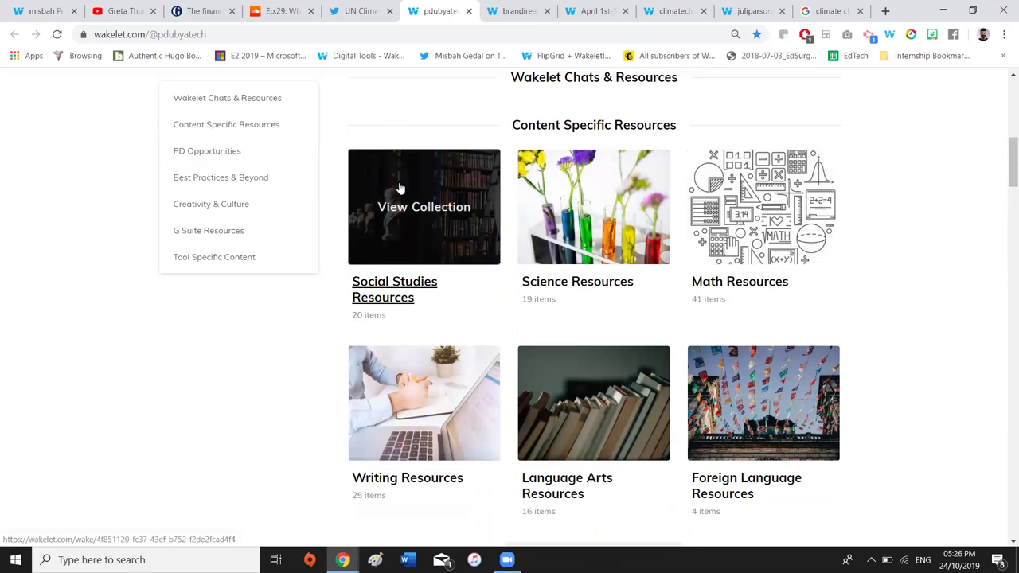
click(420, 208)
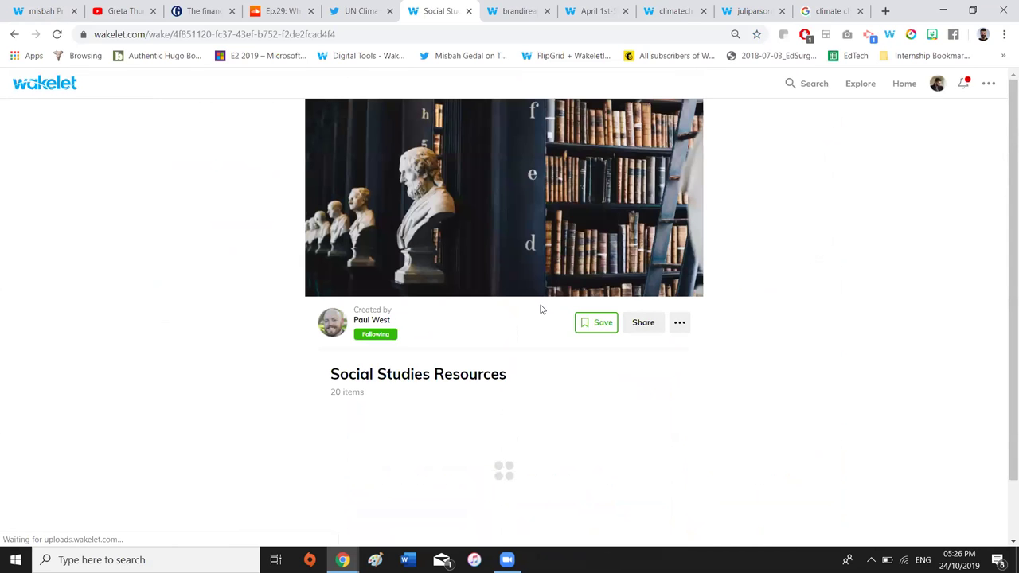
scroll(540, 310, down, 2)
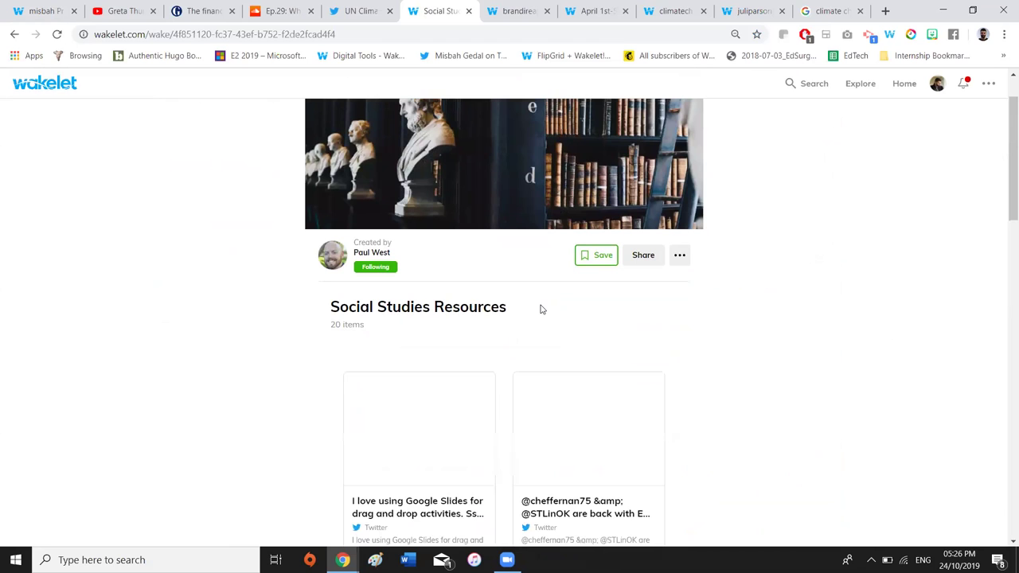
scroll(540, 309, down, 8)
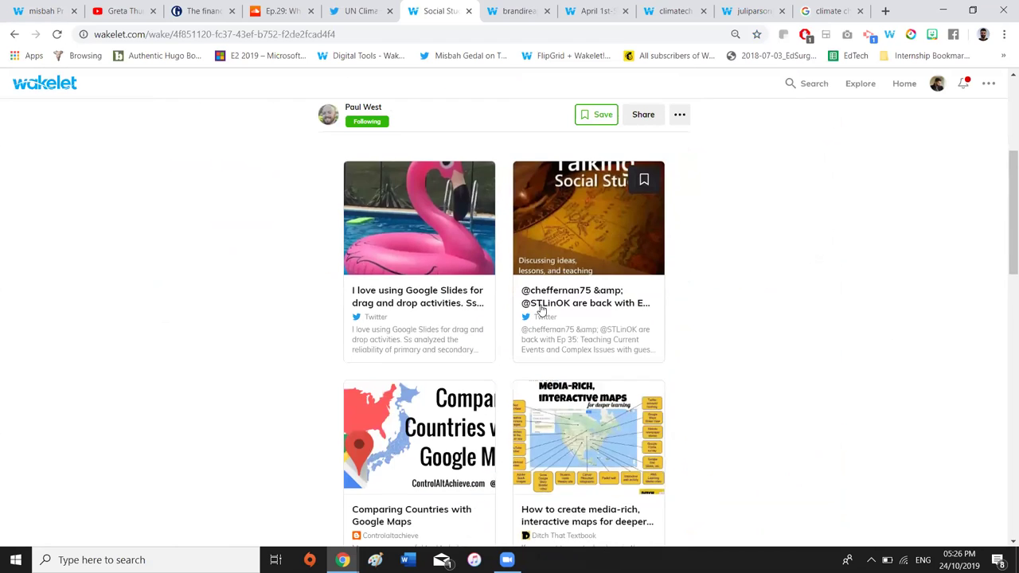
scroll(541, 310, up, 9)
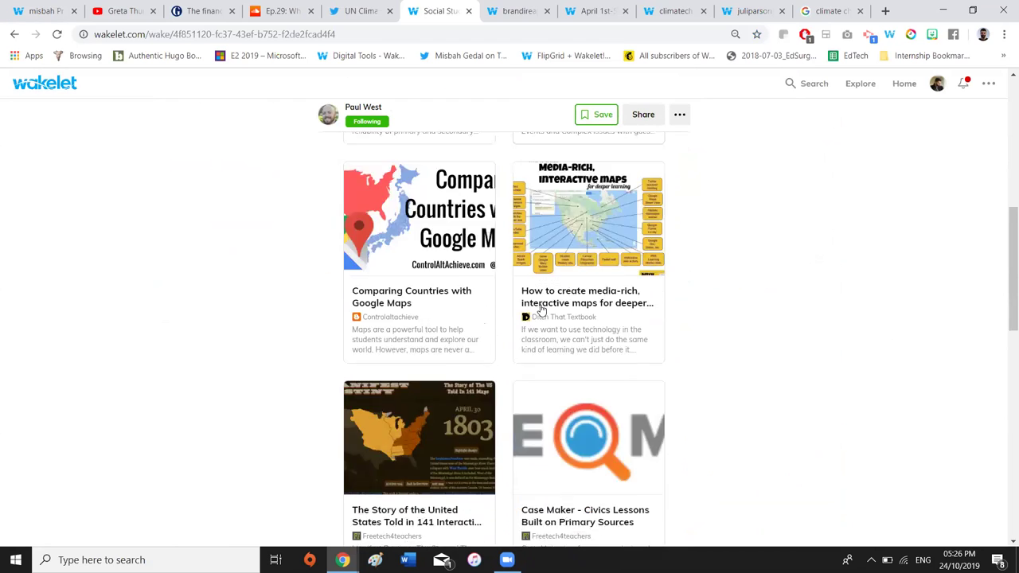
click(15, 36)
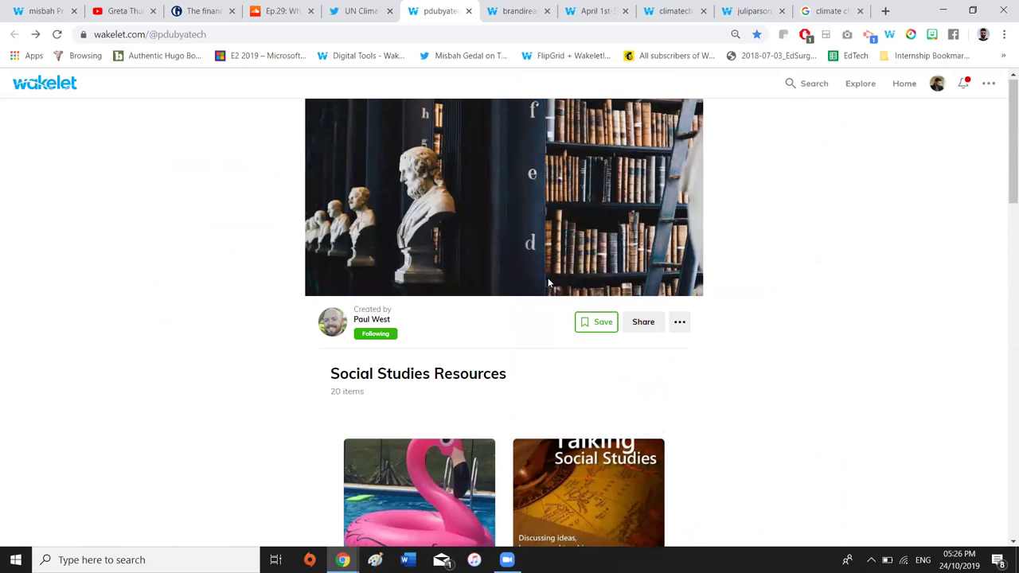
scroll(679, 359, up, 3)
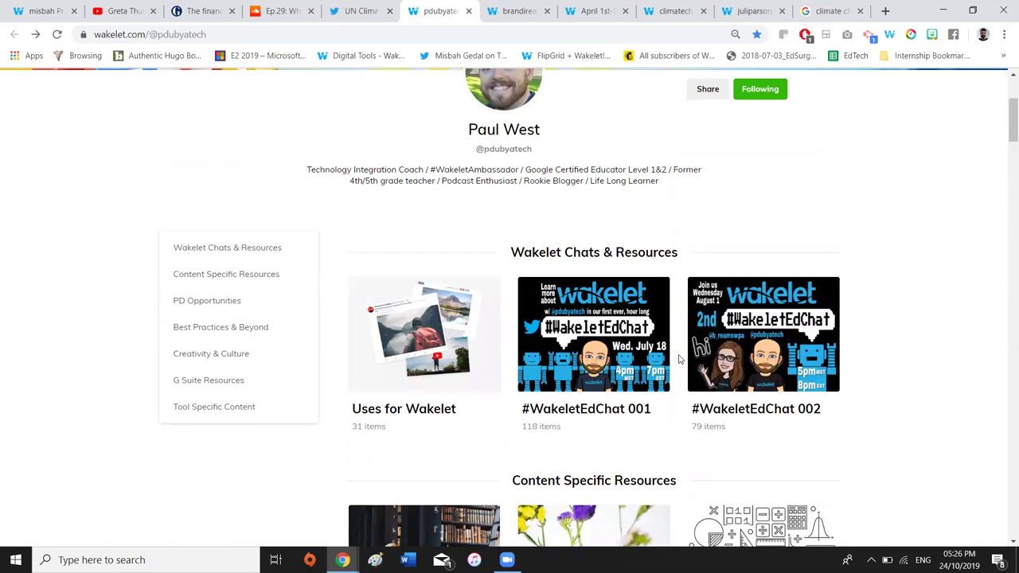
scroll(916, 362, up, 3)
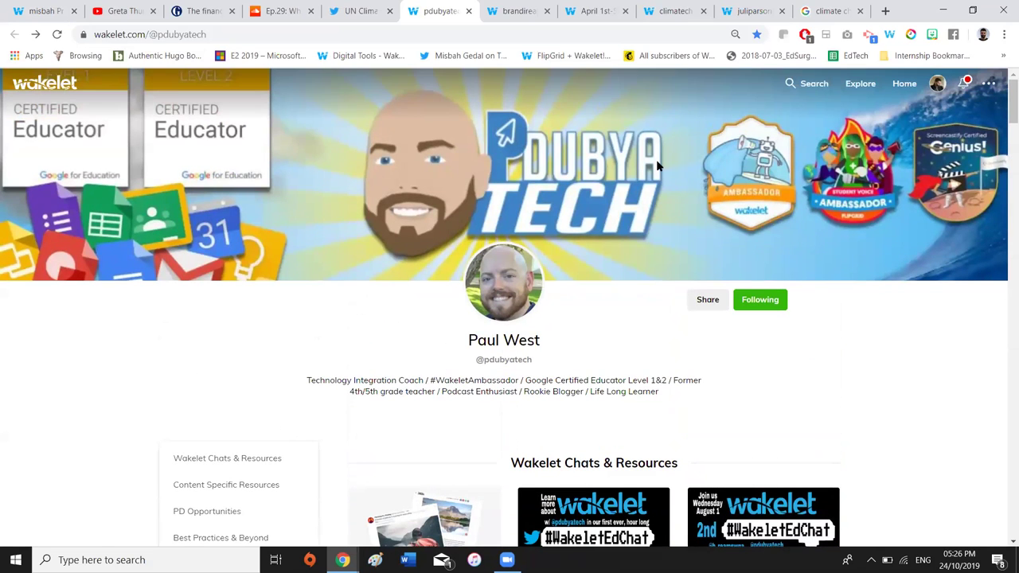
Switch to the brandireams kindergarten teacher's profile and scroll to its Weekly Newsletters section
click(506, 5)
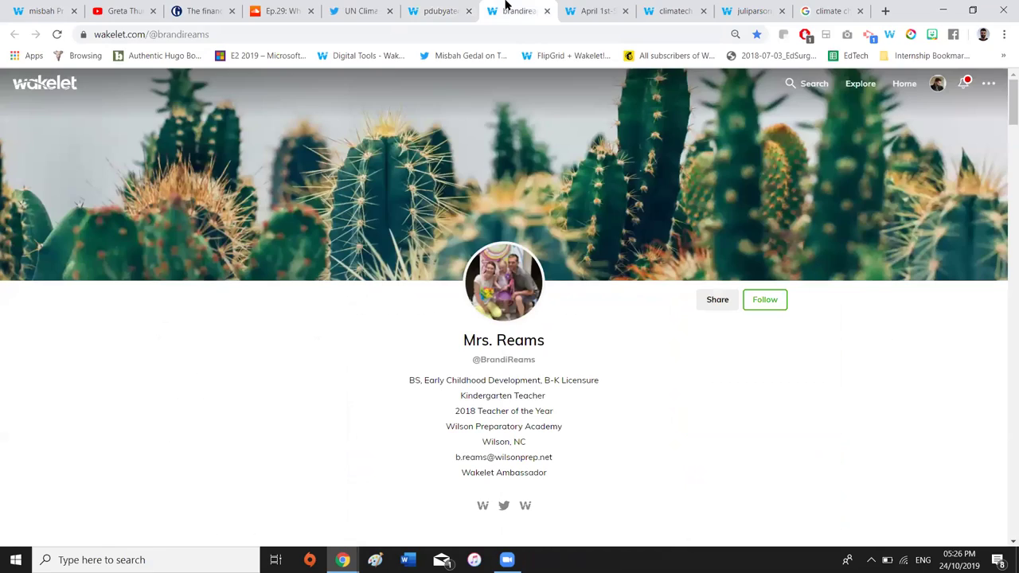
scroll(506, 308, down, 2)
scroll(506, 308, down, 1)
scroll(505, 303, up, 1)
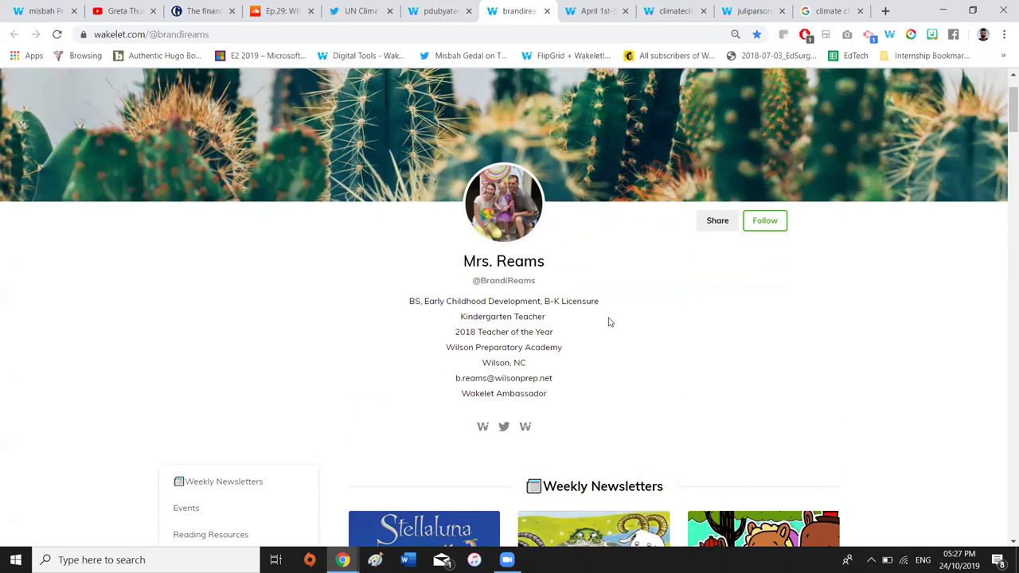
scroll(607, 320, down, 3)
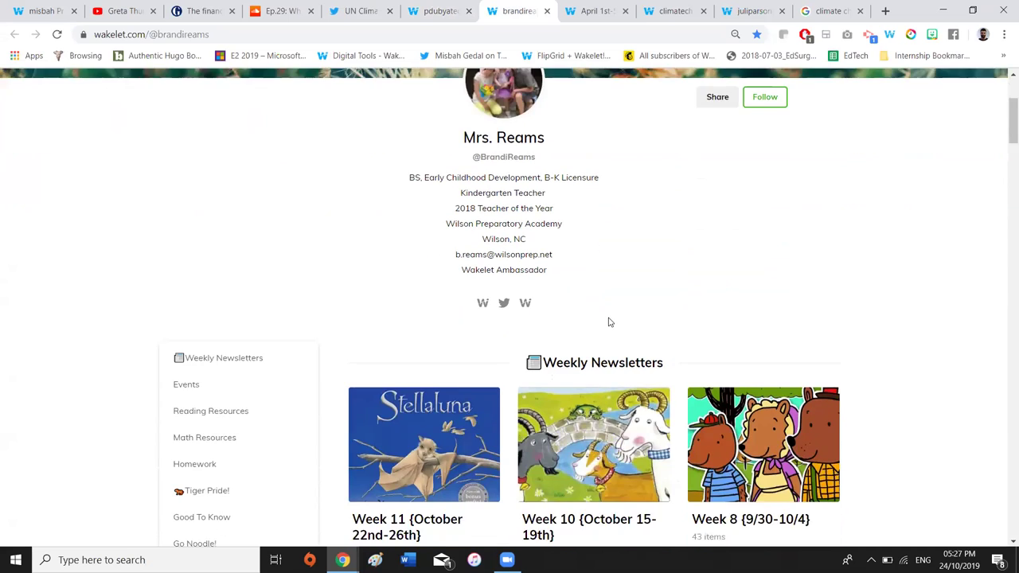
scroll(579, 202, up, 2)
scroll(578, 203, up, 1)
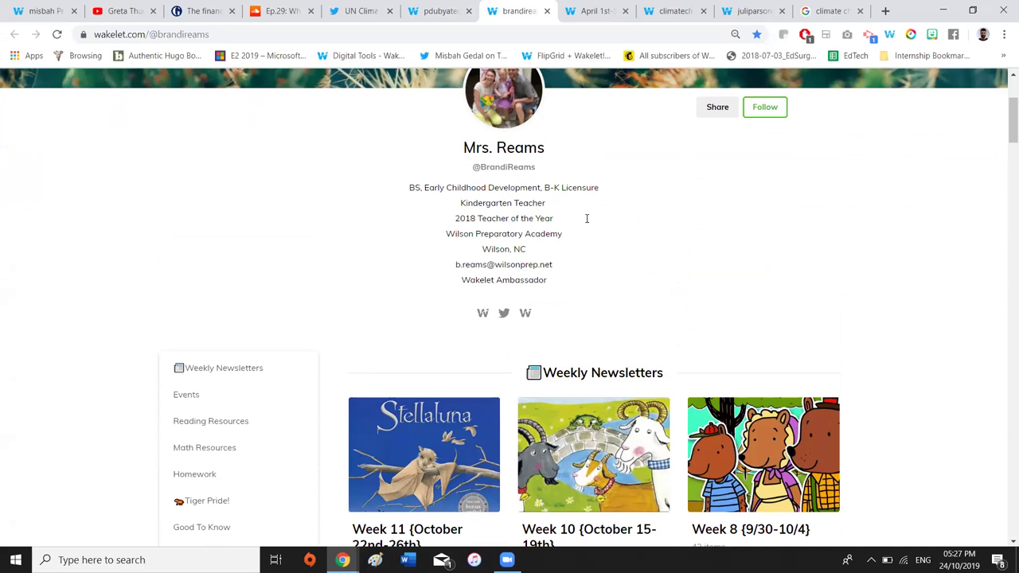
scroll(587, 218, up, 1)
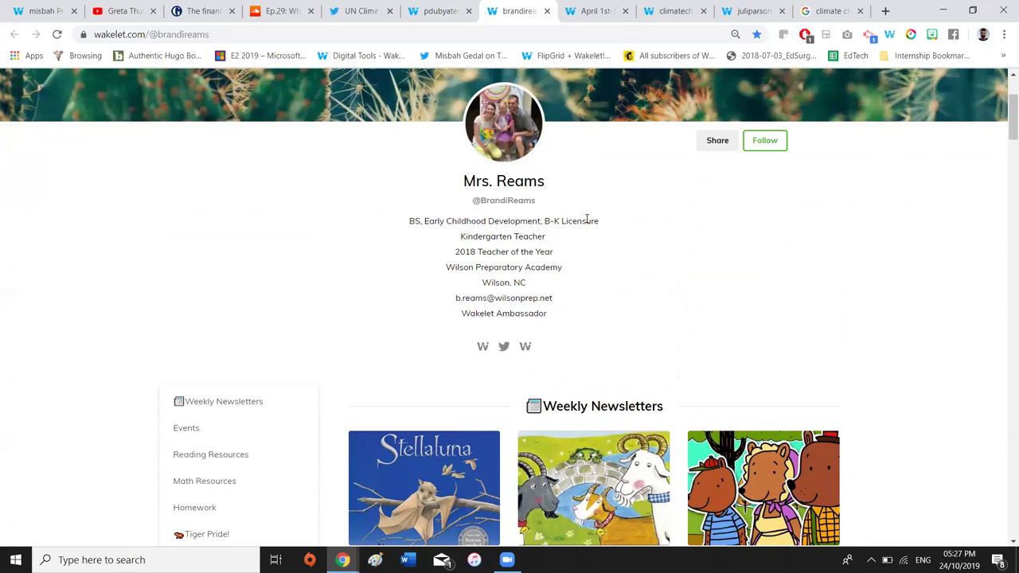
scroll(587, 218, down, 3)
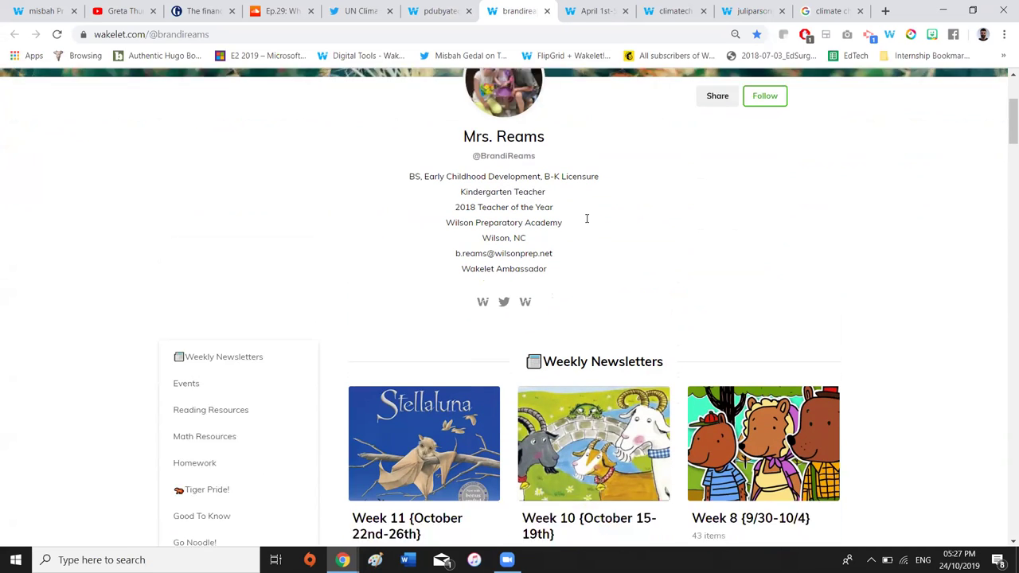
Scroll down through the items in the Week 11 {October 22nd-26th} newsletter collection
scroll(612, 196, down, 3)
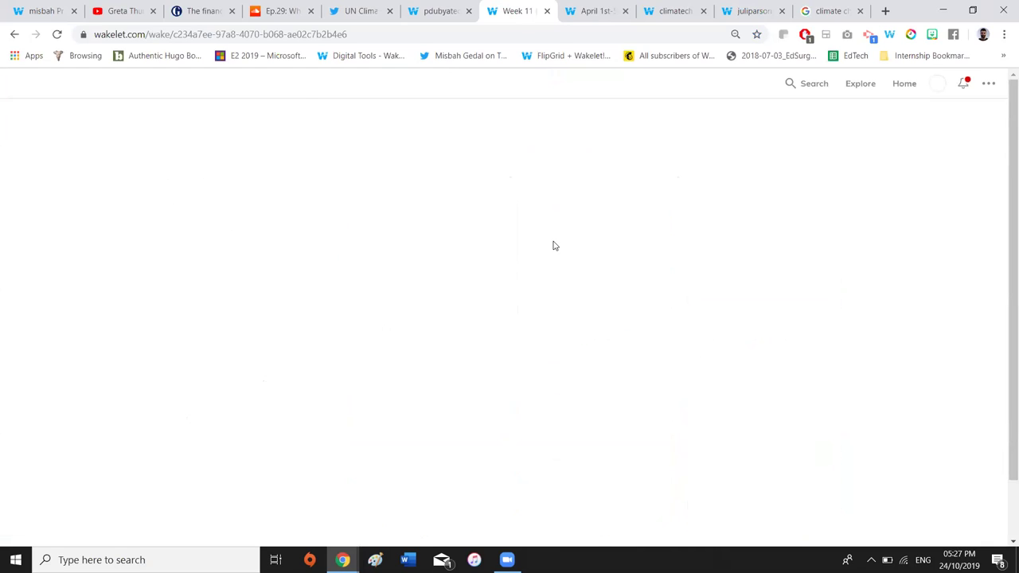
scroll(553, 241, down, 1)
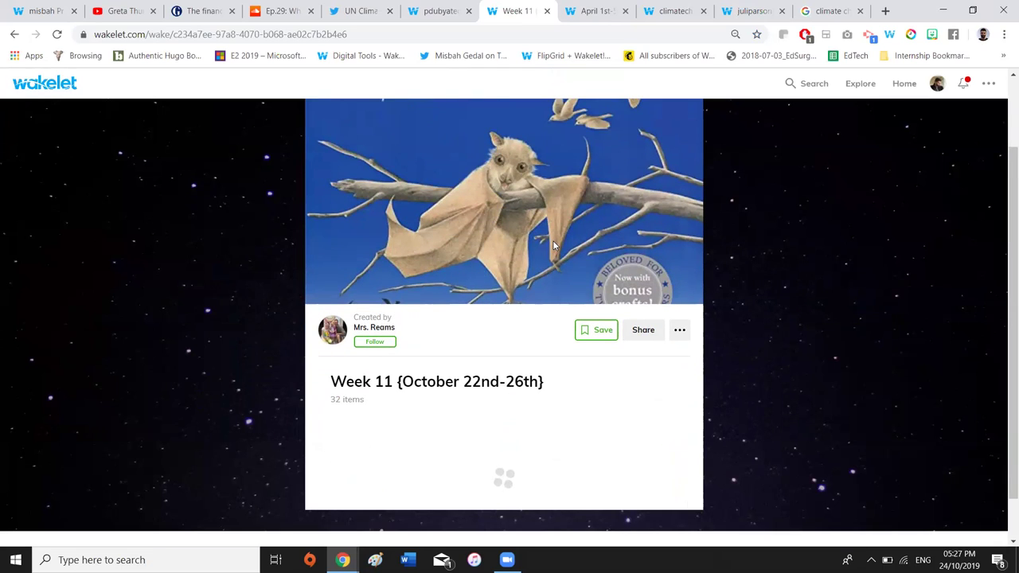
scroll(554, 243, down, 1)
scroll(554, 240, down, 1)
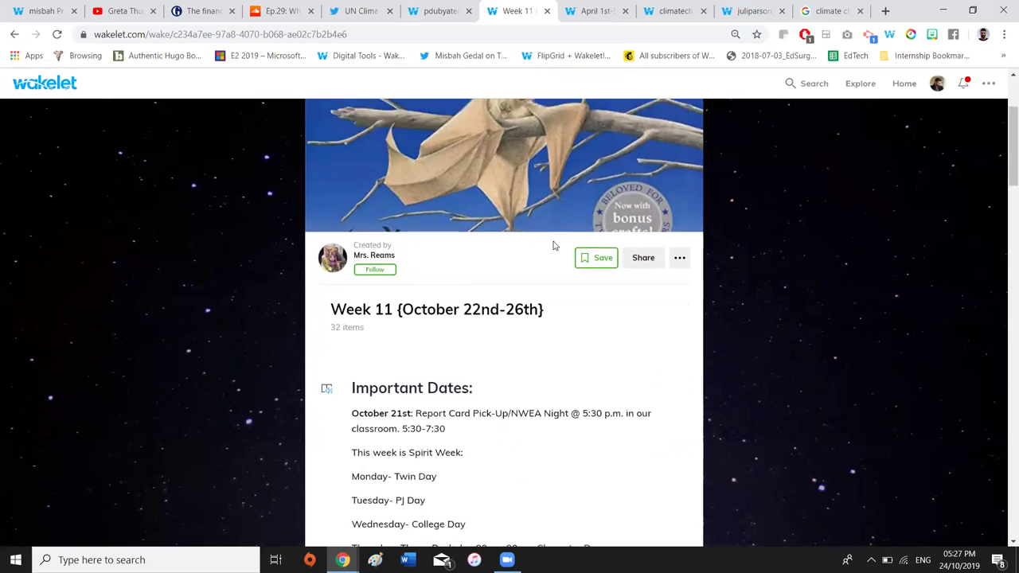
scroll(554, 241, down, 3)
scroll(554, 241, down, 4)
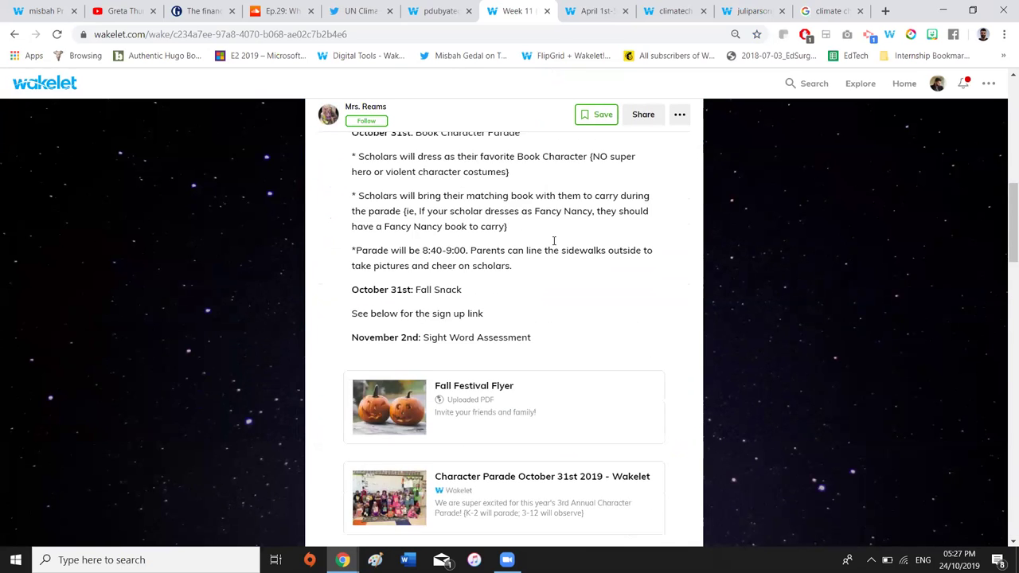
scroll(554, 241, down, 6)
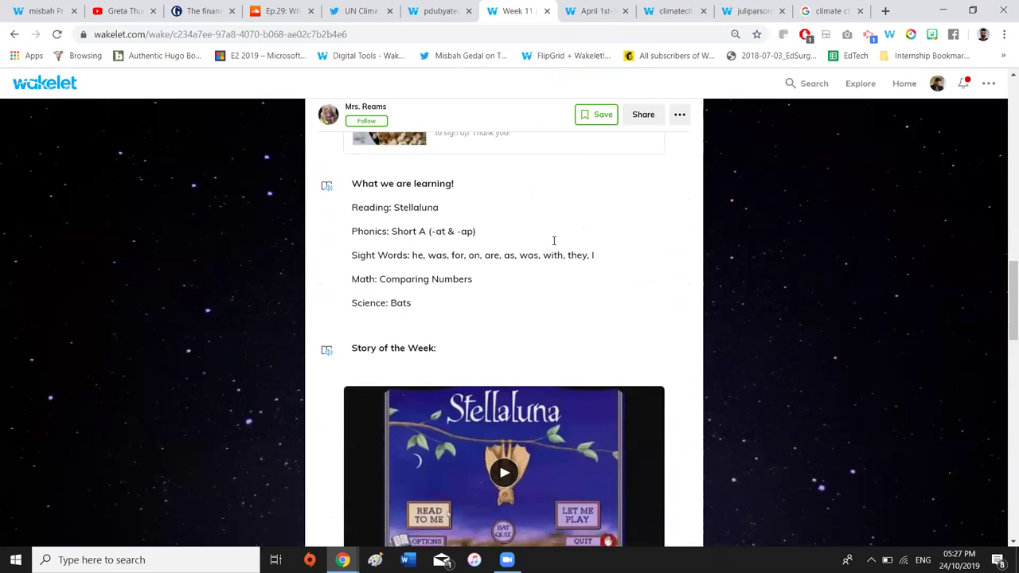
scroll(554, 240, down, 1)
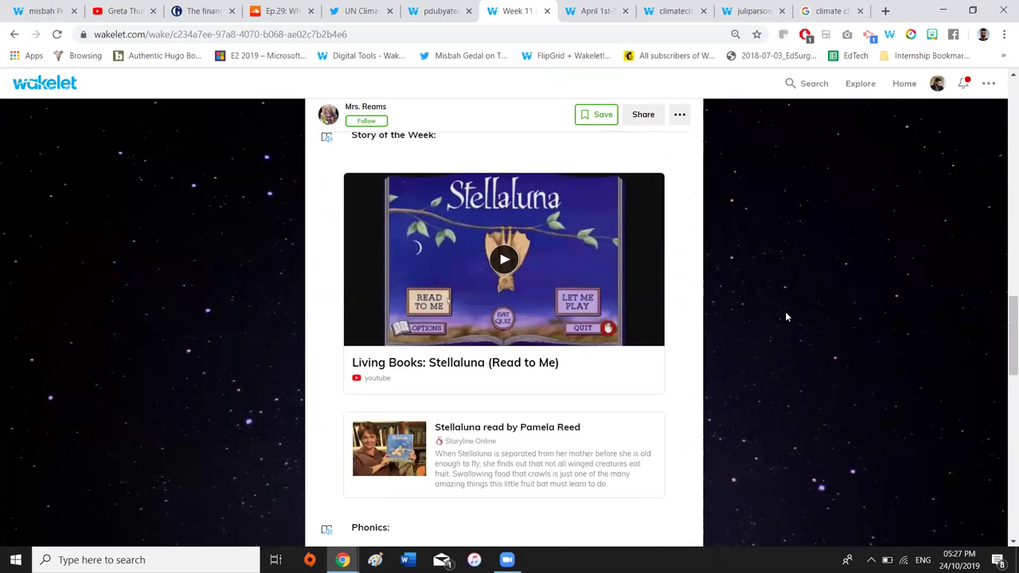
scroll(786, 313, down, 2)
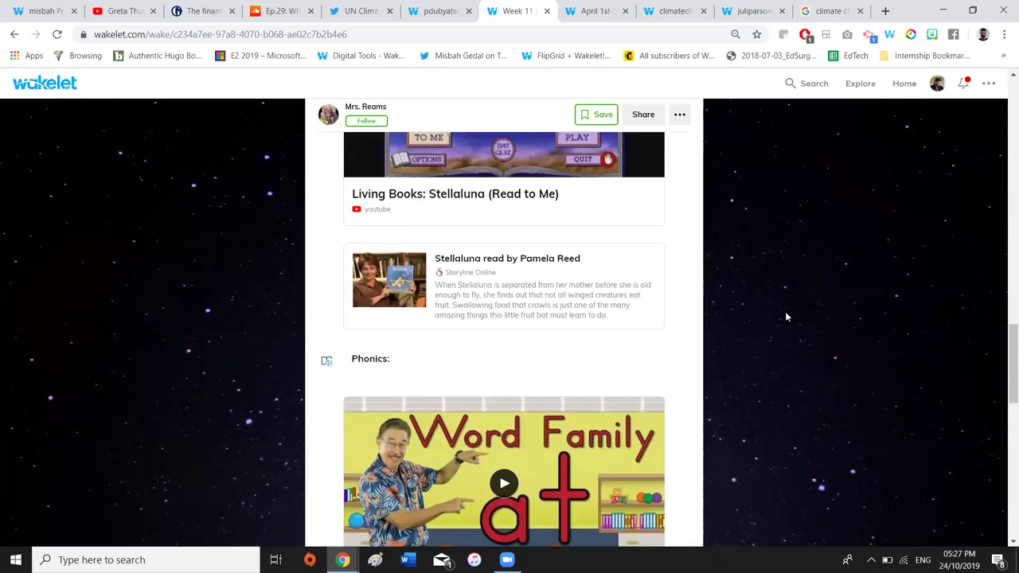
scroll(785, 317, down, 5)
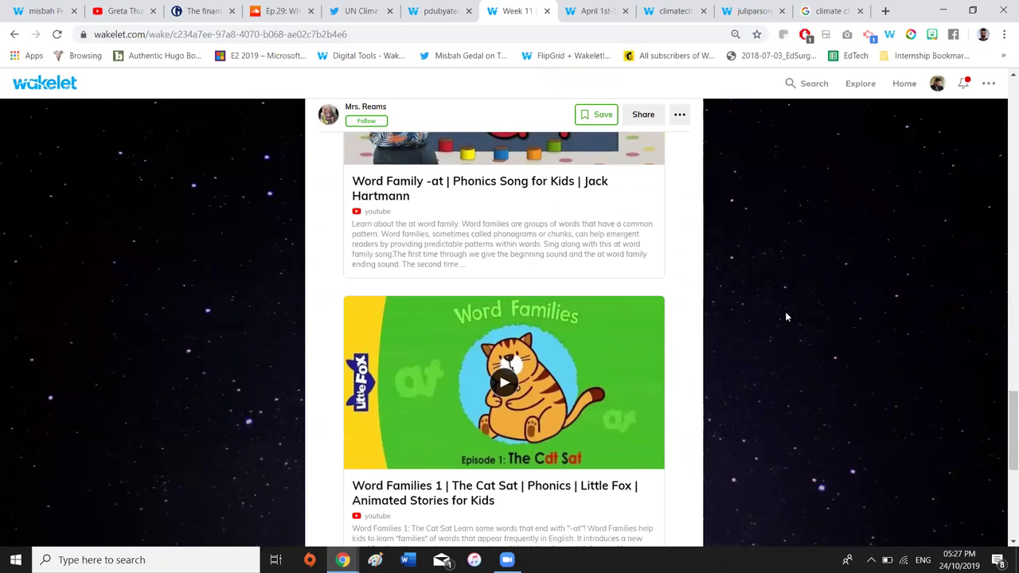
scroll(784, 317, down, 2)
Scroll back to the top of the collection and move to the Climate Crisis profile
scroll(785, 317, up, 4)
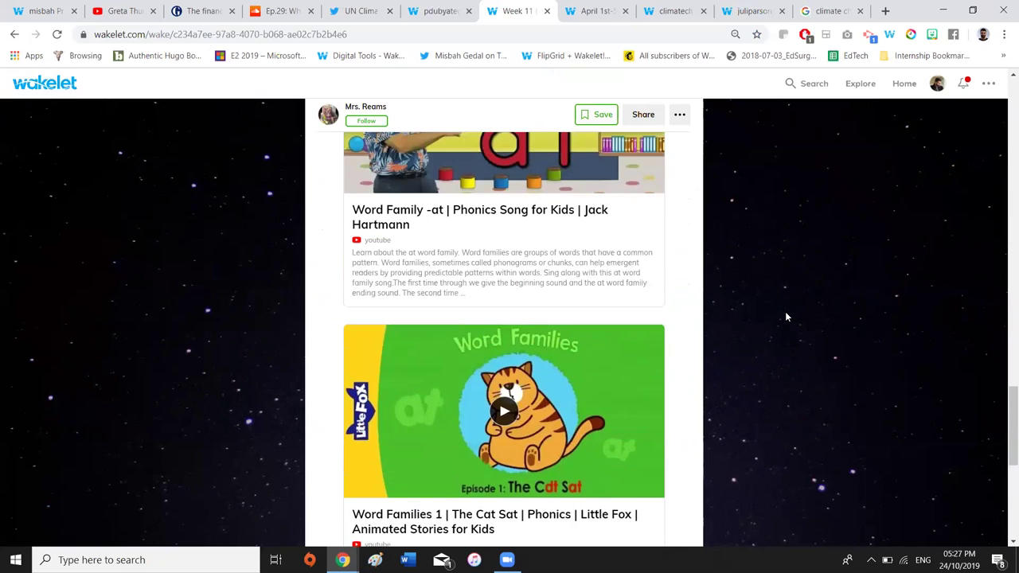
scroll(786, 317, up, 4)
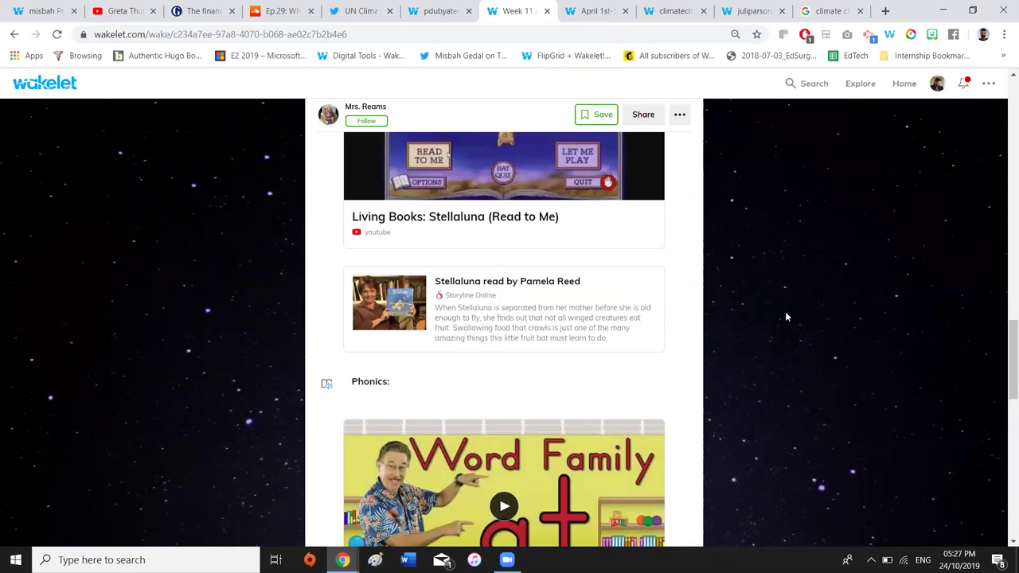
scroll(785, 317, up, 4)
scroll(785, 317, up, 10)
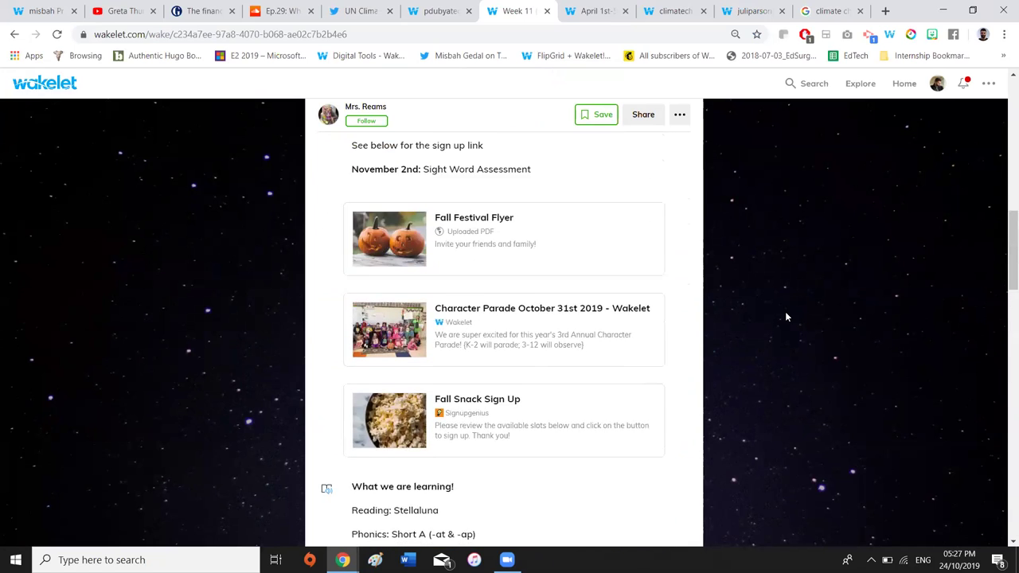
scroll(785, 317, up, 6)
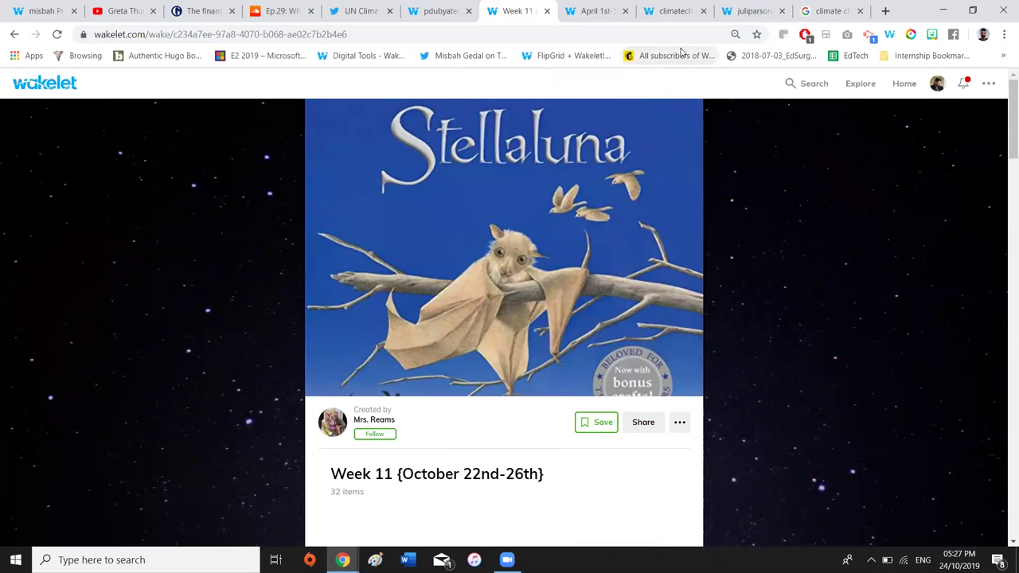
click(672, 10)
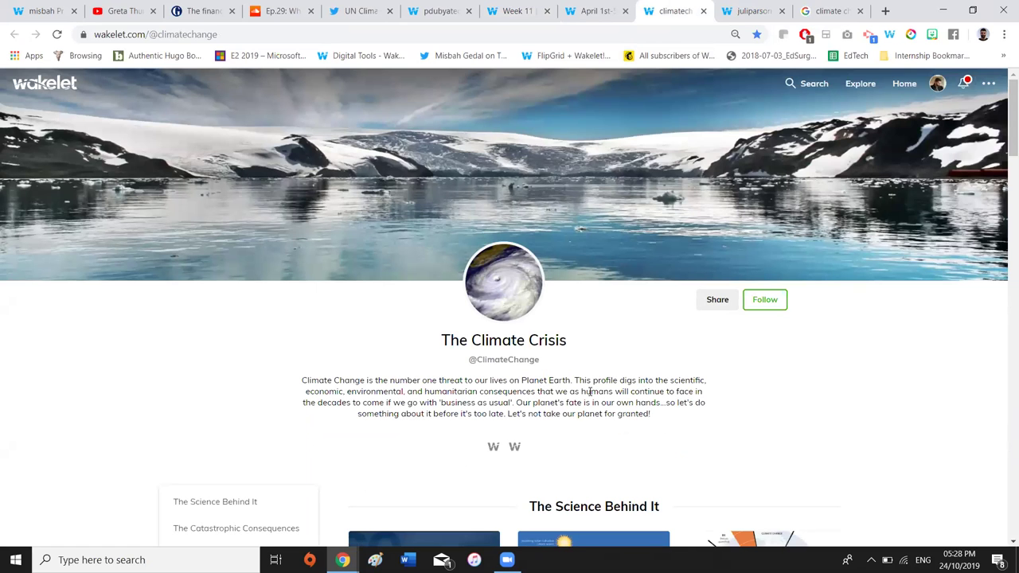
Scroll down The Climate Crisis profile's sections, from The Science Behind It to Get Inspired!
scroll(590, 392, down, 1)
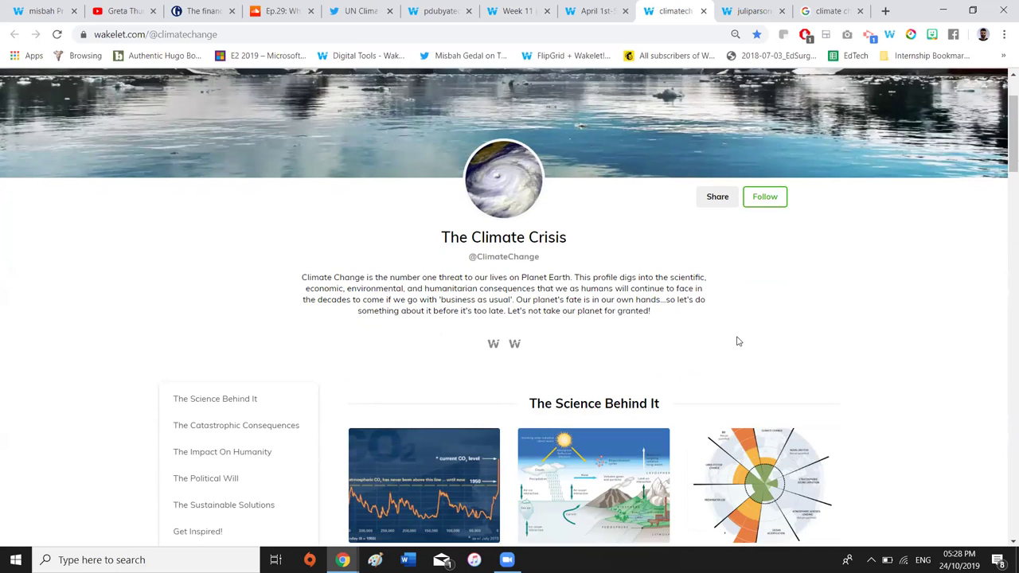
scroll(685, 311, down, 1)
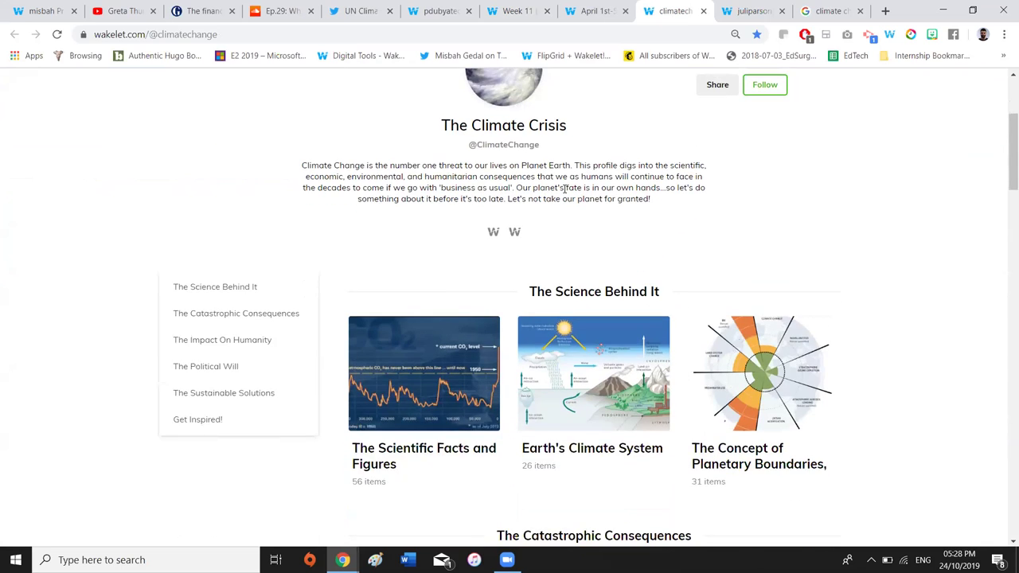
scroll(557, 231, up, 1)
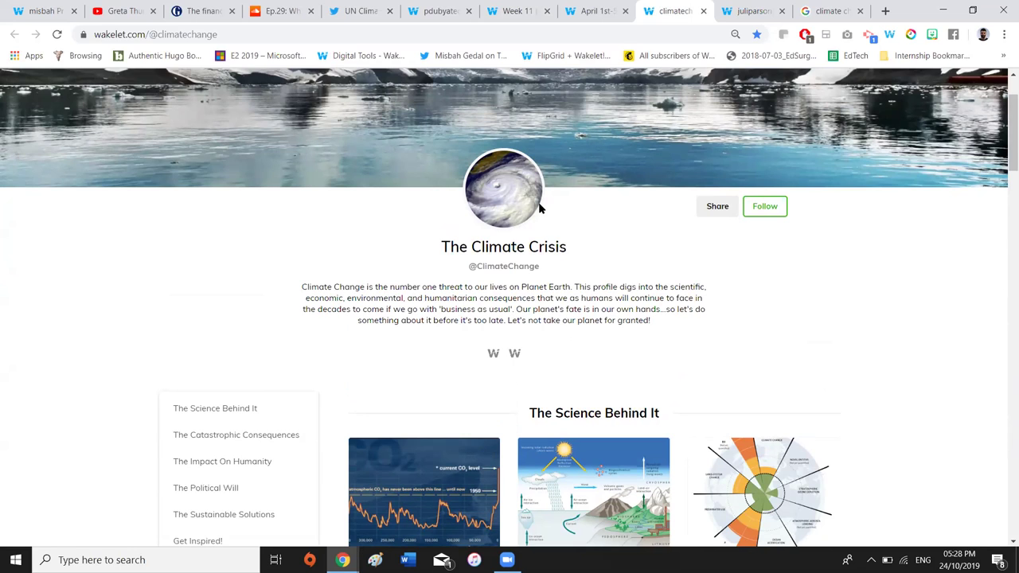
scroll(539, 208, down, 3)
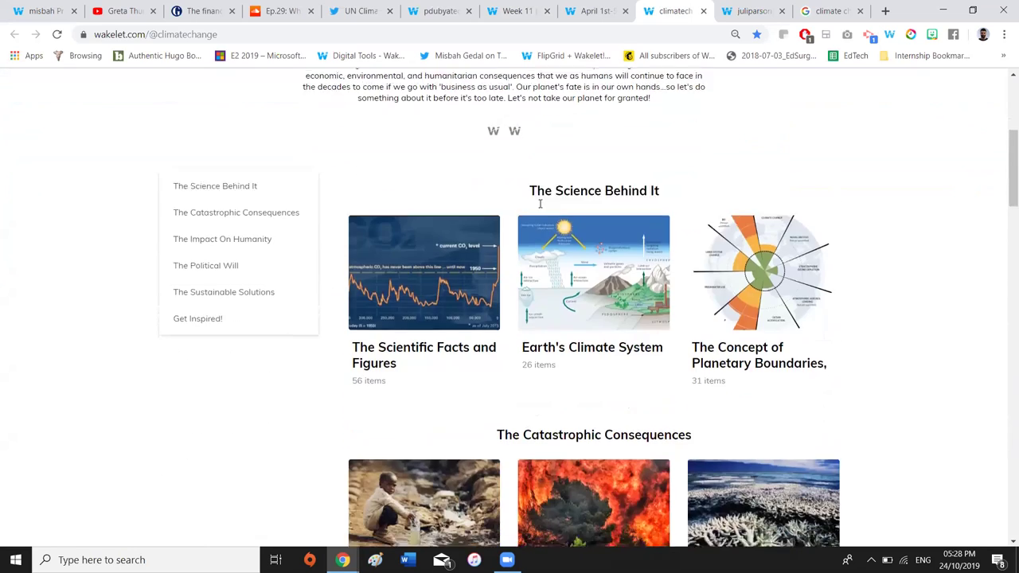
scroll(539, 208, down, 2)
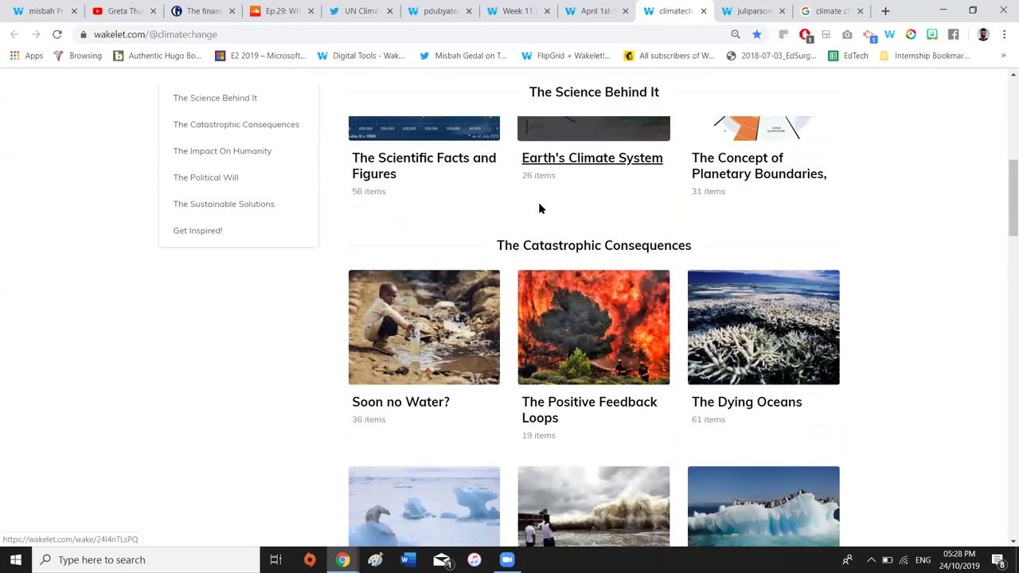
scroll(539, 209, down, 2)
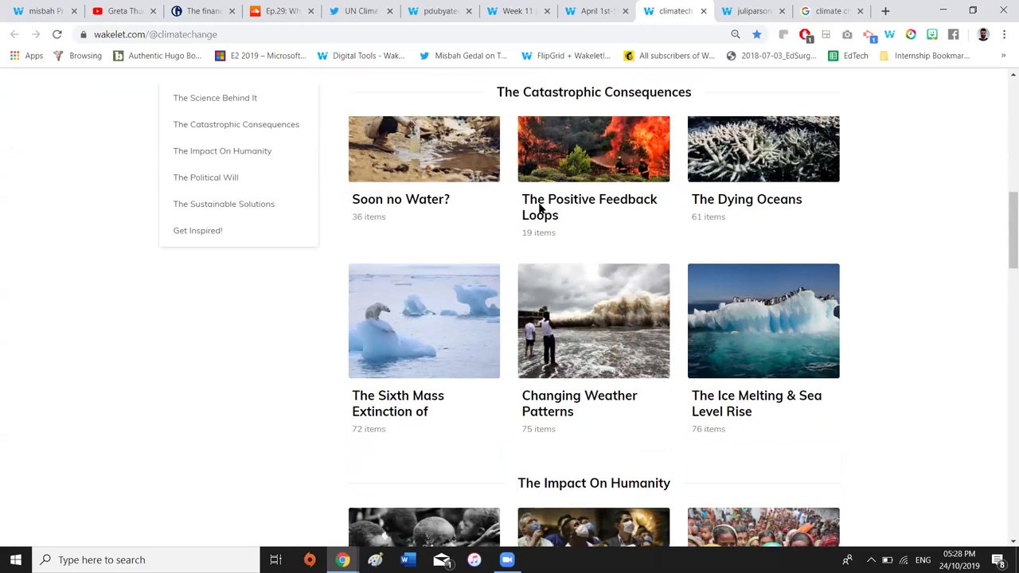
scroll(539, 209, down, 3)
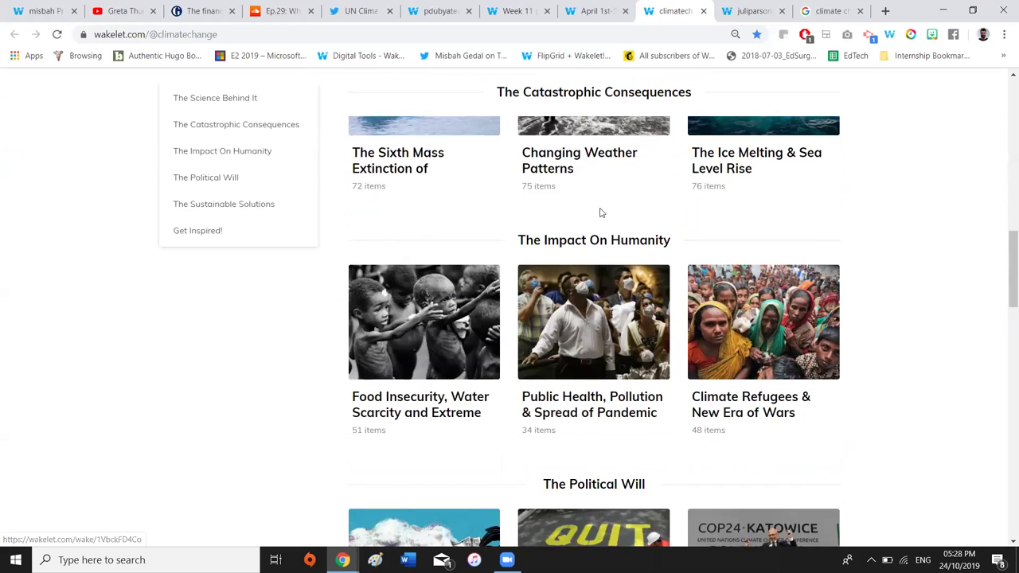
scroll(572, 375, down, 5)
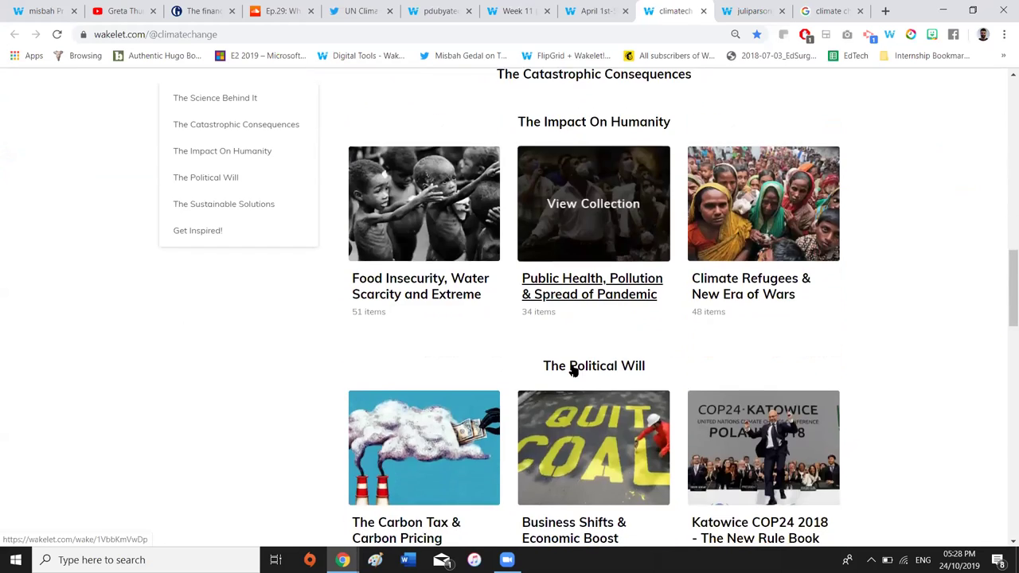
scroll(572, 370, down, 5)
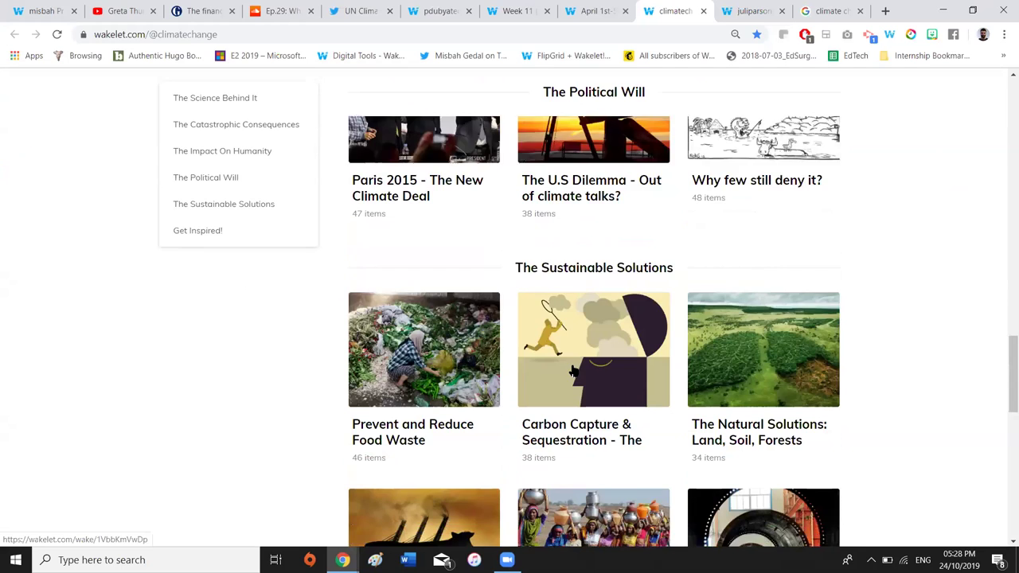
scroll(573, 371, down, 5)
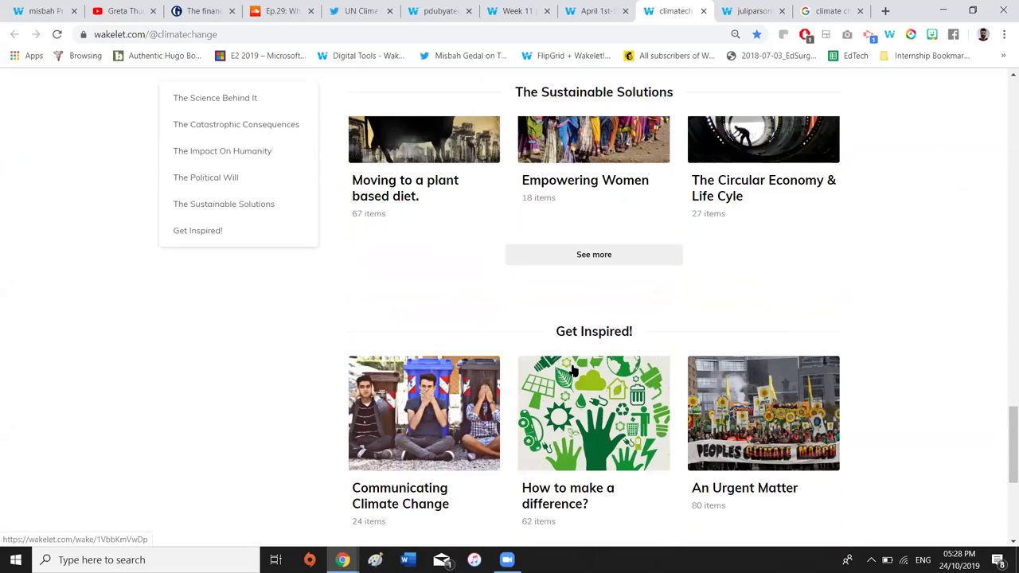
scroll(572, 371, down, 1)
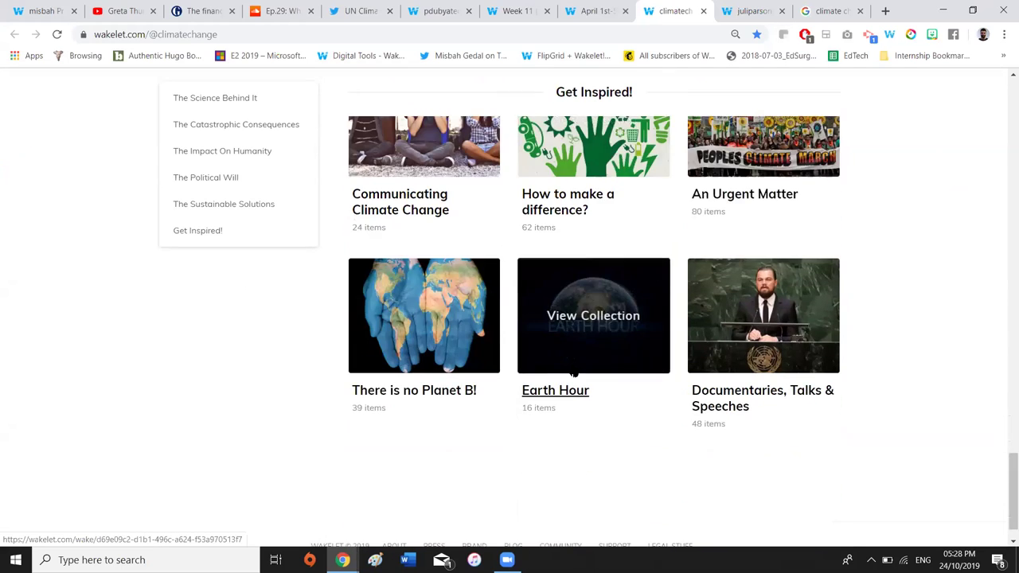
Scroll back up to the top of The Climate Crisis profile
scroll(572, 371, up, 4)
scroll(572, 371, up, 5)
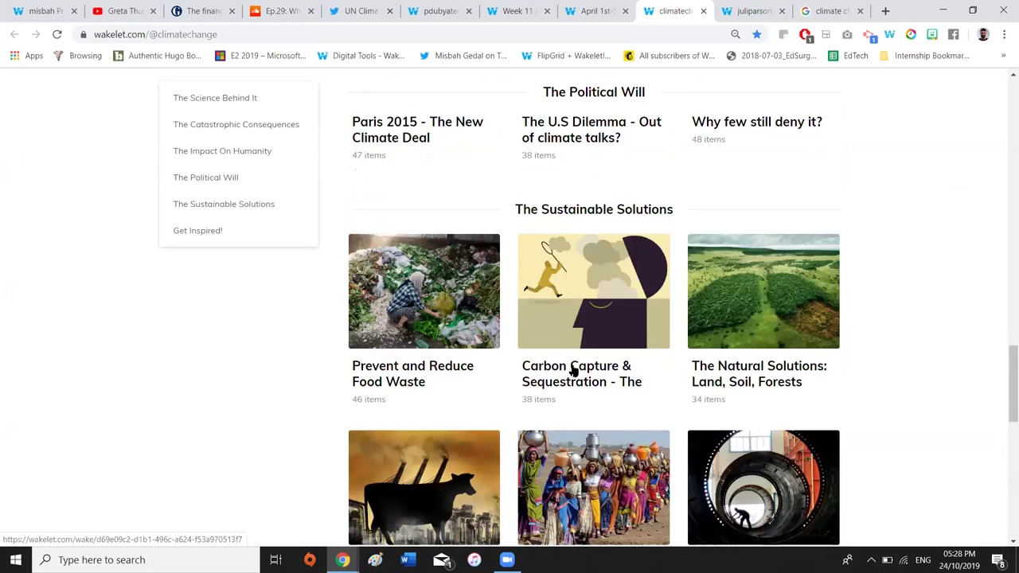
scroll(573, 374, up, 3)
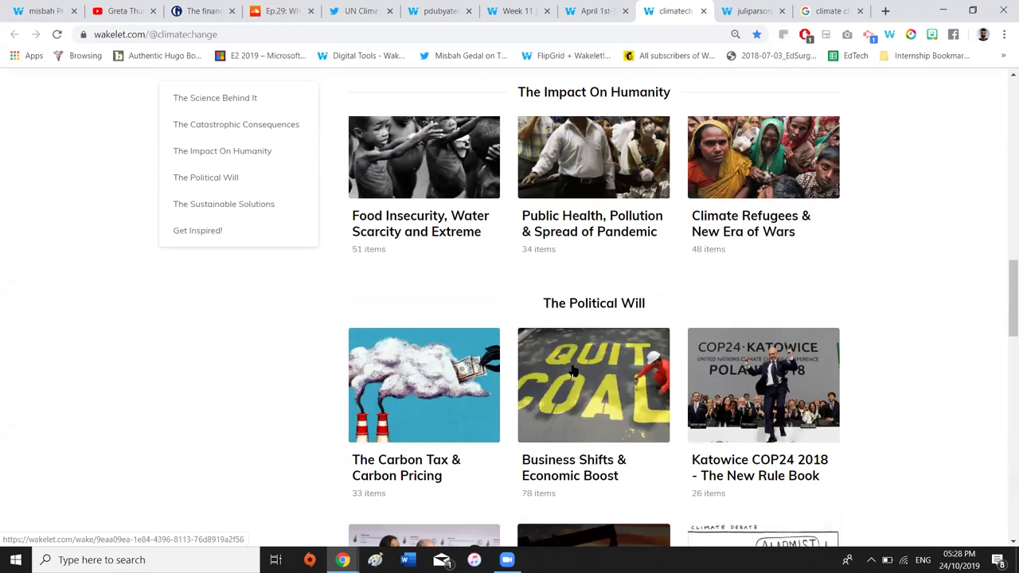
scroll(573, 371, up, 3)
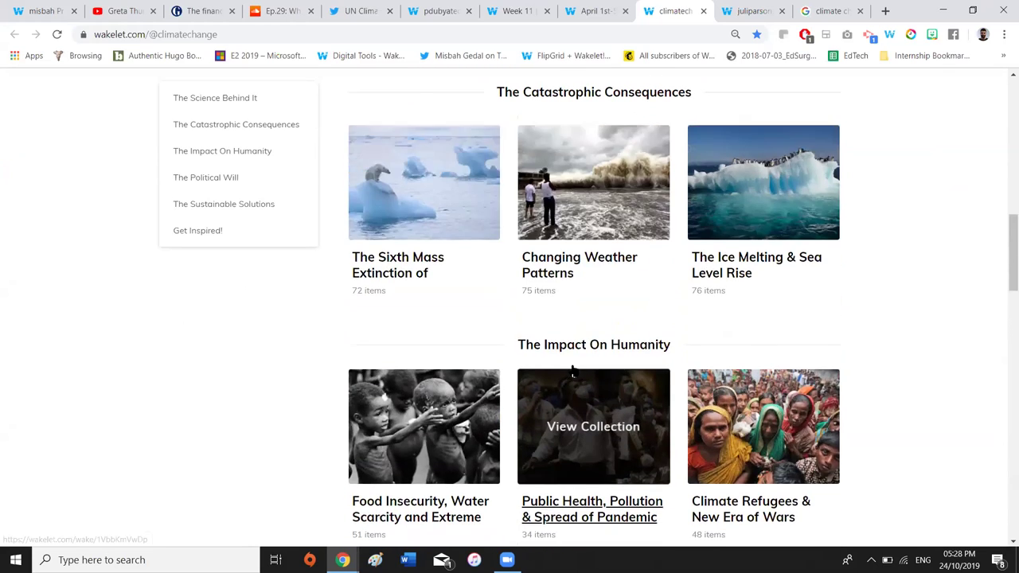
scroll(573, 373, up, 6)
scroll(574, 371, up, 3)
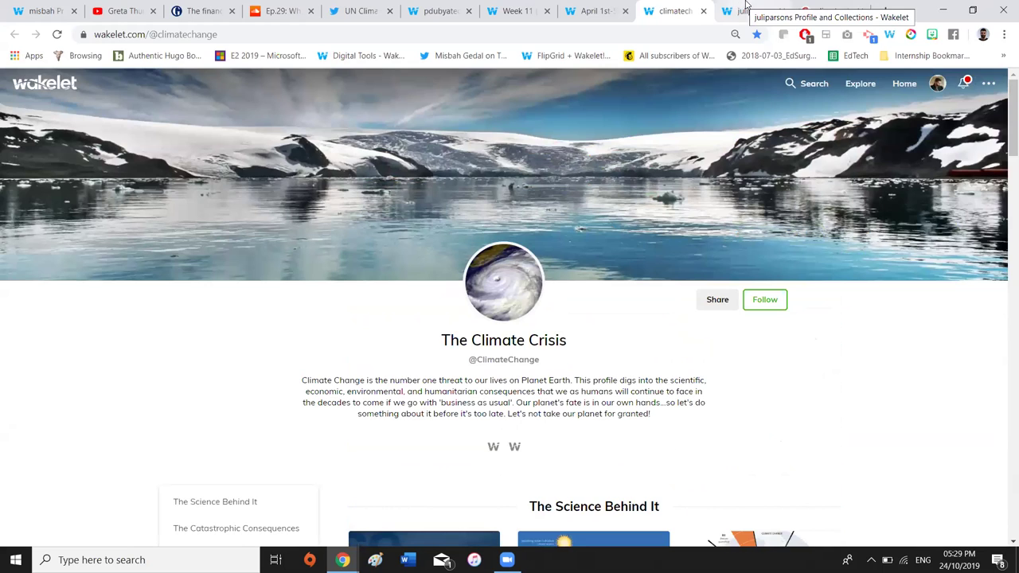
Bring up the cherry-blossom example profile and look at its Digital Portfolio collections
click(745, 9)
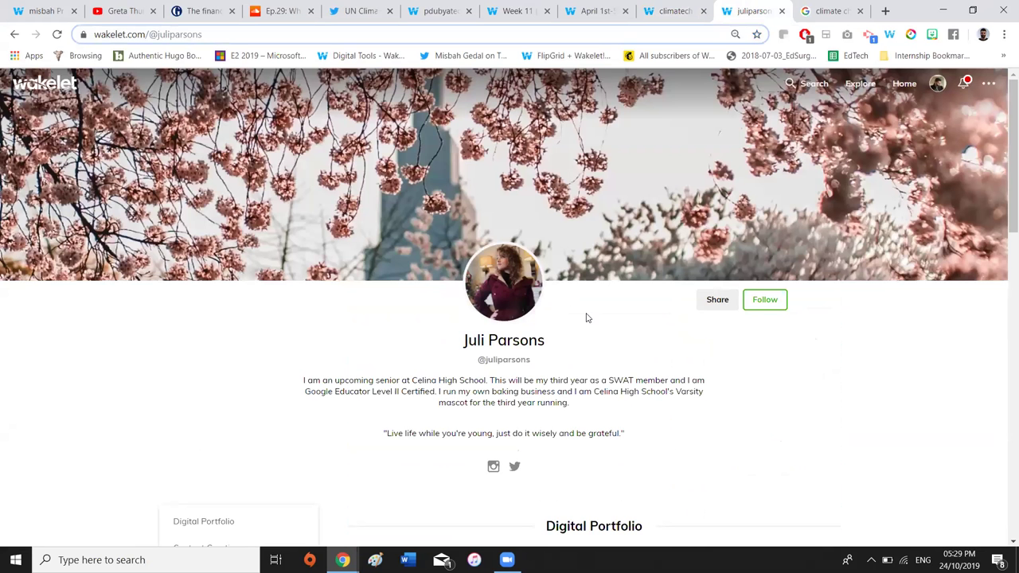
scroll(587, 318, down, 1)
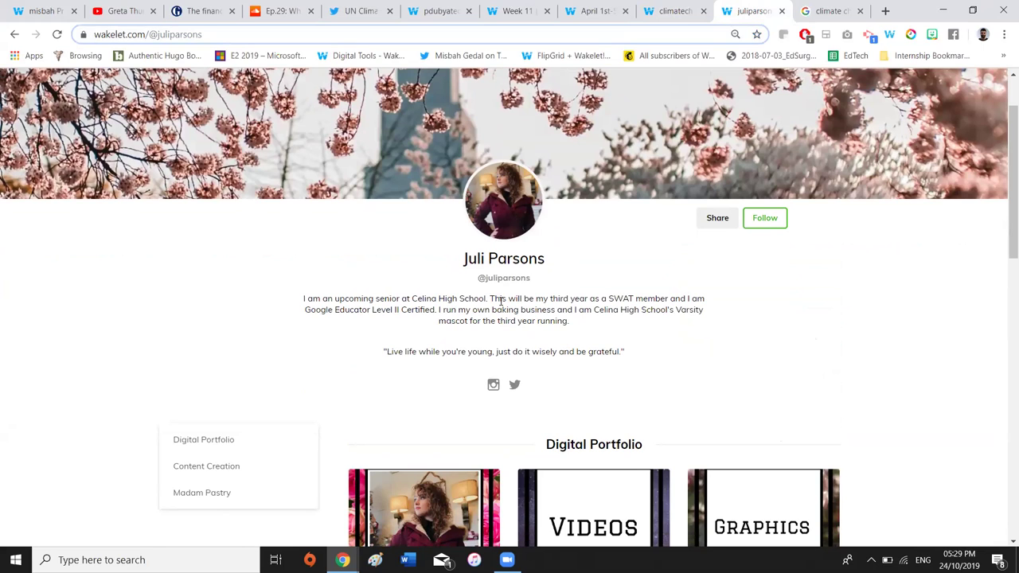
scroll(500, 300, down, 1)
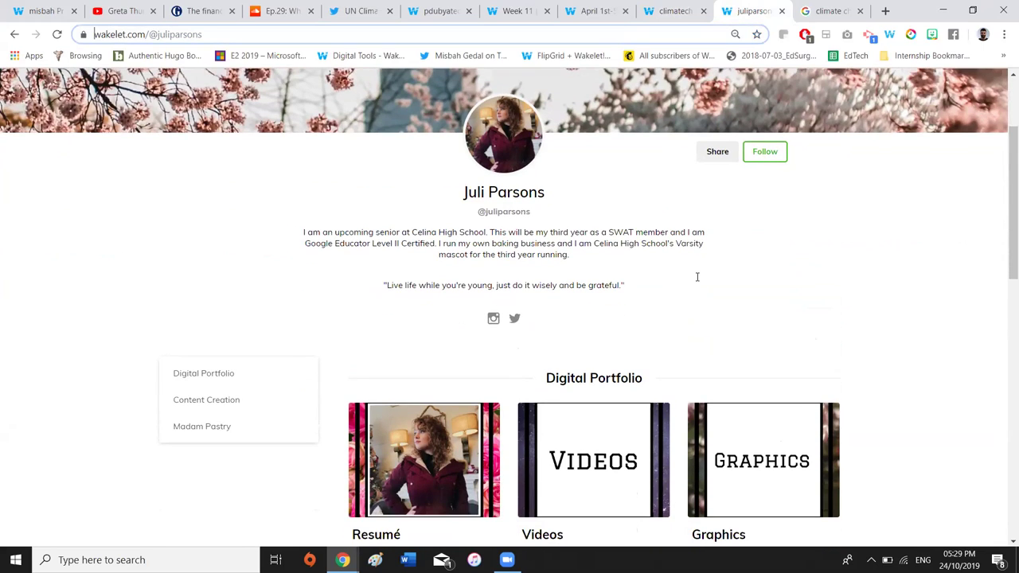
scroll(697, 276, down, 1)
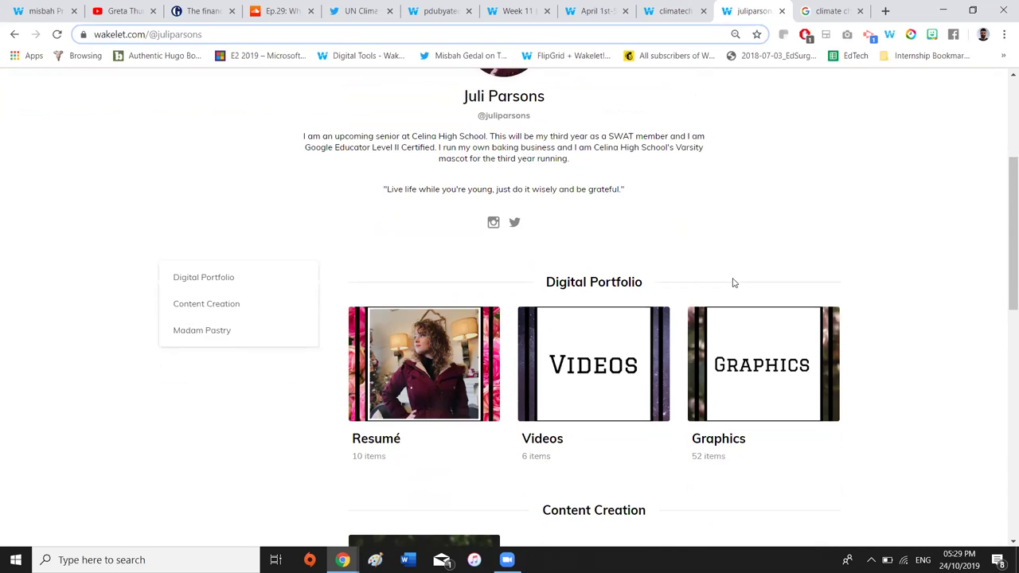
scroll(734, 283, up, 1)
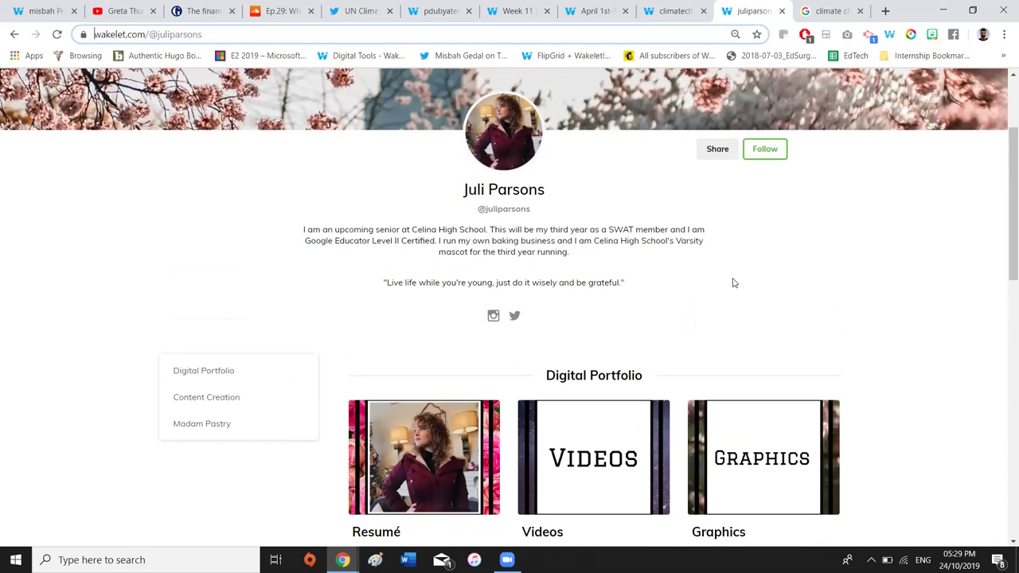
Browse the Content Creation and Madam Pastry collection sections and return toward the top
scroll(734, 283, down, 2)
scroll(734, 282, down, 4)
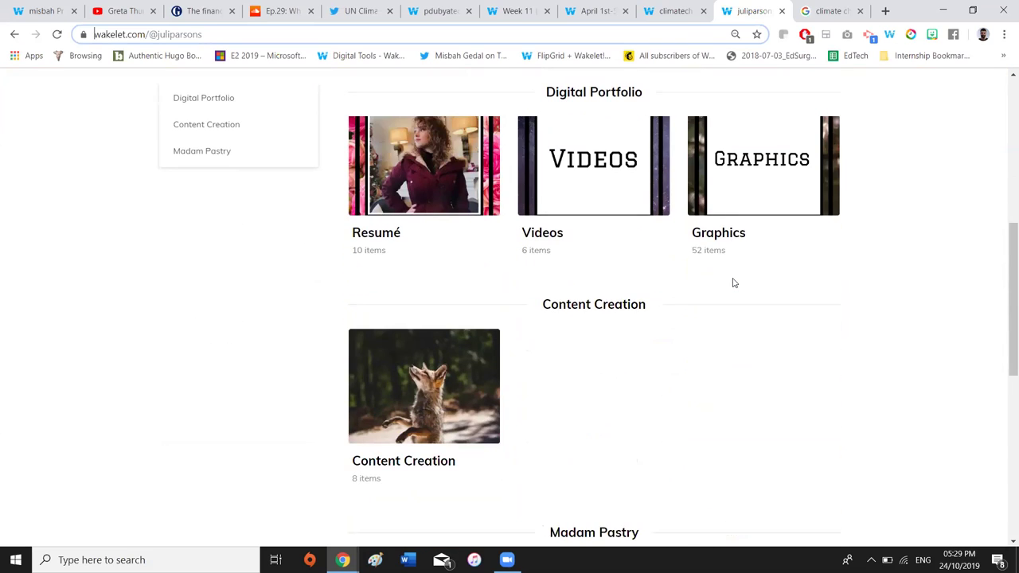
scroll(734, 283, down, 2)
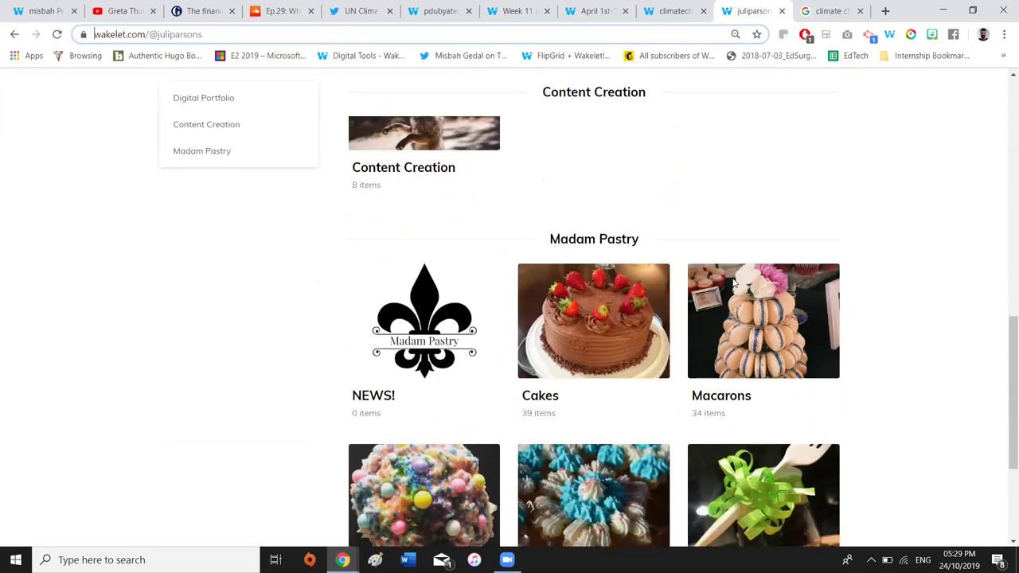
scroll(734, 283, up, 3)
scroll(734, 283, up, 2)
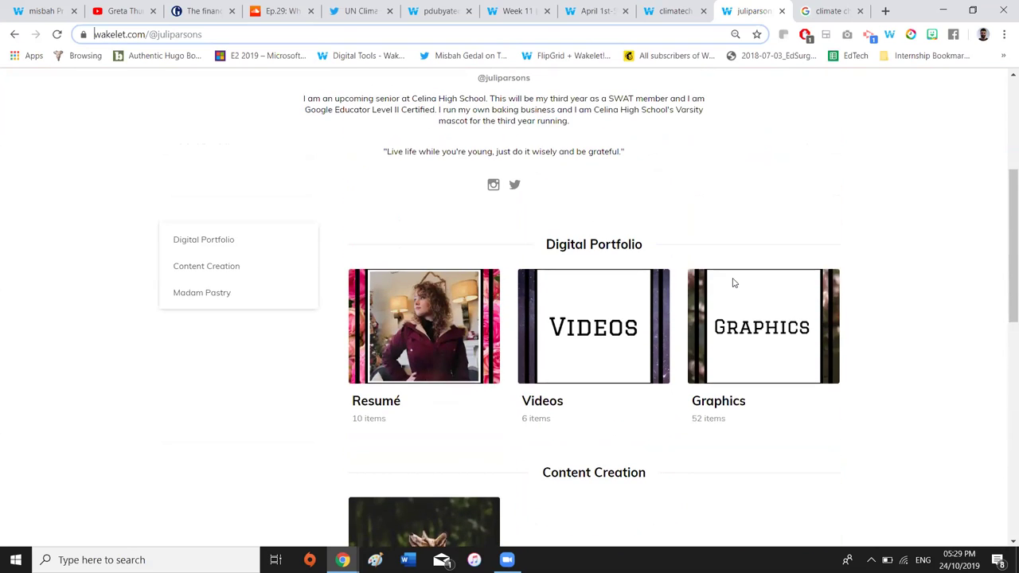
scroll(734, 282, up, 2)
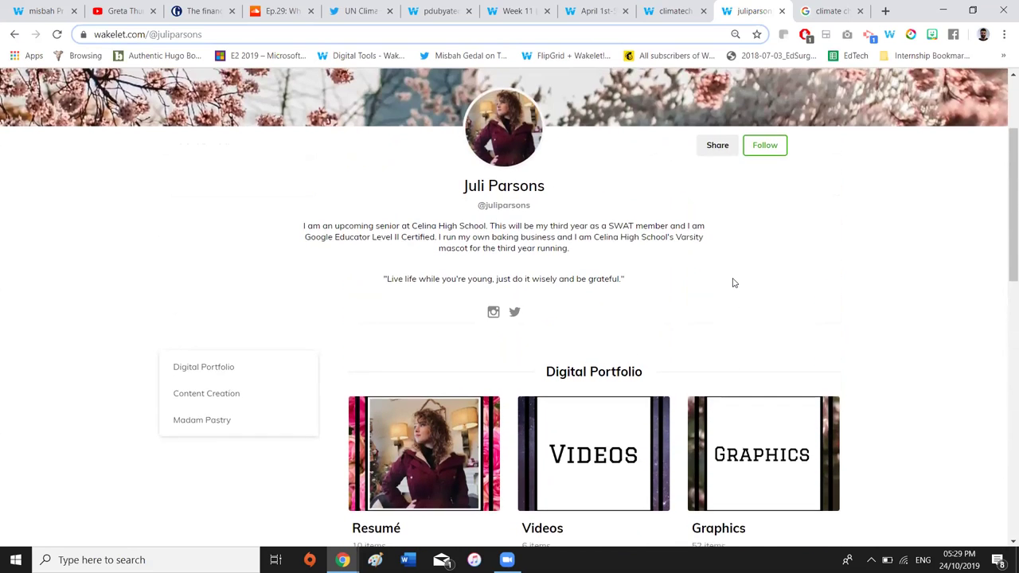
scroll(733, 282, up, 3)
scroll(675, 353, down, 2)
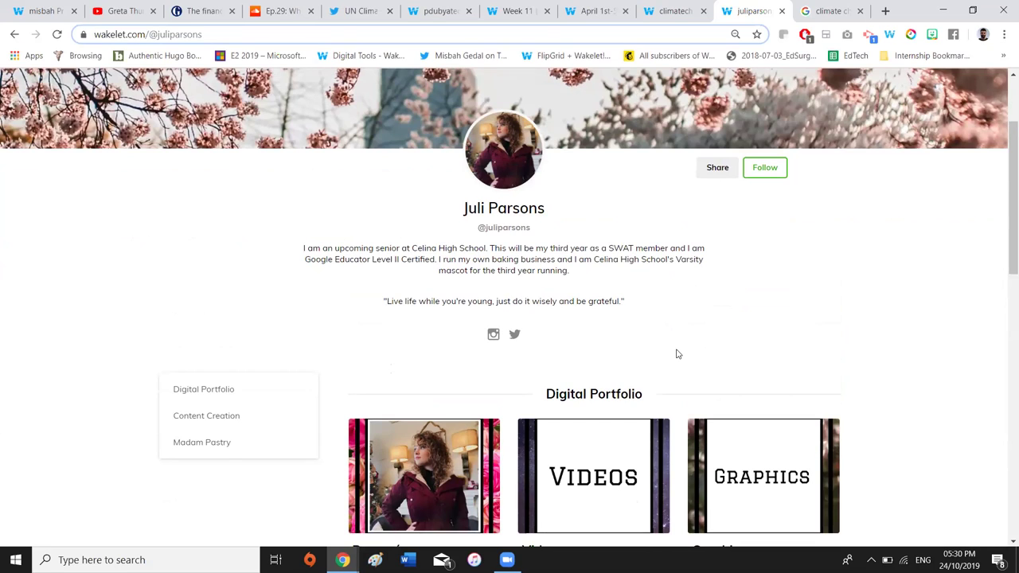
scroll(676, 354, down, 1)
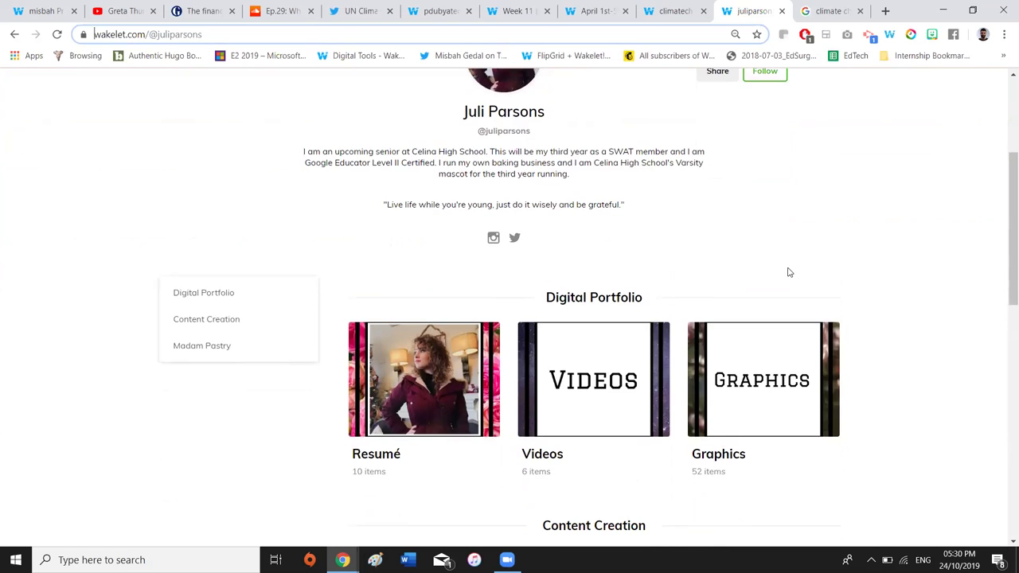
scroll(788, 272, down, 1)
scroll(788, 272, up, 4)
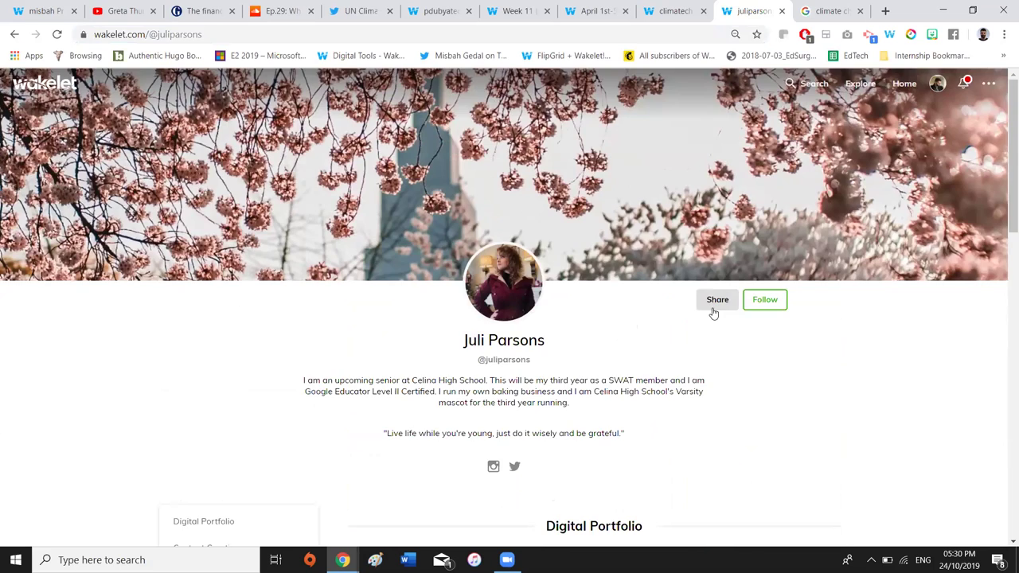
click(713, 306)
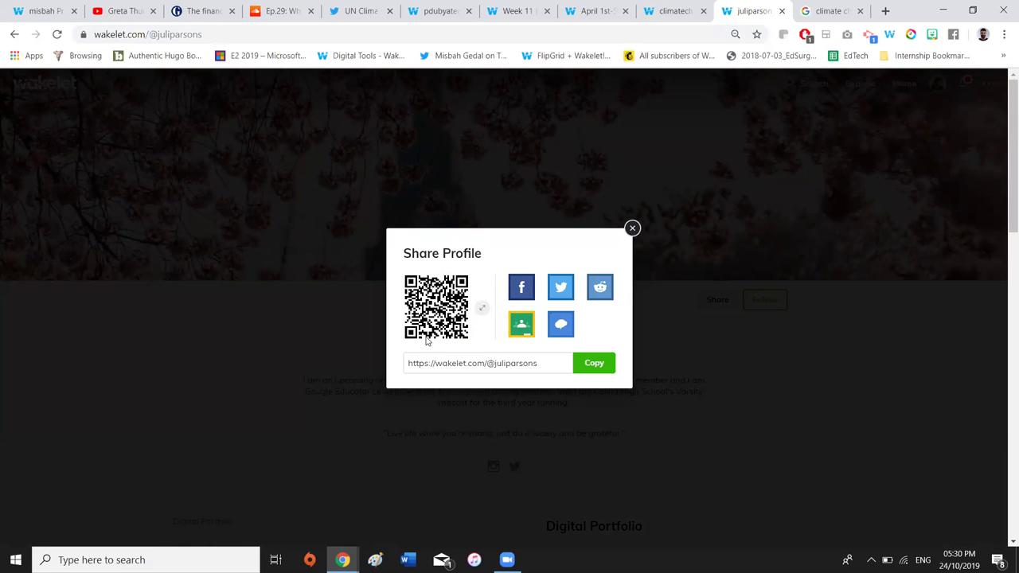
click(632, 229)
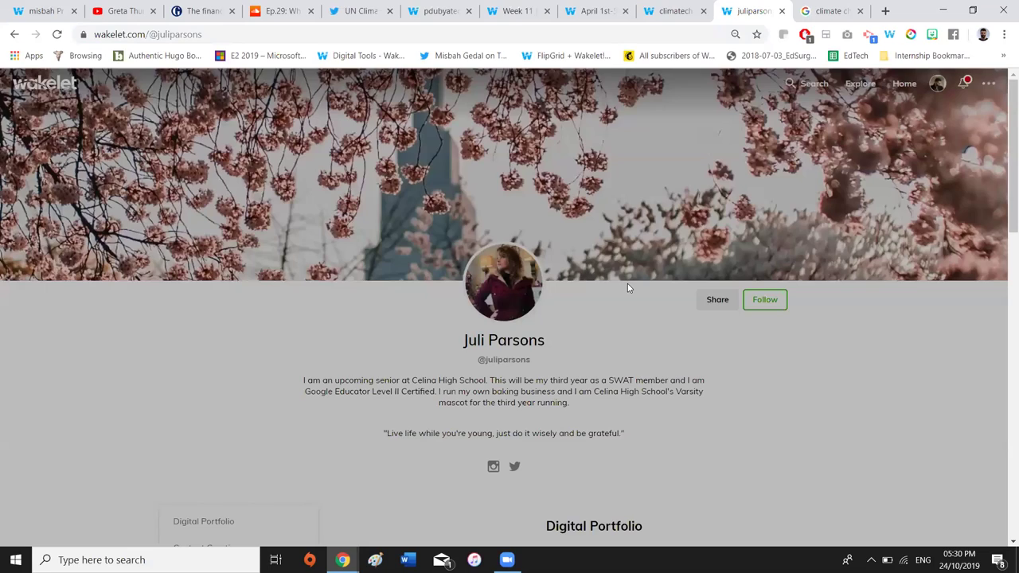
scroll(627, 289, down, 8)
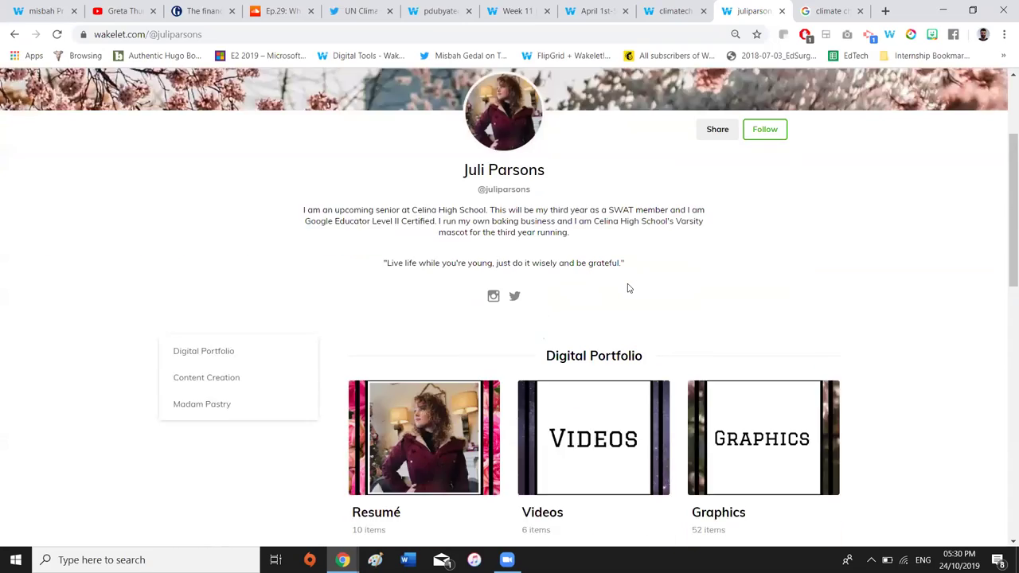
scroll(627, 288, up, 8)
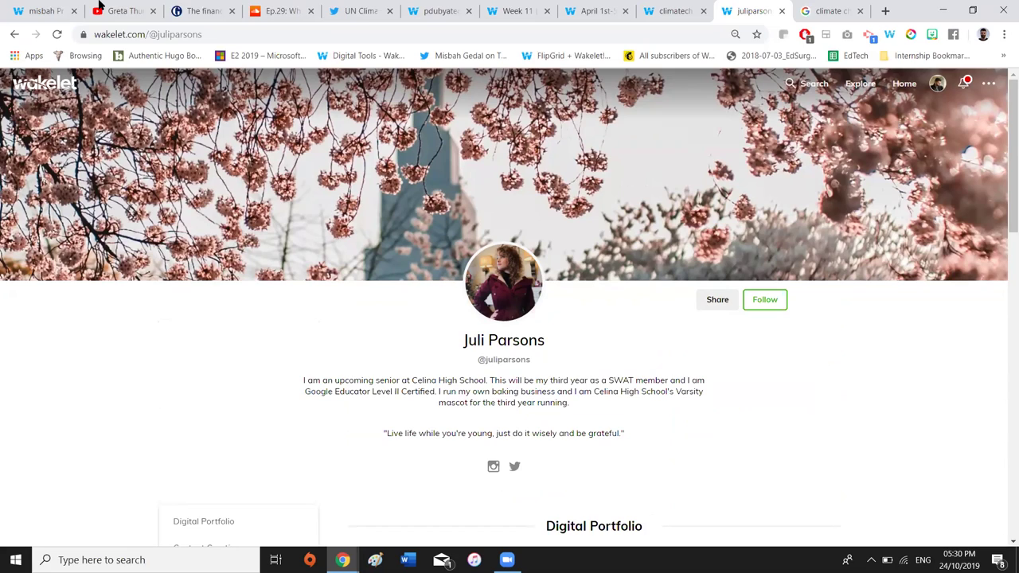
Go back to your own profile page with the Music and Climate Change sections
click(53, 8)
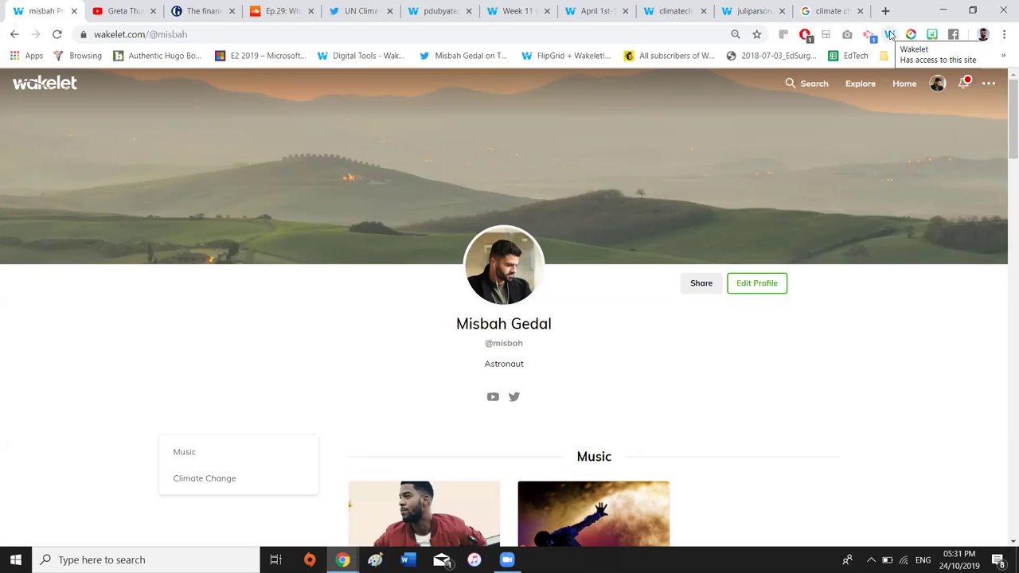
Bring up the Guardian article, dismiss the climate pledge banner, and launch the Wakelet extension
click(204, 9)
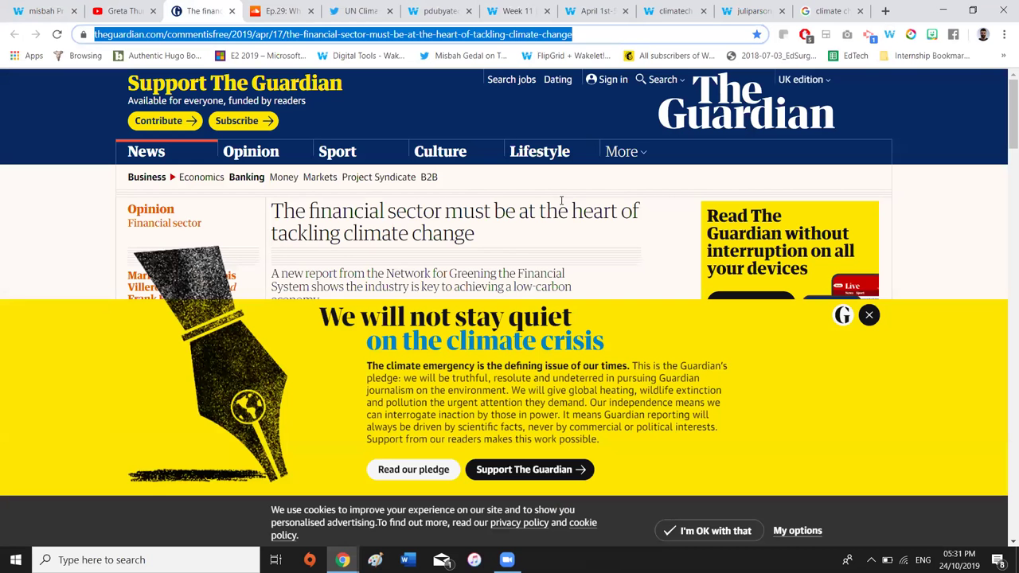
click(874, 315)
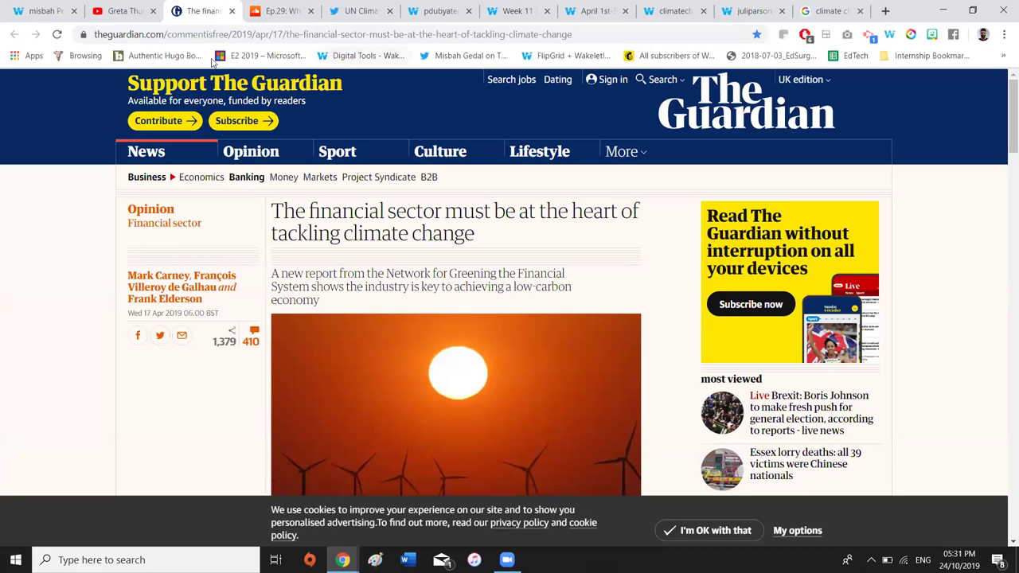
click(889, 36)
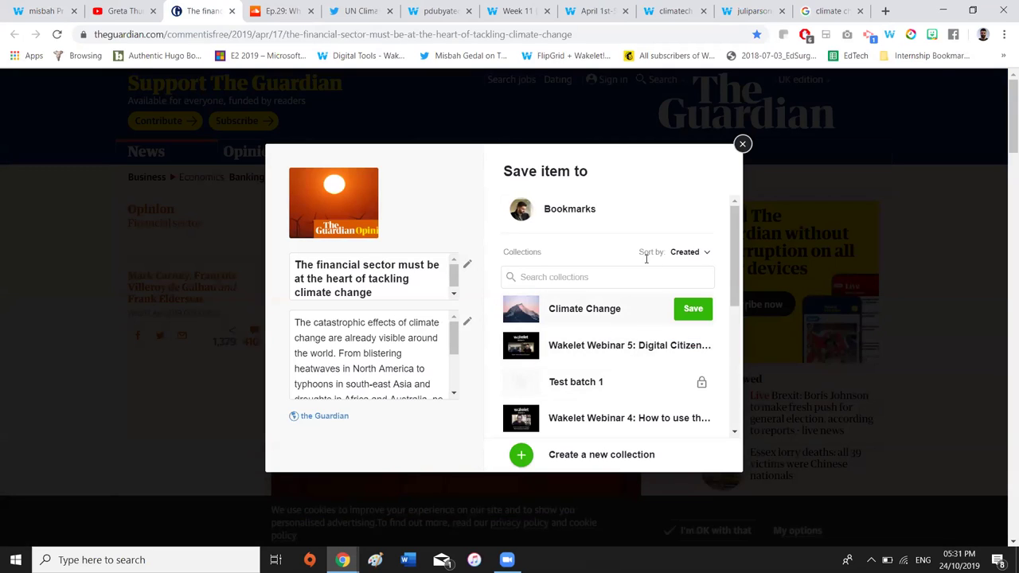
Save the article into the Climate Change collection and close the save window
scroll(609, 390, down, 3)
scroll(610, 389, up, 3)
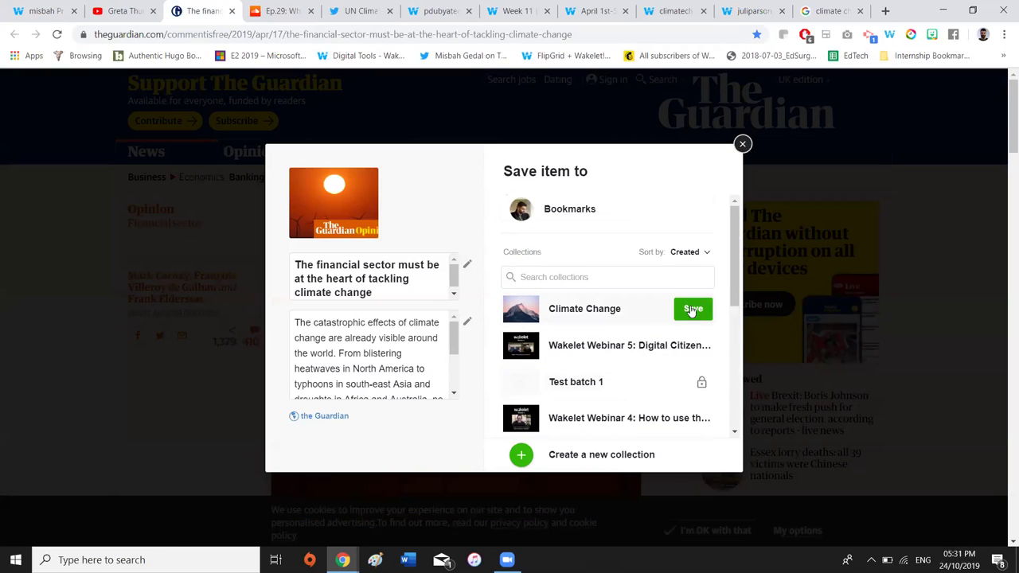
click(691, 309)
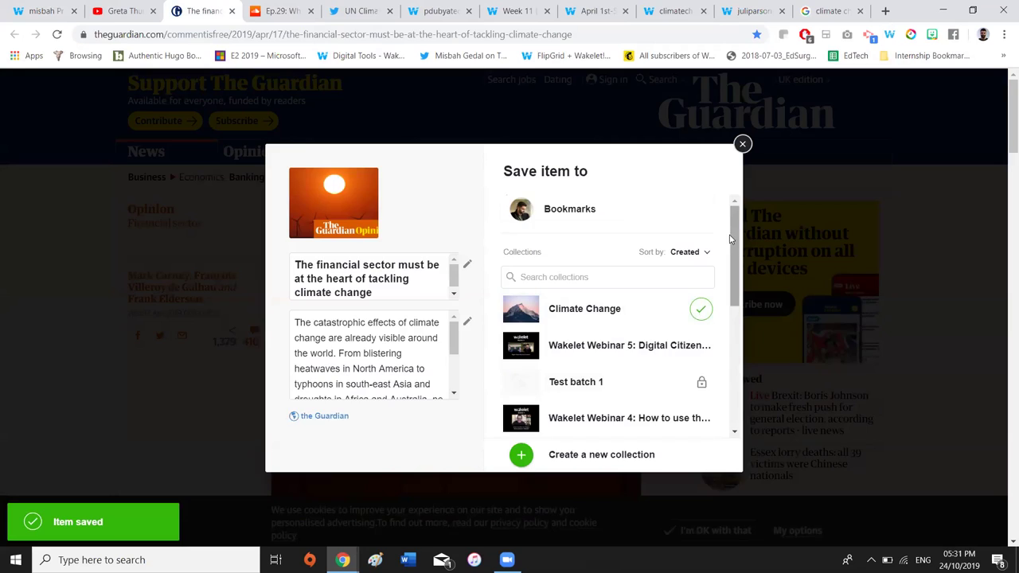
click(741, 143)
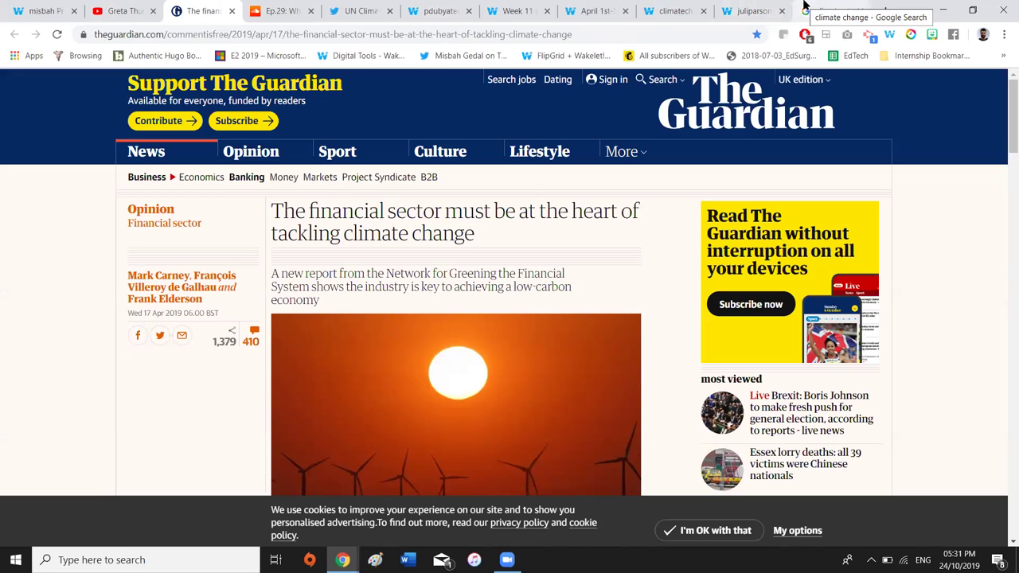
Drag the Ep.29 climate podcast tab into a collection from a new Wakelet tab, then return to your profile
click(883, 10)
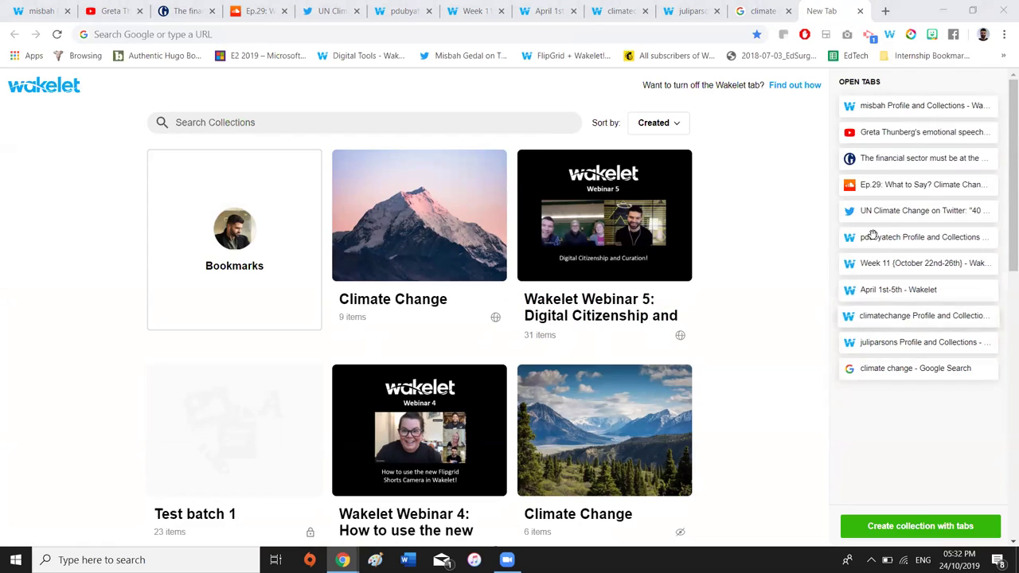
drag(884, 186, 435, 231)
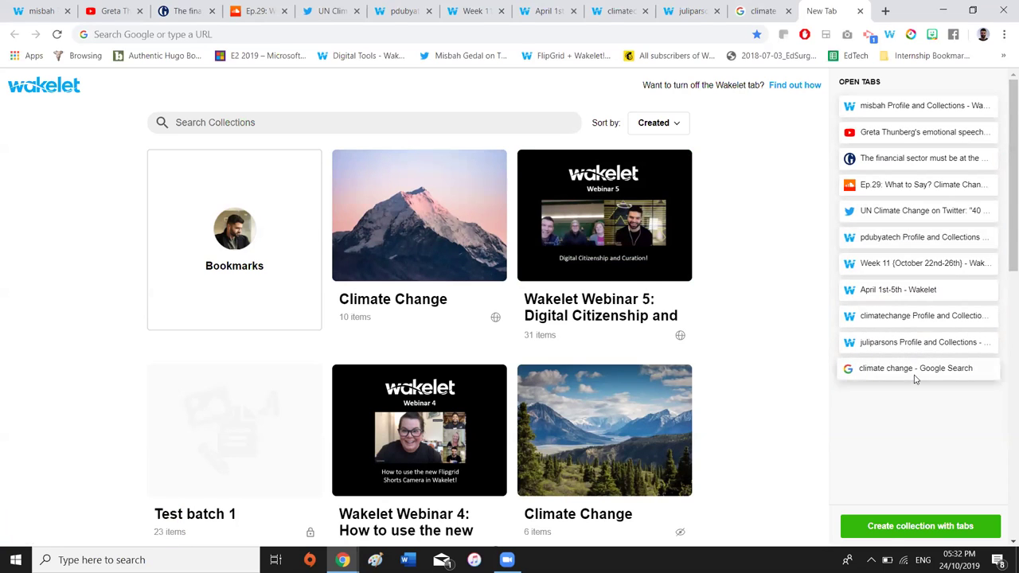
click(890, 530)
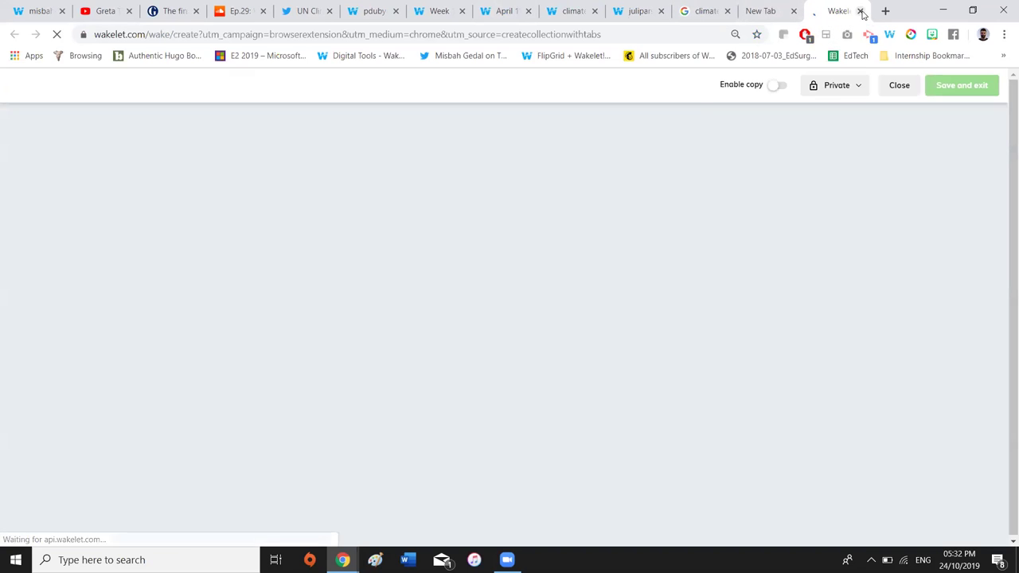
click(861, 11)
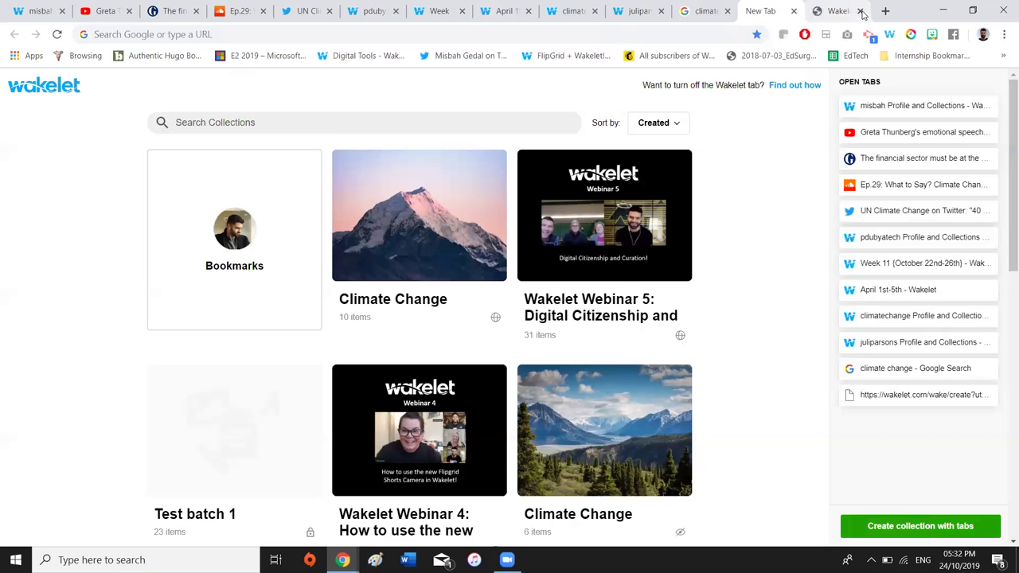
click(46, 8)
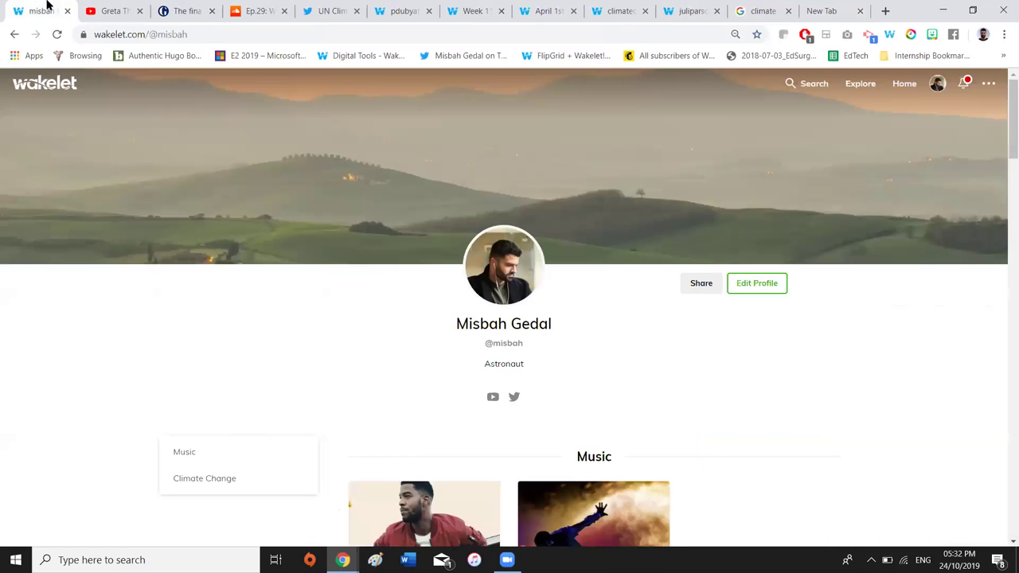
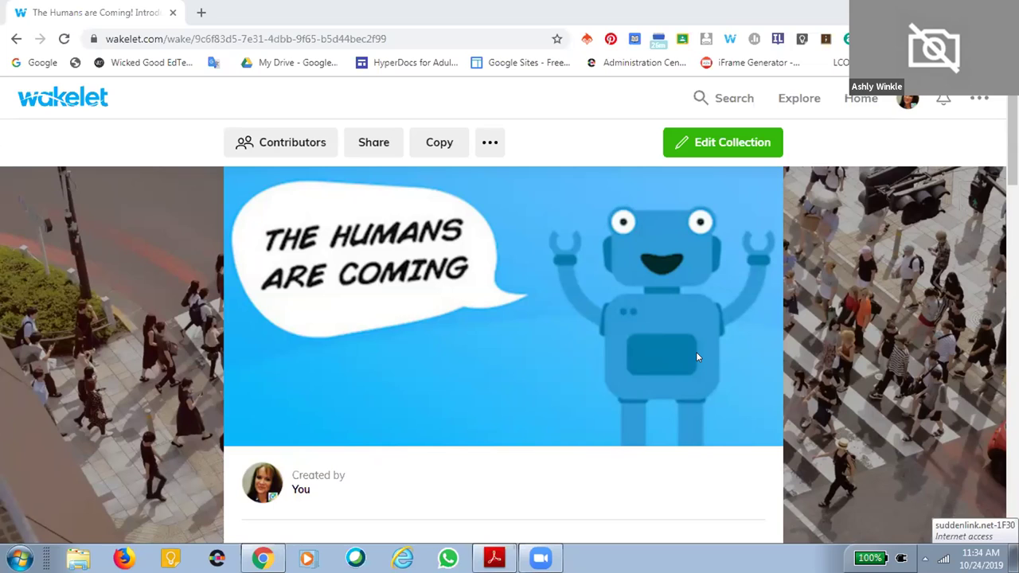
Scroll the collection down to section A. Curation of Resources and its embedding guides
scroll(626, 420, down, 3)
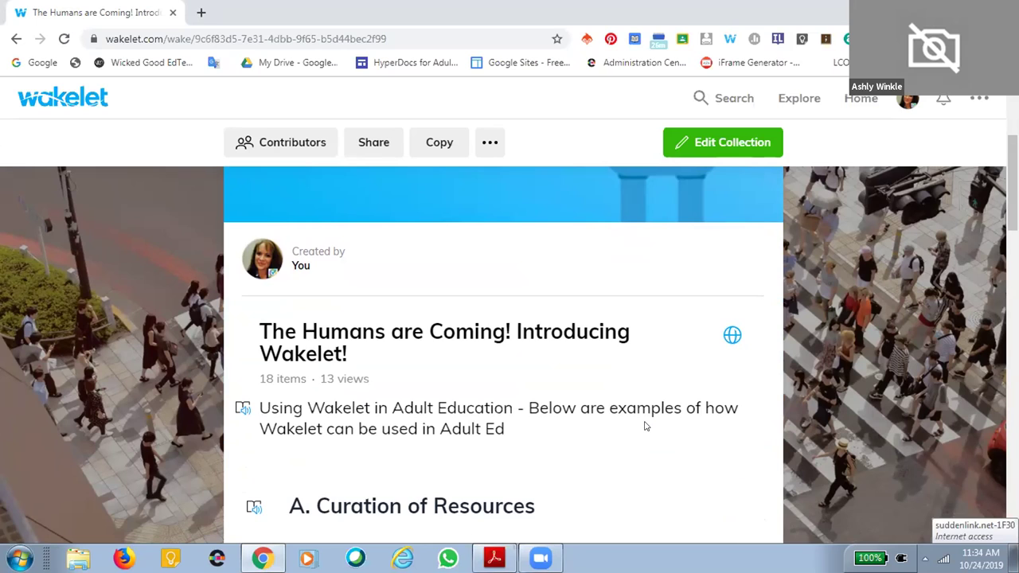
scroll(646, 426, down, 2)
scroll(655, 345, down, 1)
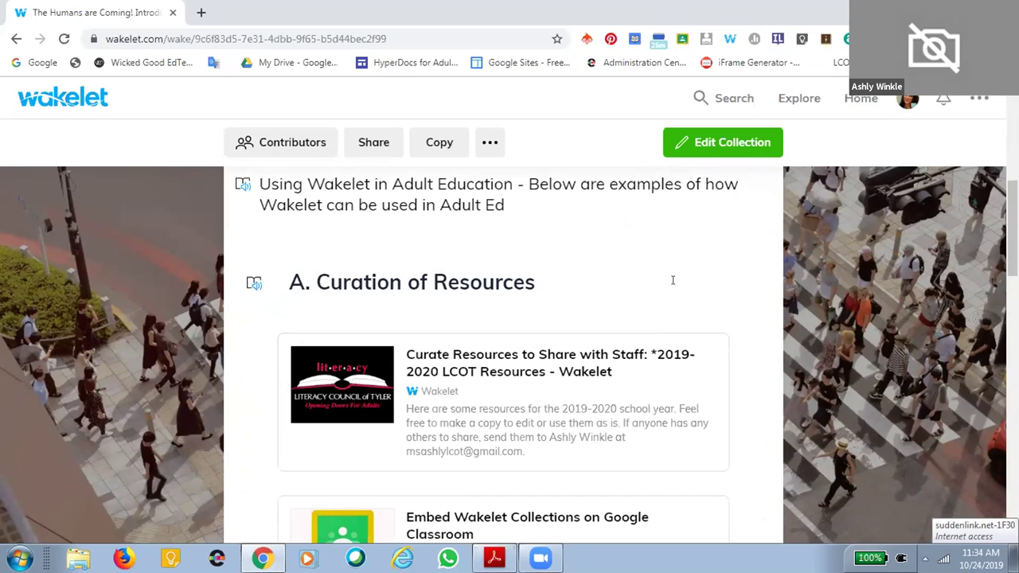
scroll(682, 326, down, 2)
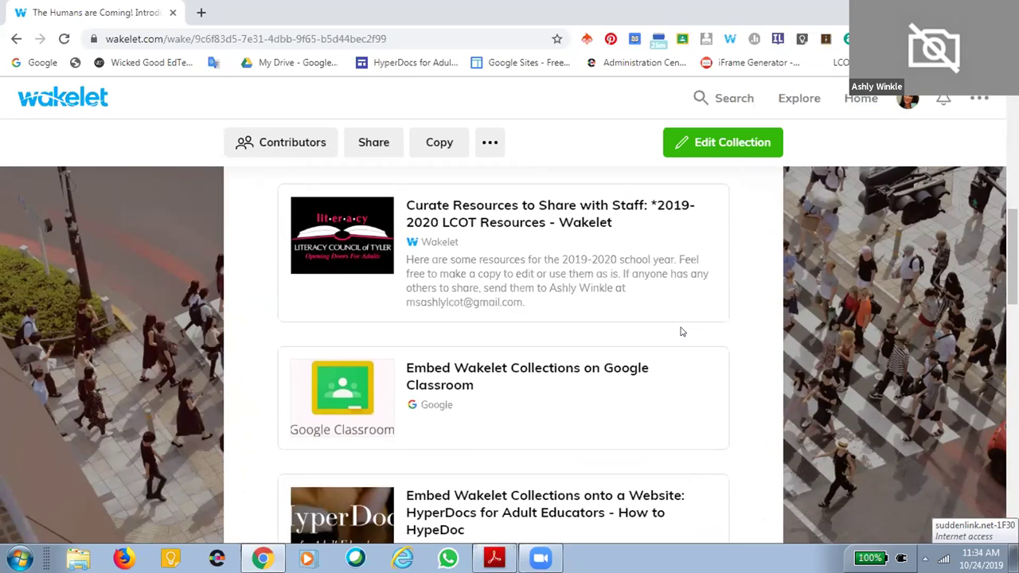
scroll(683, 332, up, 1)
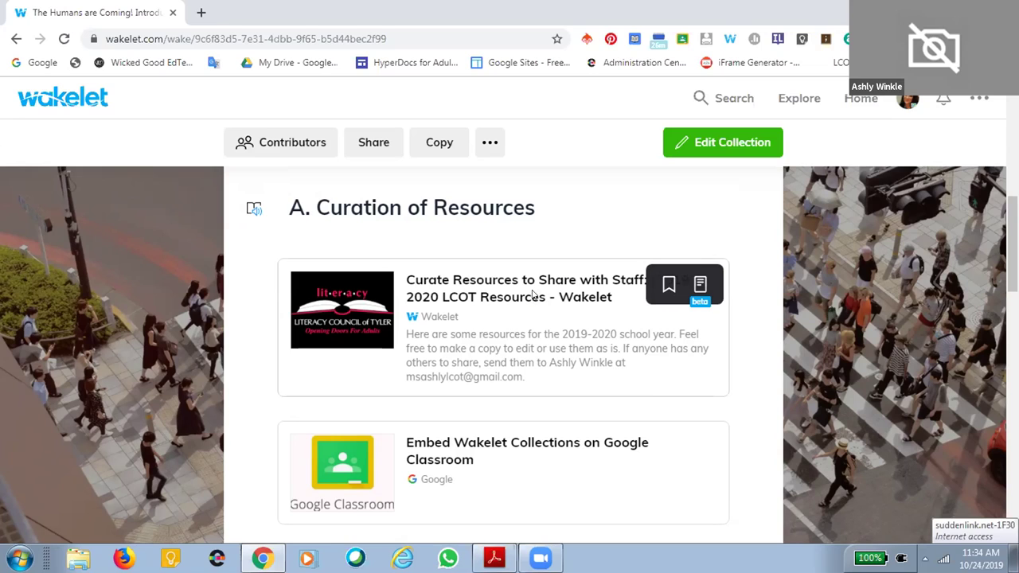
Open the 19-20 LCOT Beginning of the Year Resources example collection and scroll through it
click(533, 295)
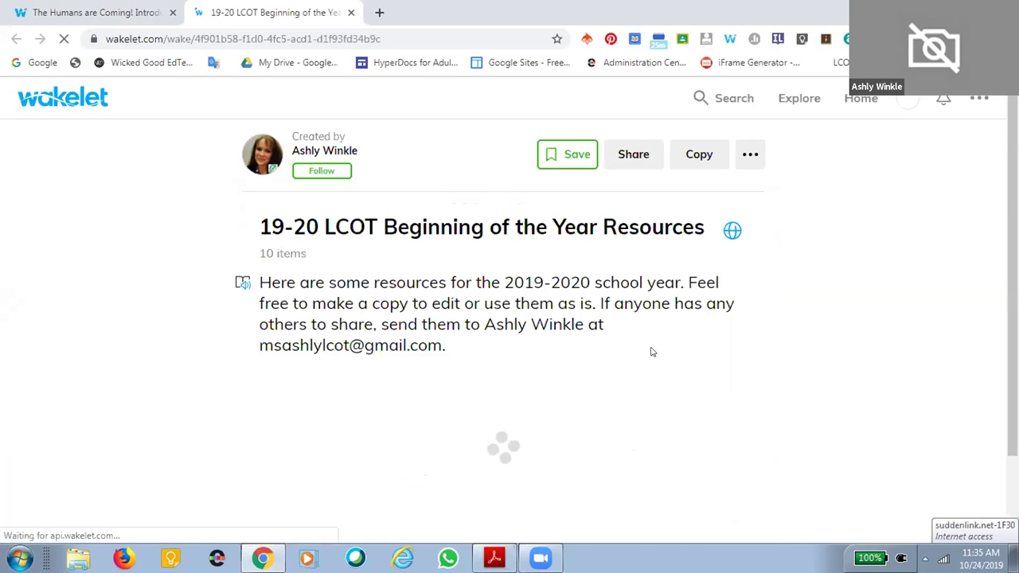
scroll(652, 352, down, 2)
scroll(652, 355, down, 6)
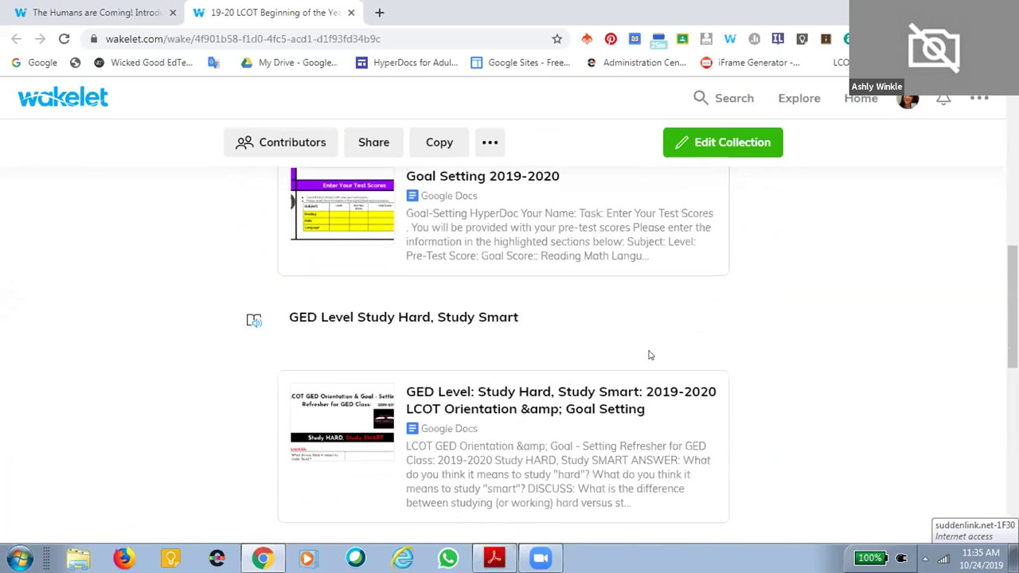
scroll(648, 355, down, 2)
scroll(649, 355, down, 2)
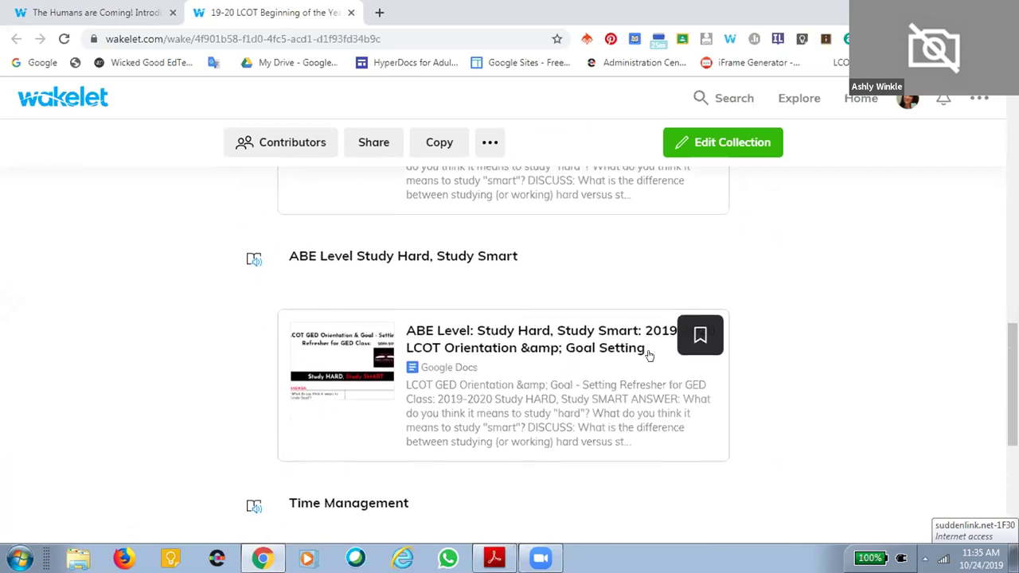
scroll(646, 353, down, 3)
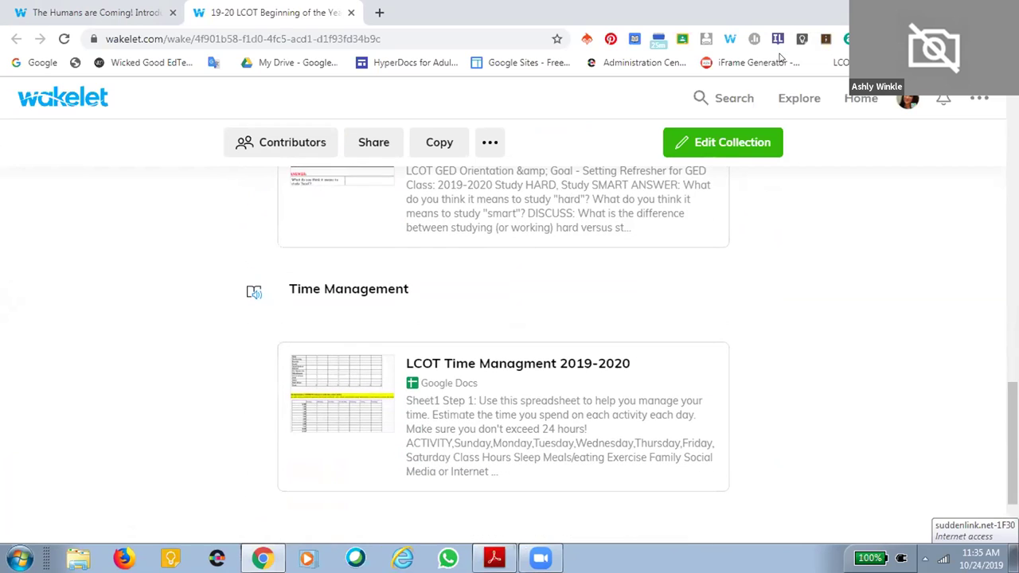
Switch back to The Humans are Coming! collection tab
click(79, 10)
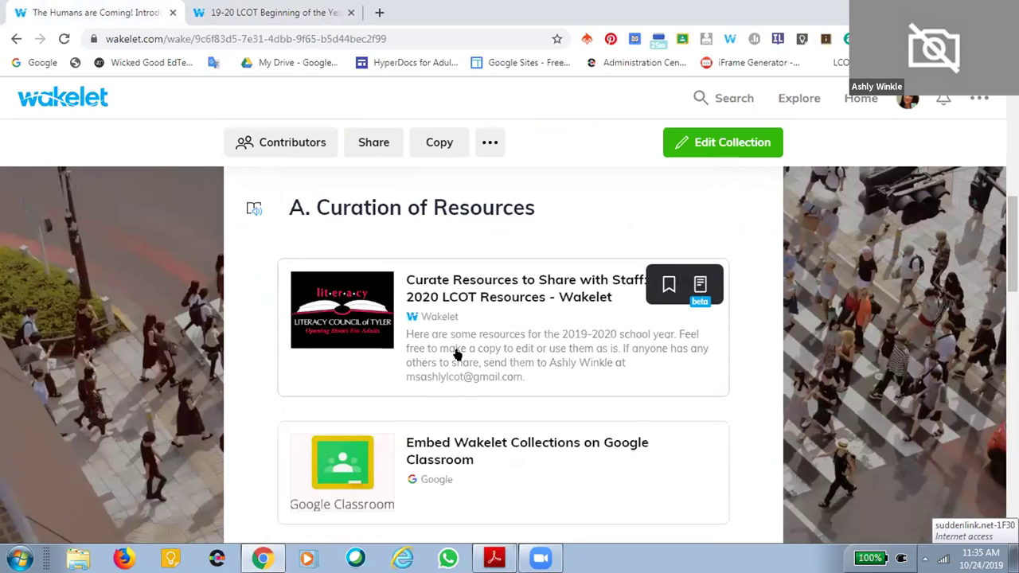
scroll(492, 353, down, 2)
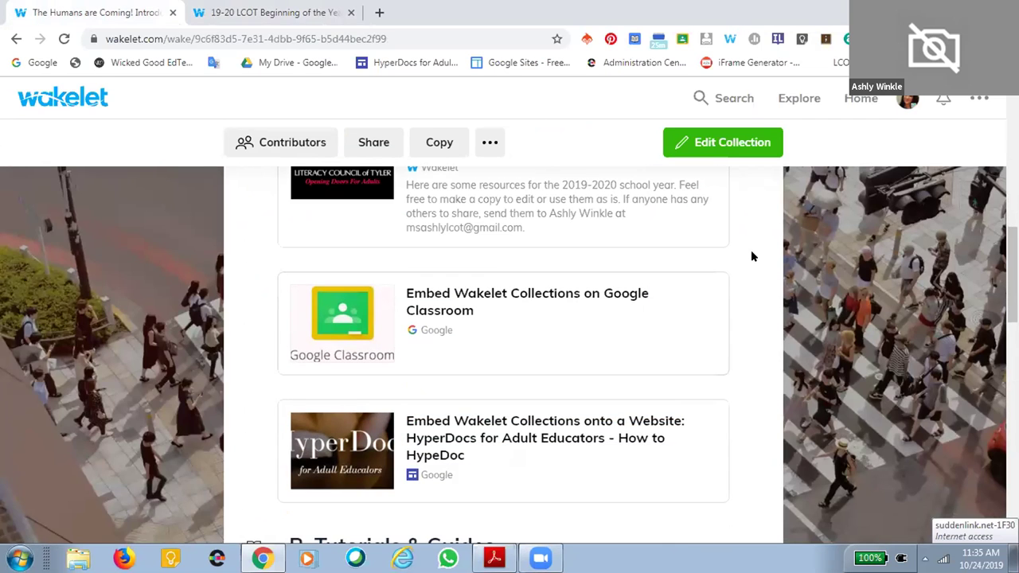
scroll(752, 255, up, 1)
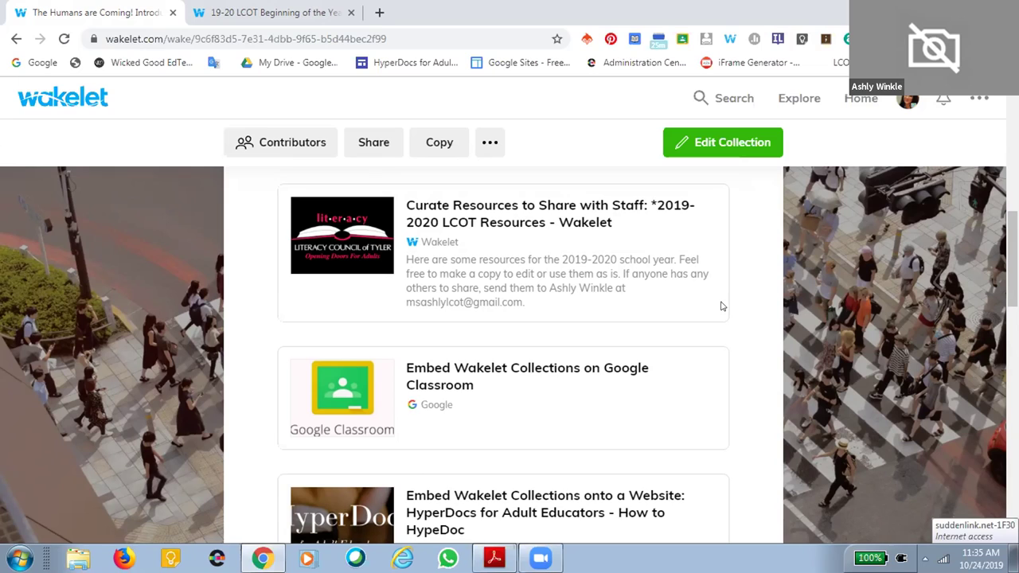
Open the Google Classroom example, then its Financial Literacy Wakelet link under GED-HSE Resource Sites
click(481, 368)
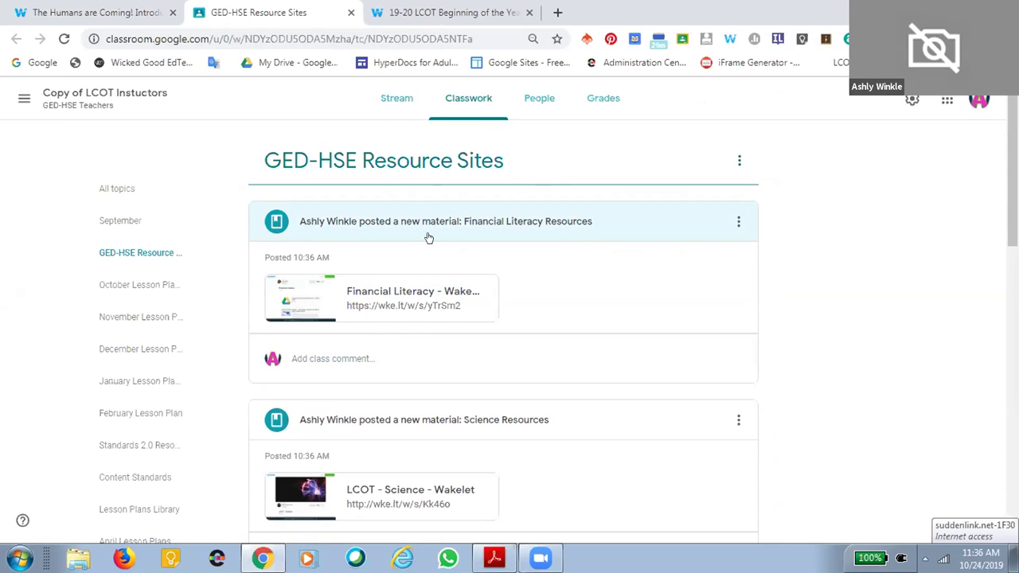
click(444, 286)
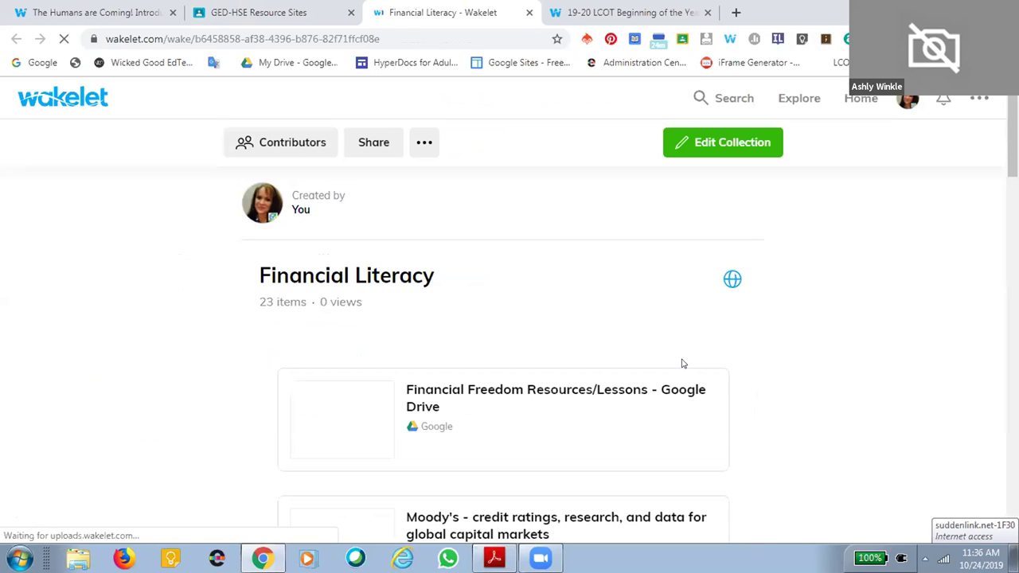
Close the Financial Literacy tab, returning to The Humans are Coming! near B. Tutorials & Guides
scroll(700, 394, down, 3)
scroll(701, 401, down, 4)
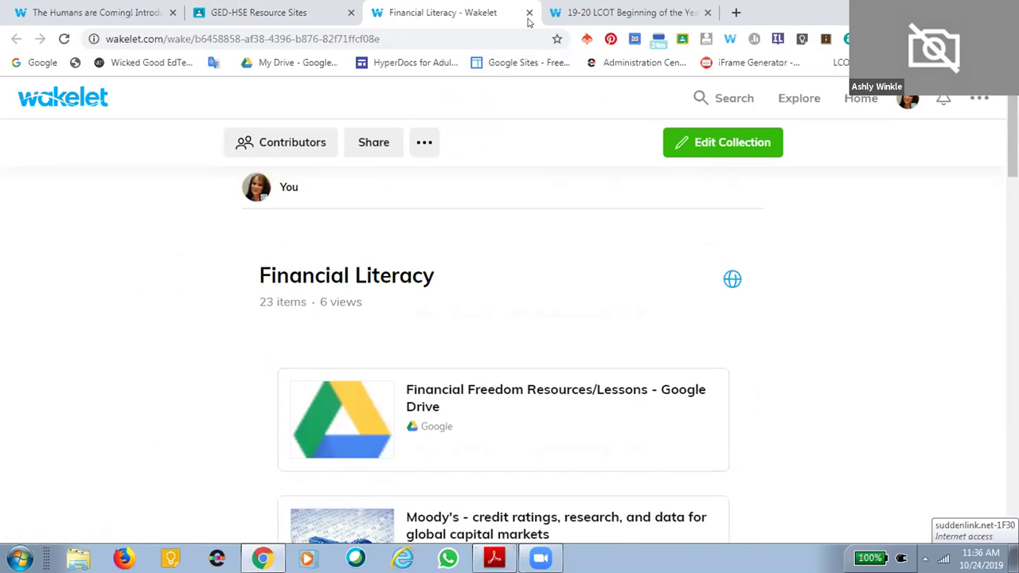
click(529, 13)
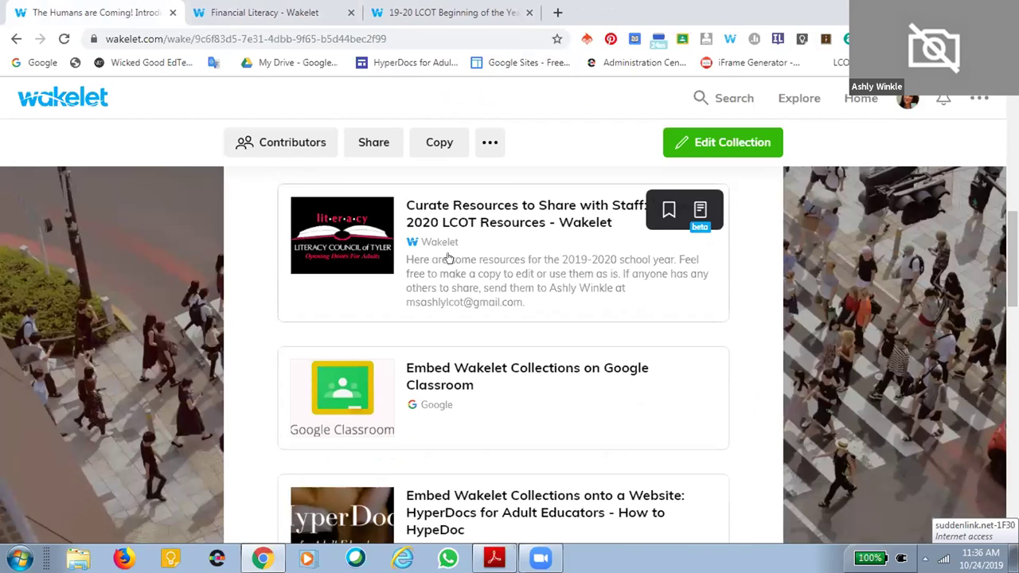
scroll(542, 450, down, 2)
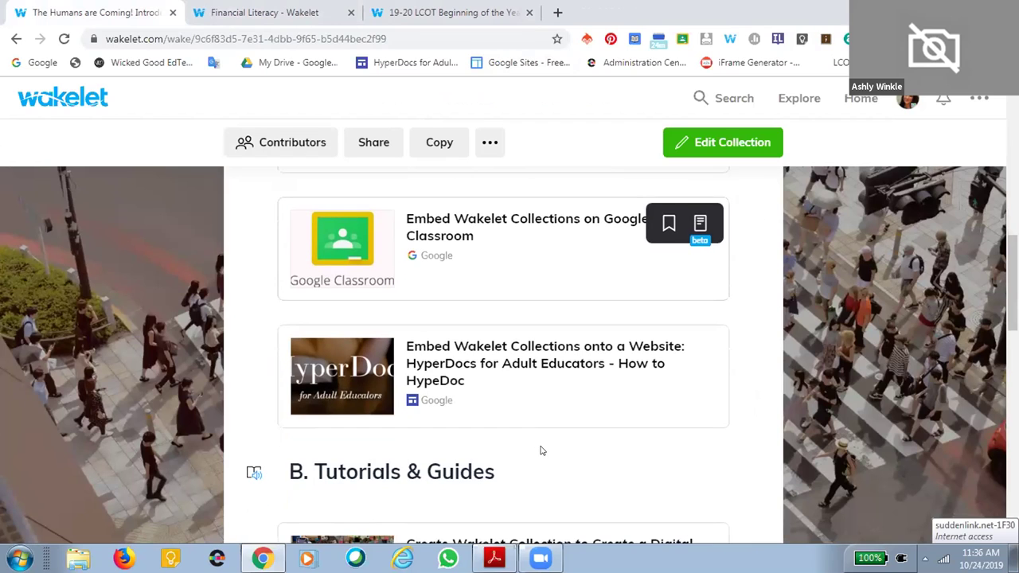
Browse the HyperDocs website embed example in Google Sites, then return to The Humans are Coming!
click(446, 368)
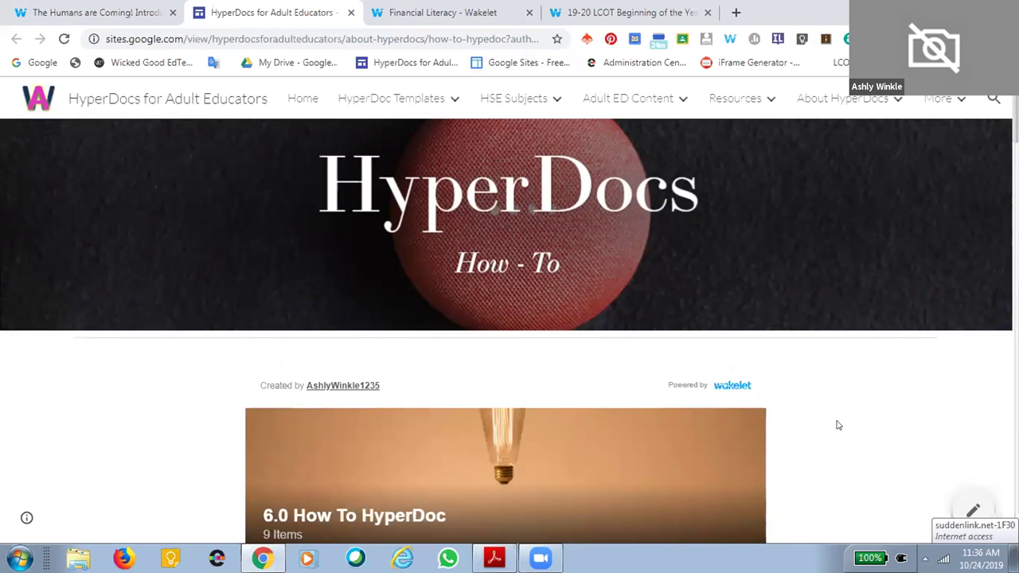
scroll(833, 423, down, 5)
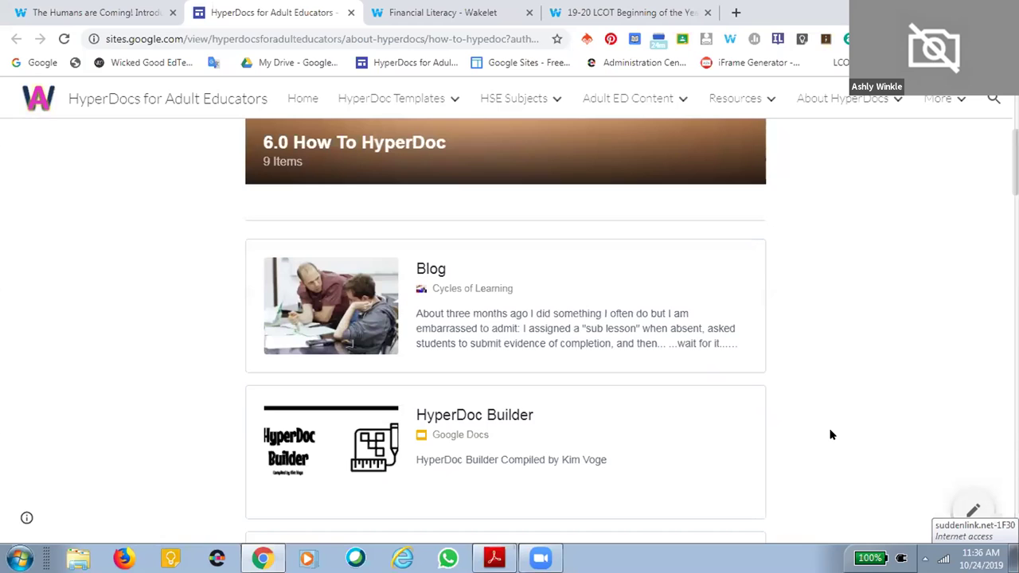
scroll(831, 434, down, 4)
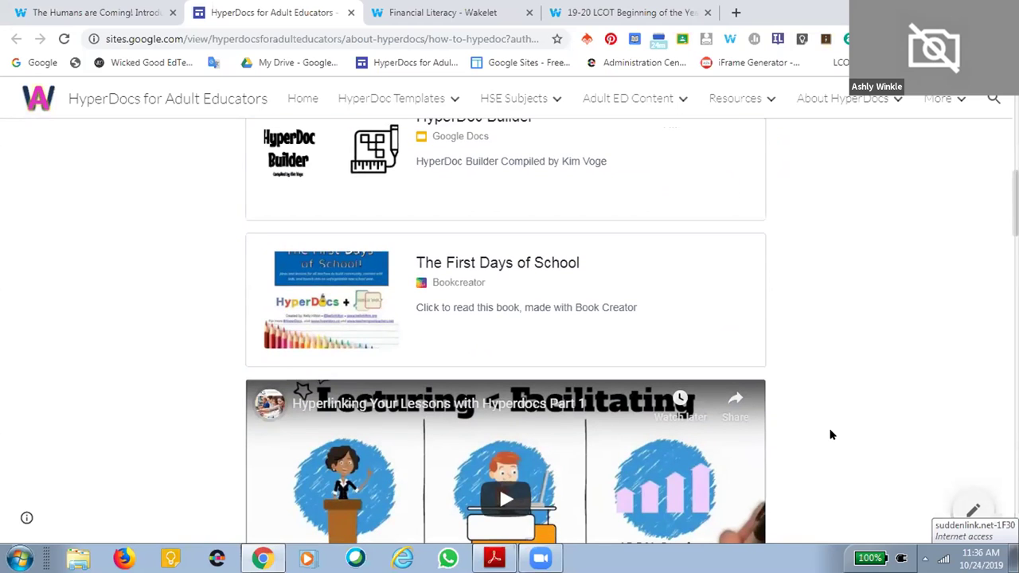
scroll(830, 434, down, 3)
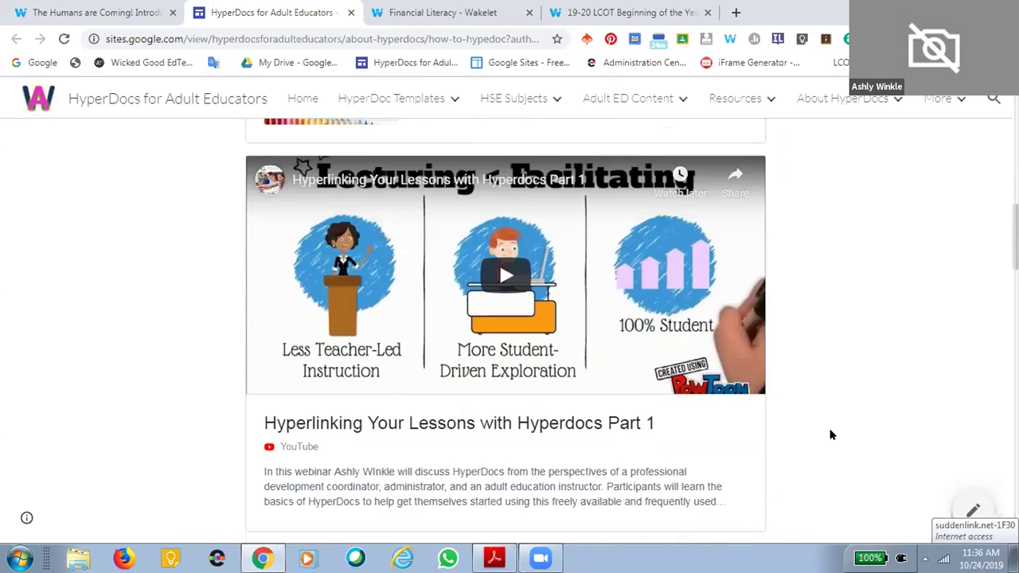
scroll(832, 437, down, 2)
scroll(837, 441, down, 3)
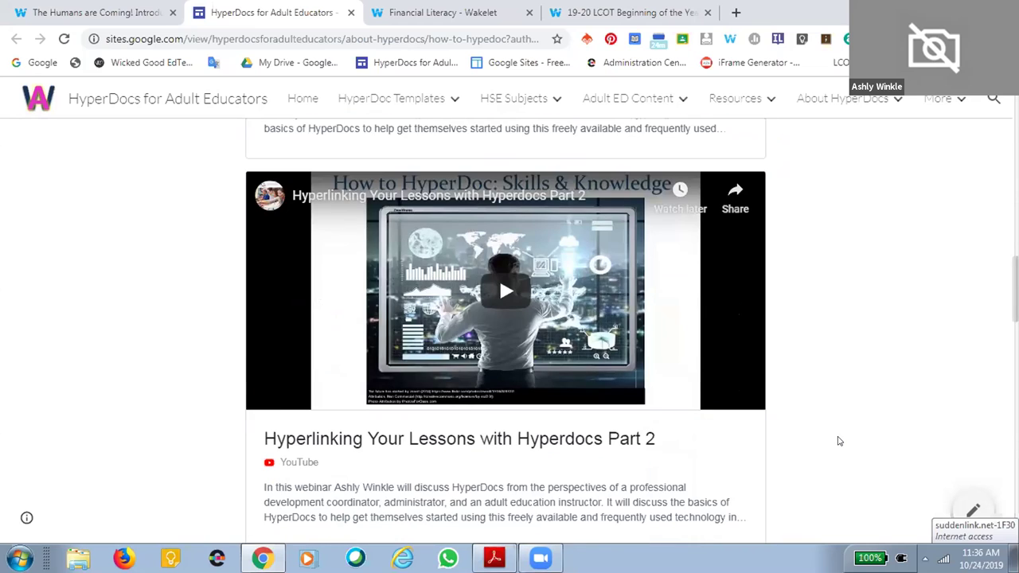
scroll(837, 441, down, 2)
scroll(838, 441, down, 9)
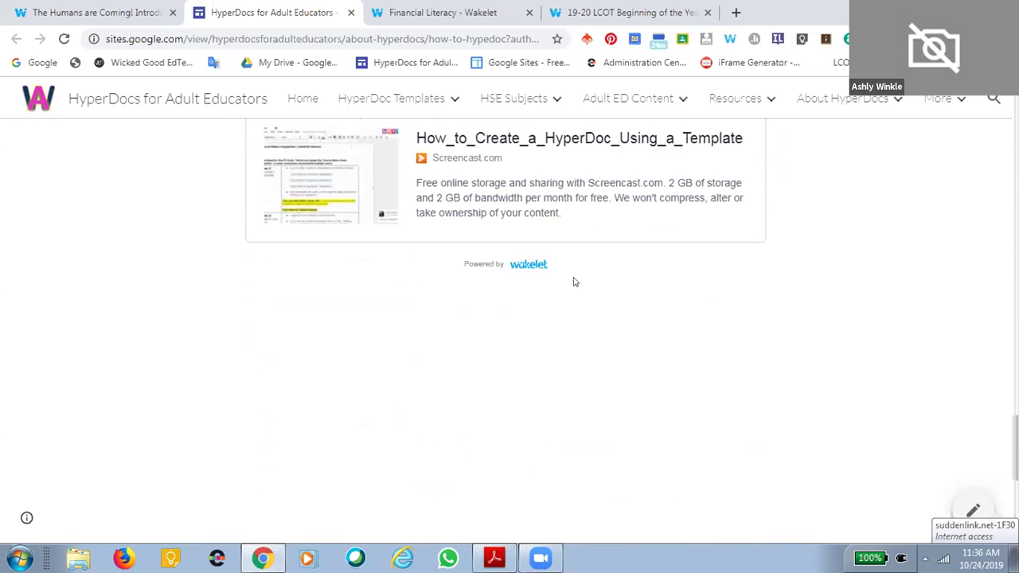
click(73, 11)
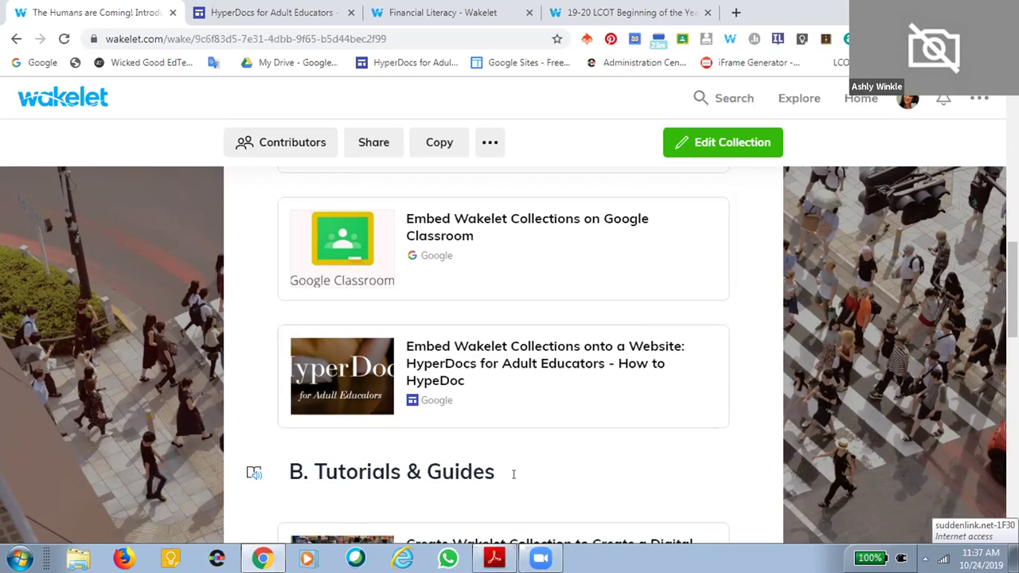
Scroll to B. Tutorials & Guides, showing the Plickers guide PDF and GED Extended Response tutorial
scroll(576, 462, down, 4)
scroll(577, 462, up, 1)
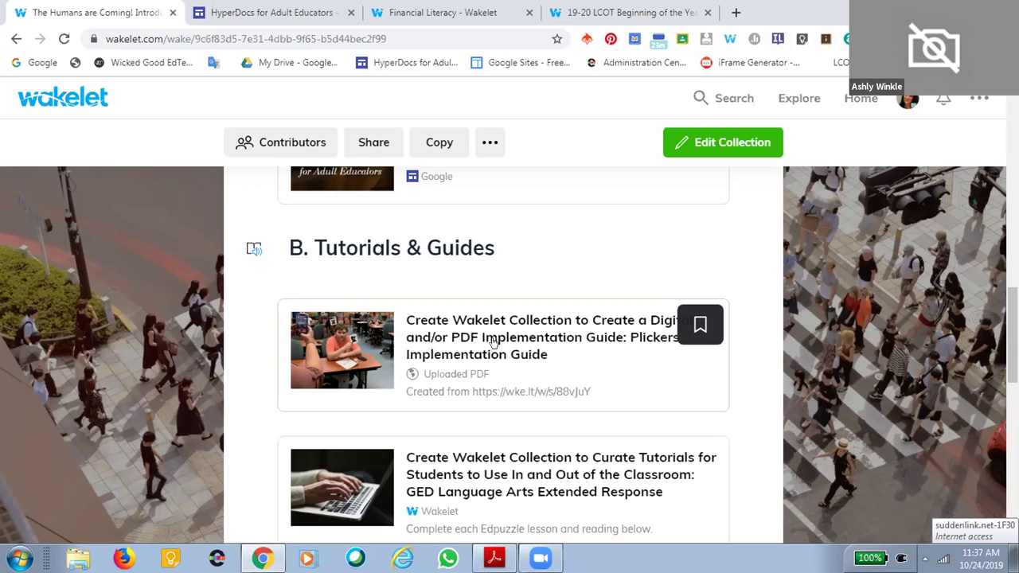
click(493, 342)
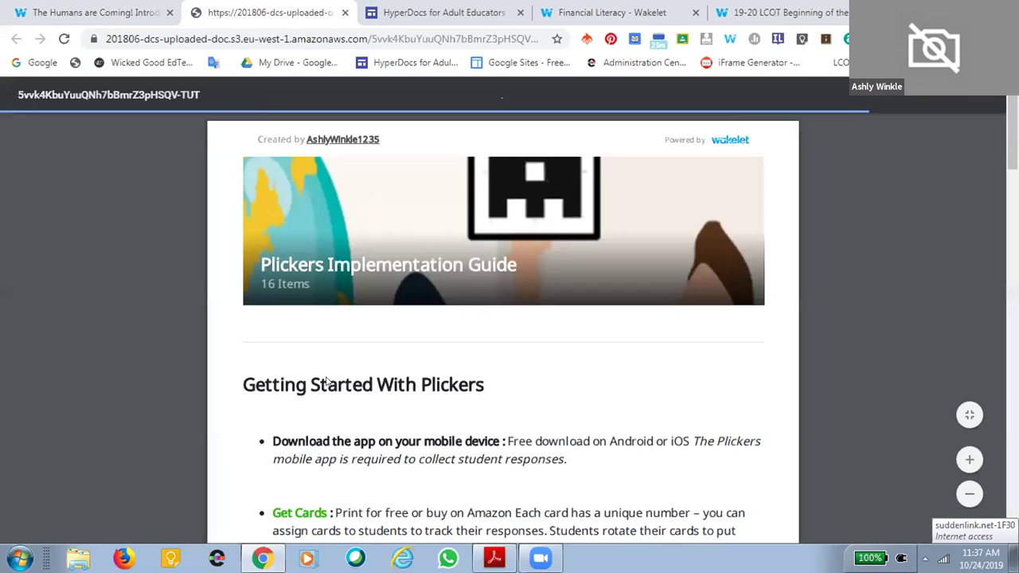
scroll(709, 369, down, 5)
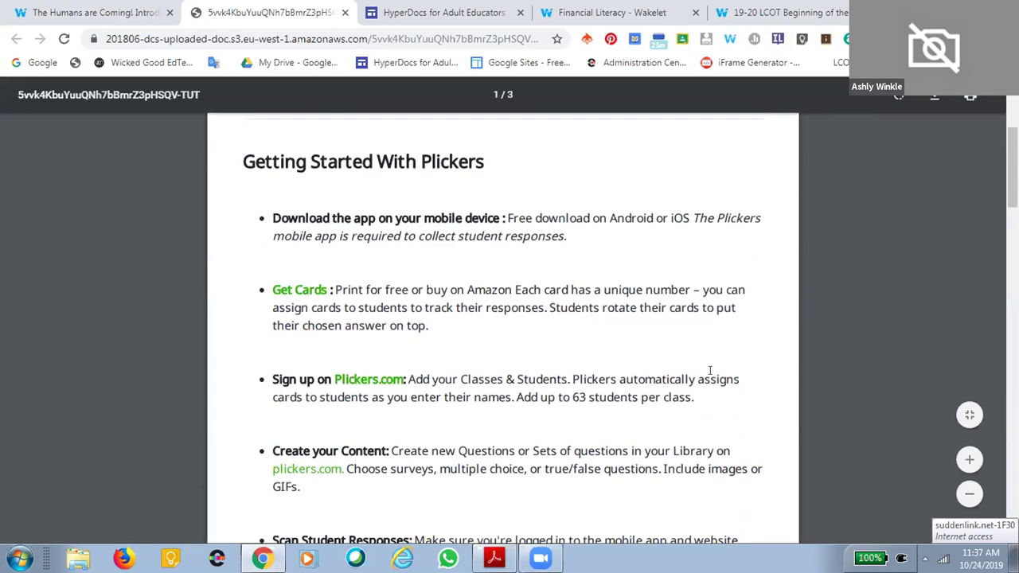
scroll(710, 377, down, 8)
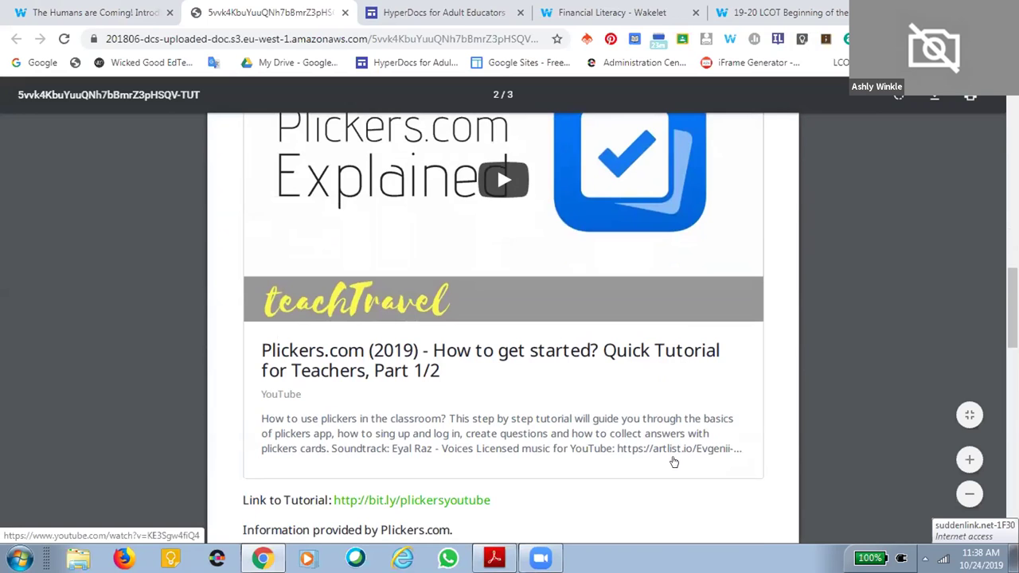
scroll(673, 462, down, 4)
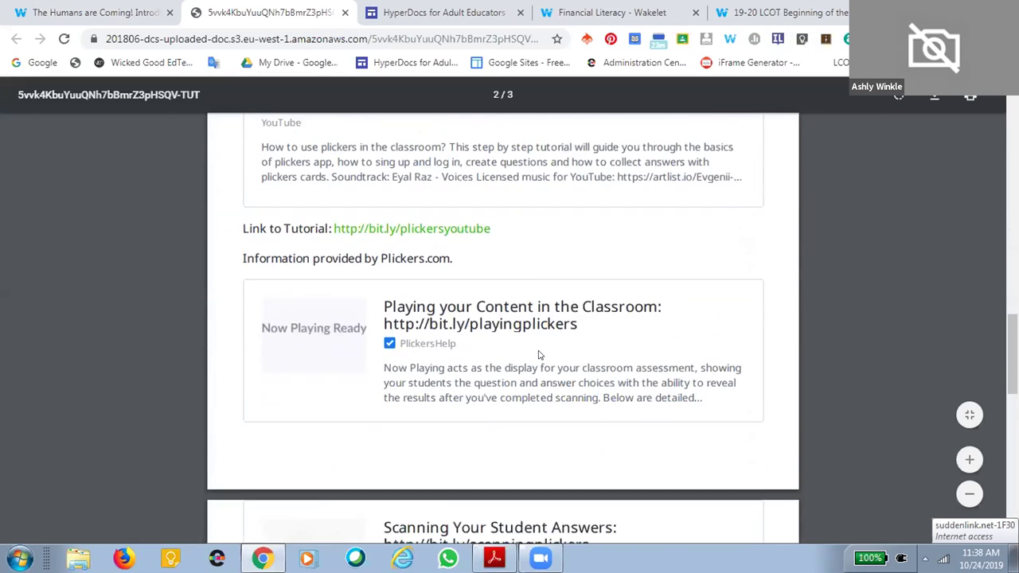
scroll(507, 358, down, 5)
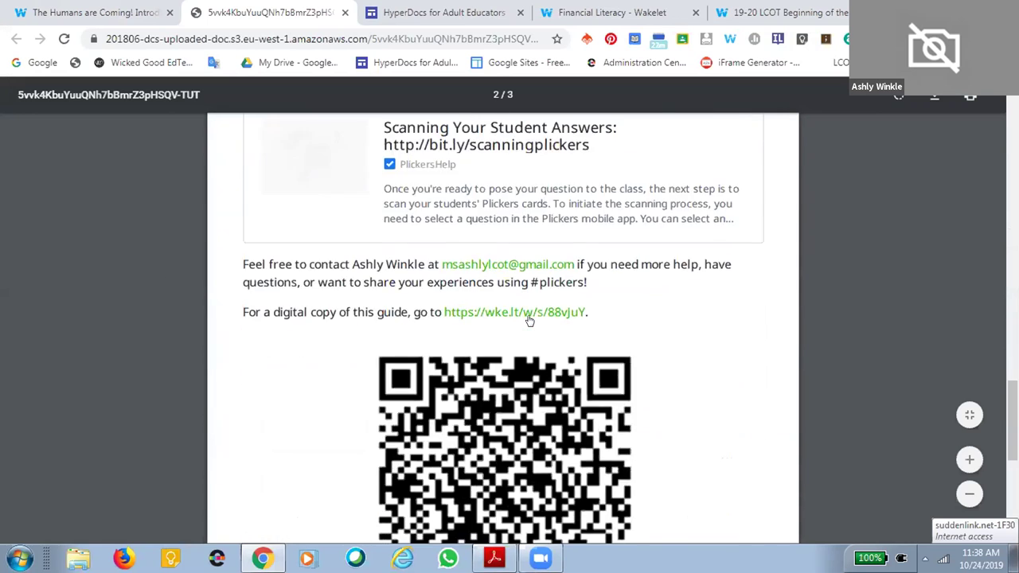
scroll(518, 310, up, 6)
scroll(558, 302, down, 4)
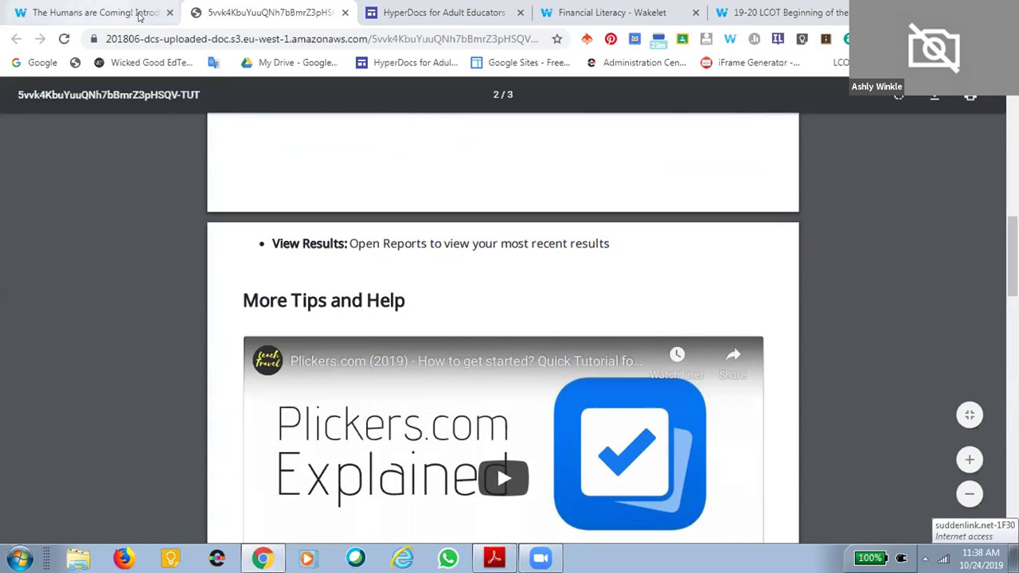
scroll(603, 306, down, 10)
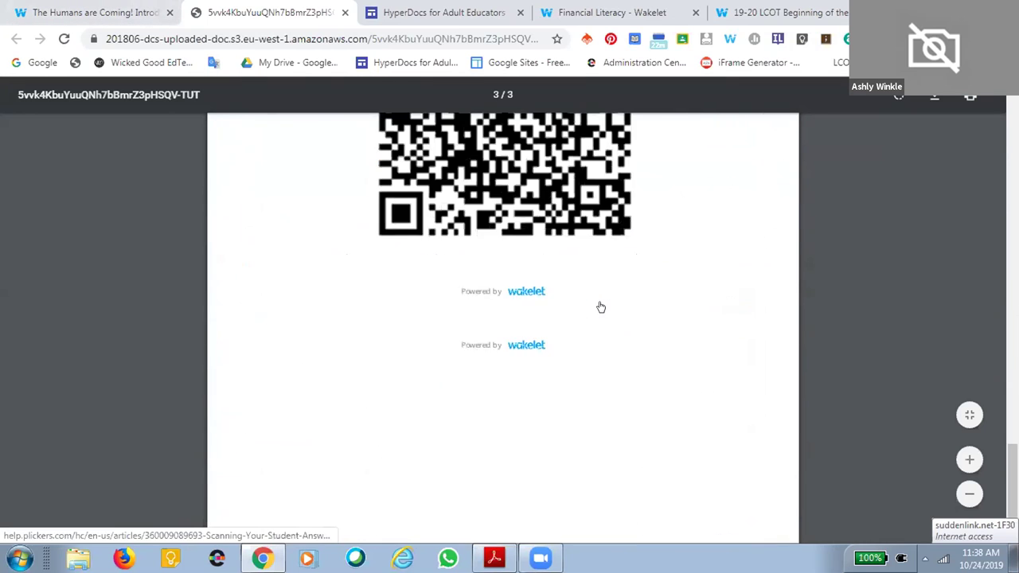
scroll(600, 306, up, 5)
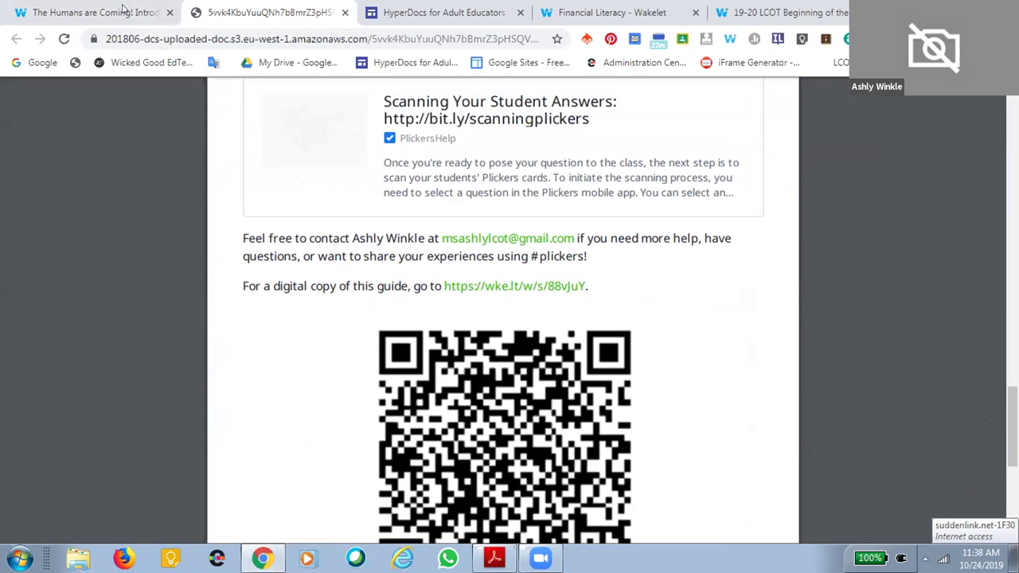
key(ctrl+w)
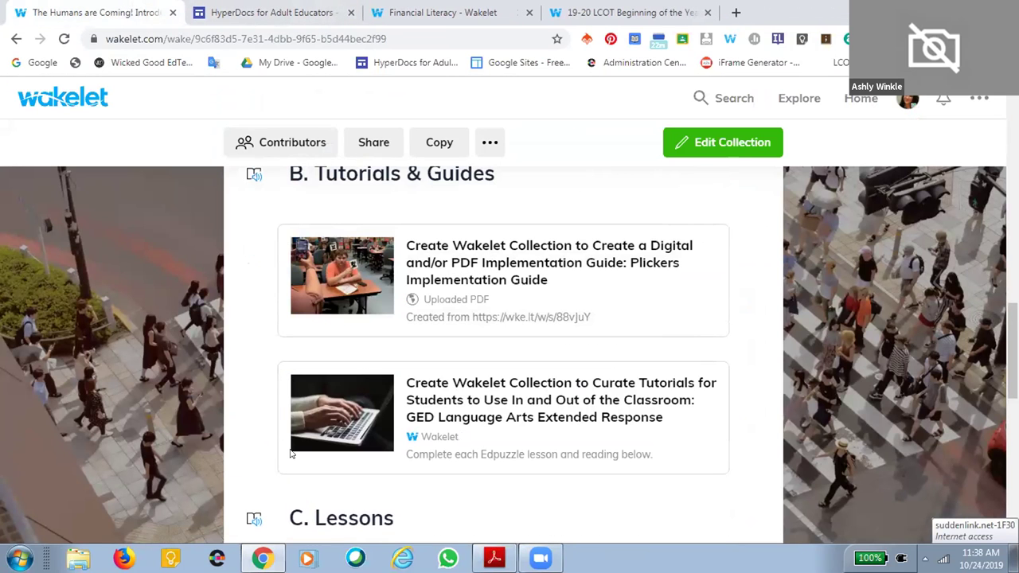
Open the GED Language Arts Extended Response collection and scroll through its Edpuzzle lessons on introductions and body paragraphs
click(433, 382)
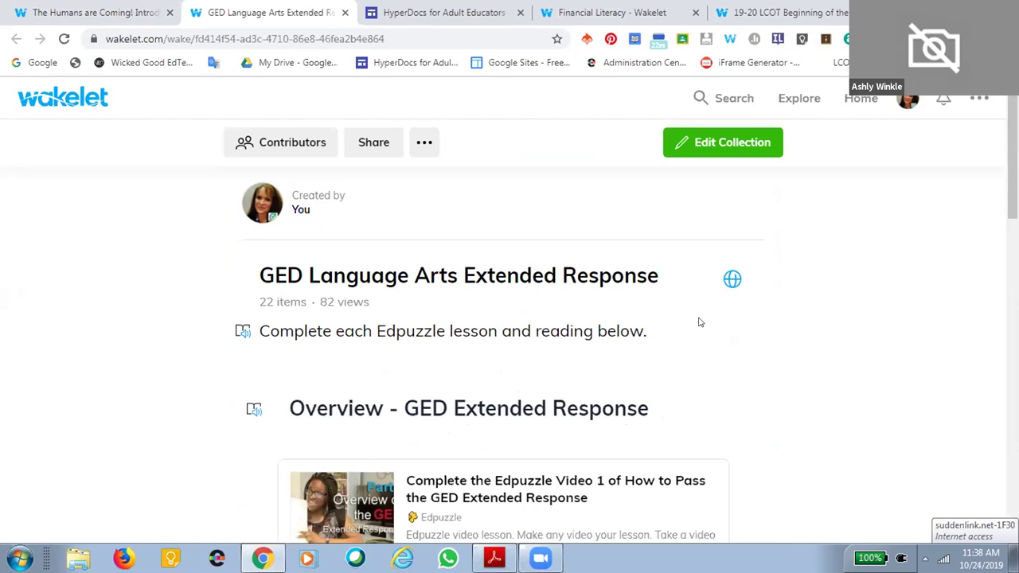
scroll(698, 322, down, 2)
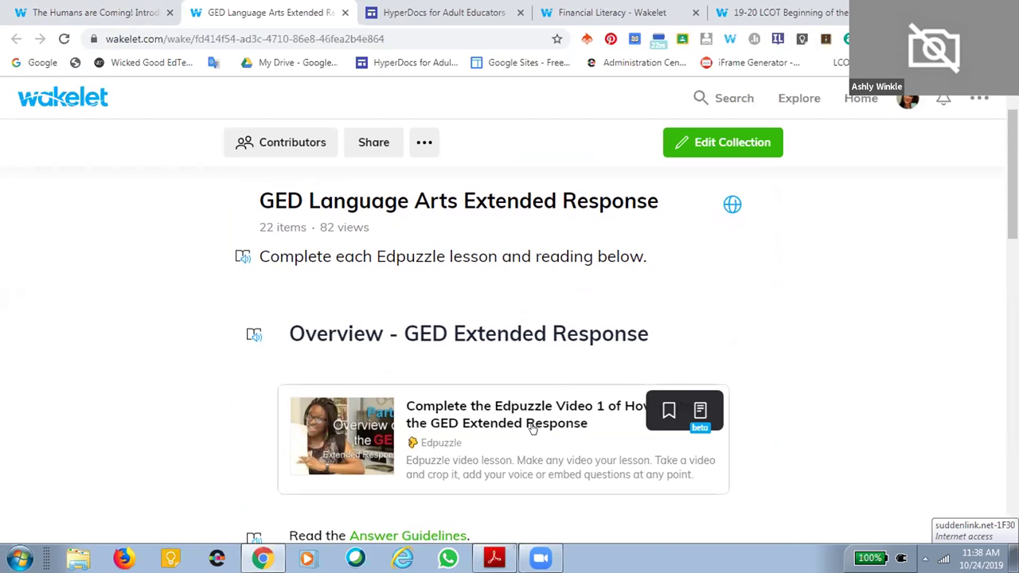
scroll(534, 420, down, 2)
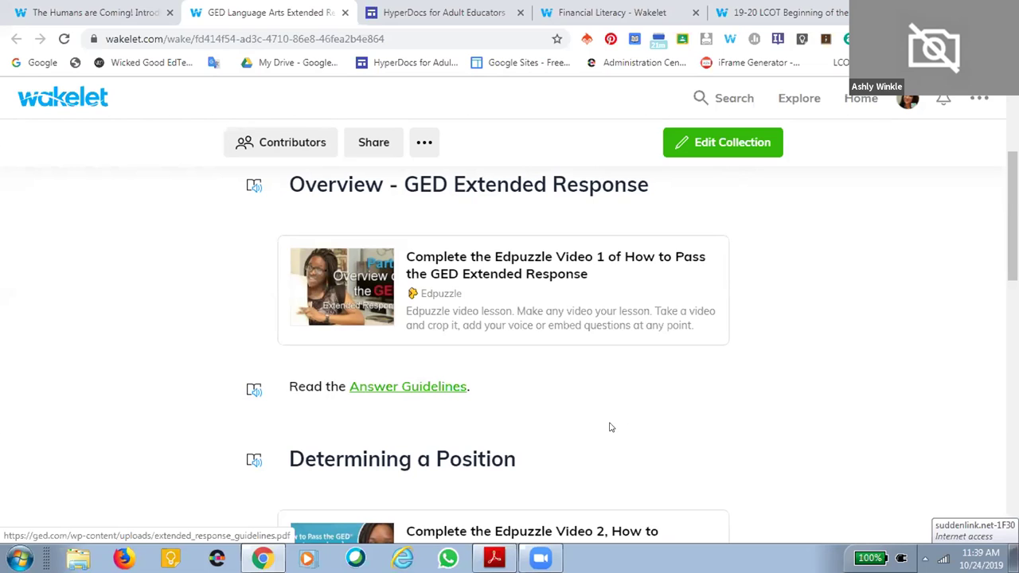
scroll(627, 424, down, 1)
scroll(628, 424, down, 3)
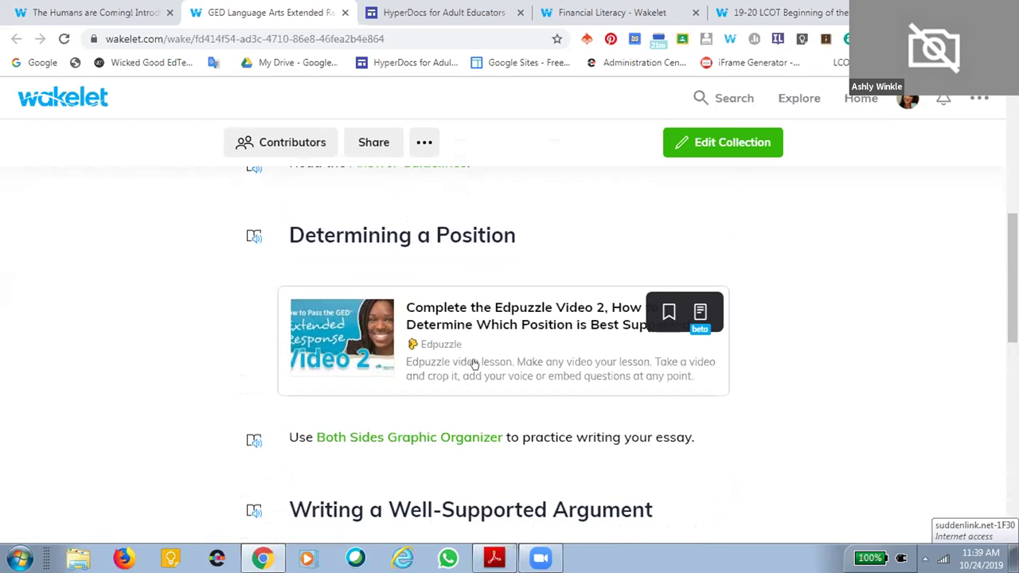
scroll(560, 453, down, 3)
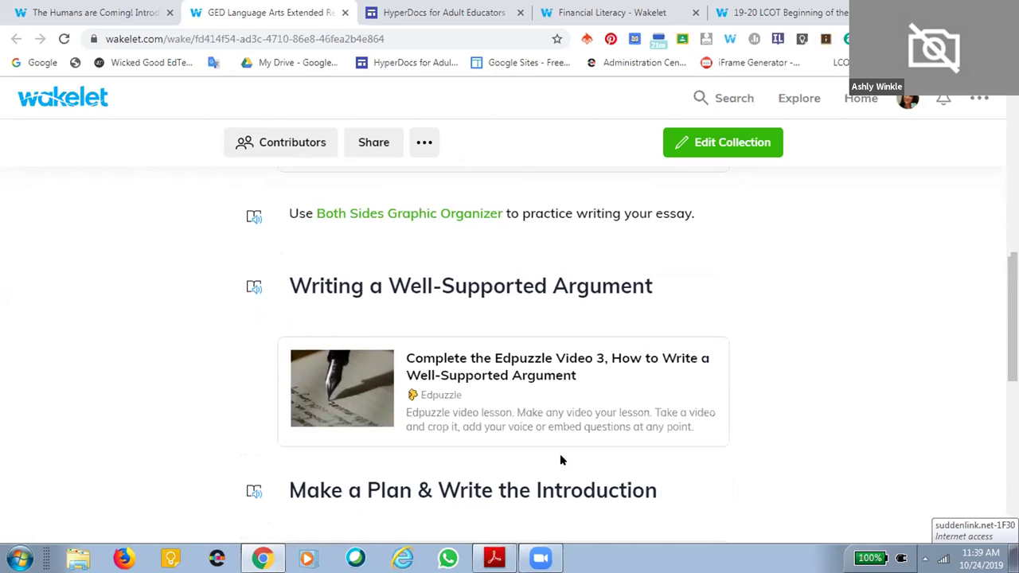
scroll(588, 457, down, 3)
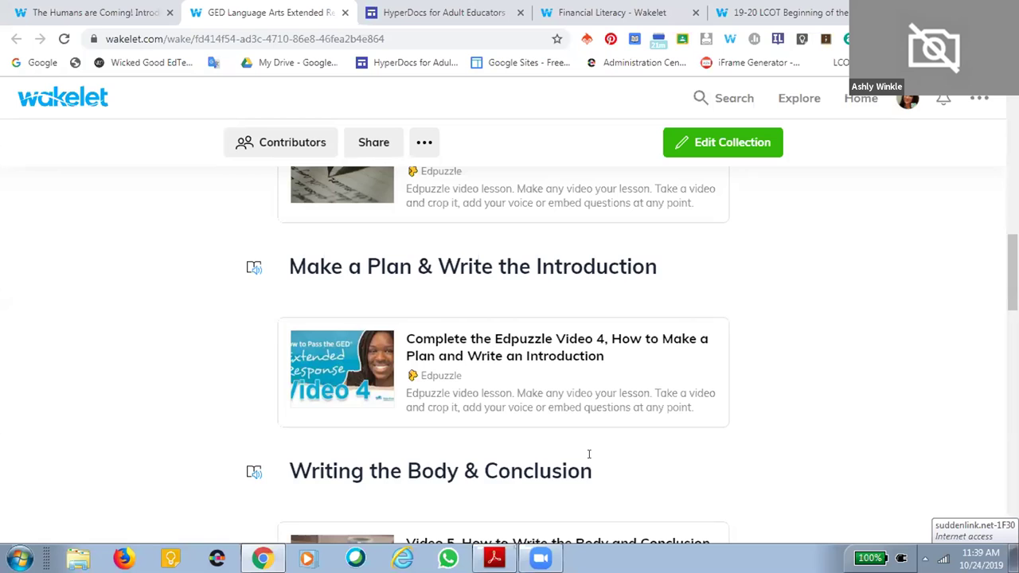
Switch back to The Humans are Coming! and scroll down to section C. Lessons
click(79, 10)
scroll(557, 406, down, 2)
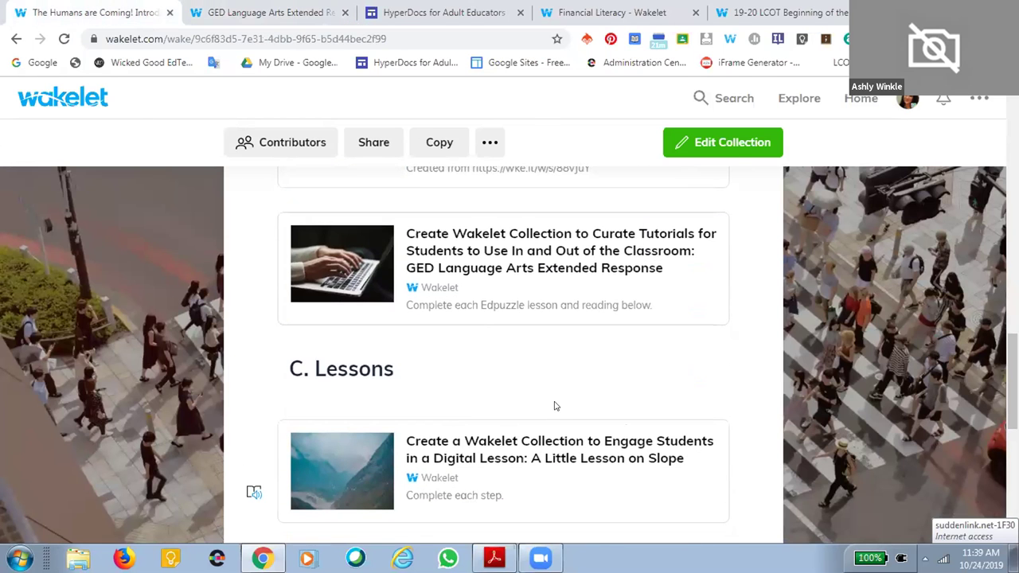
scroll(556, 407, down, 1)
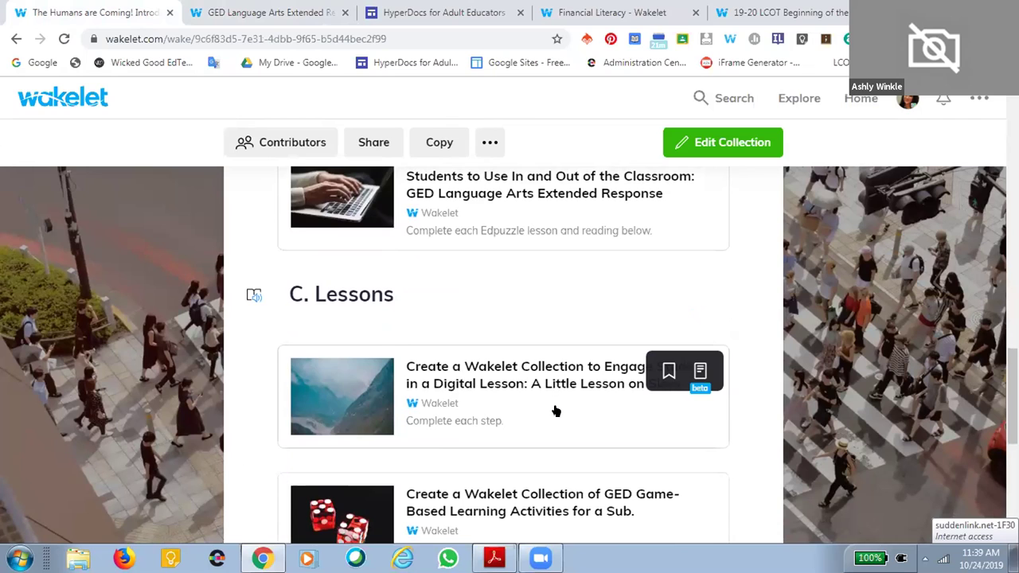
scroll(556, 409, down, 1)
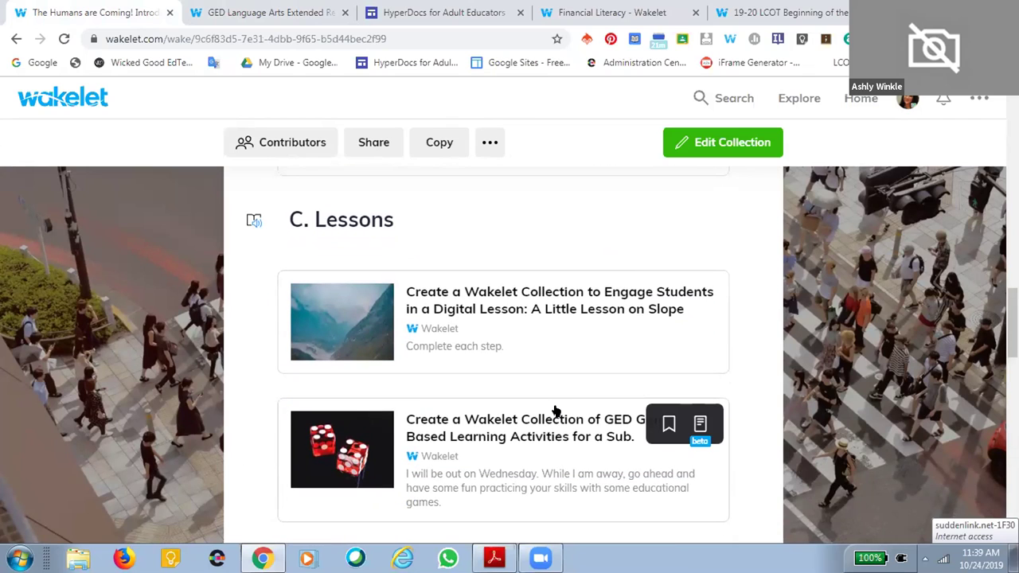
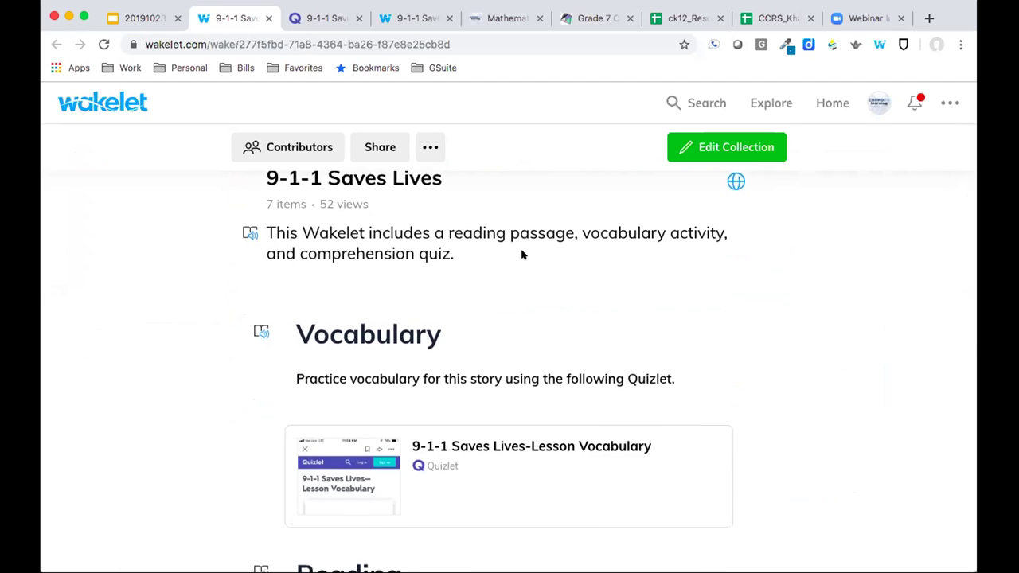
scroll(521, 252, down, 3)
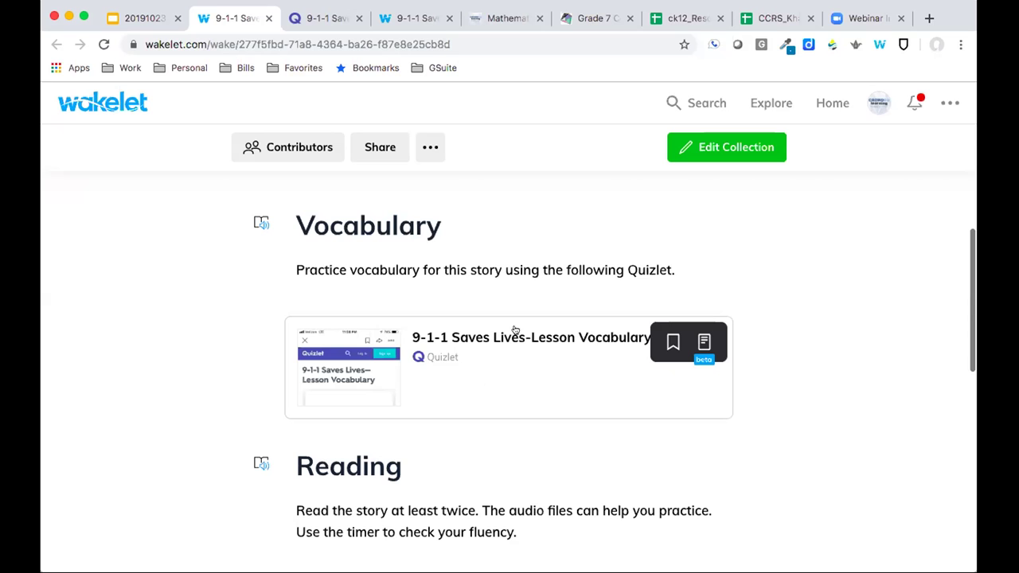
scroll(503, 367, down, 5)
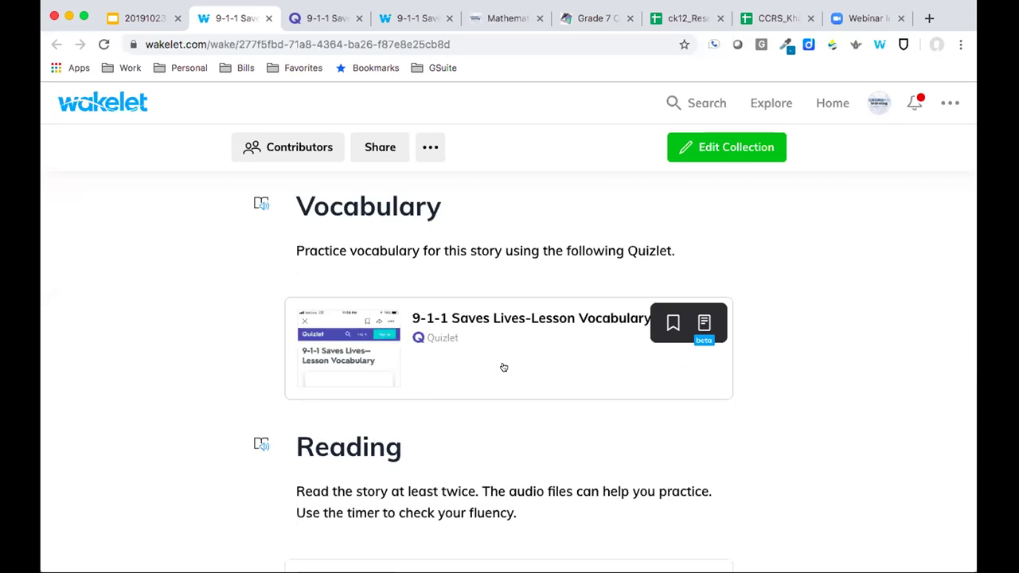
scroll(505, 364, up, 2)
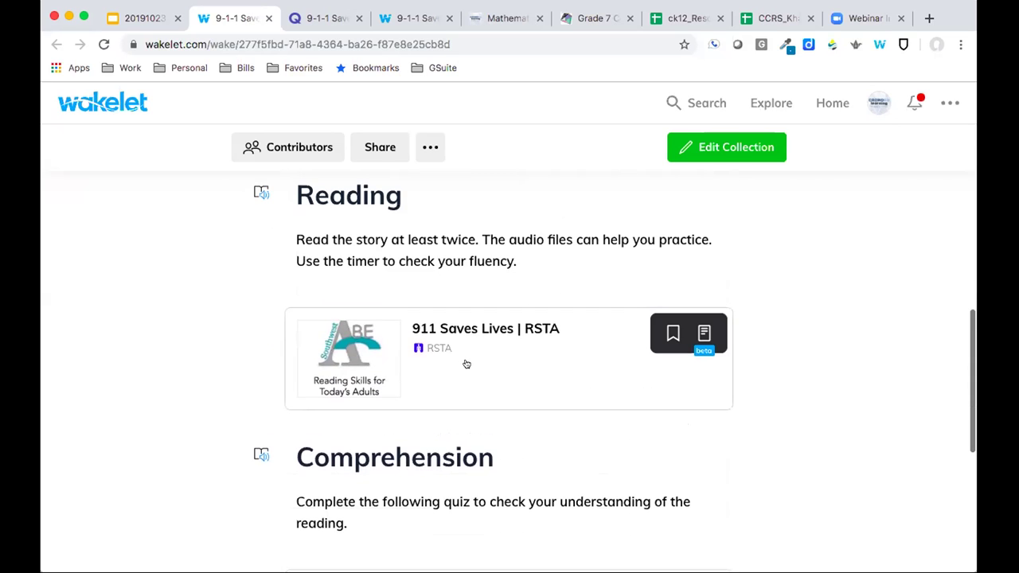
scroll(466, 364, down, 2)
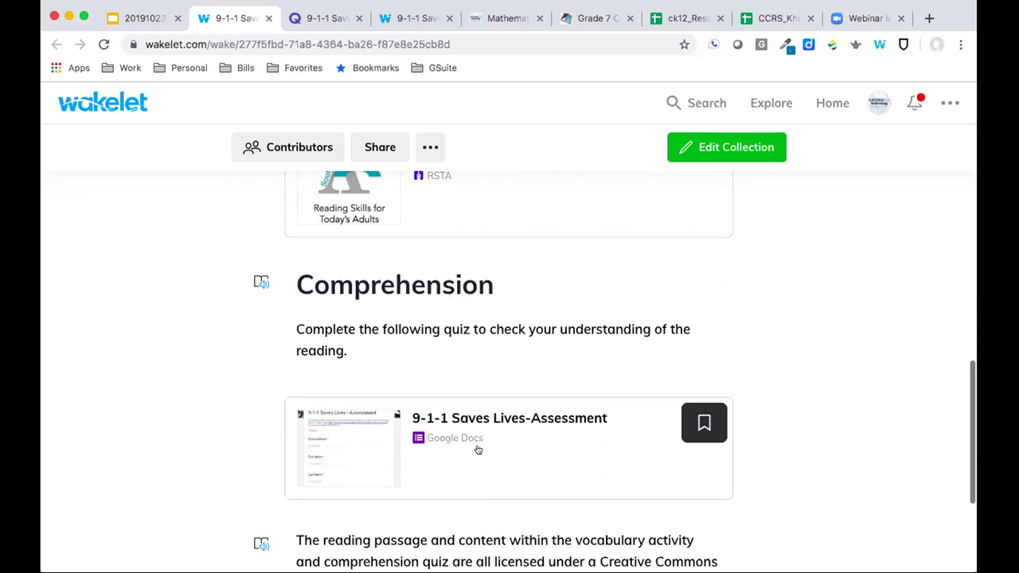
scroll(479, 449, up, 2)
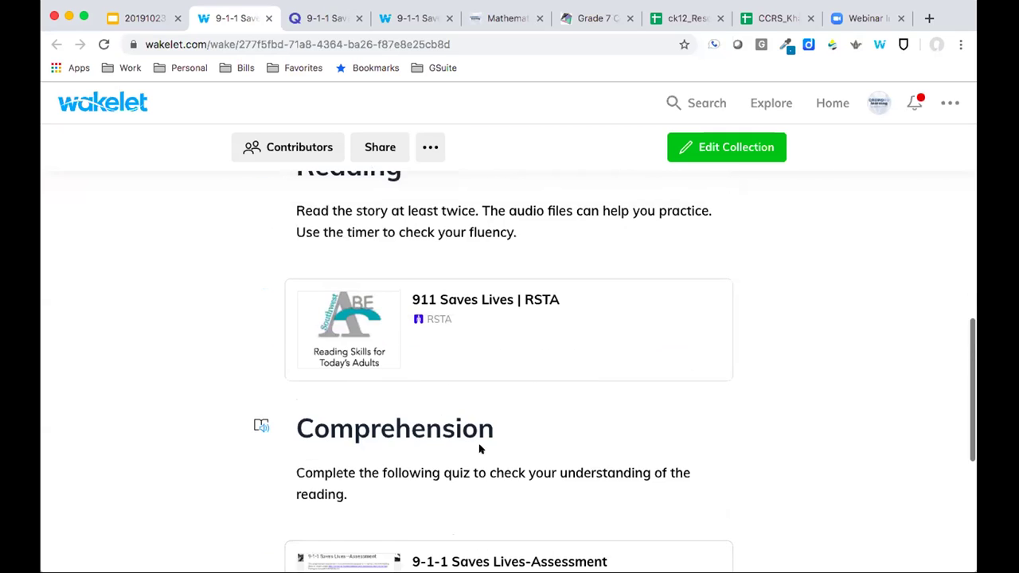
click(509, 303)
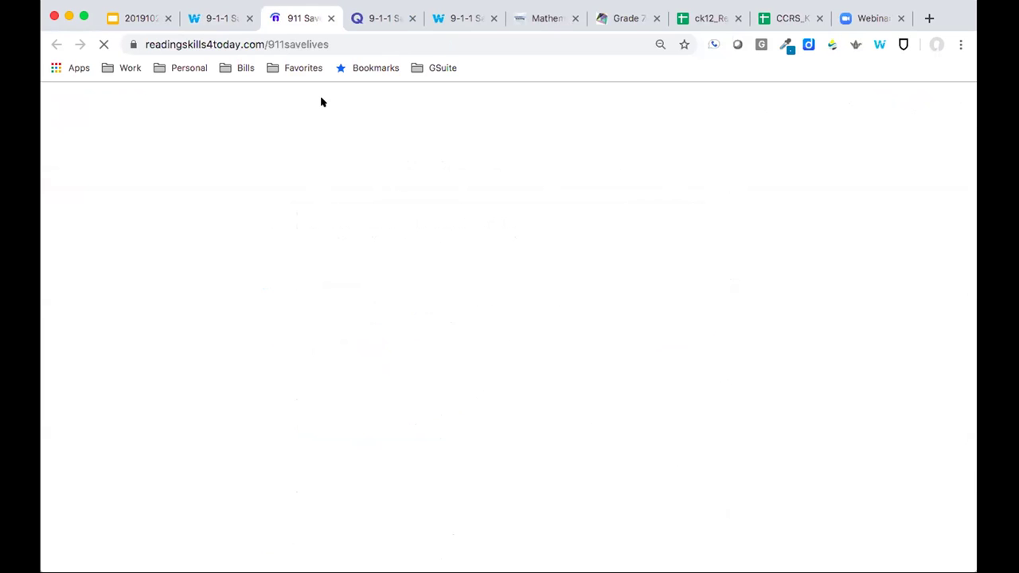
click(331, 19)
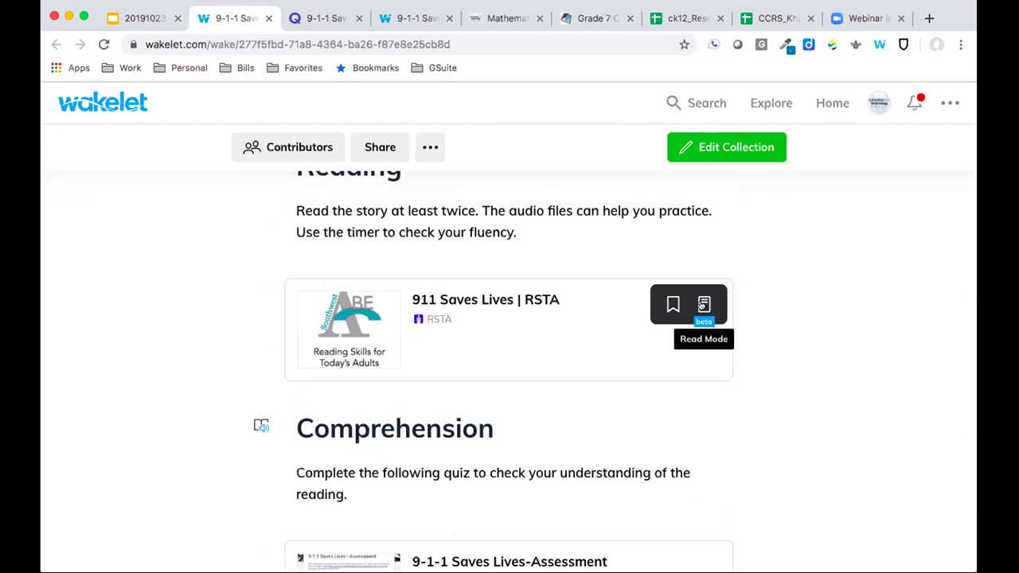
Read the '911 Saves Lives | RSTA' story in Wakelet's reader view, scrolling through and back to the top
click(702, 305)
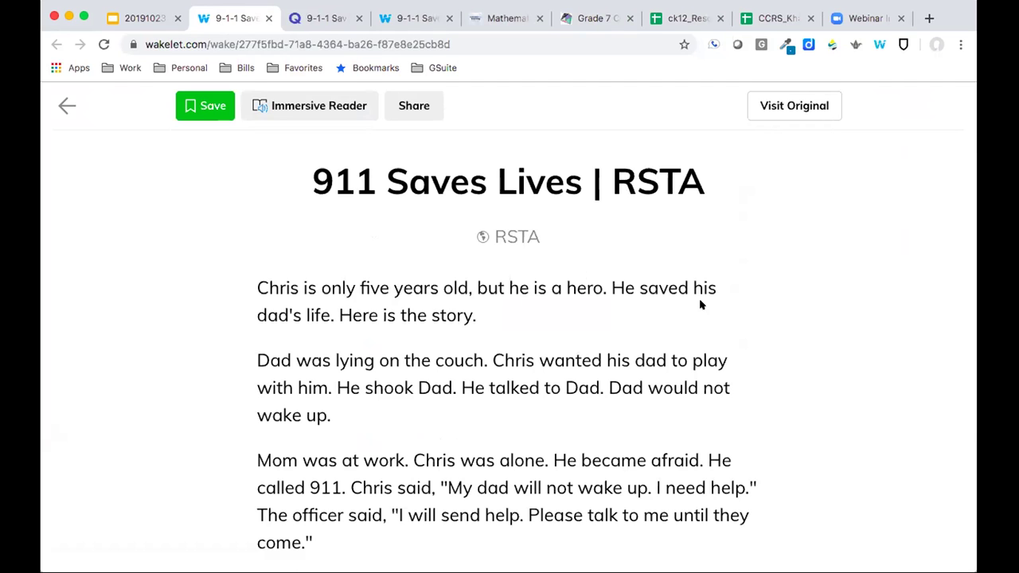
scroll(700, 305, down, 5)
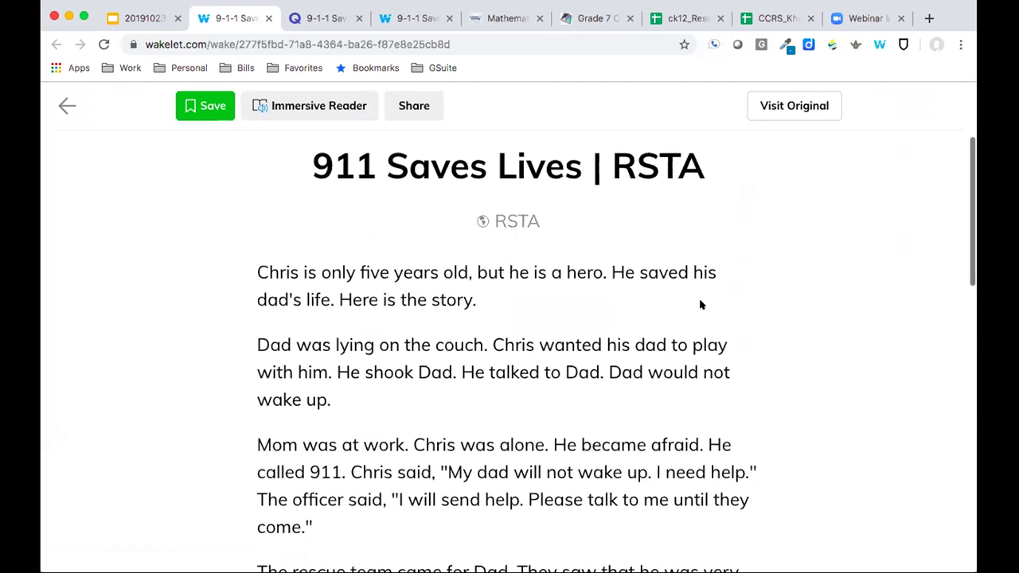
scroll(701, 304, down, 5)
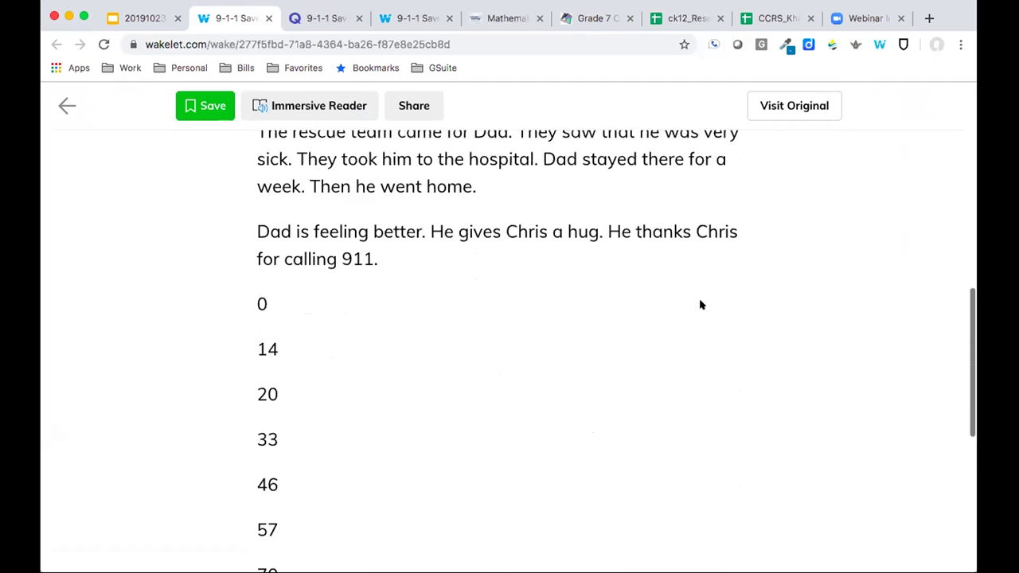
scroll(700, 305, down, 1)
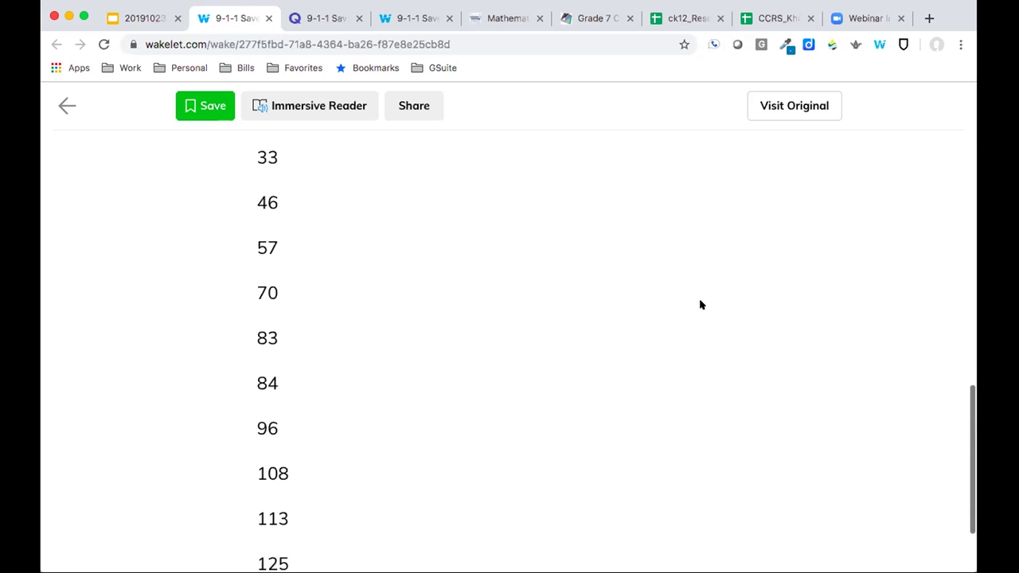
scroll(700, 305, down, 2)
scroll(700, 305, up, 10)
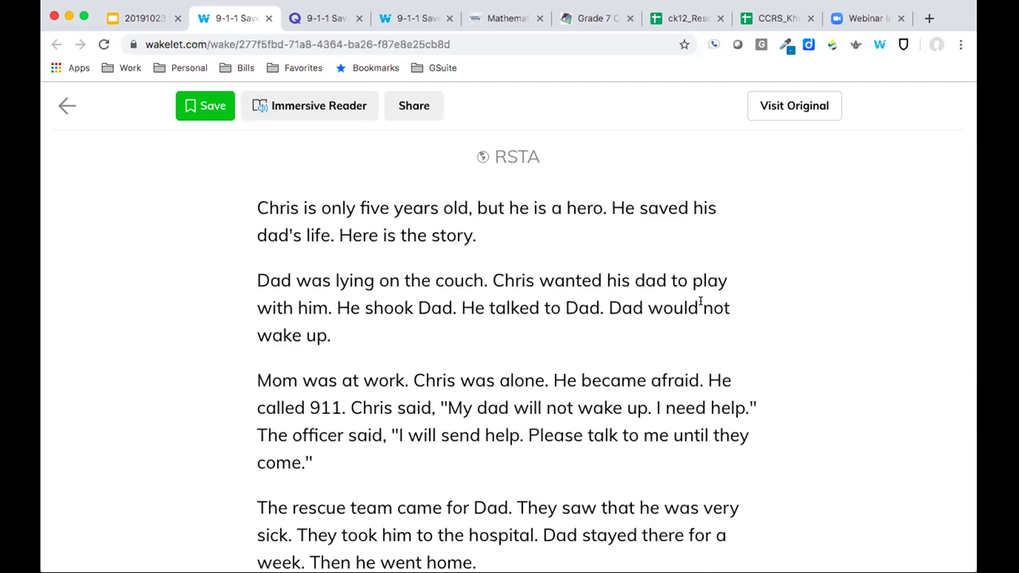
scroll(700, 302, up, 1)
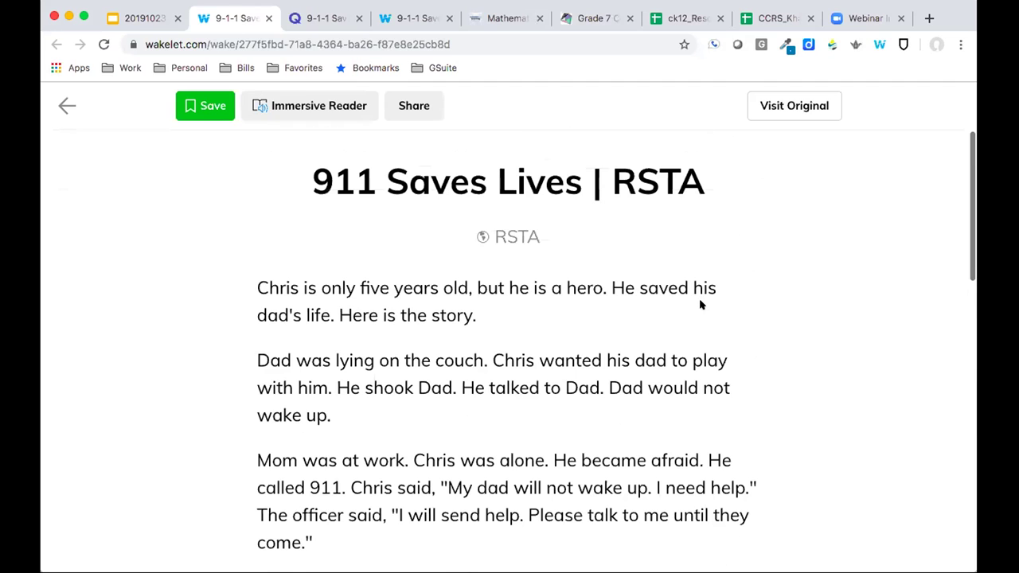
click(304, 105)
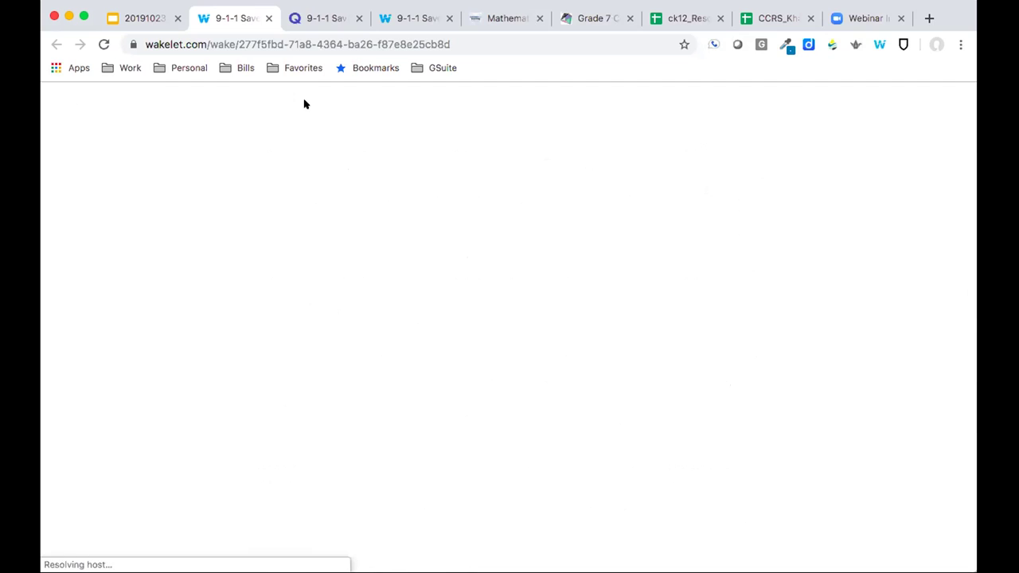
click(785, 119)
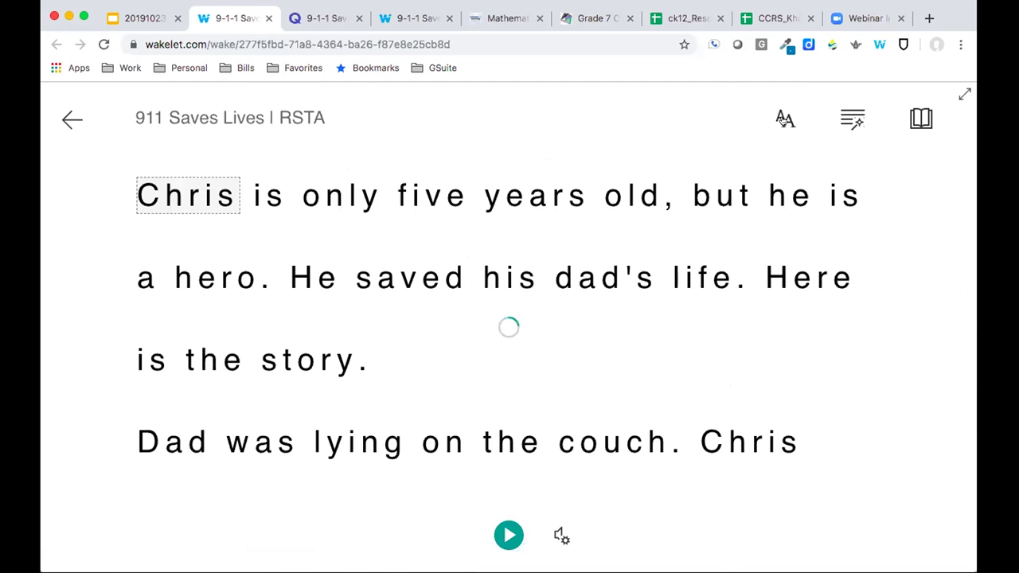
click(708, 130)
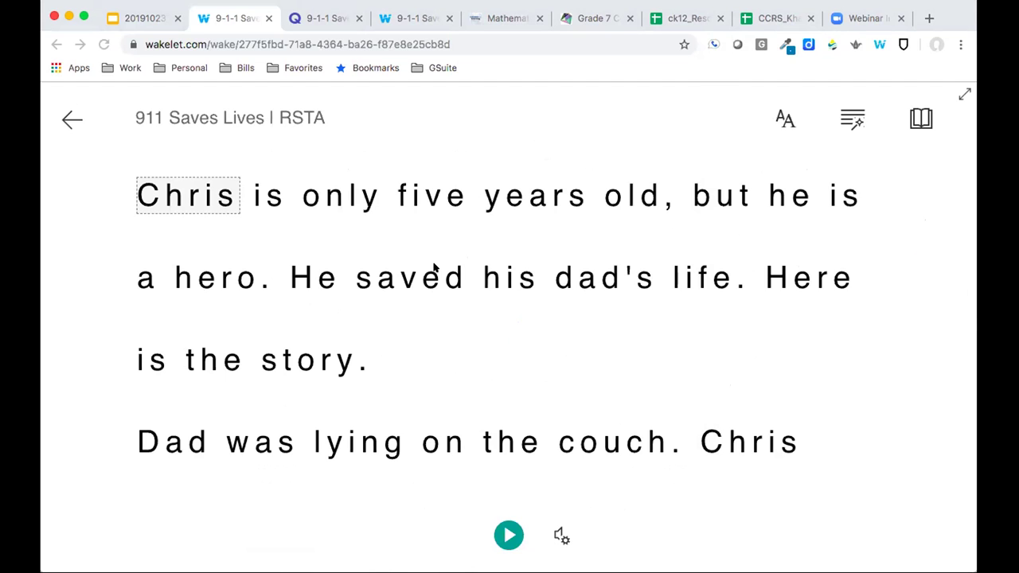
click(71, 118)
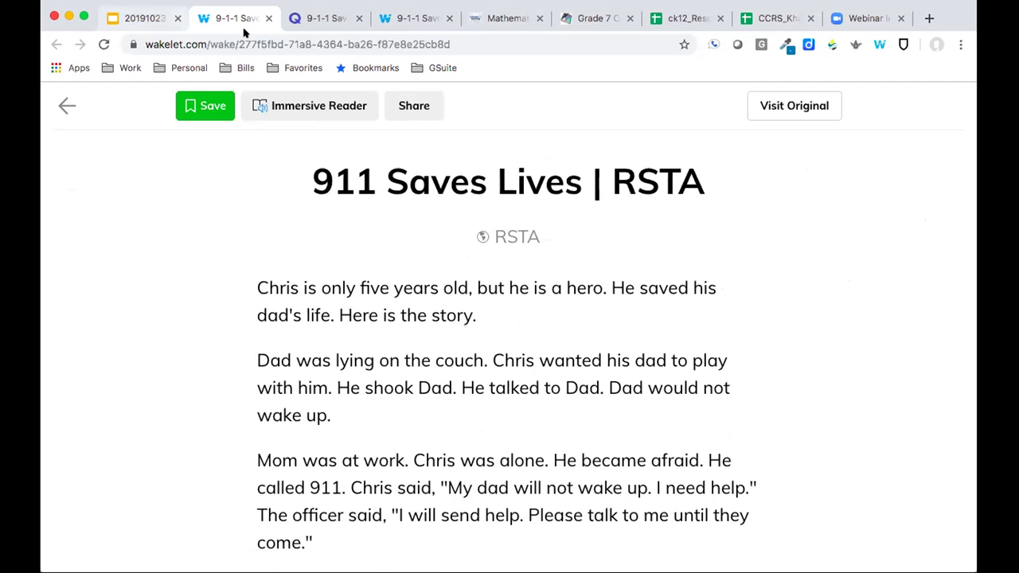
Go back to Wakelet Home and open the empty Multi-Step Equations collection (0 items)
click(67, 111)
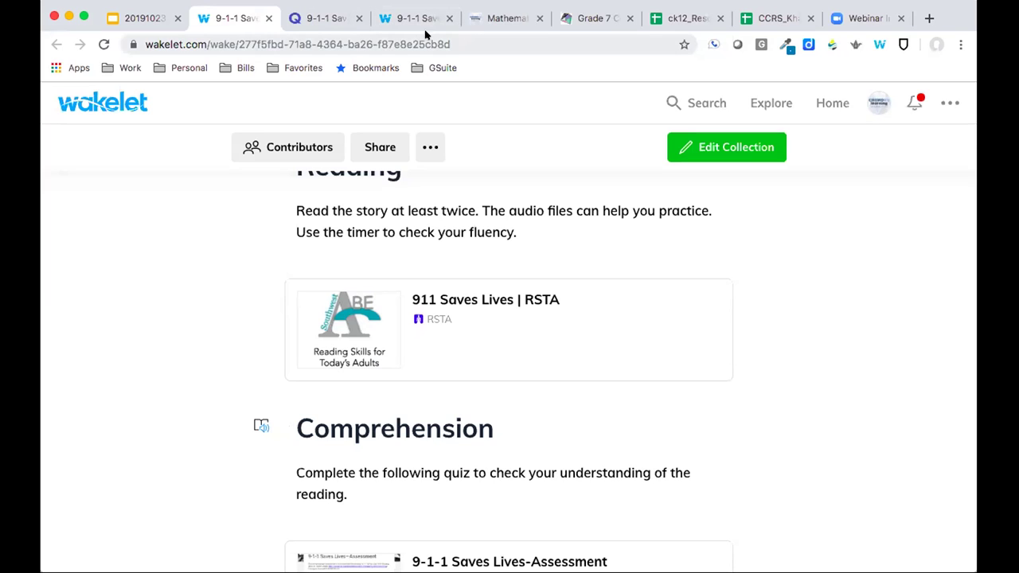
click(116, 105)
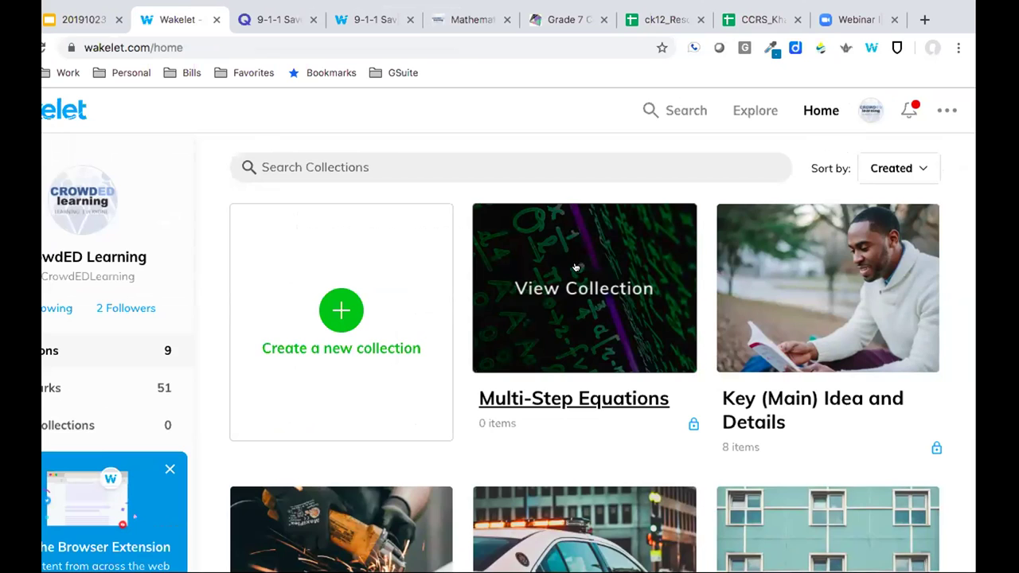
click(576, 268)
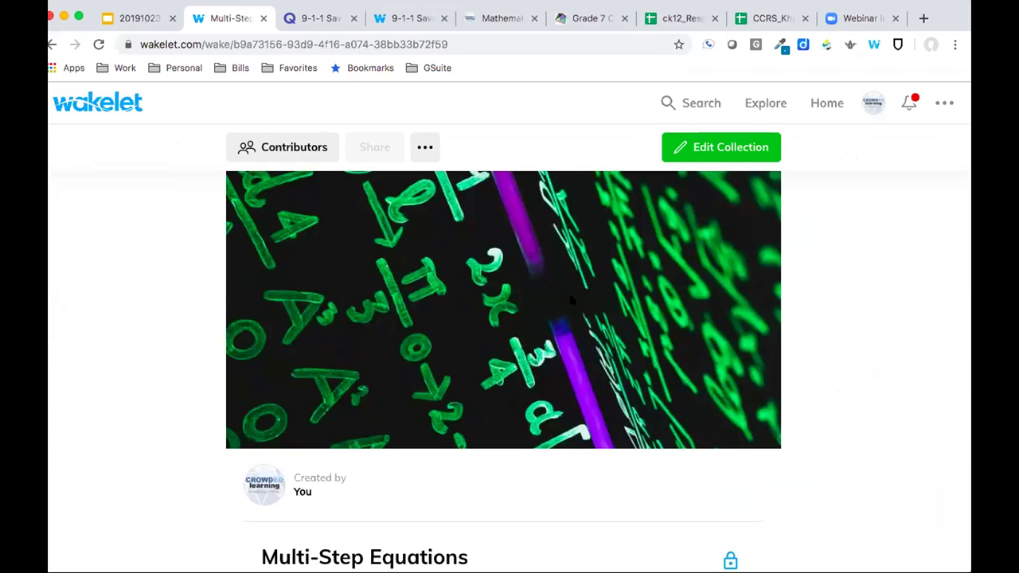
scroll(529, 336, down, 3)
scroll(530, 335, up, 3)
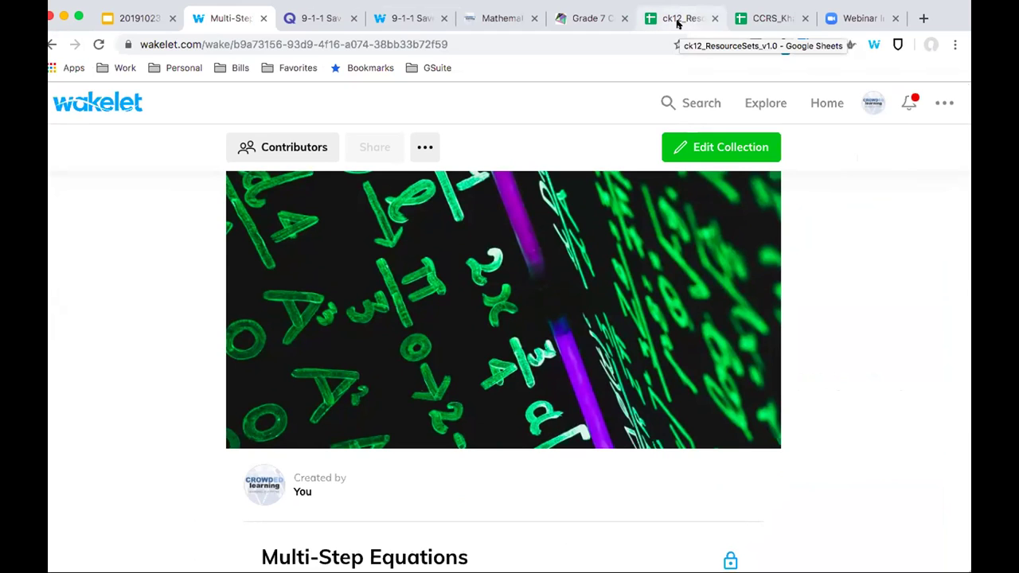
Look over the crowdedlearning Mathematics page, scrolling back up to its top
click(677, 21)
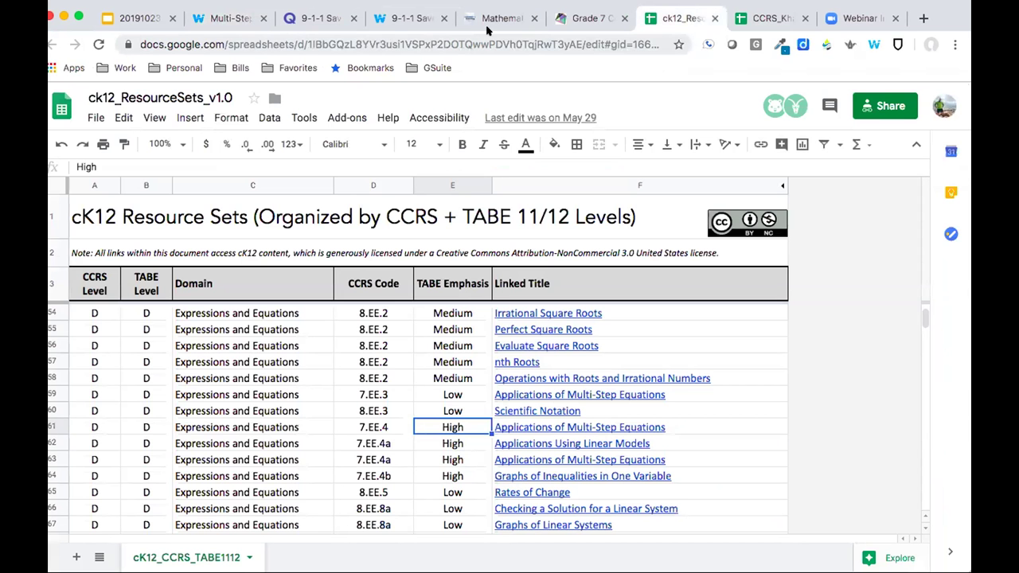
click(471, 24)
scroll(535, 255, up, 5)
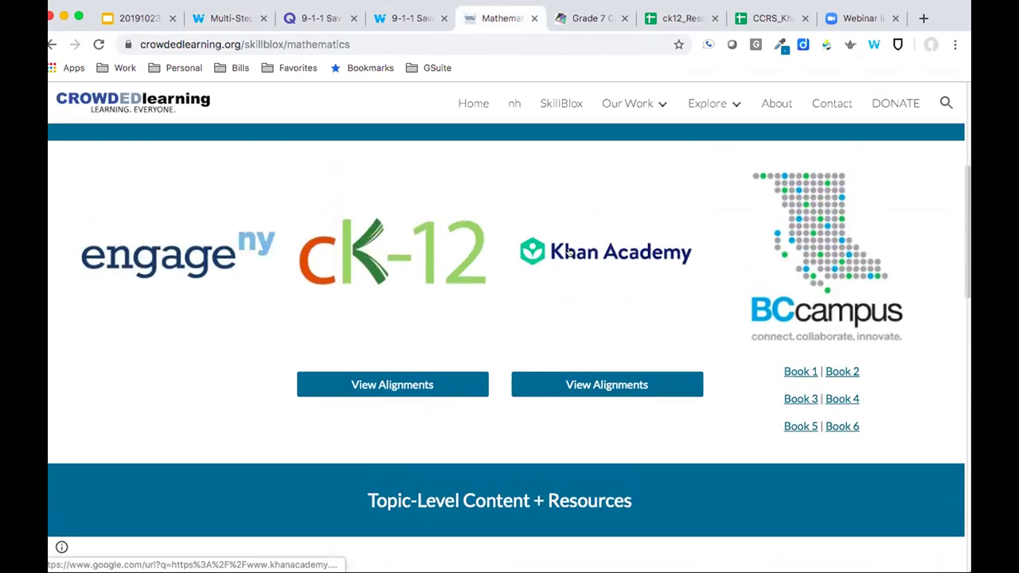
scroll(577, 256, up, 3)
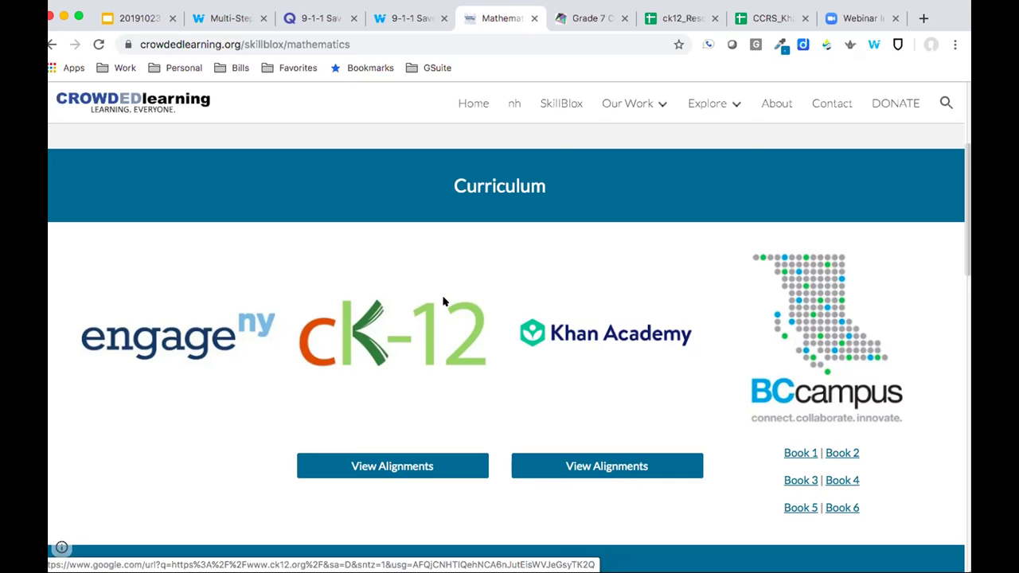
mouse_move(589, 106)
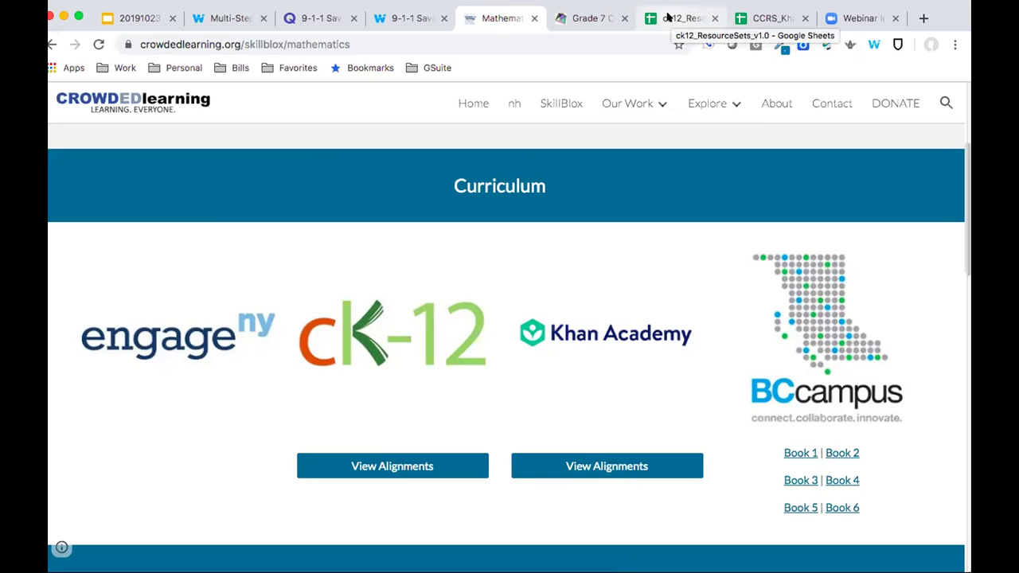
Open the CK-12 'Applications of Multi-Step Equations' link in row 61 (7.EE.4) of ck12_ResourceSets
click(668, 18)
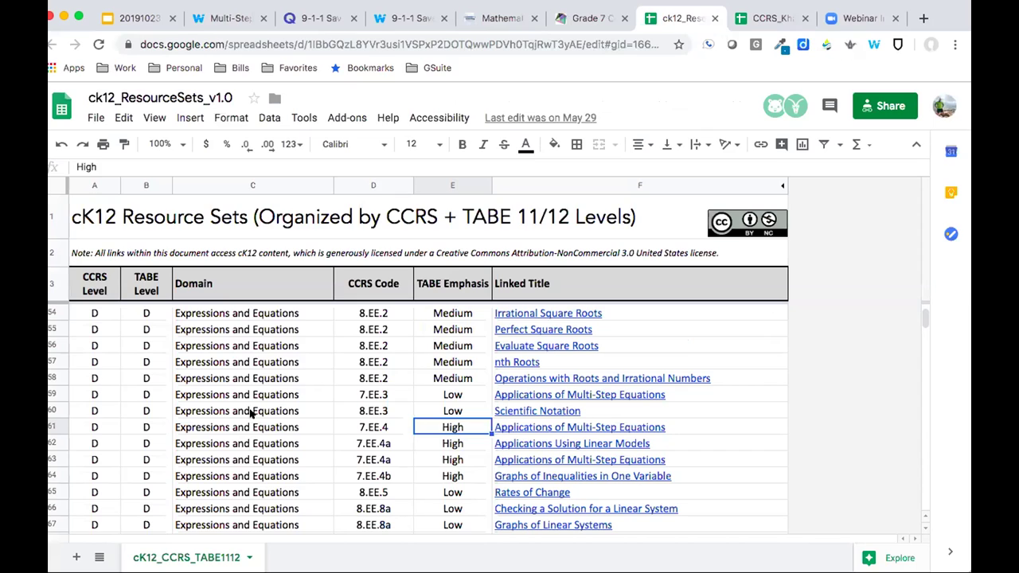
click(377, 427)
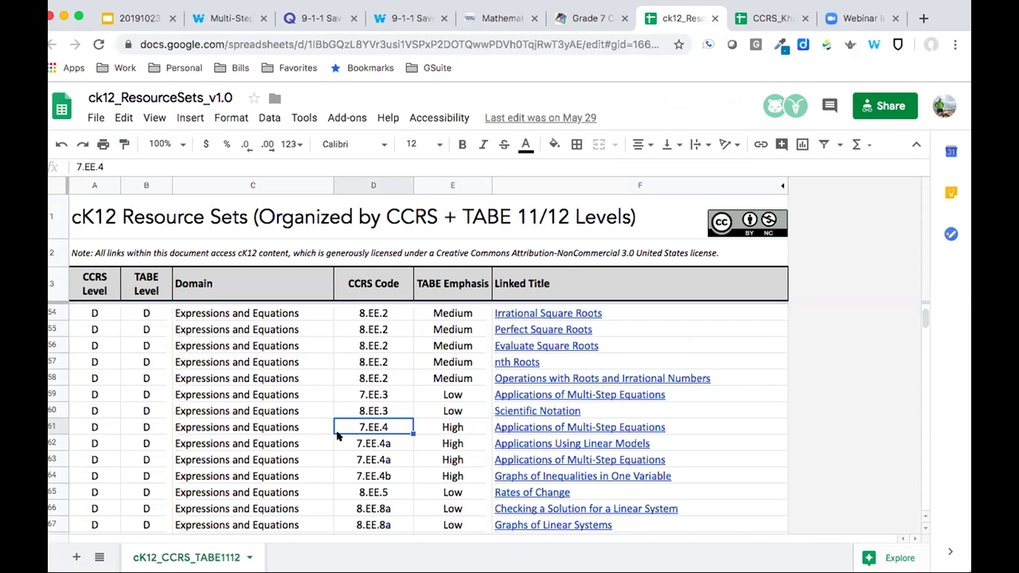
click(505, 427)
click(526, 402)
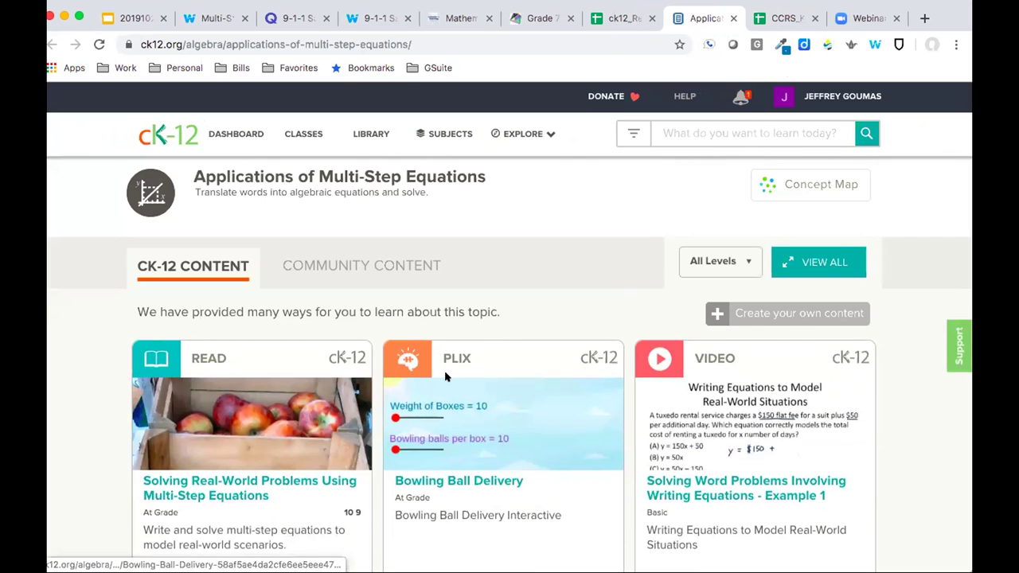
Open the CK-12 READ lesson 'Solving Real-World Problems Using Multi-Step Equations'
scroll(446, 376, down, 3)
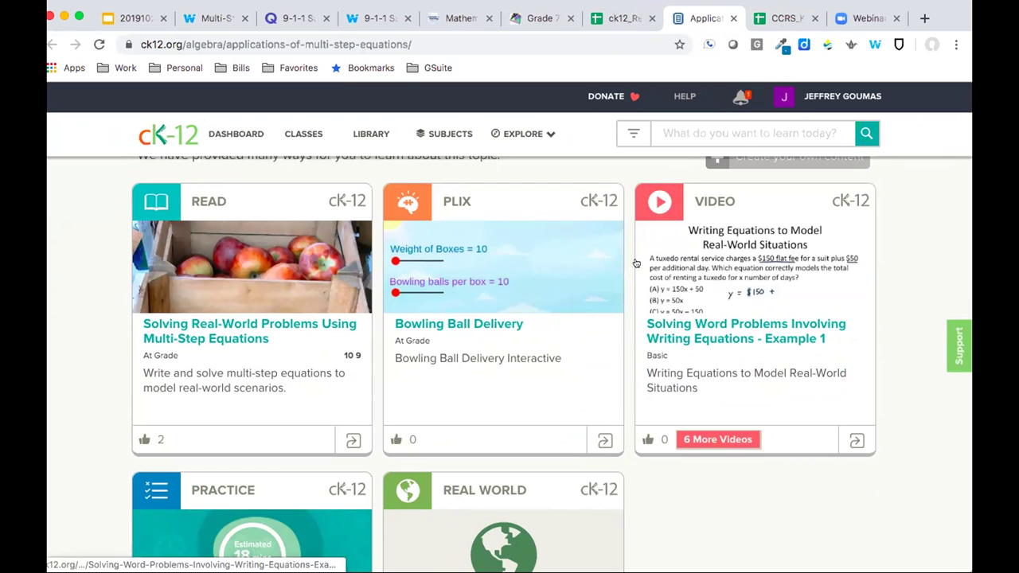
click(338, 287)
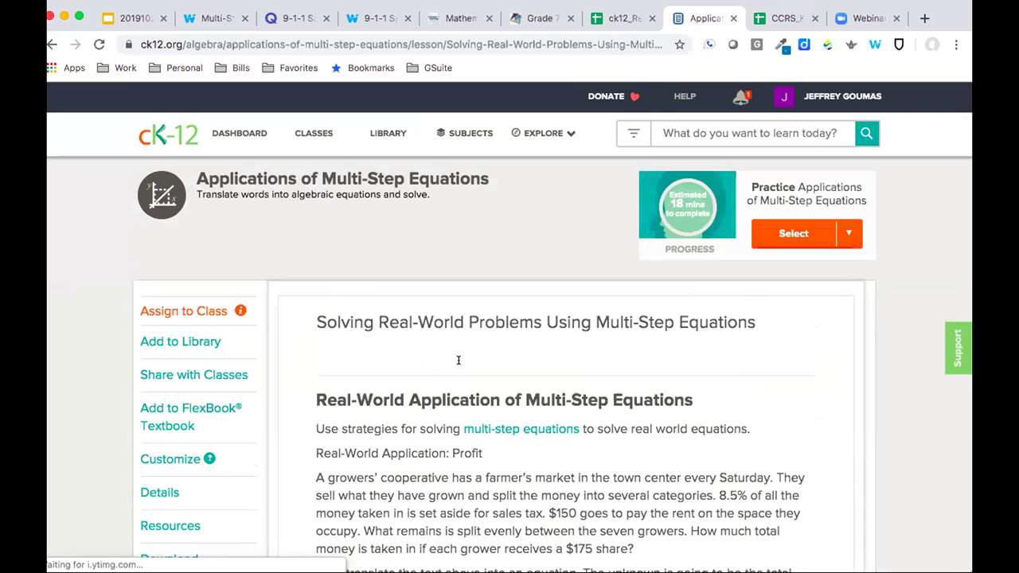
Save the CK-12 lesson to the Multi-Step Equations collection with the description 'Read this article'
click(872, 45)
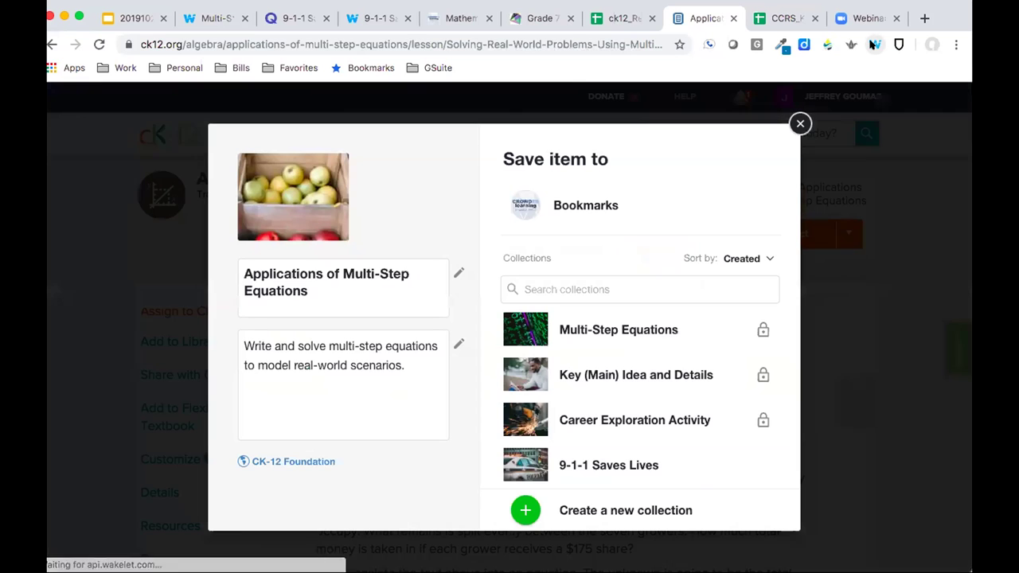
mouse_move(629, 328)
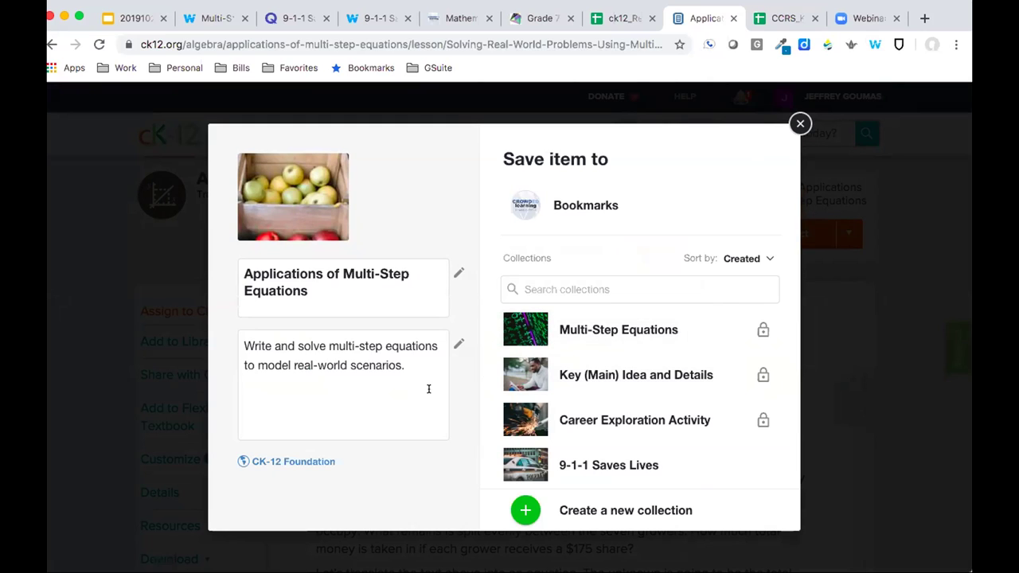
drag(422, 364, 226, 336)
text(Read)
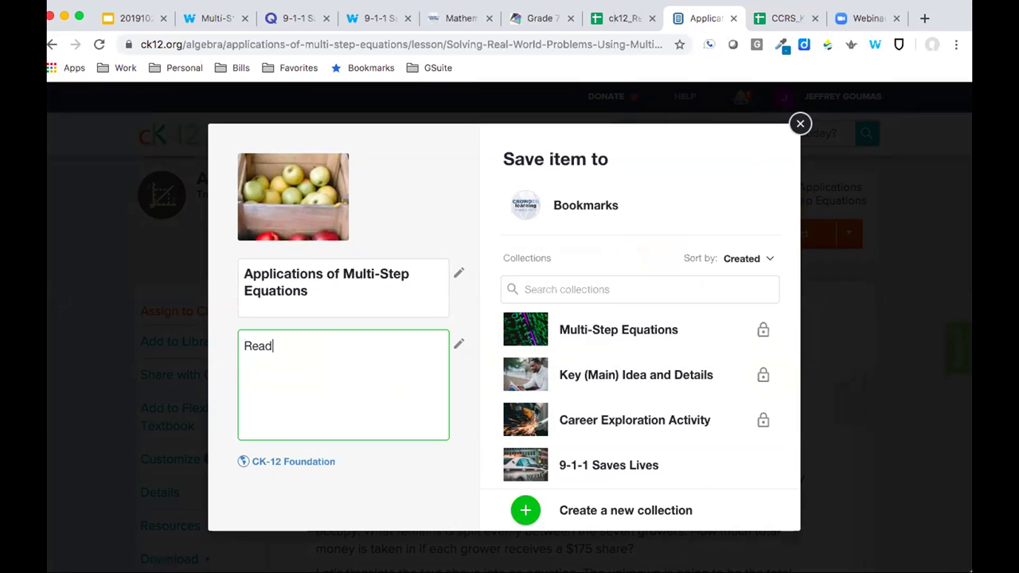
text( this article)
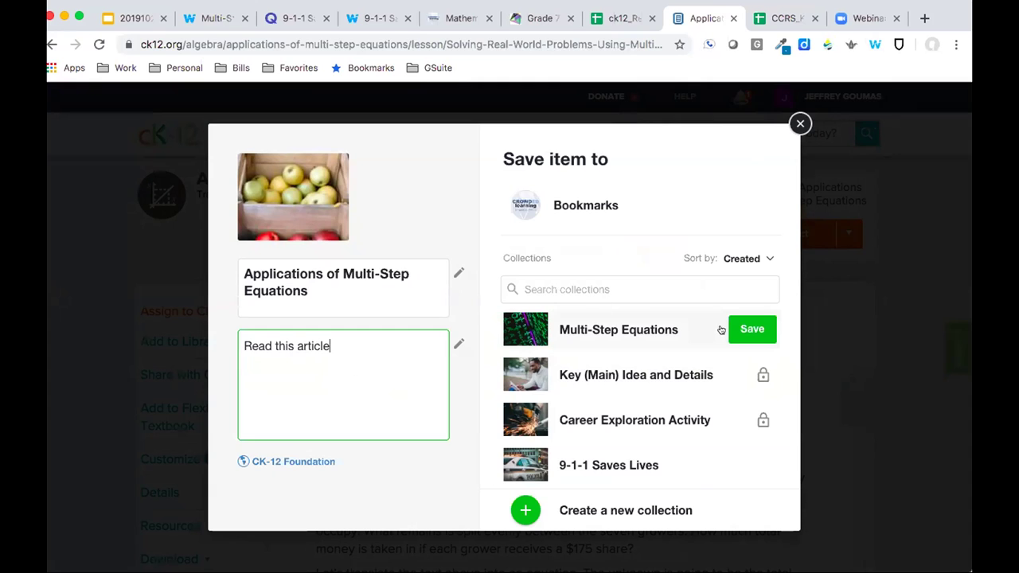
click(742, 324)
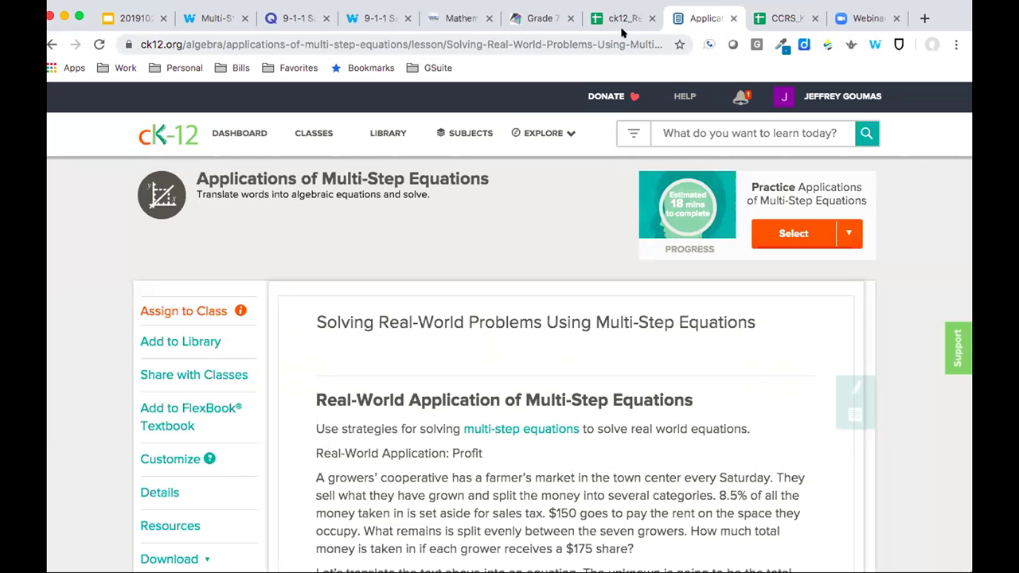
Search the CCRS_KhanAcademy_Practice sheet for 7.EE.4, turning up 21 matches
click(766, 18)
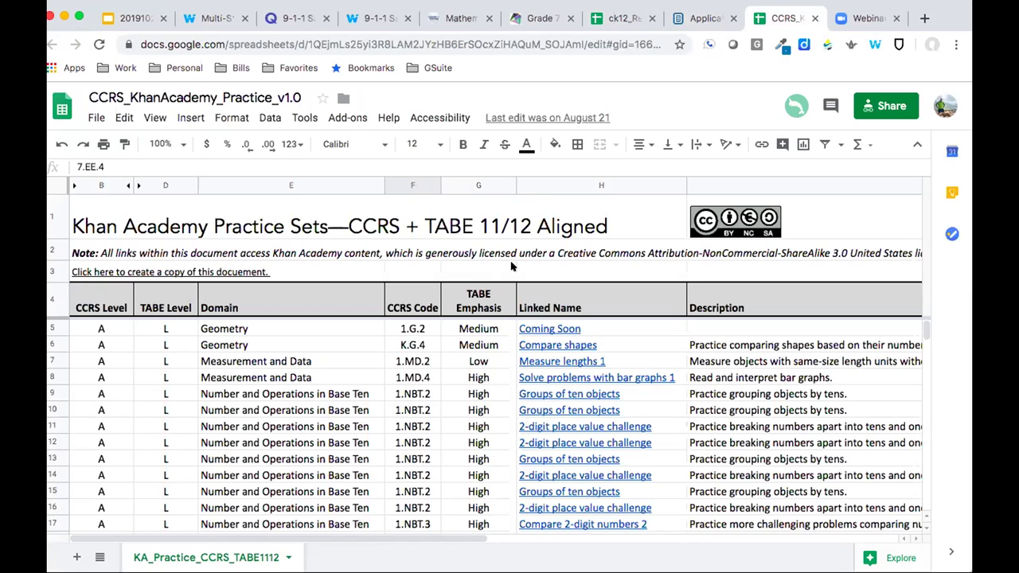
key(ctrl+f)
text(7.)
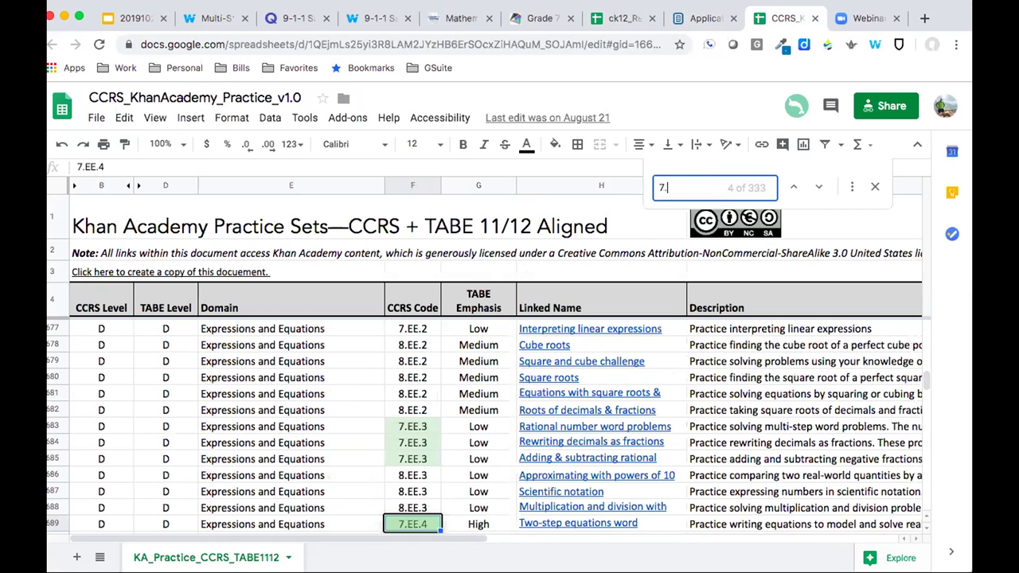
text(EE.)
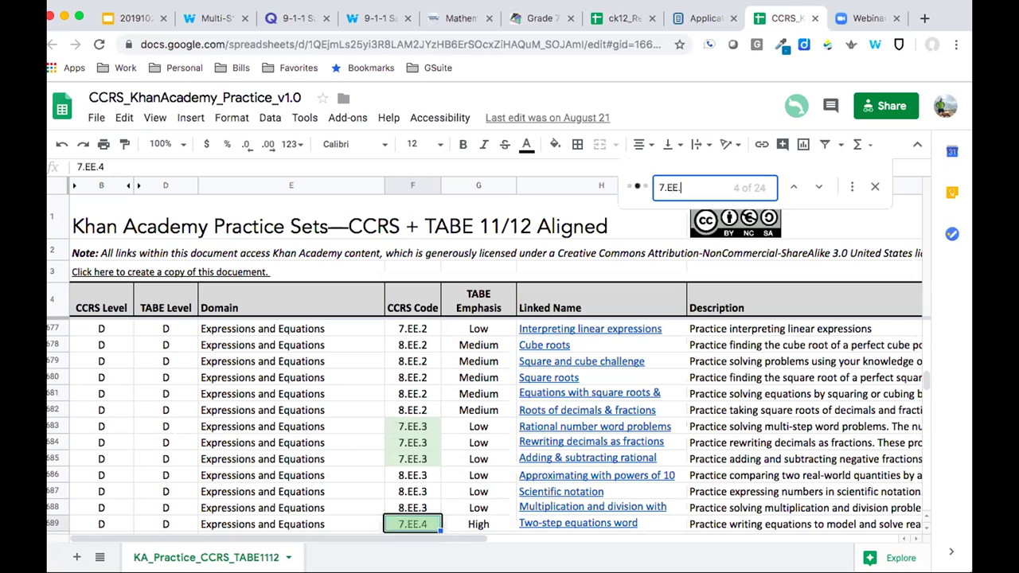
text(4)
scroll(558, 391, down, 1)
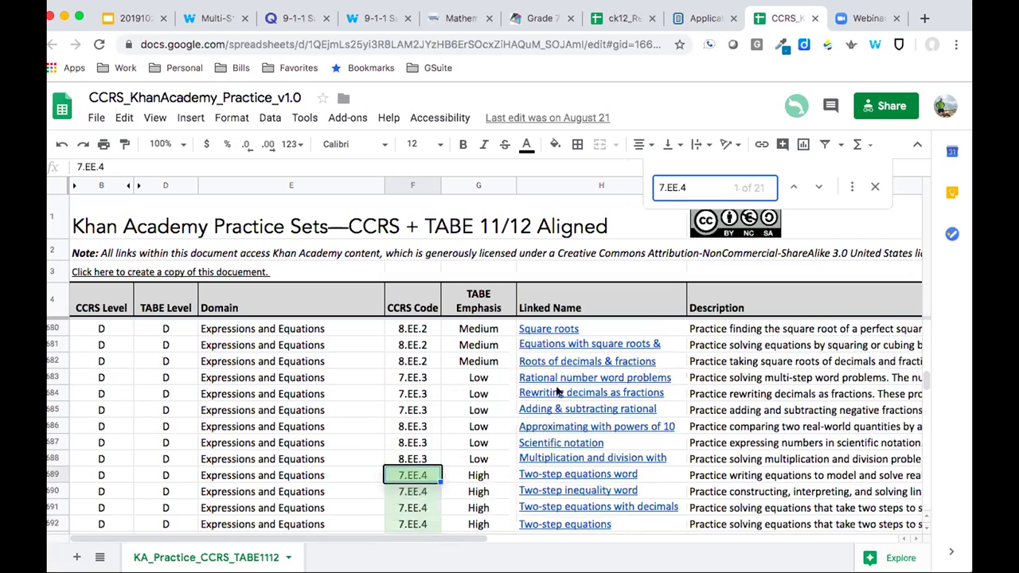
scroll(558, 391, down, 5)
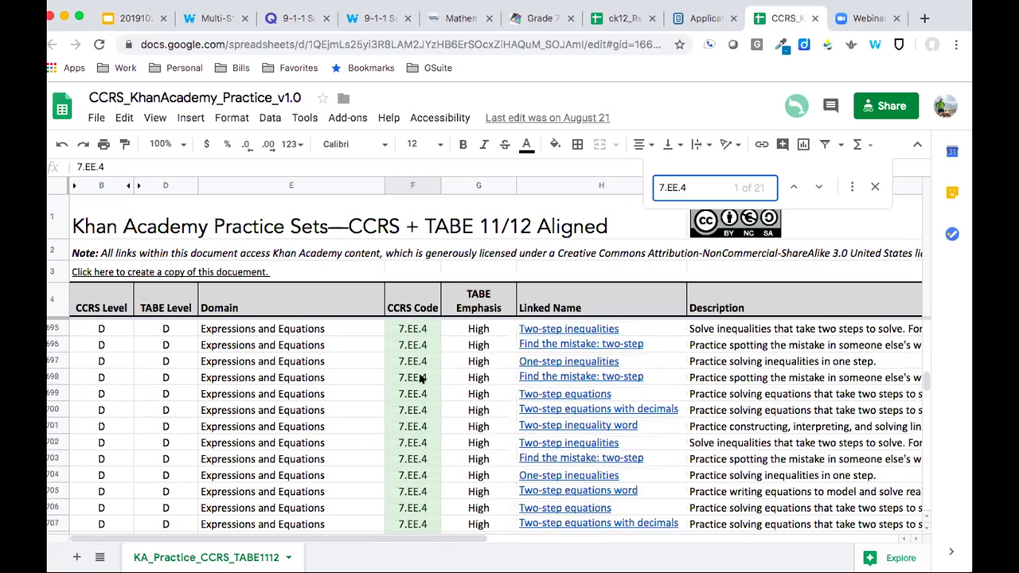
scroll(422, 378, up, 2)
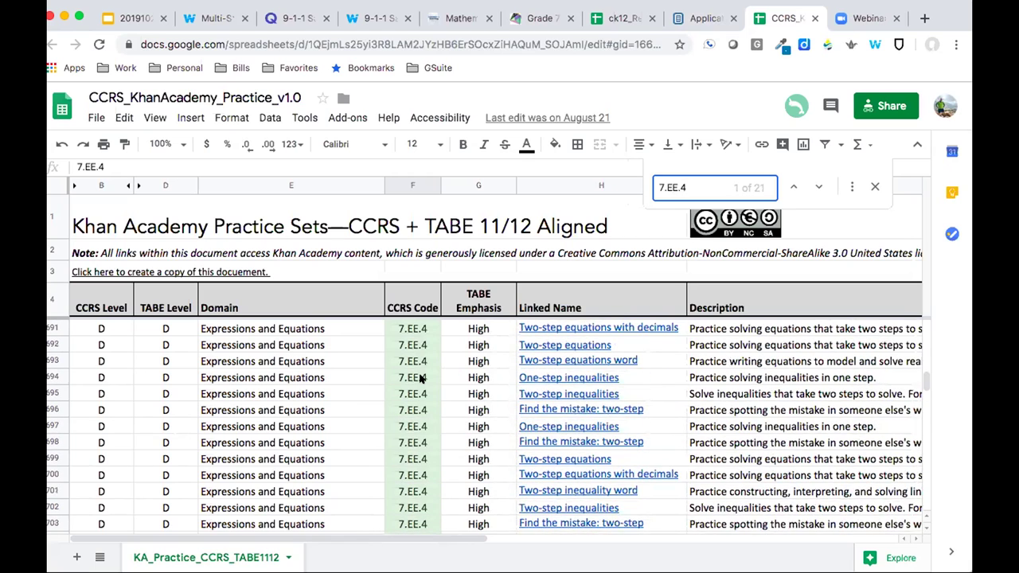
scroll(422, 378, up, 1)
Open the Two-step equations word practice link in row 689
click(480, 344)
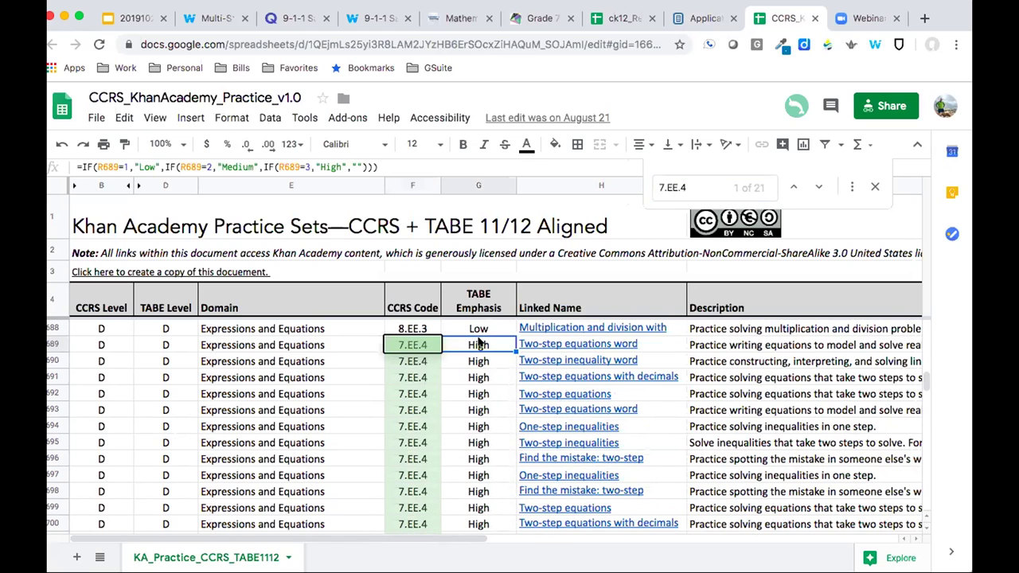
click(552, 342)
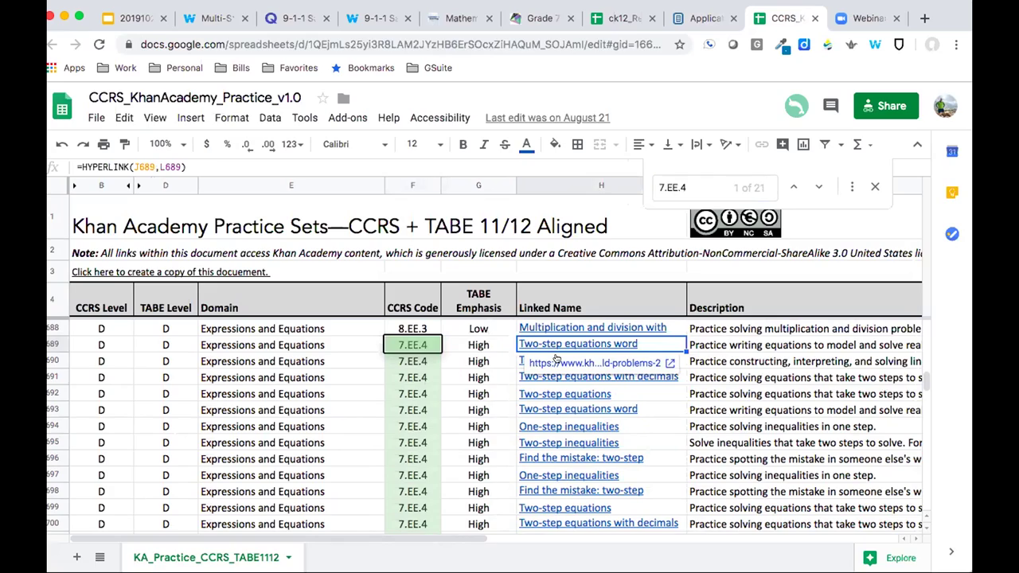
click(560, 361)
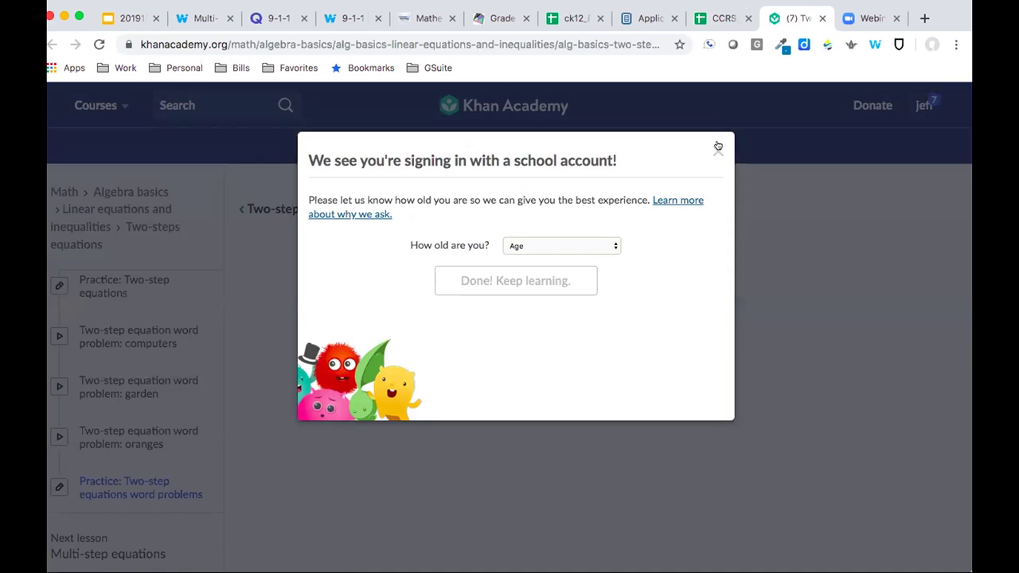
Dismiss Khan Academy's age prompt on the Two-step equations word problems practice
click(717, 151)
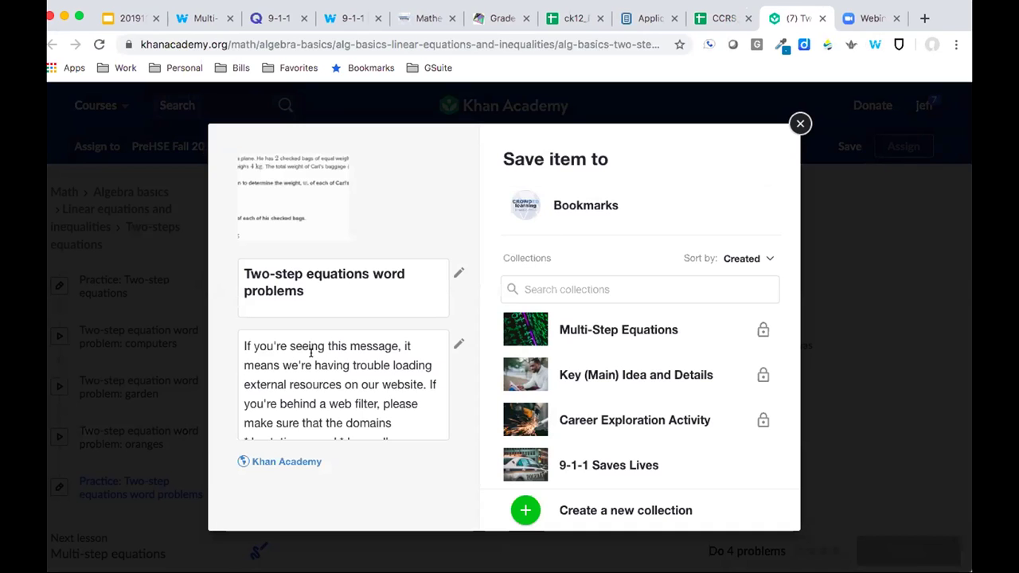
Replace the description with 'Try this practice set', save to Multi-Step Equations, and close the panel
drag(301, 345, 434, 518)
key(BackSpace)
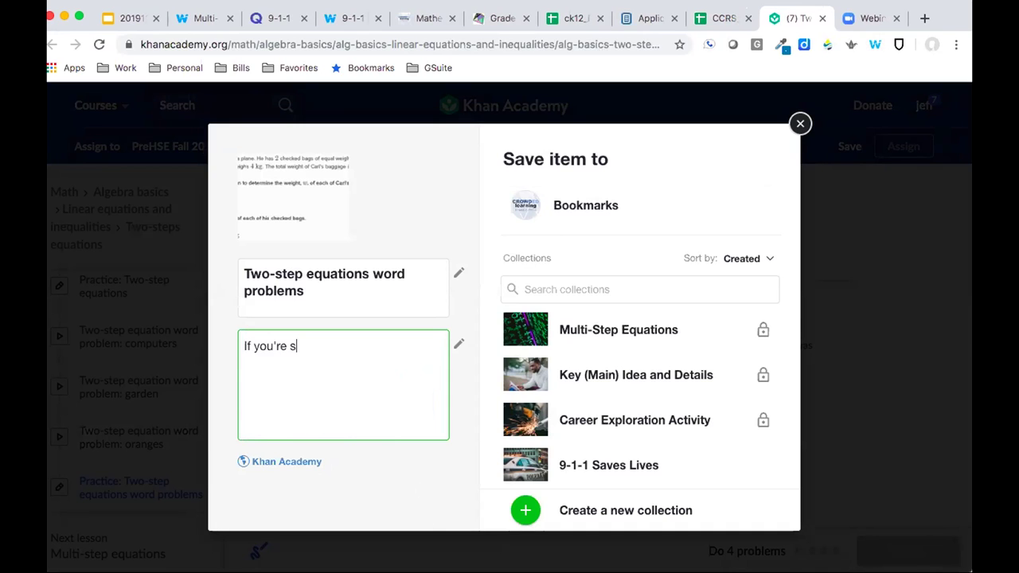
key(super+a)
text(Try this practice set)
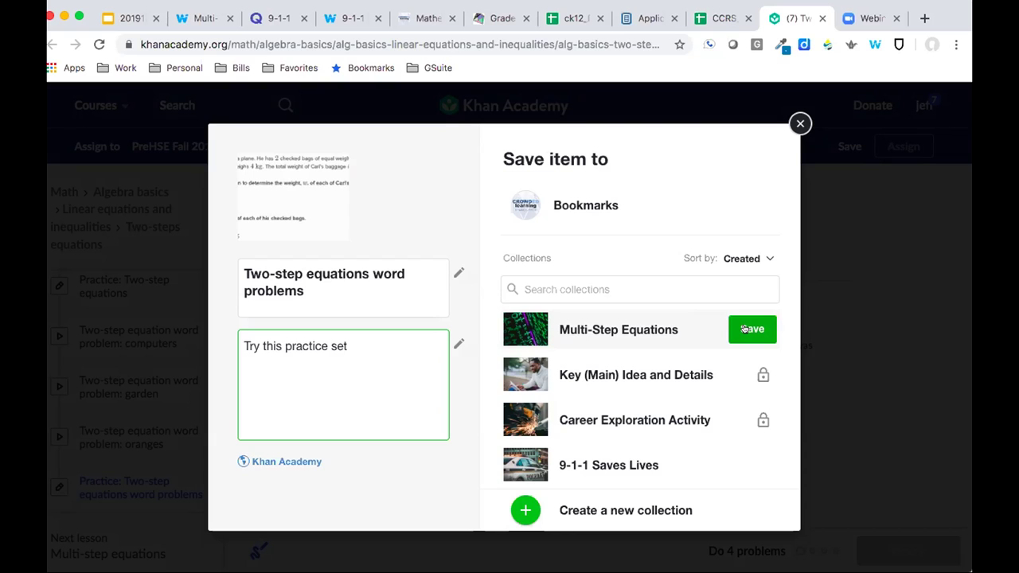
click(644, 290)
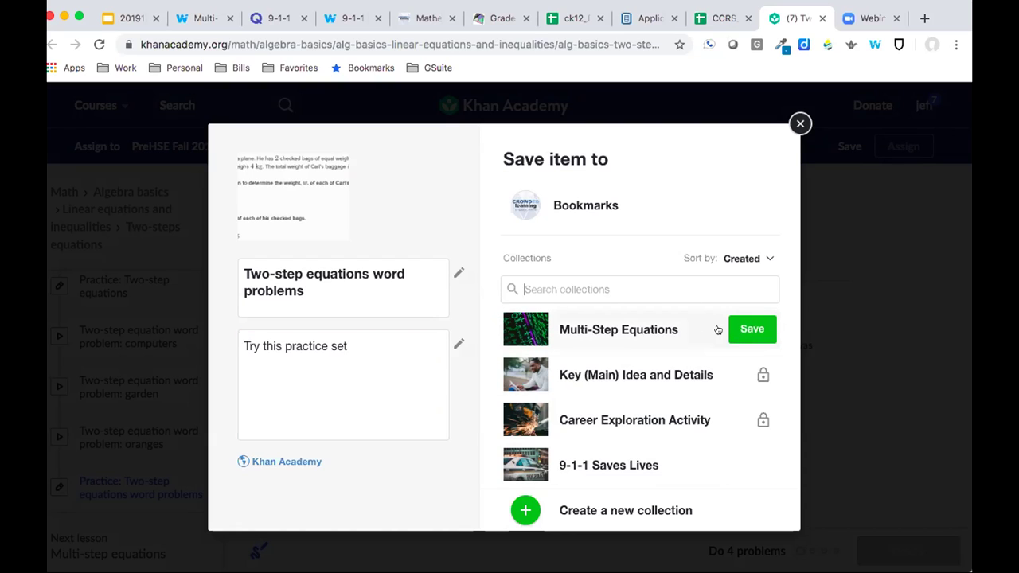
click(743, 330)
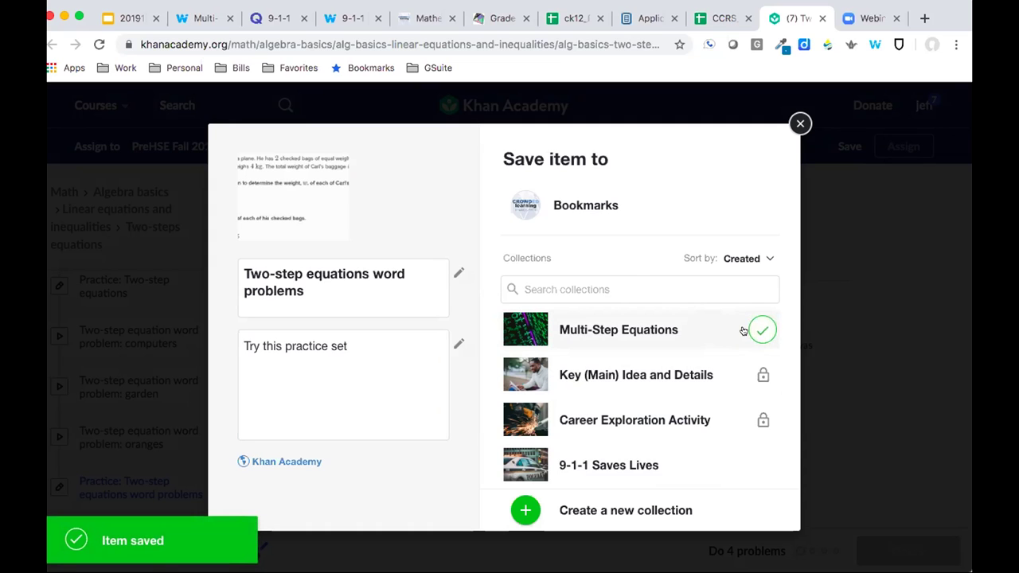
key(Escape)
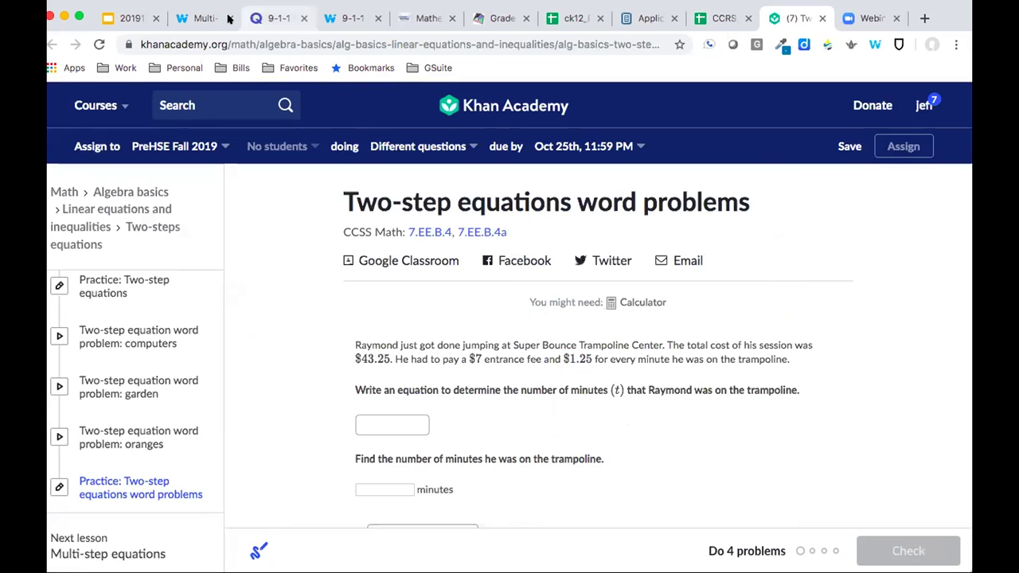
Reload Multi-Step Equations to confirm the CK-12 and Khan Academy items, then return Home
click(183, 18)
scroll(373, 271, down, 5)
scroll(374, 270, up, 5)
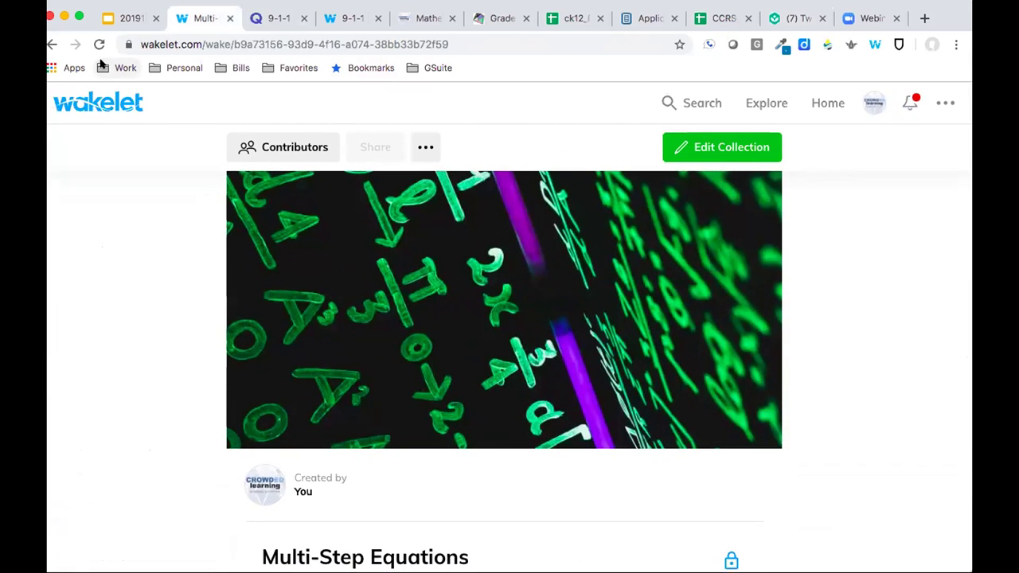
click(99, 45)
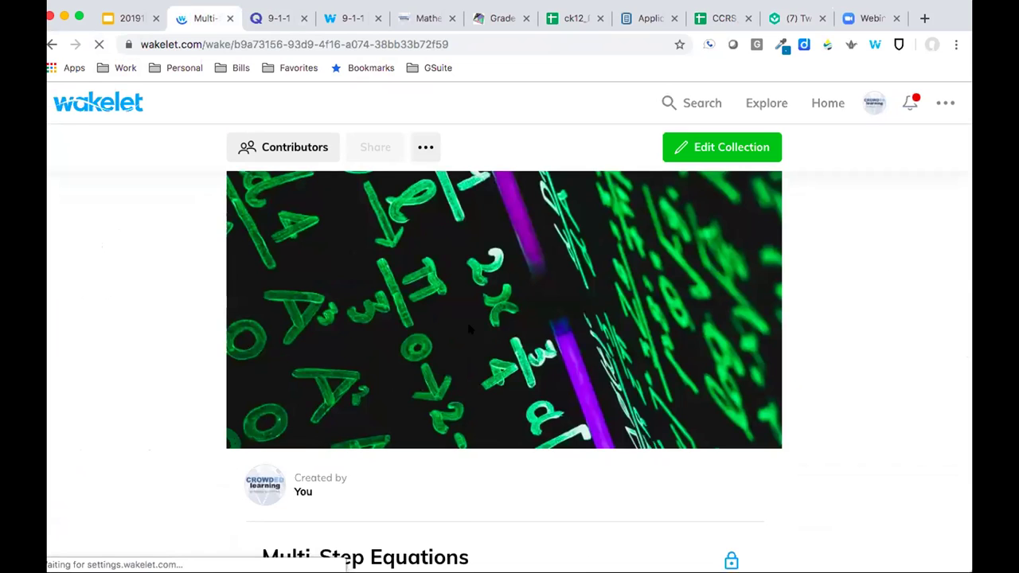
scroll(470, 328, down, 5)
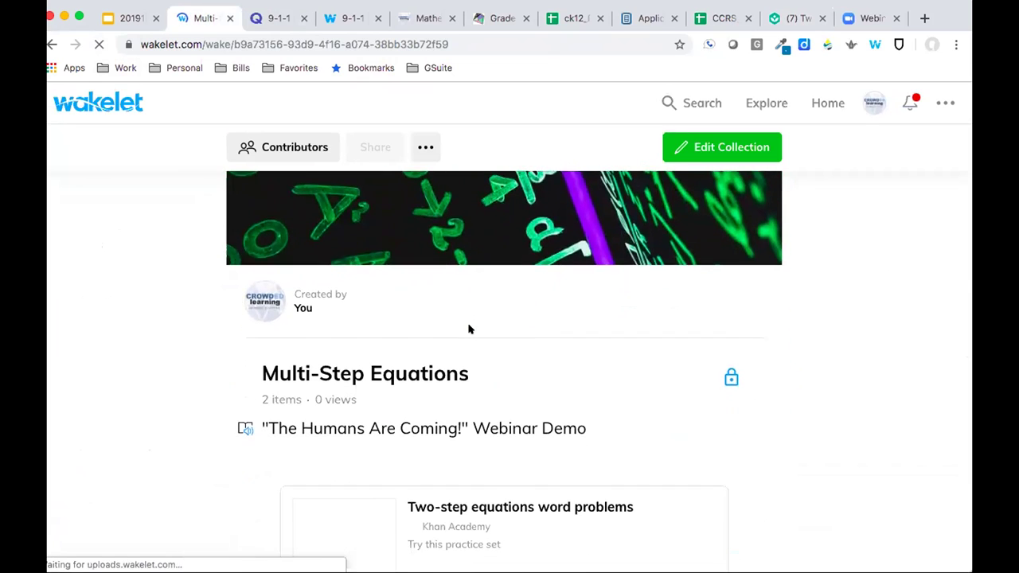
mouse_move(464, 461)
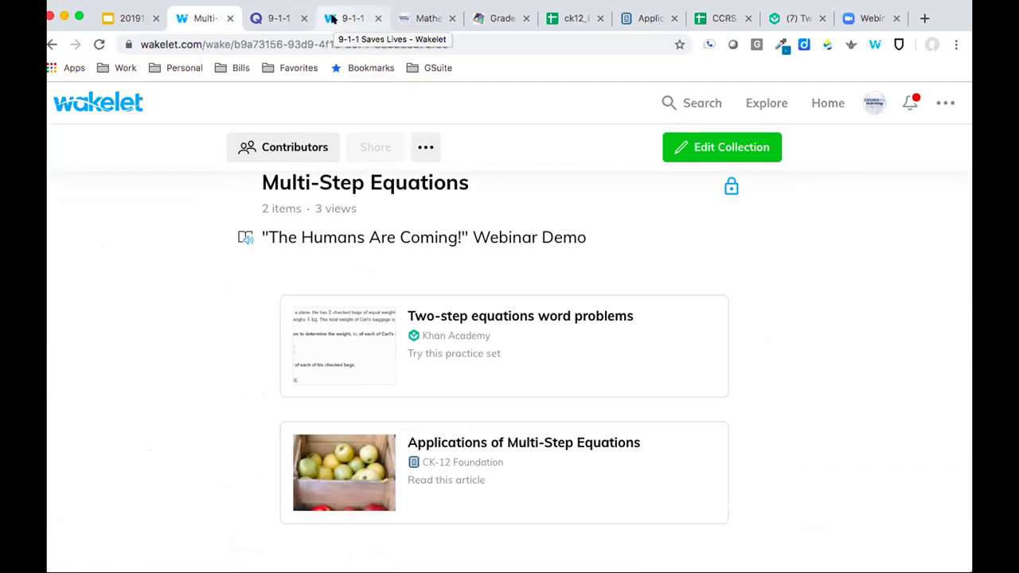
click(94, 104)
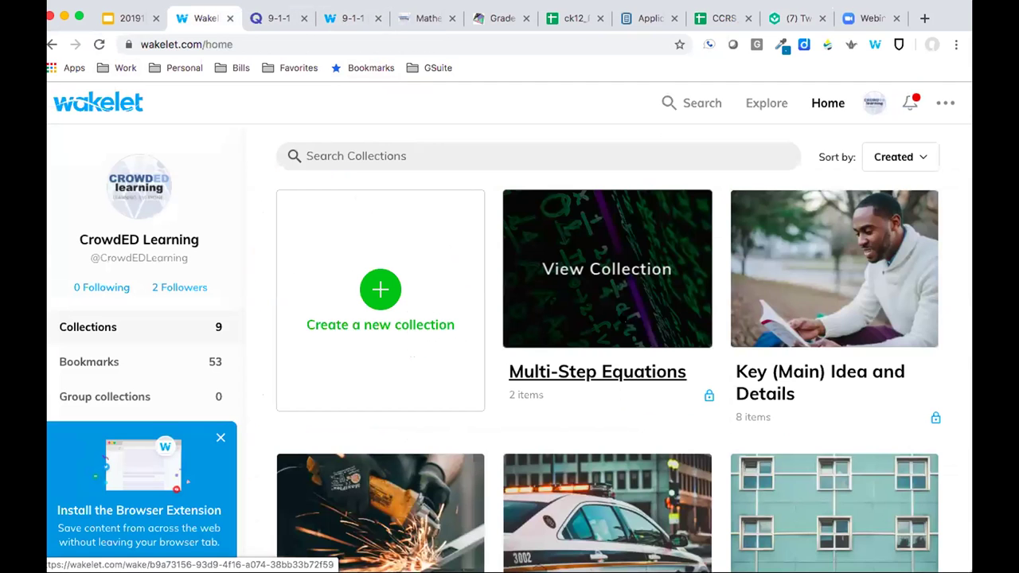
Open Properties of Two-Dimensional Figures (Level C) and browse its Vocabulary, points-lines-rays and angles sections
scroll(619, 319, down, 2)
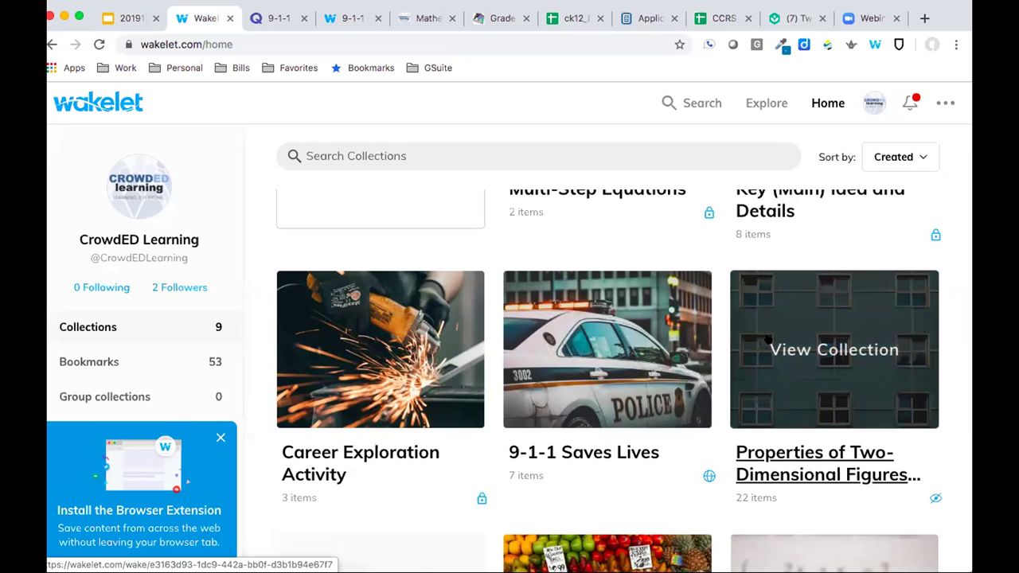
click(768, 340)
scroll(498, 268, down, 4)
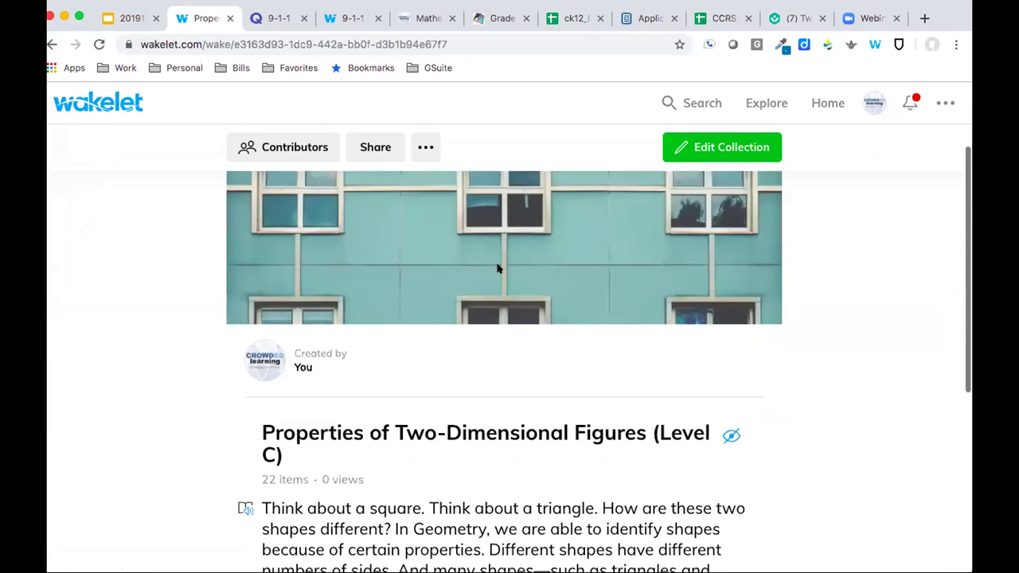
scroll(448, 340, down, 1)
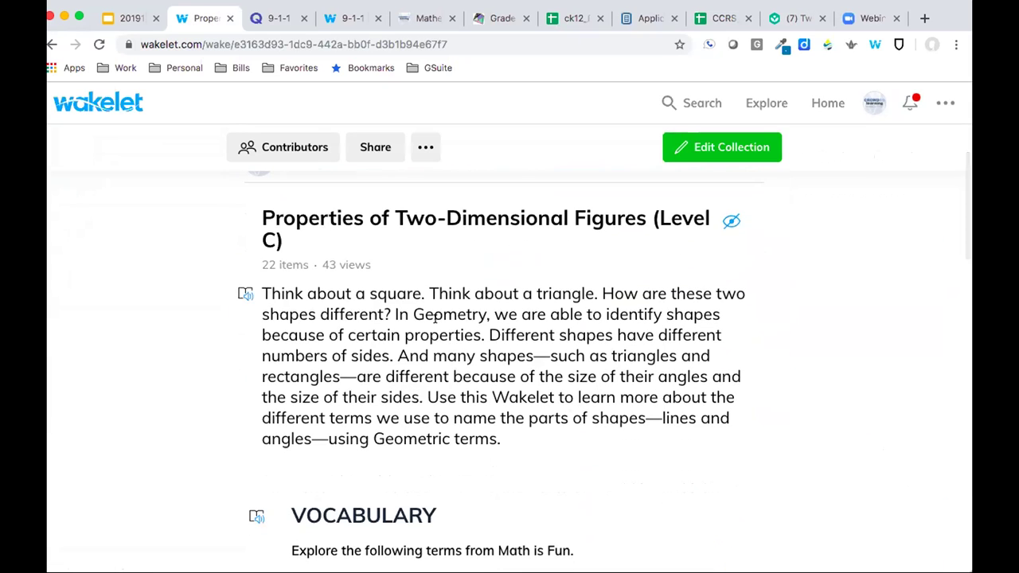
scroll(444, 323, down, 5)
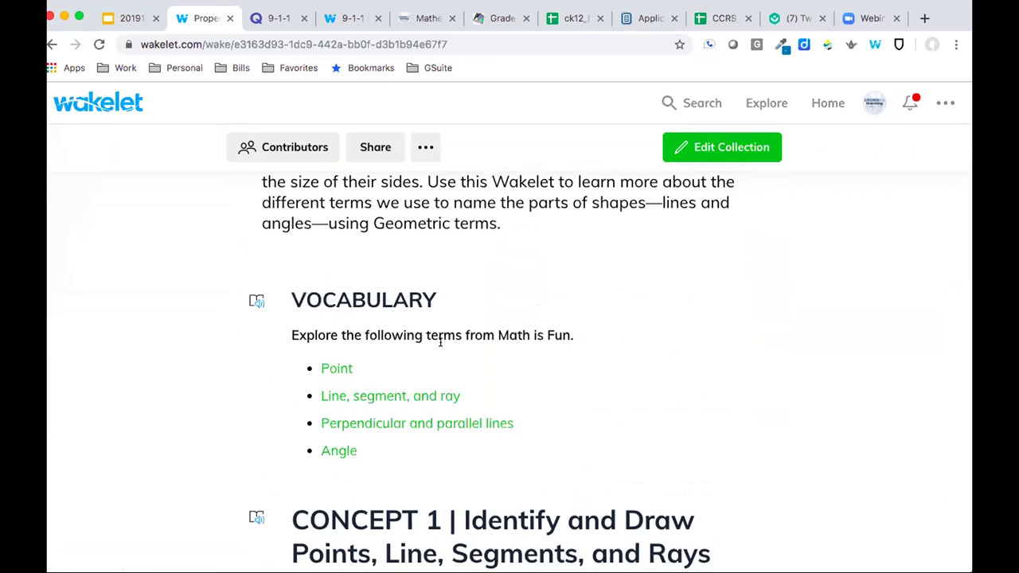
scroll(491, 311, down, 2)
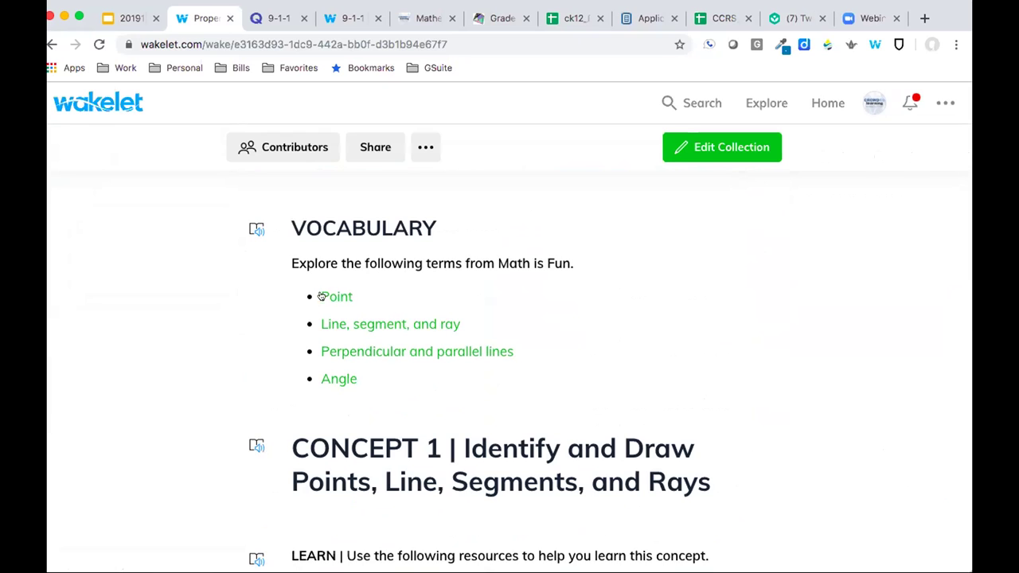
scroll(333, 355, down, 1)
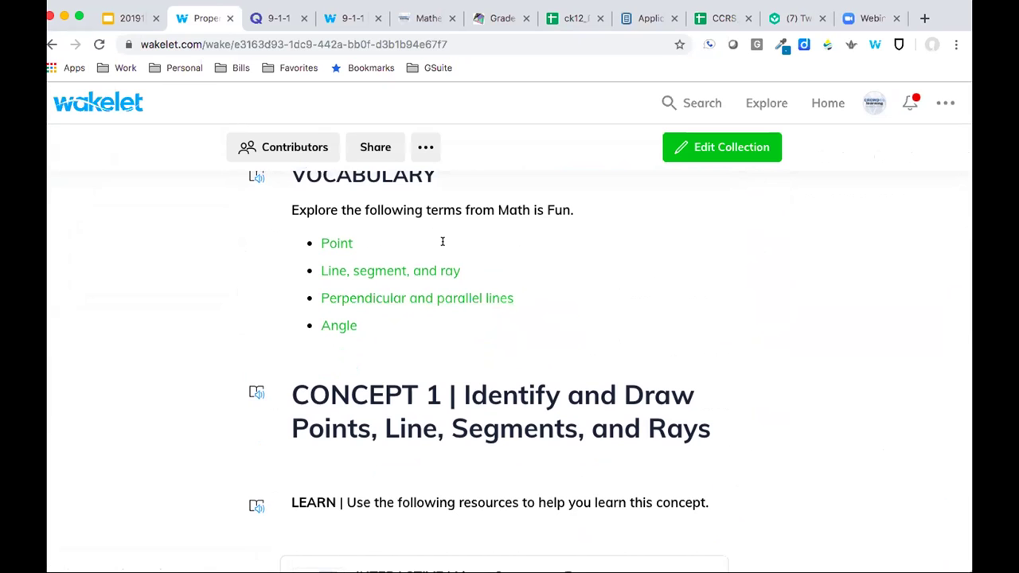
scroll(441, 242, down, 5)
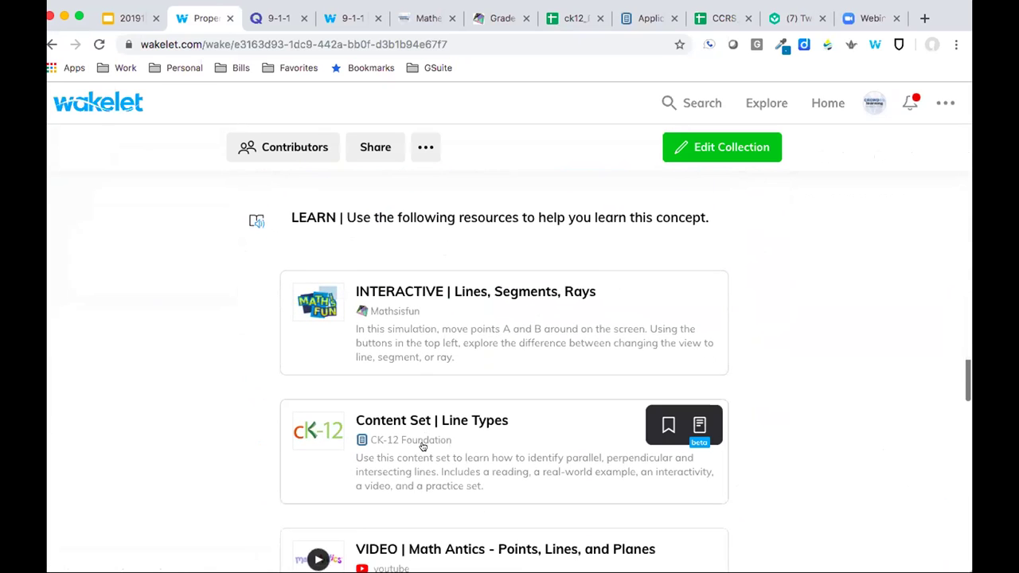
scroll(420, 443, down, 3)
scroll(423, 446, down, 8)
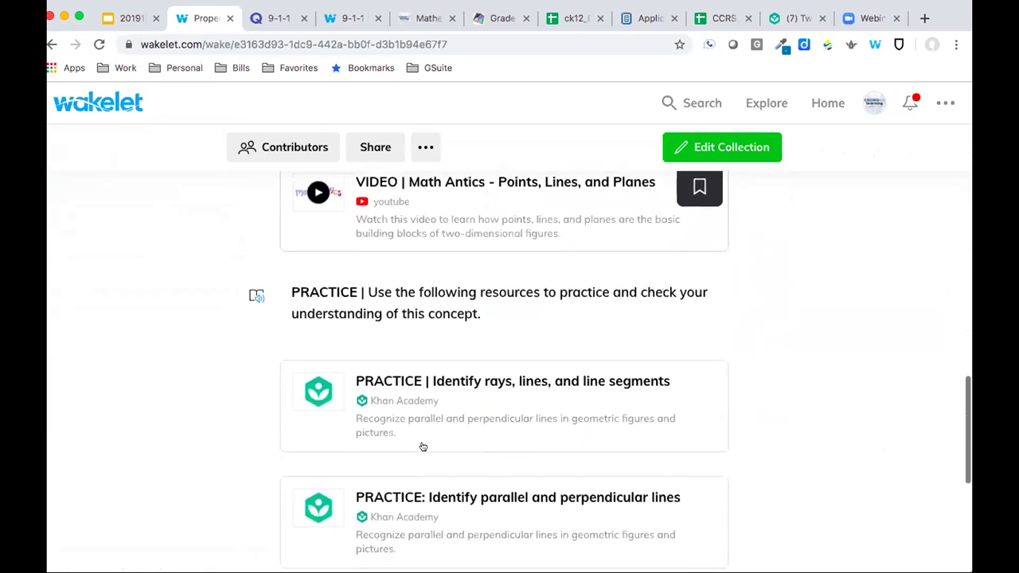
scroll(423, 447, down, 7)
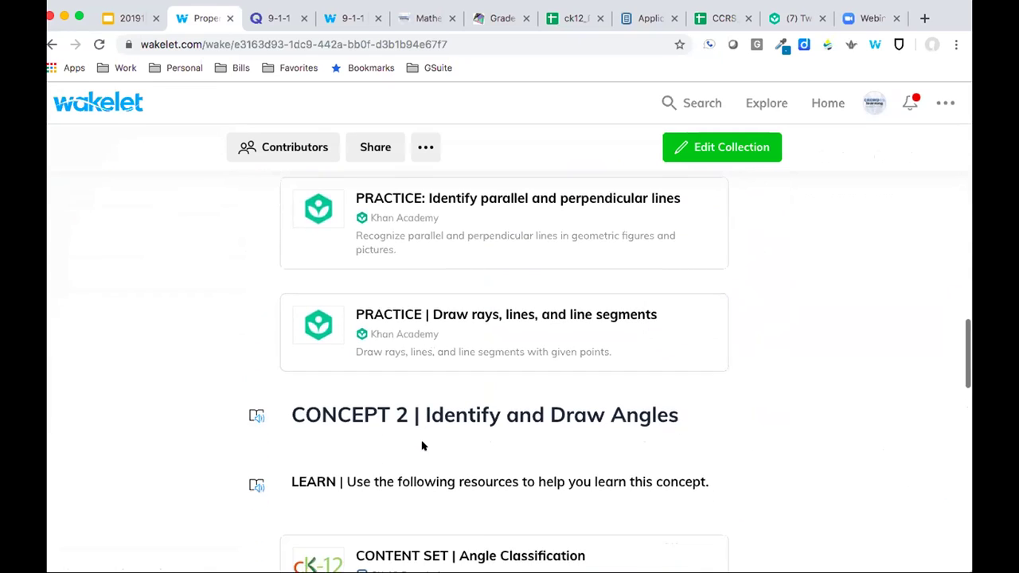
scroll(422, 447, down, 2)
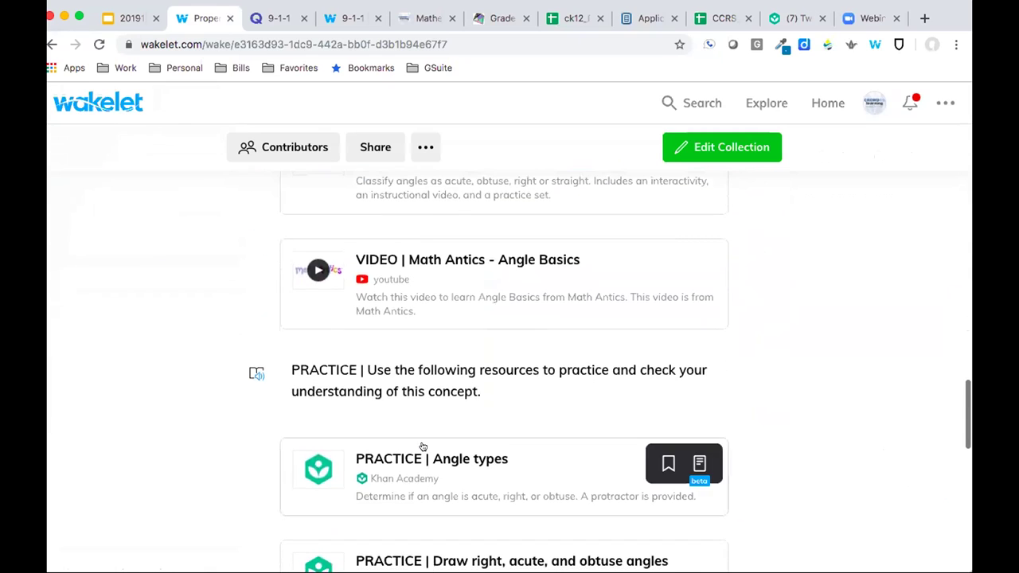